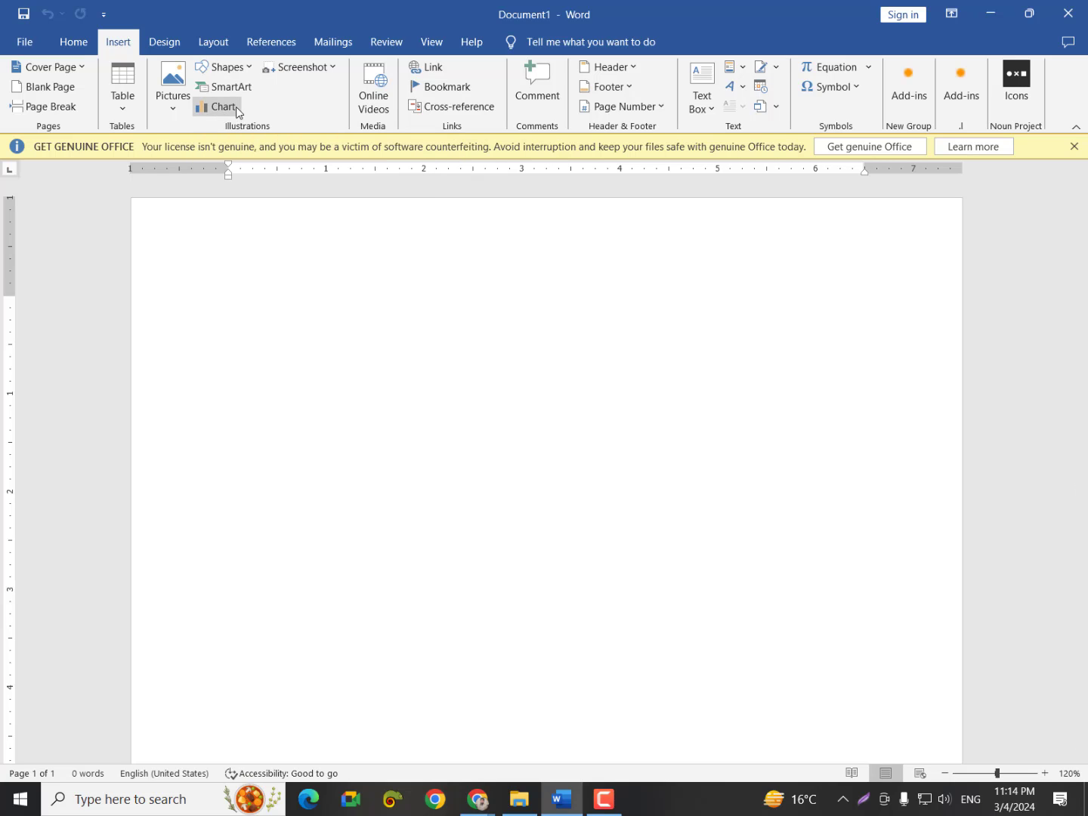
Start inserting a chart and preview the Line, Pie, Bar and Area chart types
{"action": "left_click", "coordinate": [236, 106]}
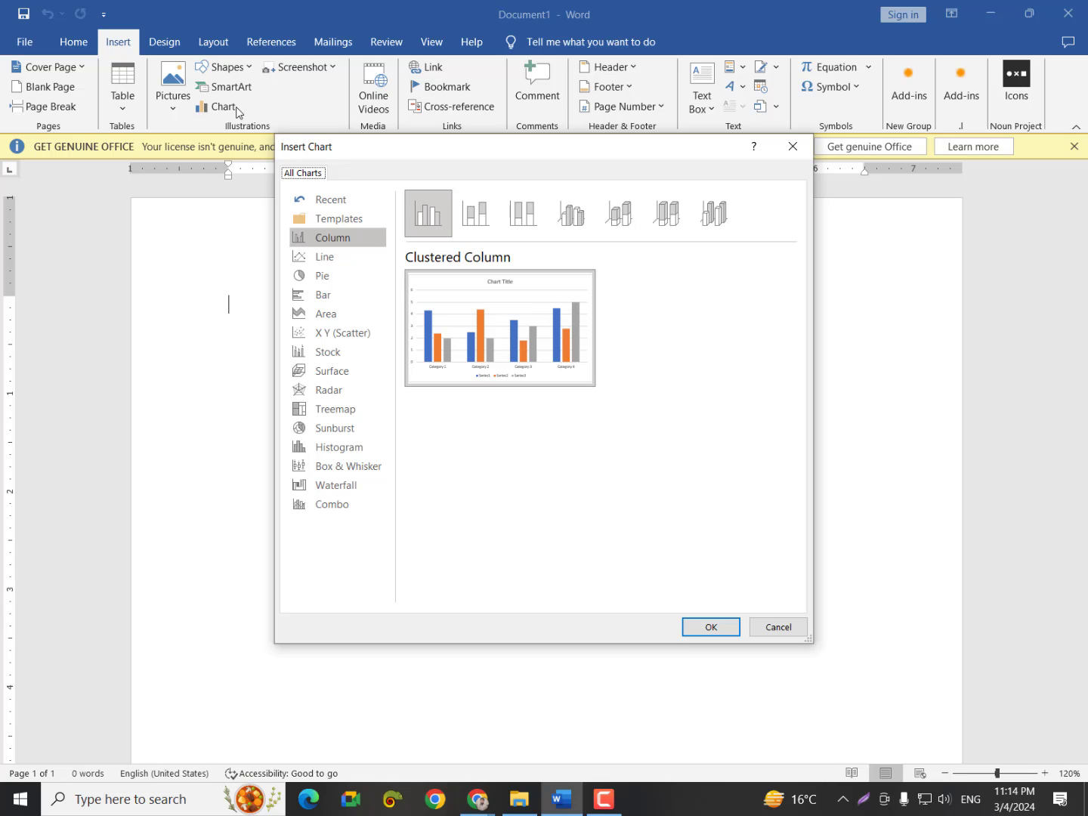
{"action": "left_click", "coordinate": [331, 259]}
{"action": "left_click", "coordinate": [329, 278]}
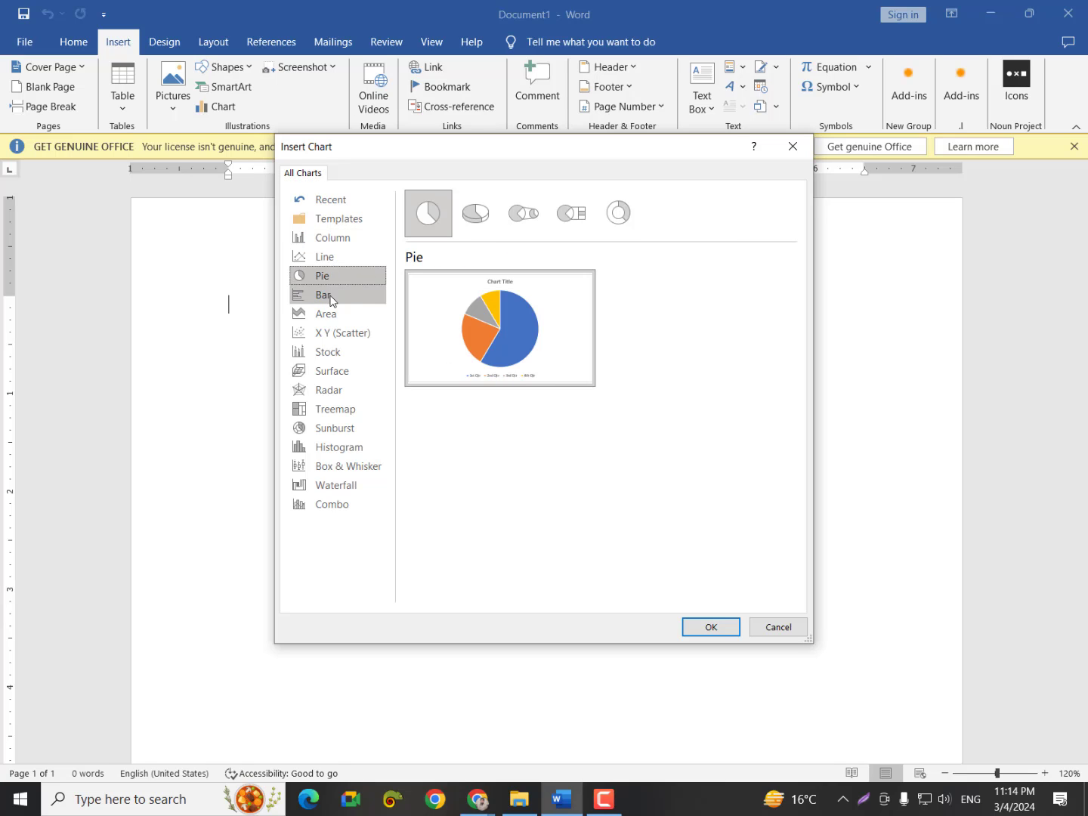
{"action": "left_click", "coordinate": [330, 298]}
{"action": "left_click", "coordinate": [331, 314]}
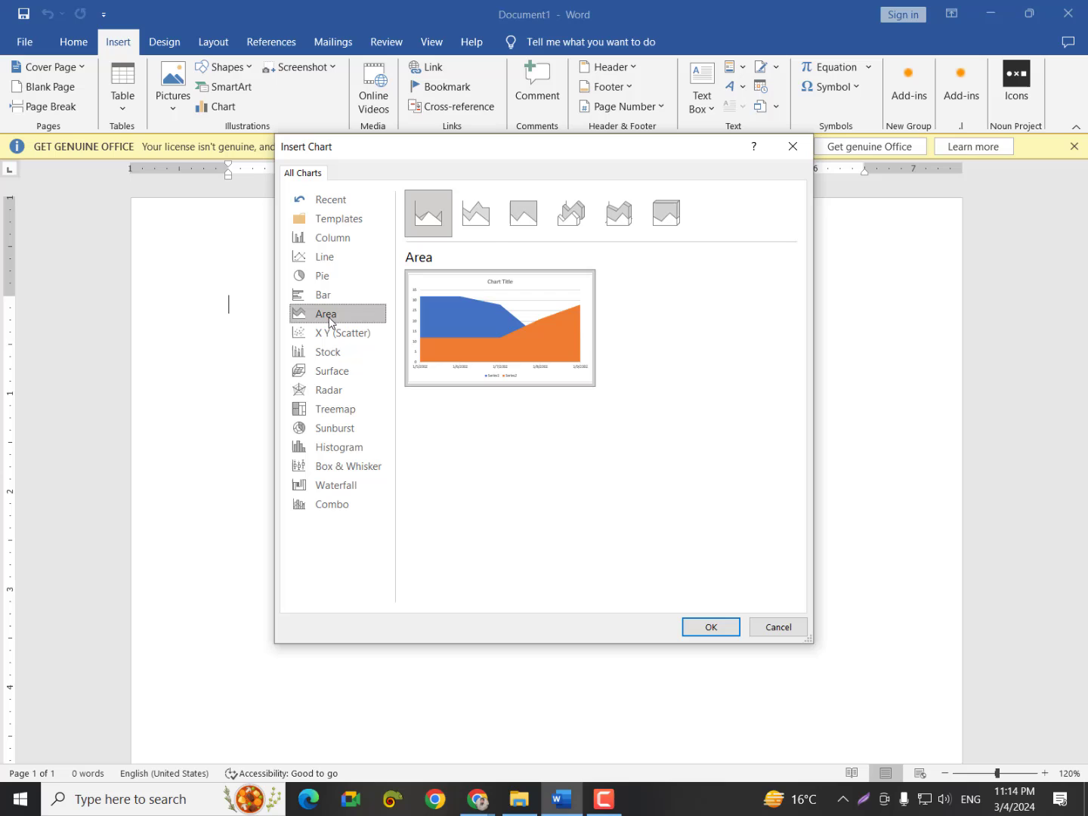
Preview the Stacked, 100% Stacked and 3-D Clustered column variants, and insert a Clustered Column chart into the document
{"action": "left_click", "coordinate": [328, 240]}
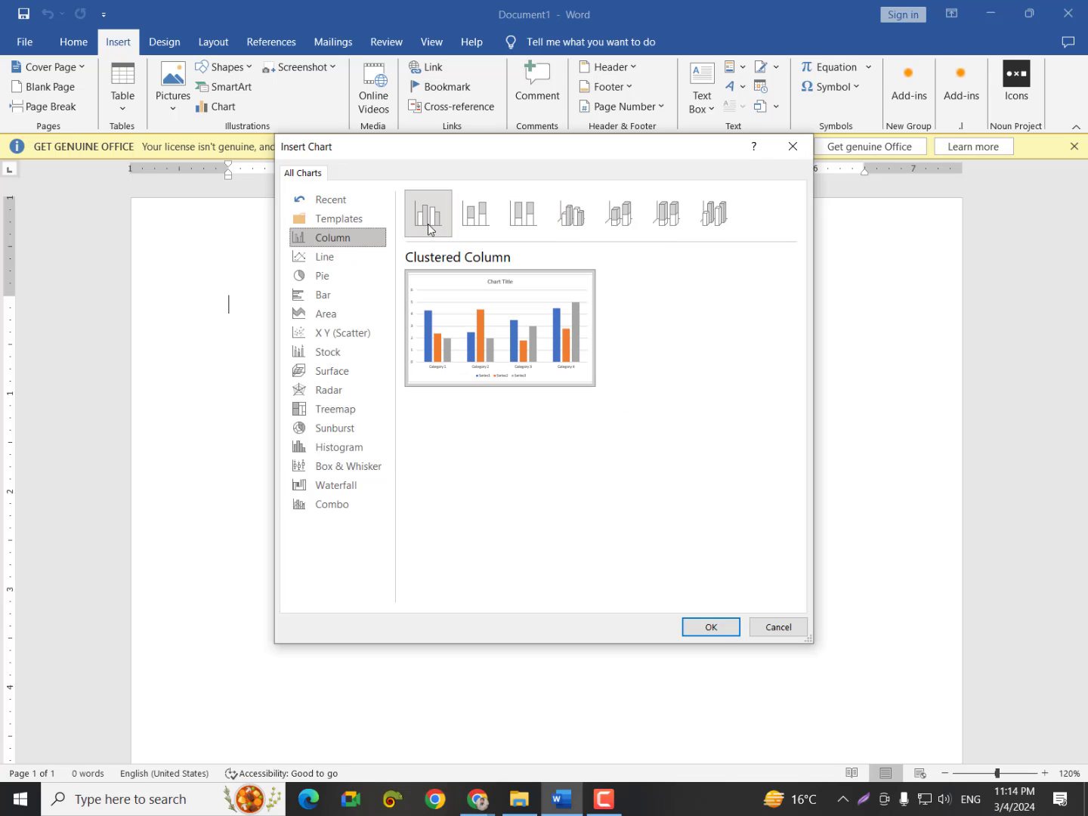
{"action": "left_click", "coordinate": [461, 219]}
{"action": "left_click", "coordinate": [526, 215]}
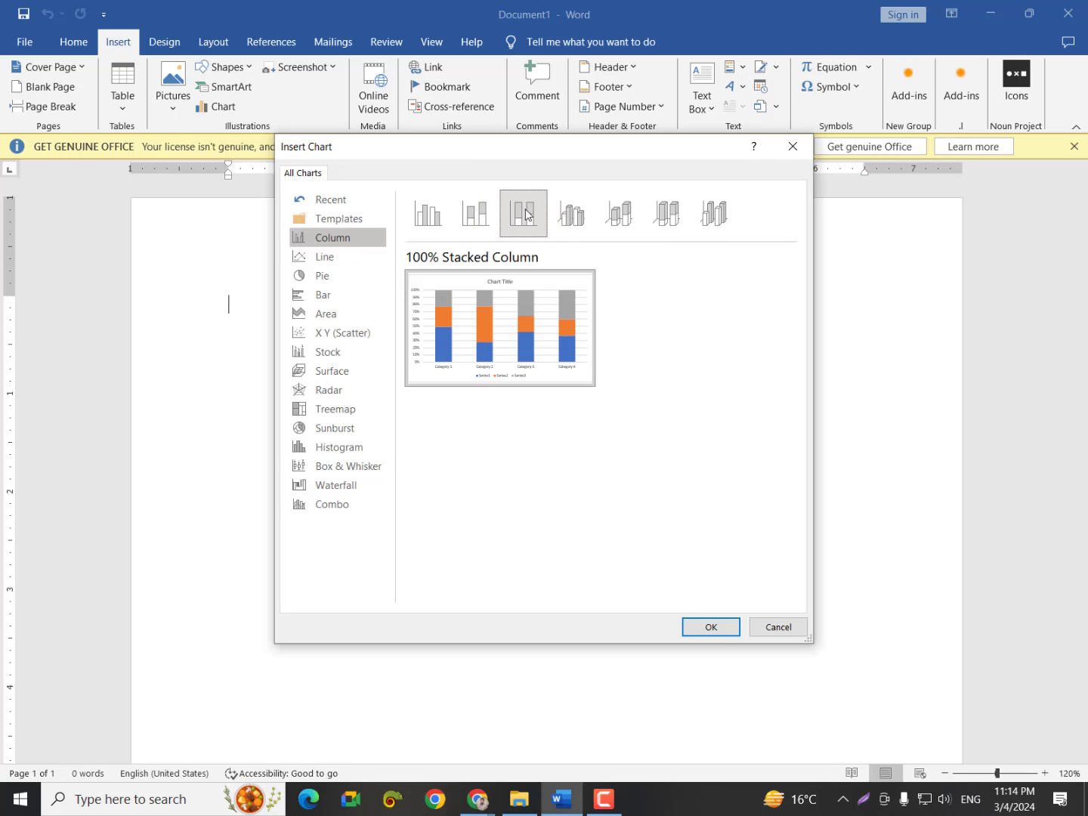
{"action": "left_click", "coordinate": [574, 216]}
{"action": "mouse_move", "coordinate": [529, 338]}
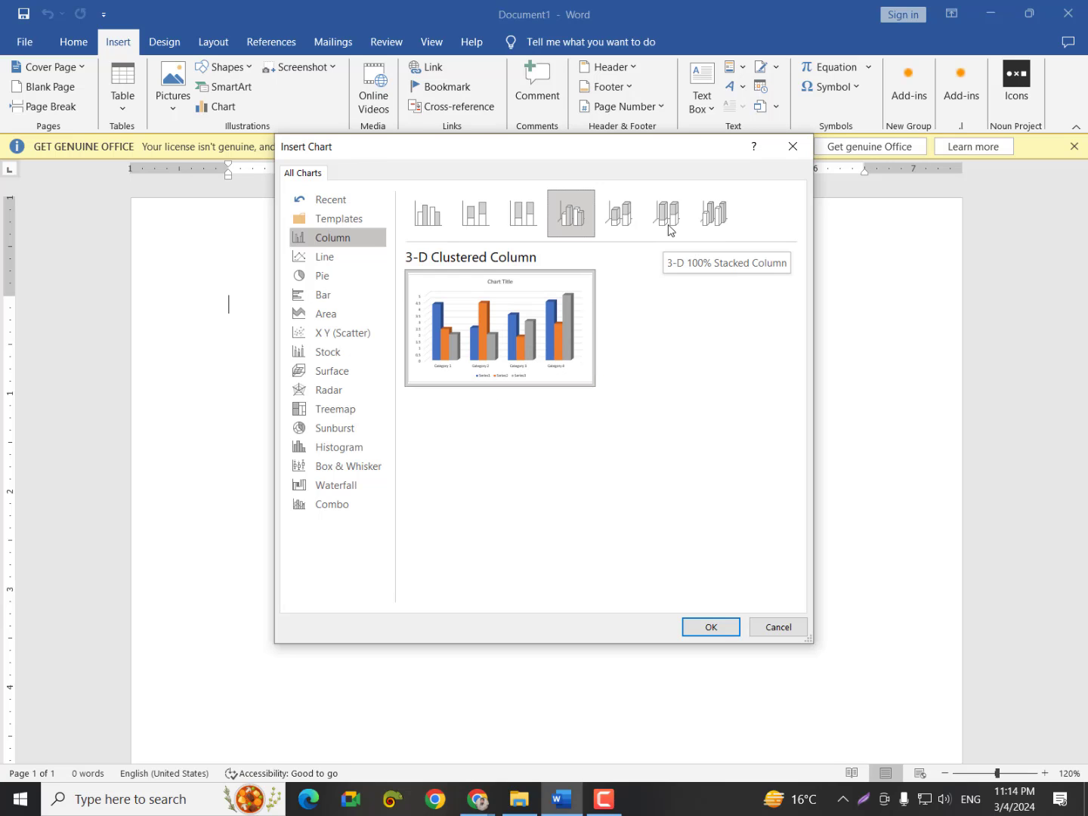
{"action": "left_click", "coordinate": [435, 236]}
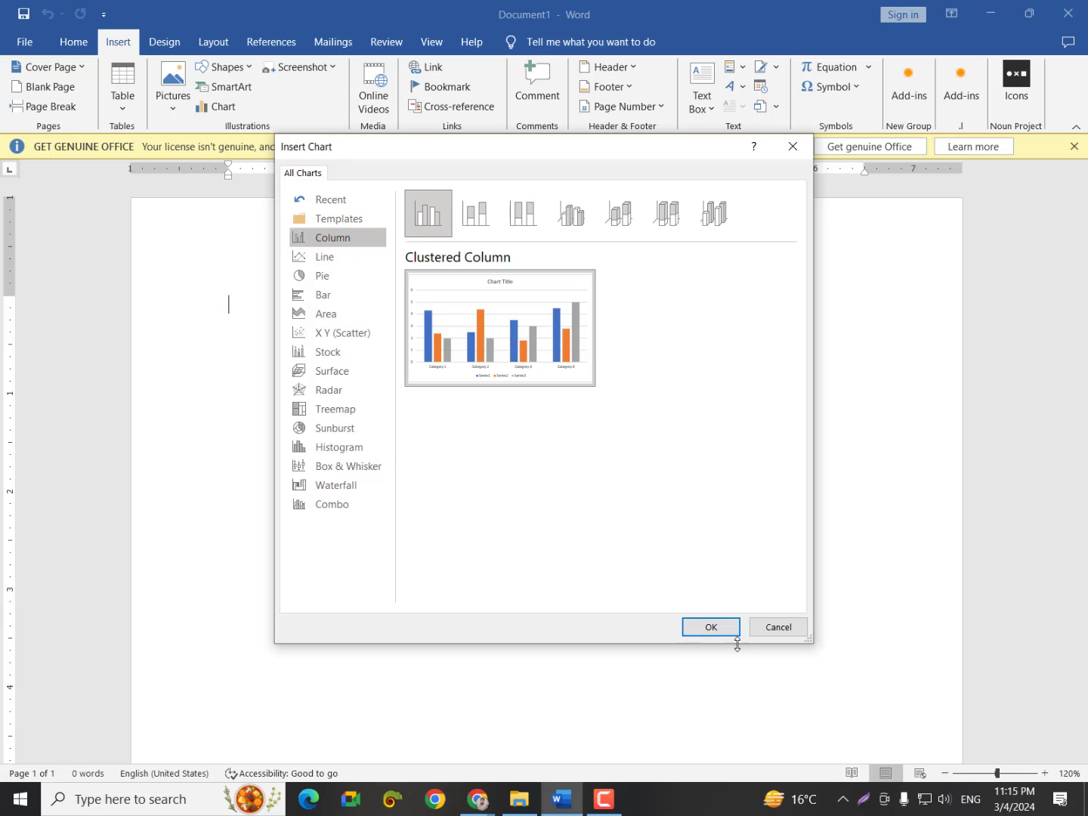
{"action": "left_click", "coordinate": [711, 627]}
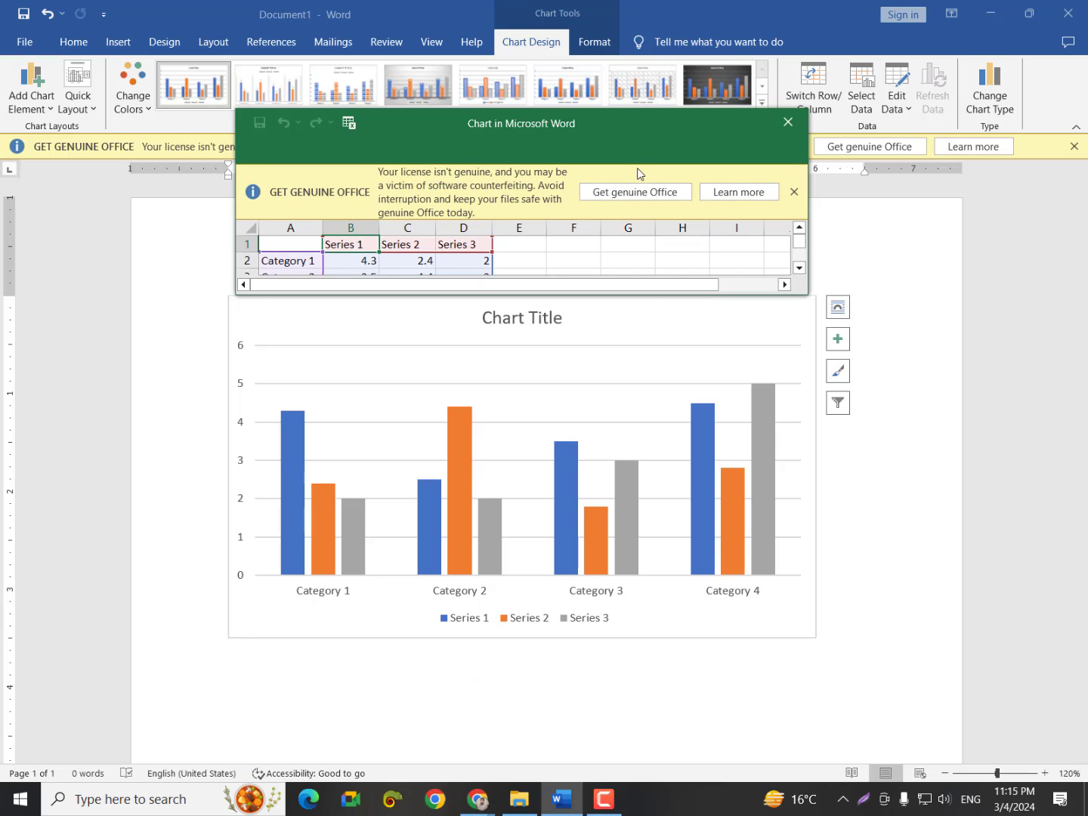
Dismiss the licence notice in the chart's data sheet and replace the Category 1 and Category 2 labels with student names
{"action": "left_click", "coordinate": [794, 191]}
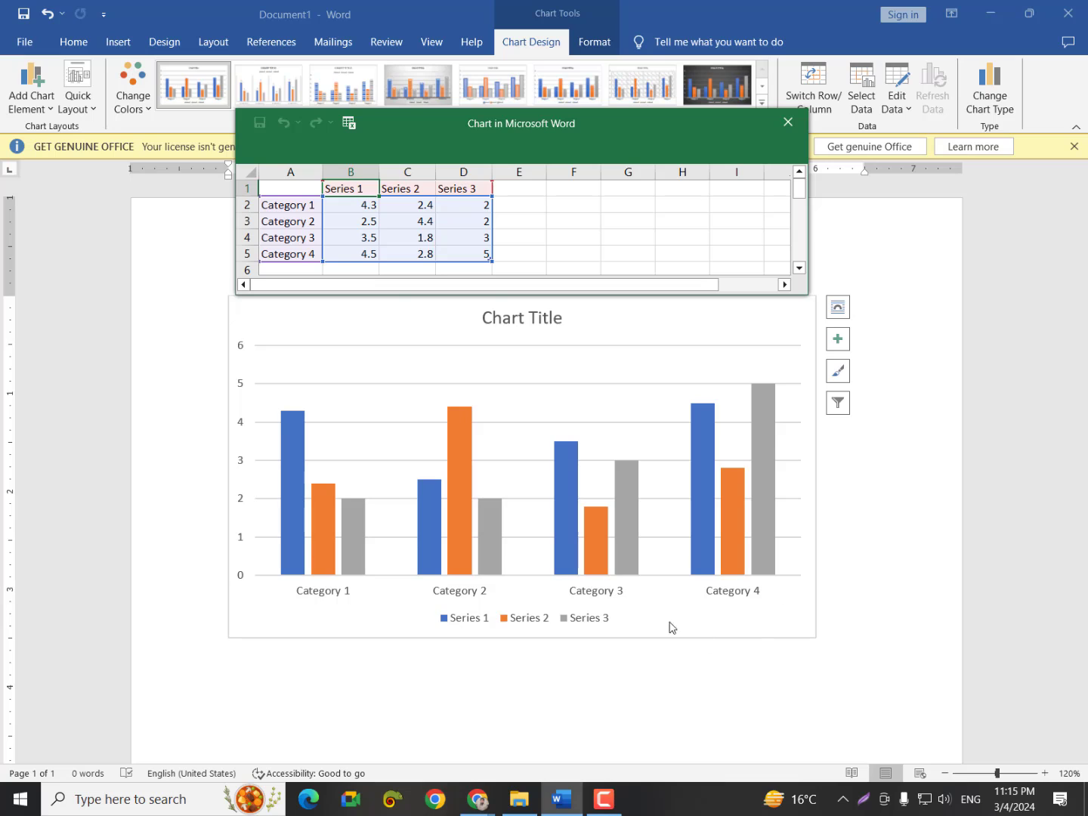
{"action": "left_click", "coordinate": [290, 206]}
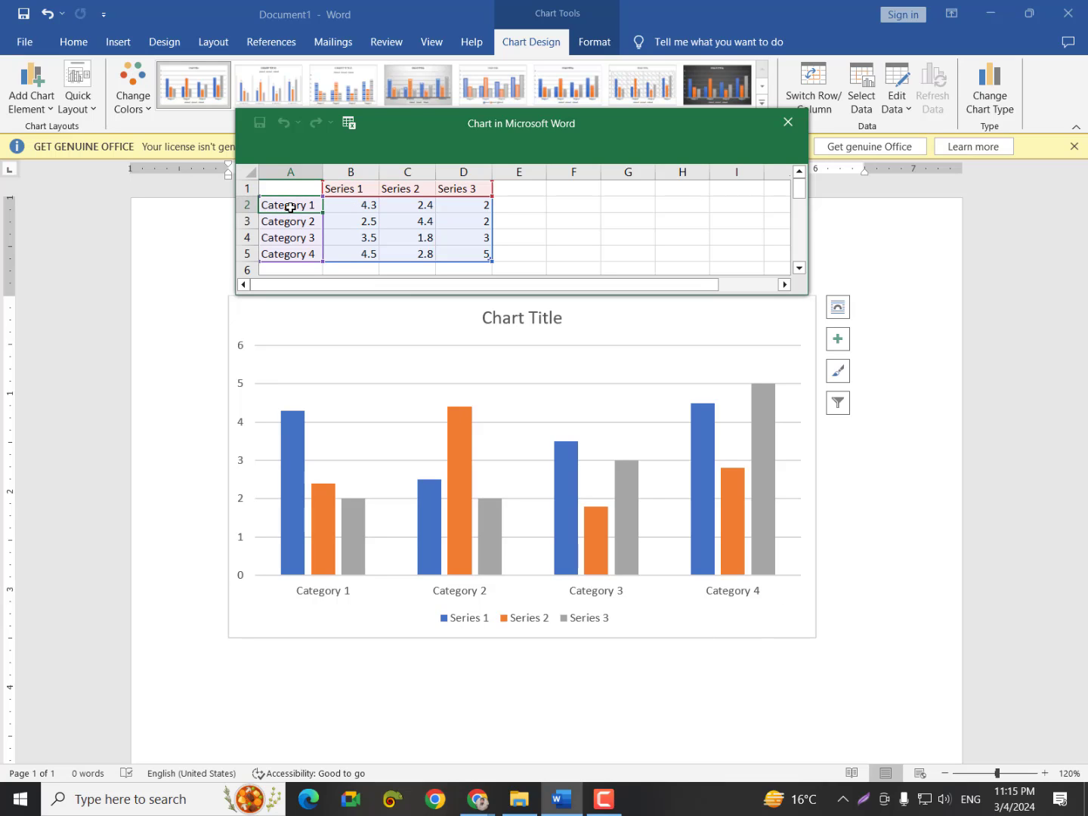
{"action": "key", "text": "Delete"}
{"action": "type", "text": "Ali"}
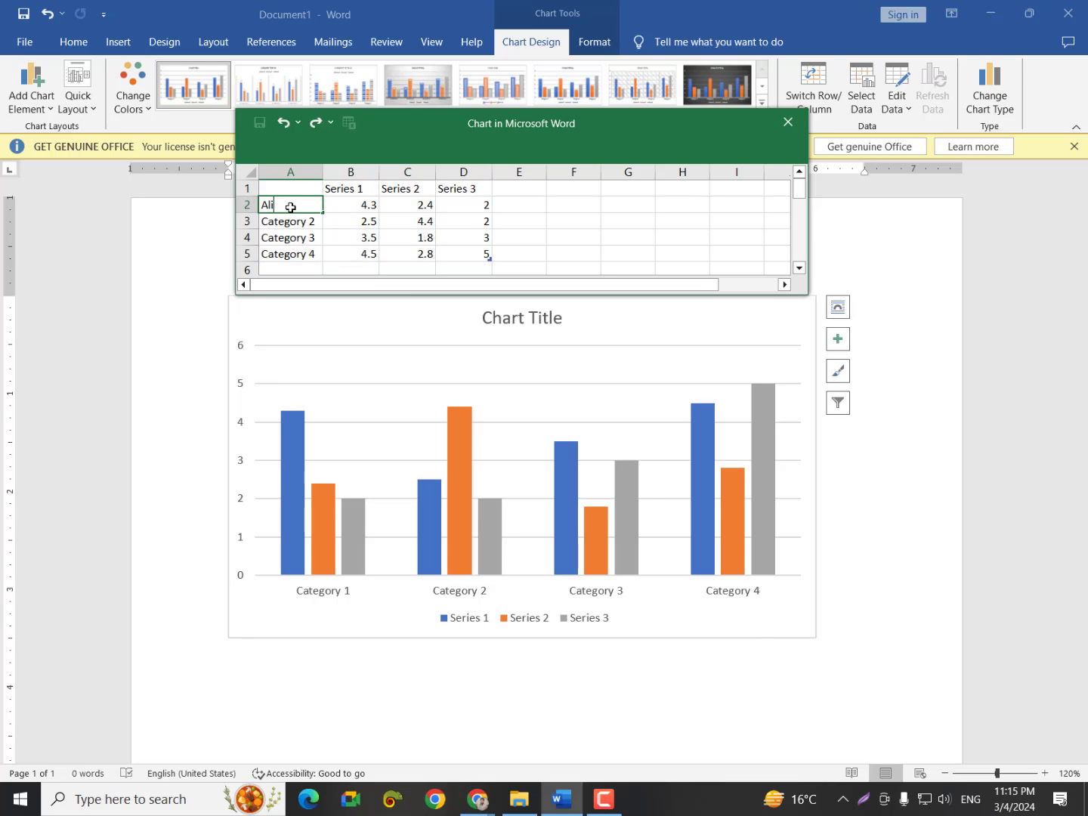
{"action": "left_click", "coordinate": [284, 225]}
{"action": "type", "text": "Da"}
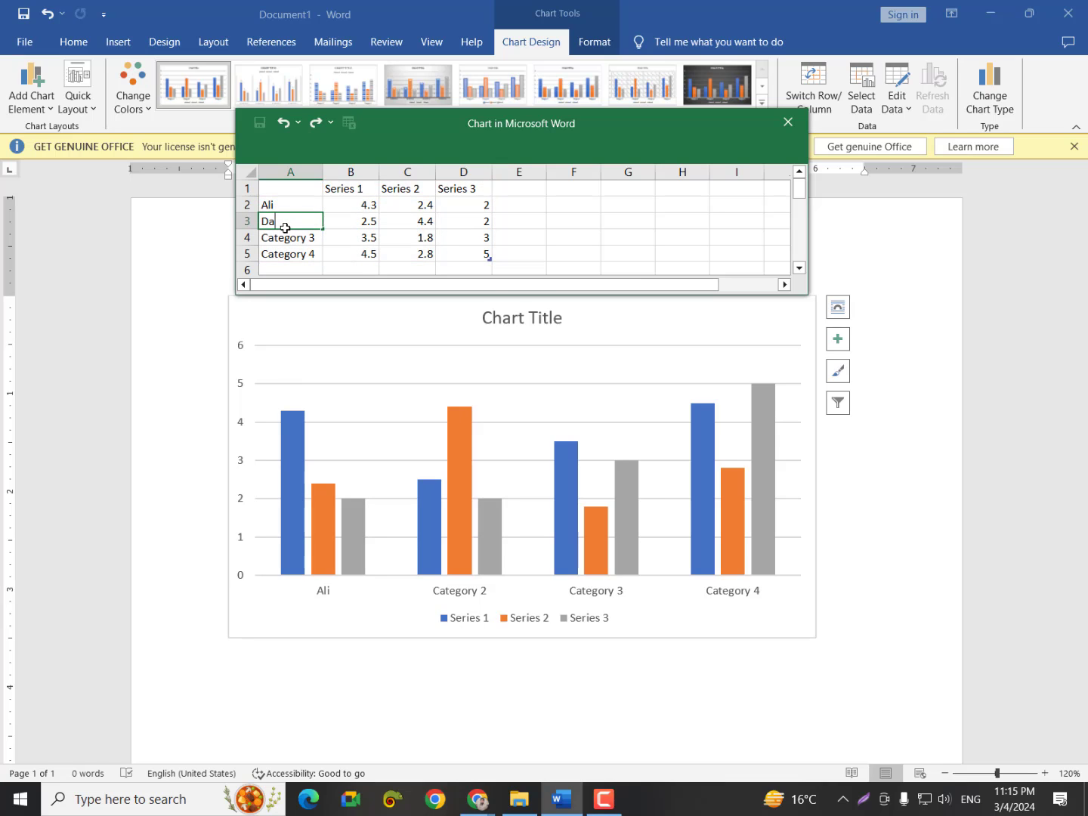
{"action": "type", "text": "nish"}
Replace the Category 3 and Category 4 labels in cells A4 and A5 with two more student names
{"action": "left_click", "coordinate": [285, 240]}
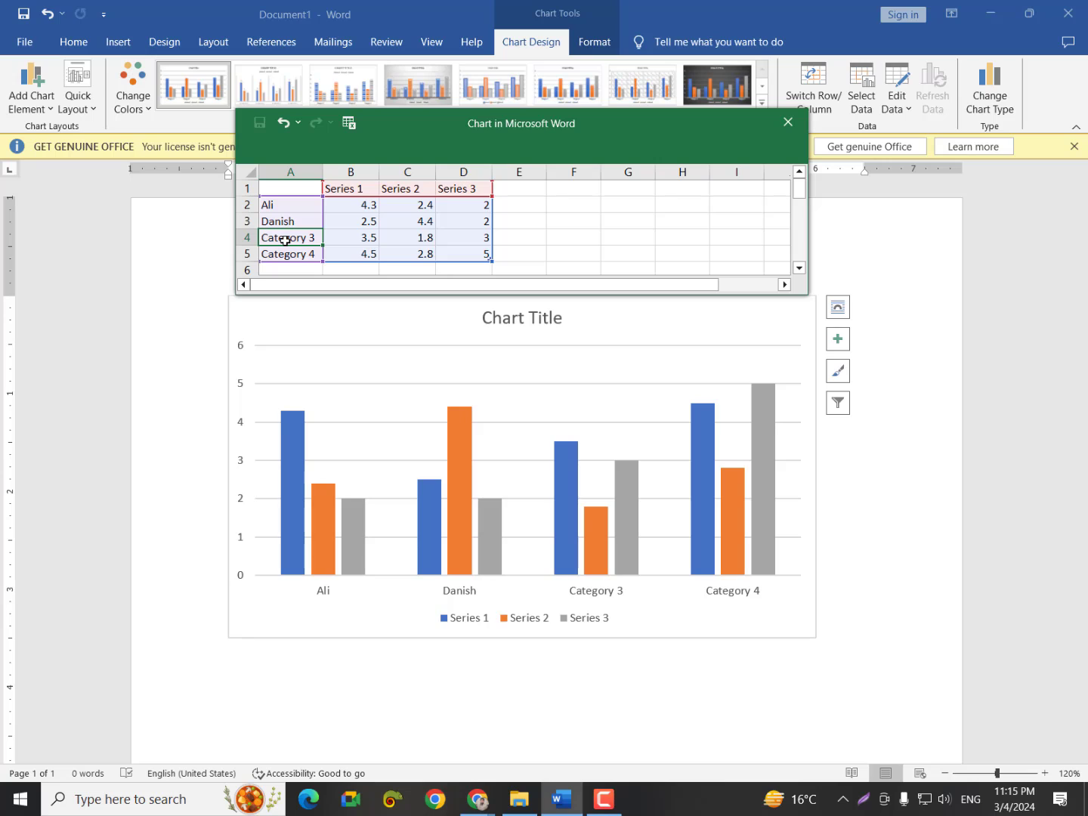
{"action": "type", "text": "DF"}
{"action": "key", "text": "BackSpace"}
{"action": "key", "text": "BackSpace"}
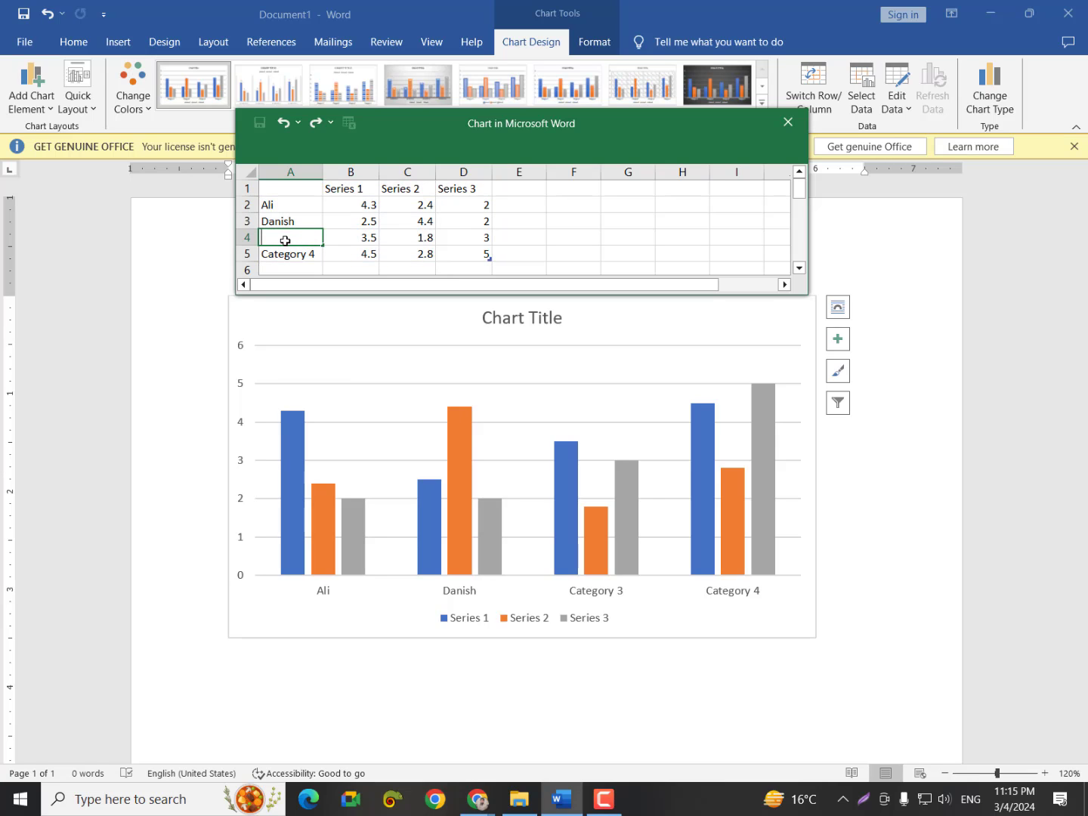
{"action": "type", "text": "Fozia"}
{"action": "key", "text": "Return"}
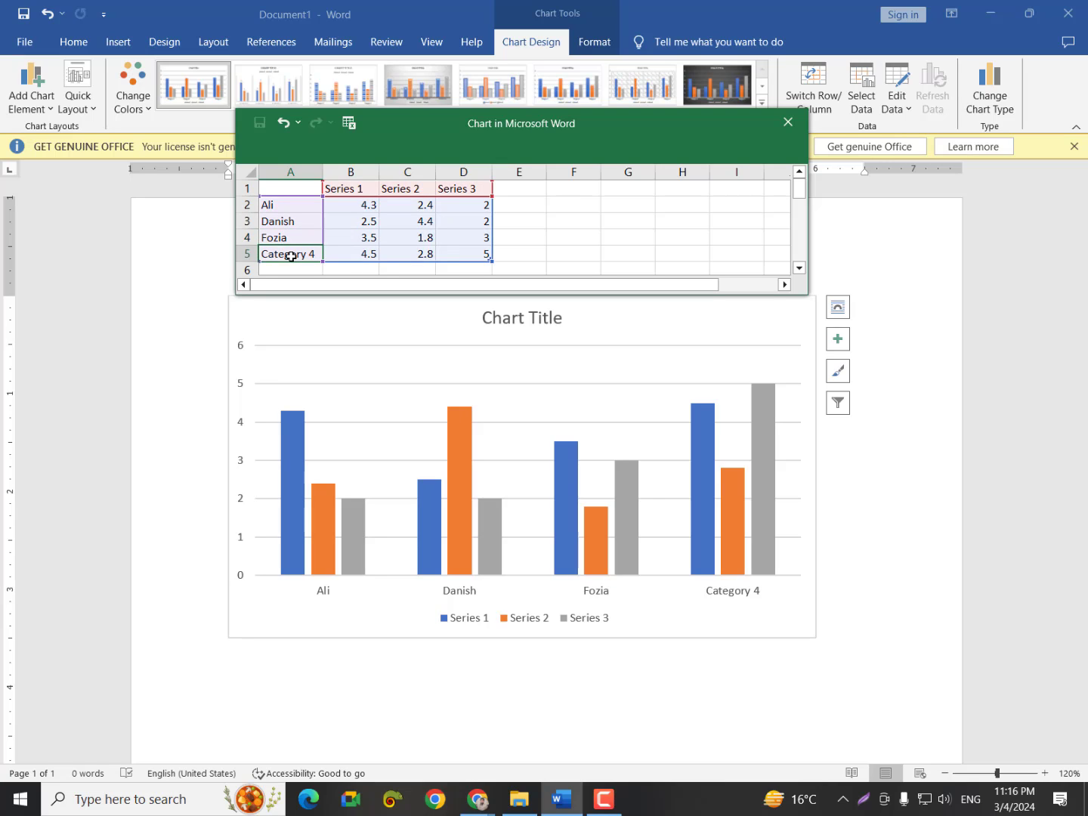
{"action": "type", "text": "Sana"}
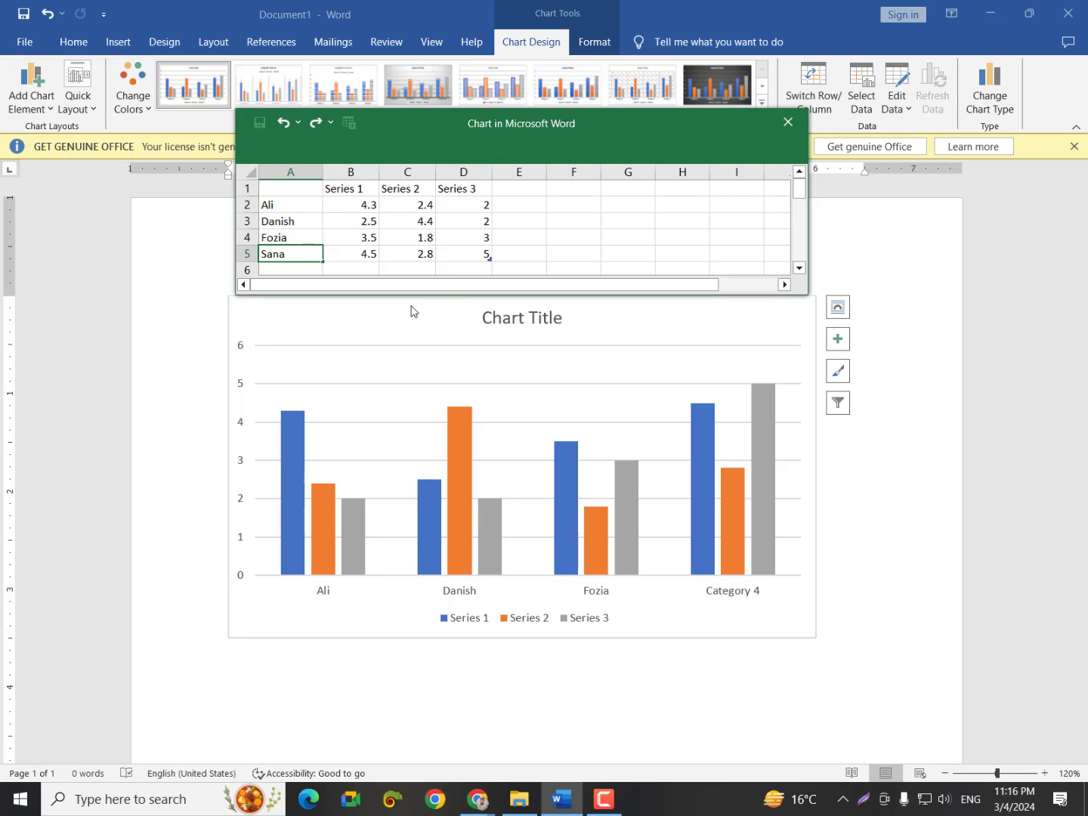
Rename the three series headers as English, Urdu and General Science, and close the chart's data sheet
{"action": "left_click", "coordinate": [333, 238]}
{"action": "left_click", "coordinate": [335, 189]}
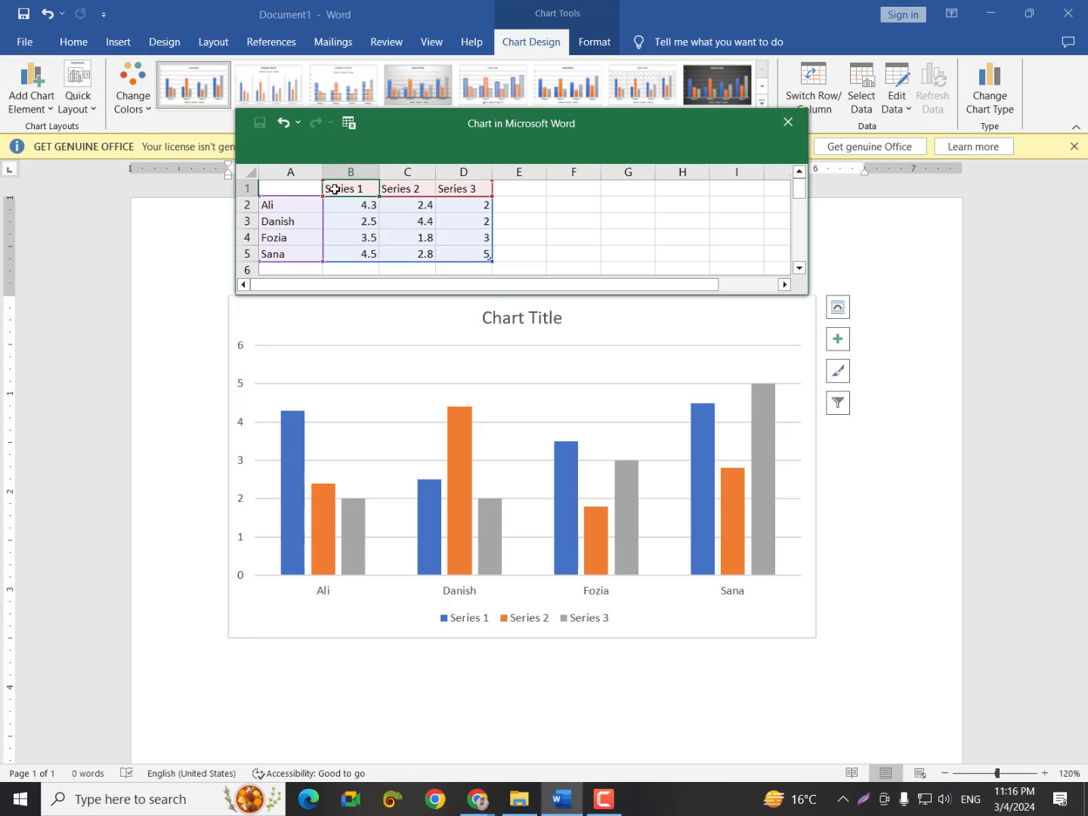
{"action": "type", "text": "B"}
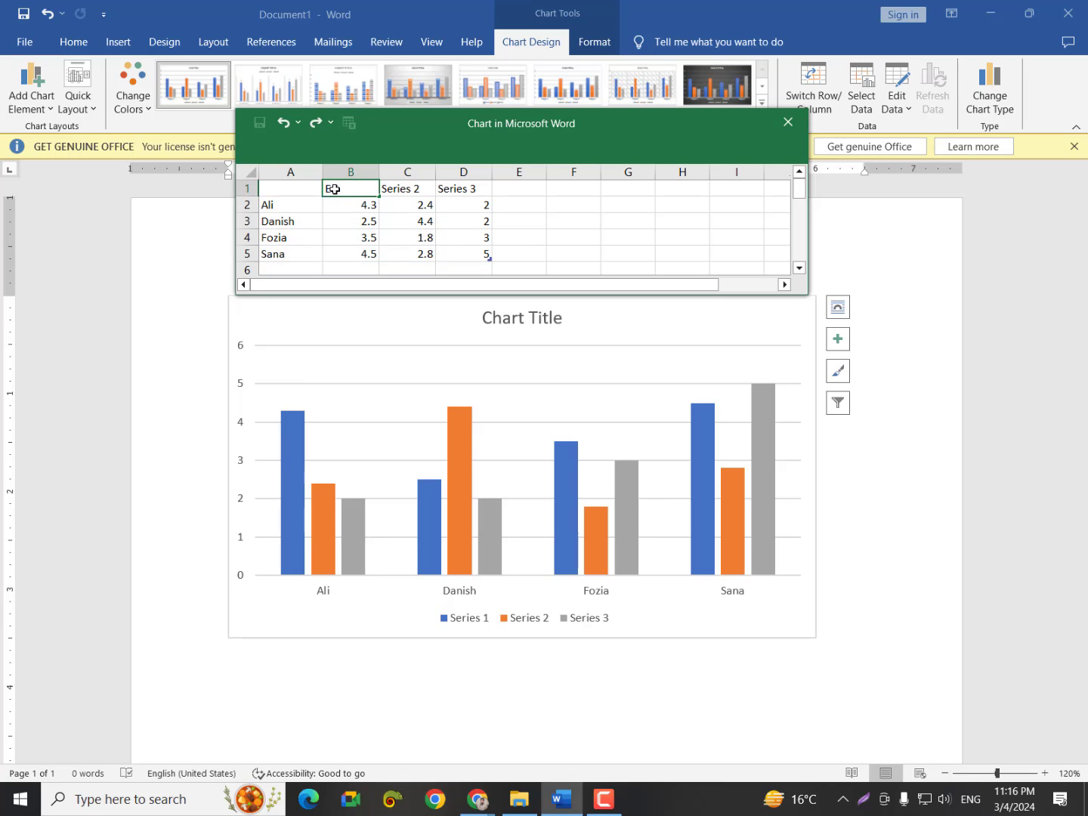
{"action": "type", "text": "nglish"}
{"action": "left_click", "coordinate": [396, 193]}
{"action": "type", "text": "Urd"}
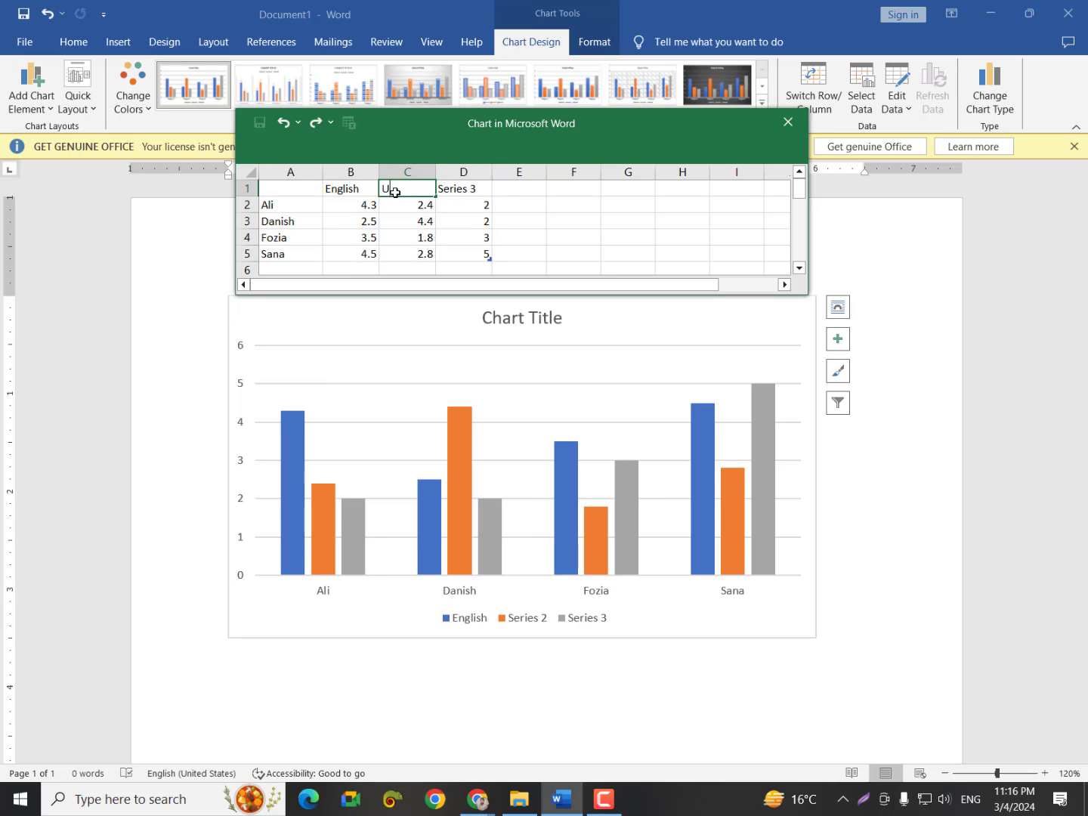
{"action": "type", "text": "u"}
{"action": "left_click", "coordinate": [446, 192]}
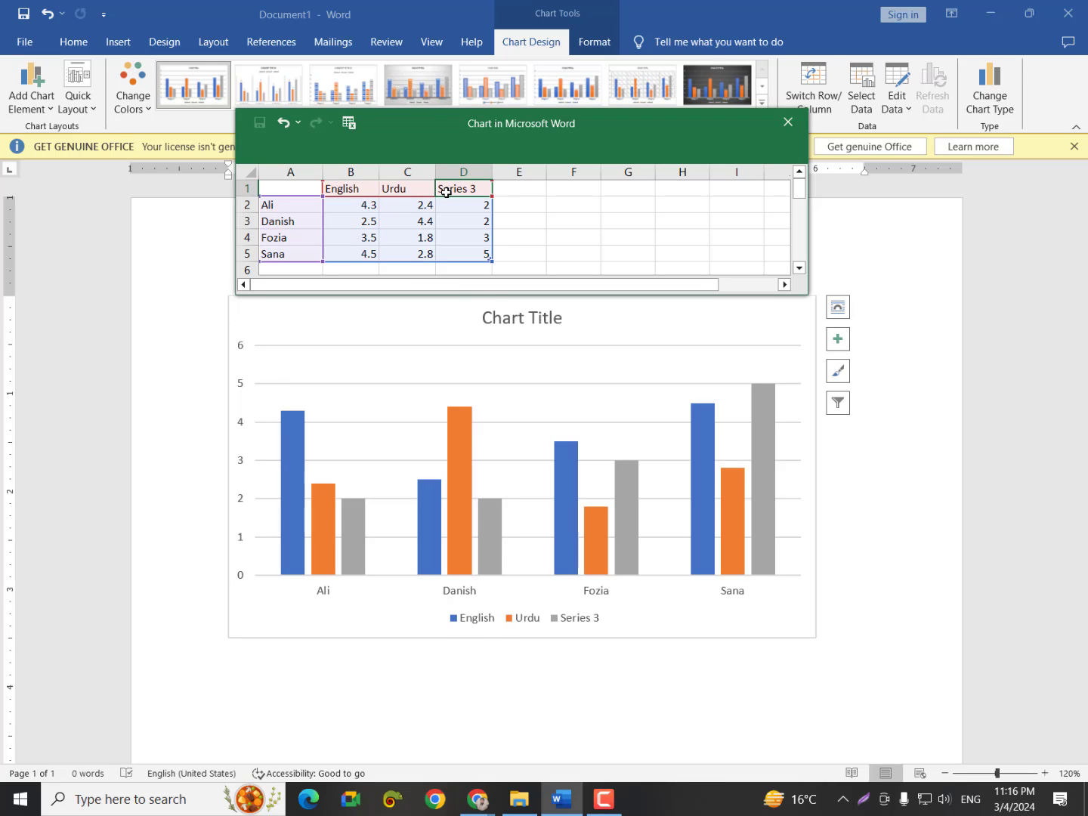
{"action": "type", "text": "Gener"}
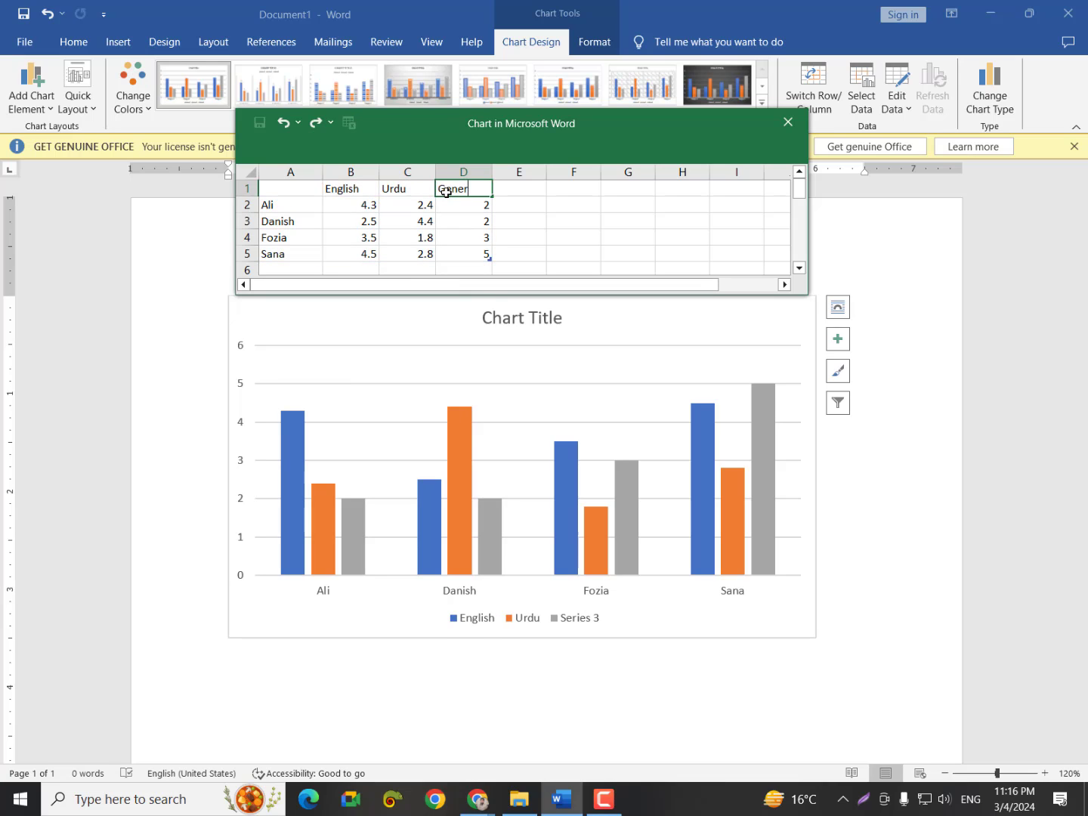
{"action": "type", "text": "al Science"}
{"action": "left_click", "coordinate": [579, 222]}
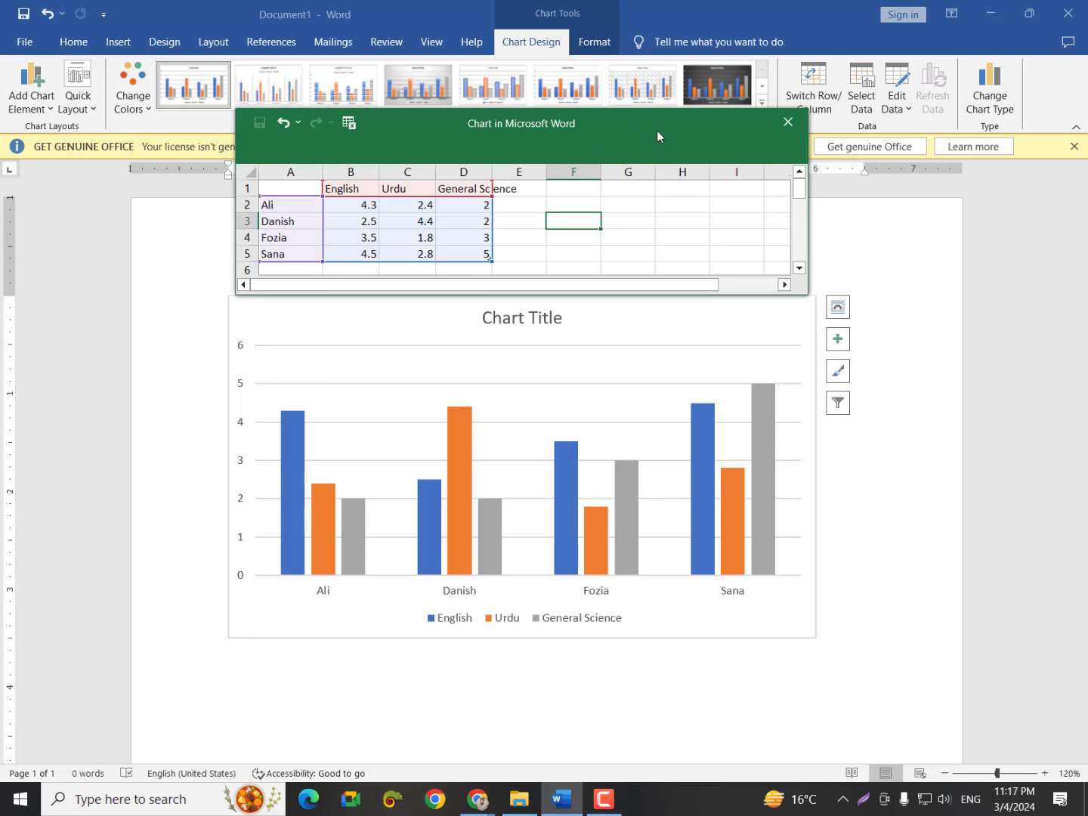
{"action": "left_click", "coordinate": [782, 123]}
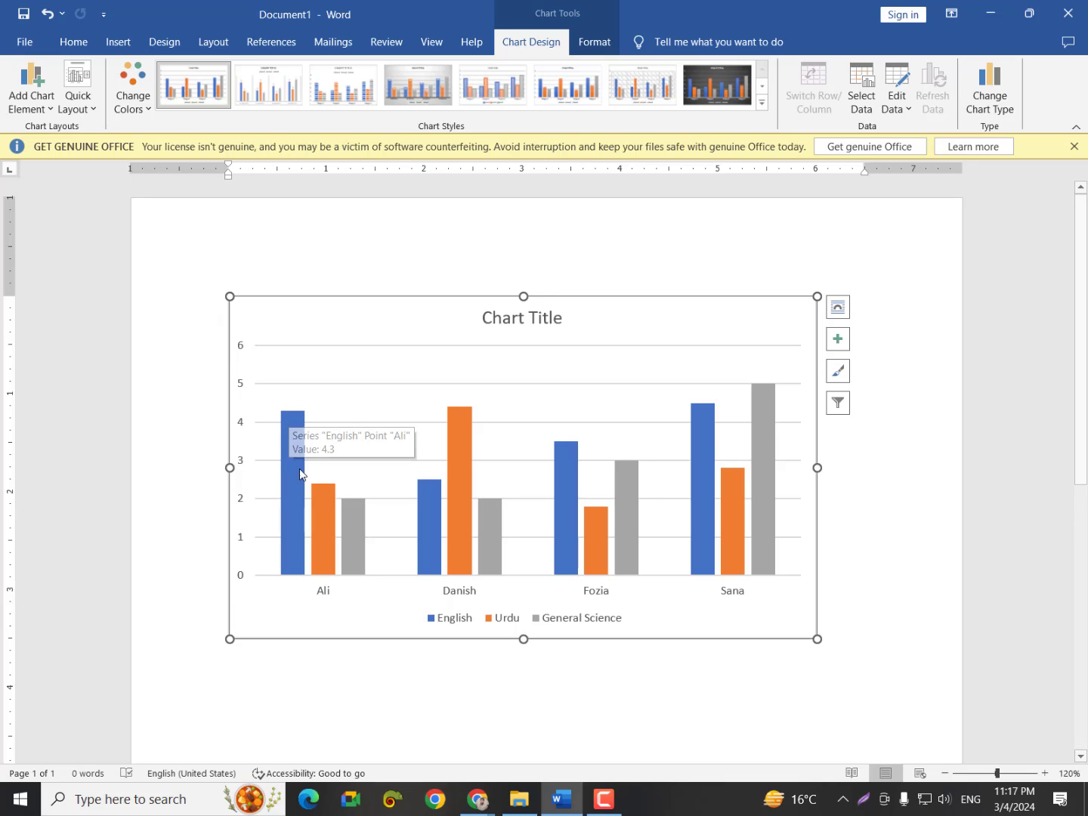
Examine the bars' values in the column chart and open the chart's list of chart elements
{"action": "mouse_move", "coordinate": [285, 420]}
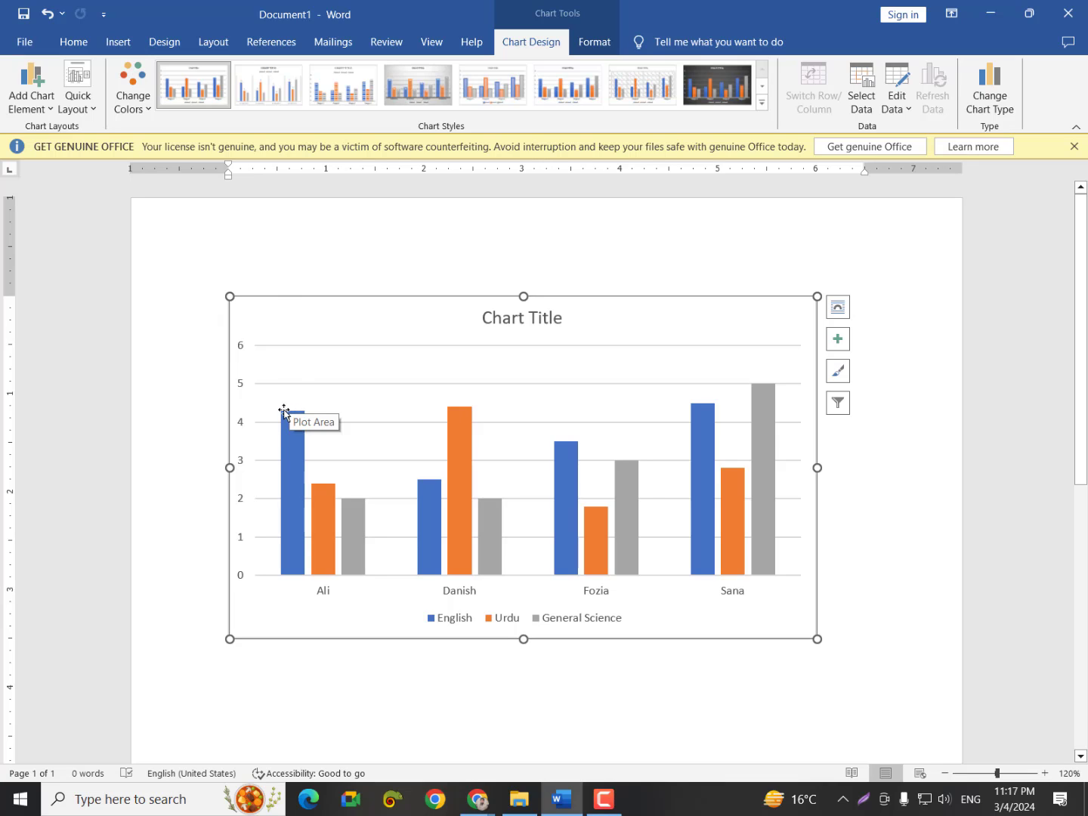
{"action": "mouse_move", "coordinate": [495, 544]}
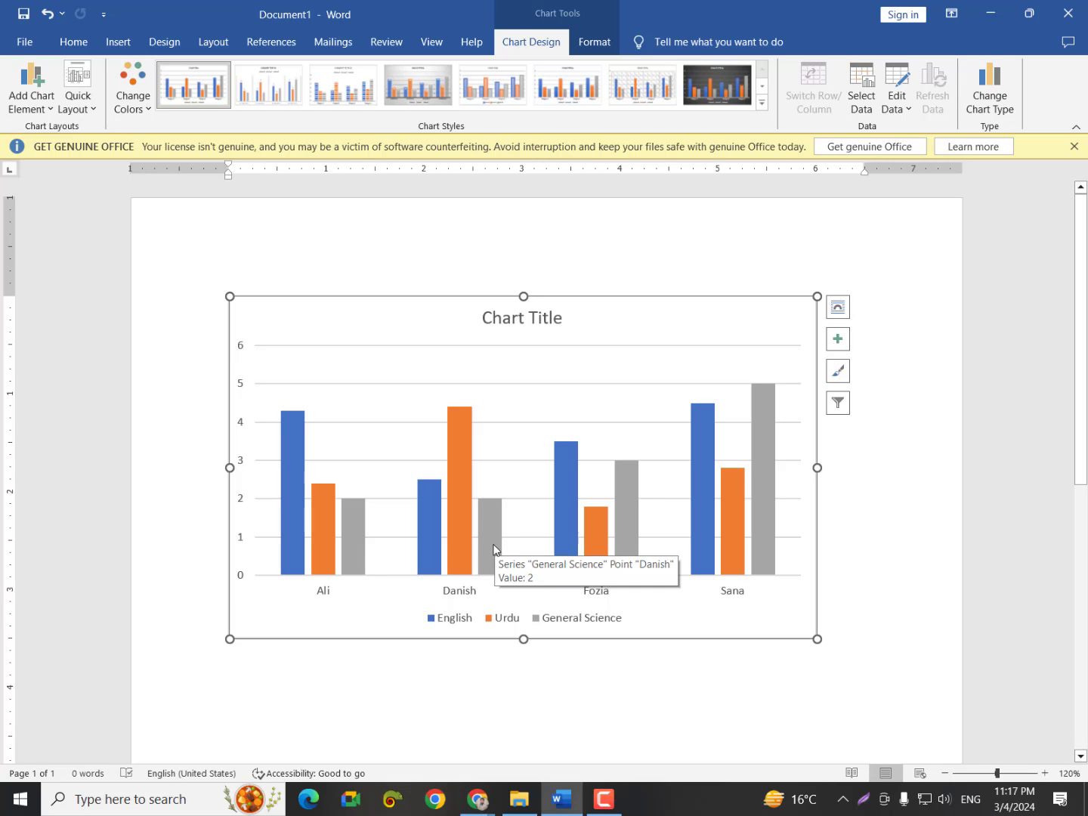
{"action": "left_click", "coordinate": [925, 478]}
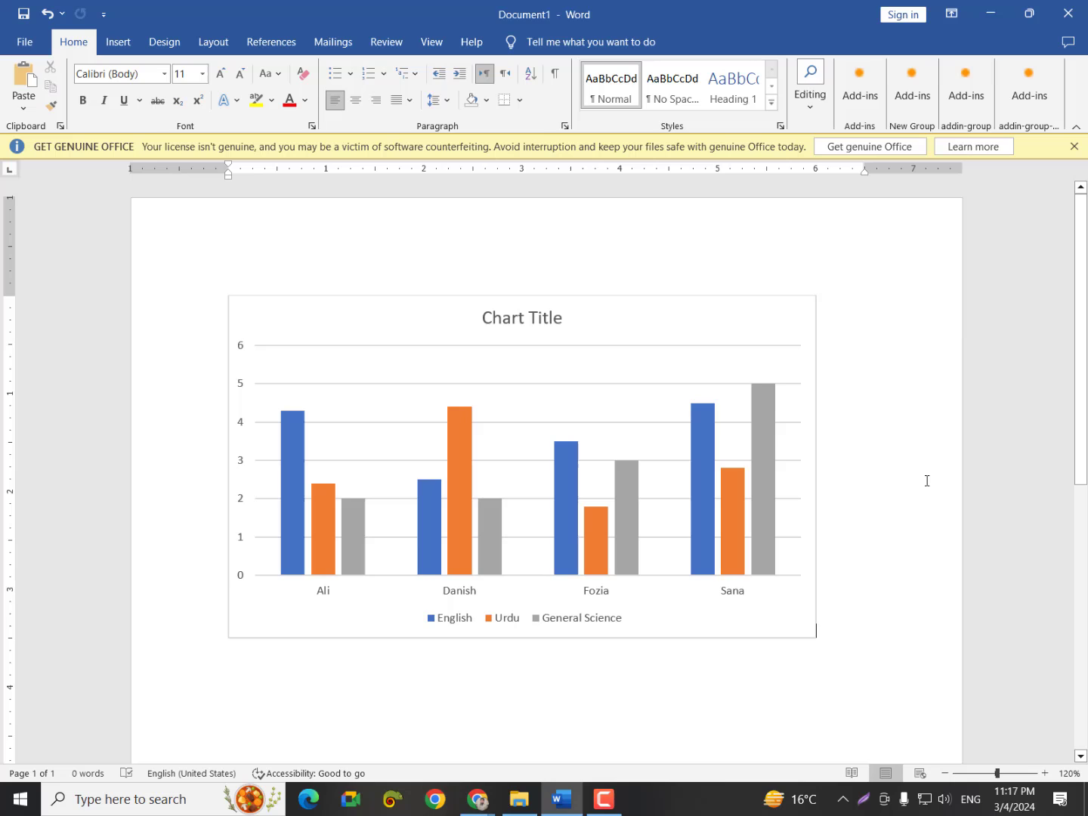
{"action": "left_click", "coordinate": [797, 300]}
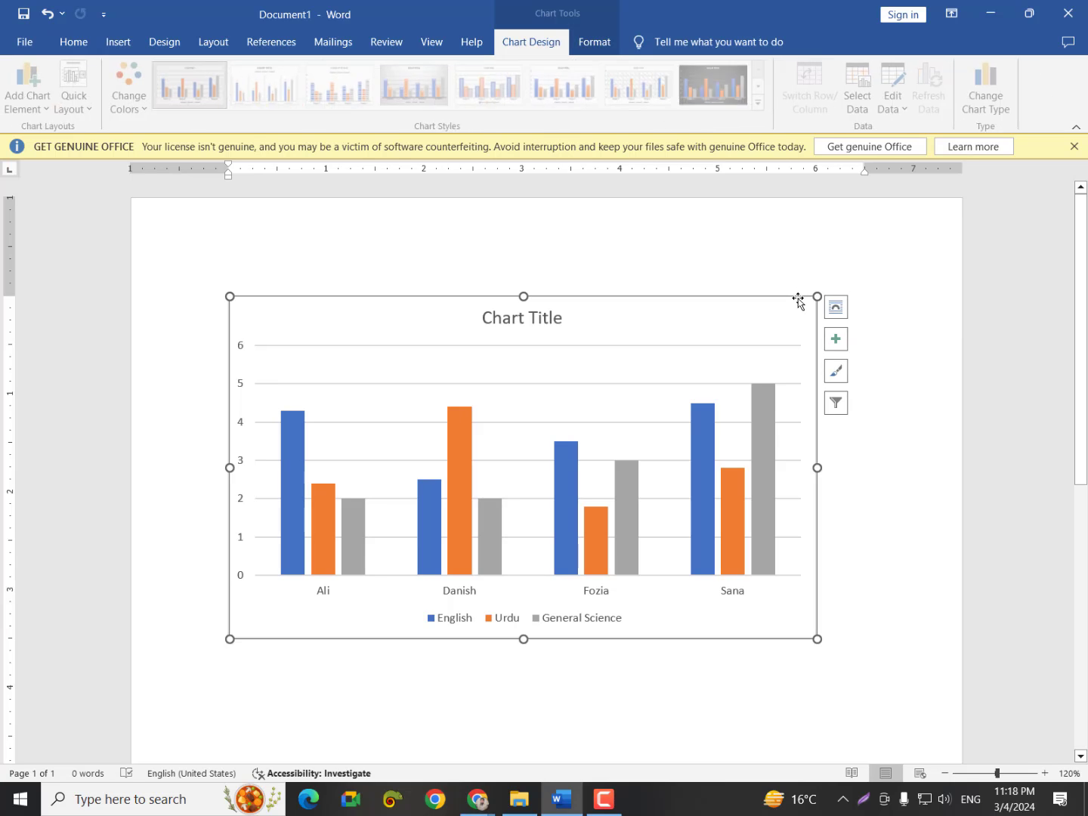
{"action": "left_click", "coordinate": [841, 344]}
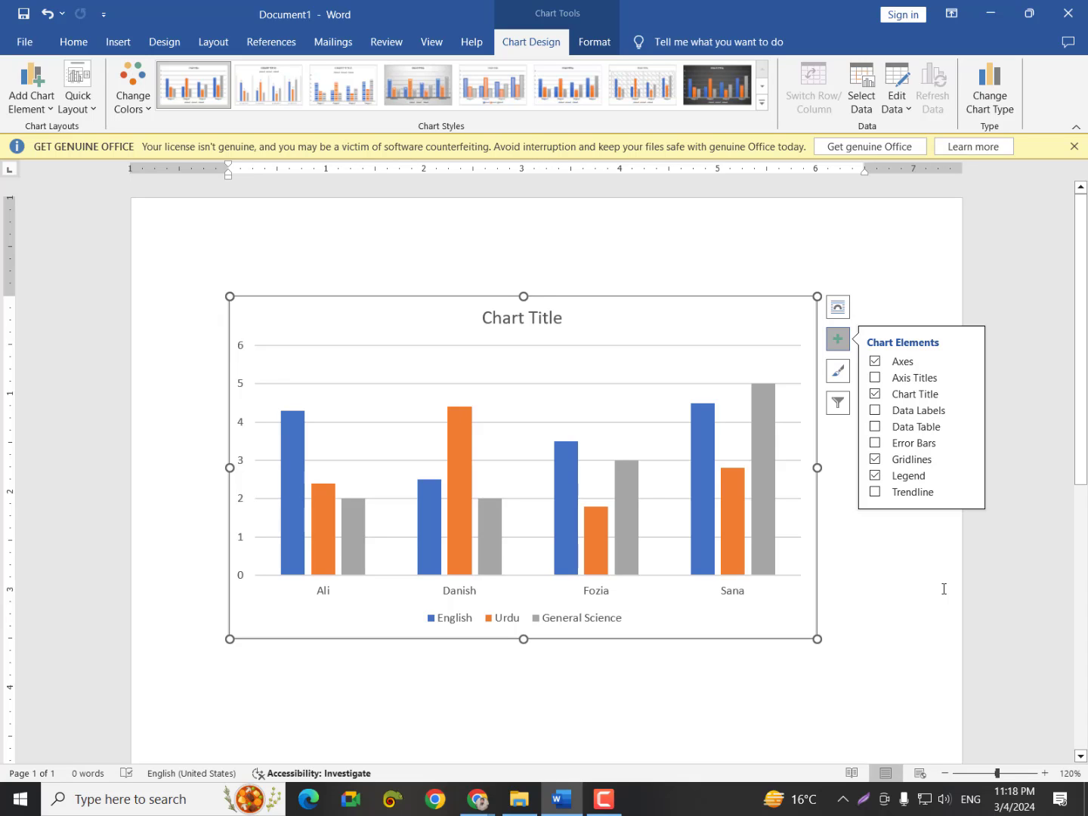
Toggle the chart's Axes off and back on, and its Axis Titles on and back off
{"action": "left_click", "coordinate": [875, 361]}
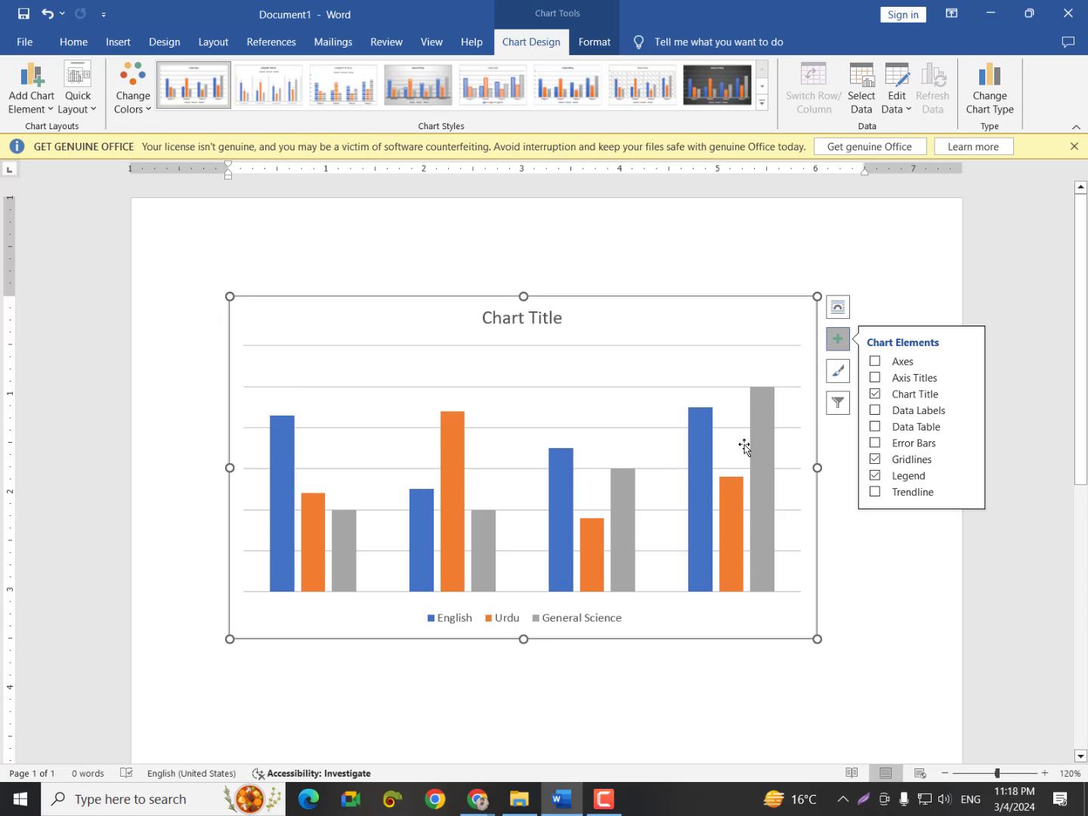
{"action": "left_click", "coordinate": [876, 363]}
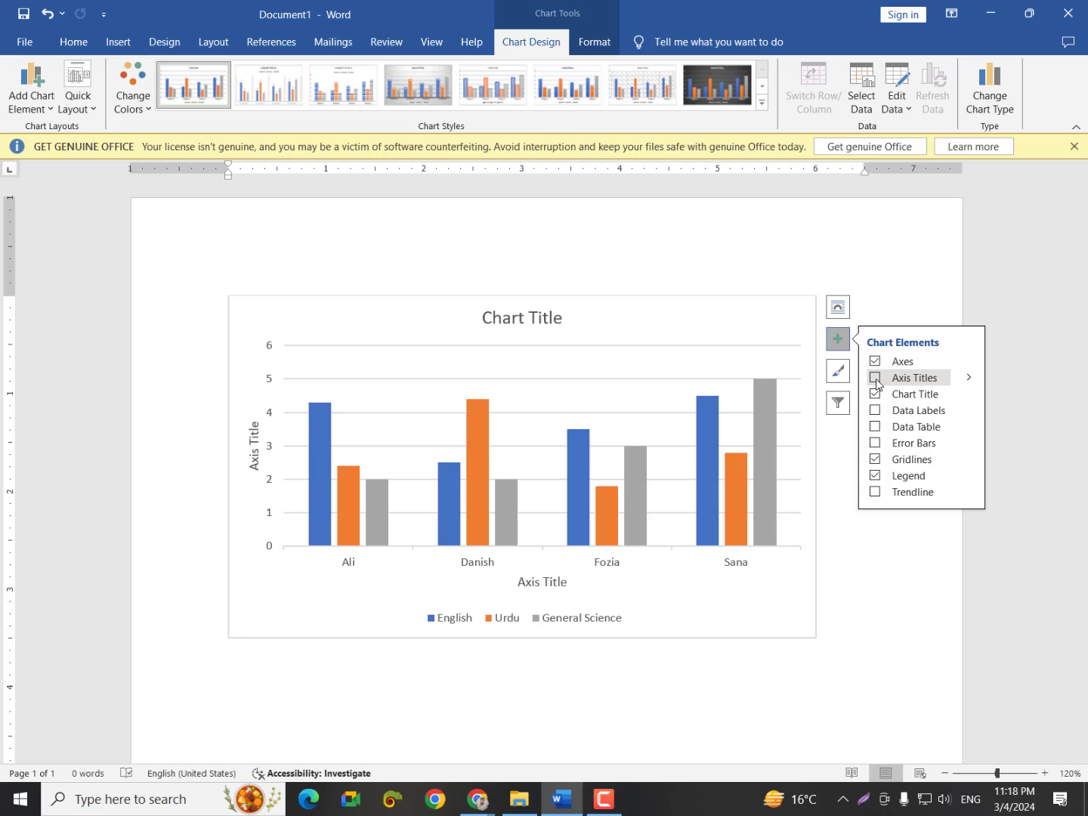
{"action": "left_click", "coordinate": [876, 378]}
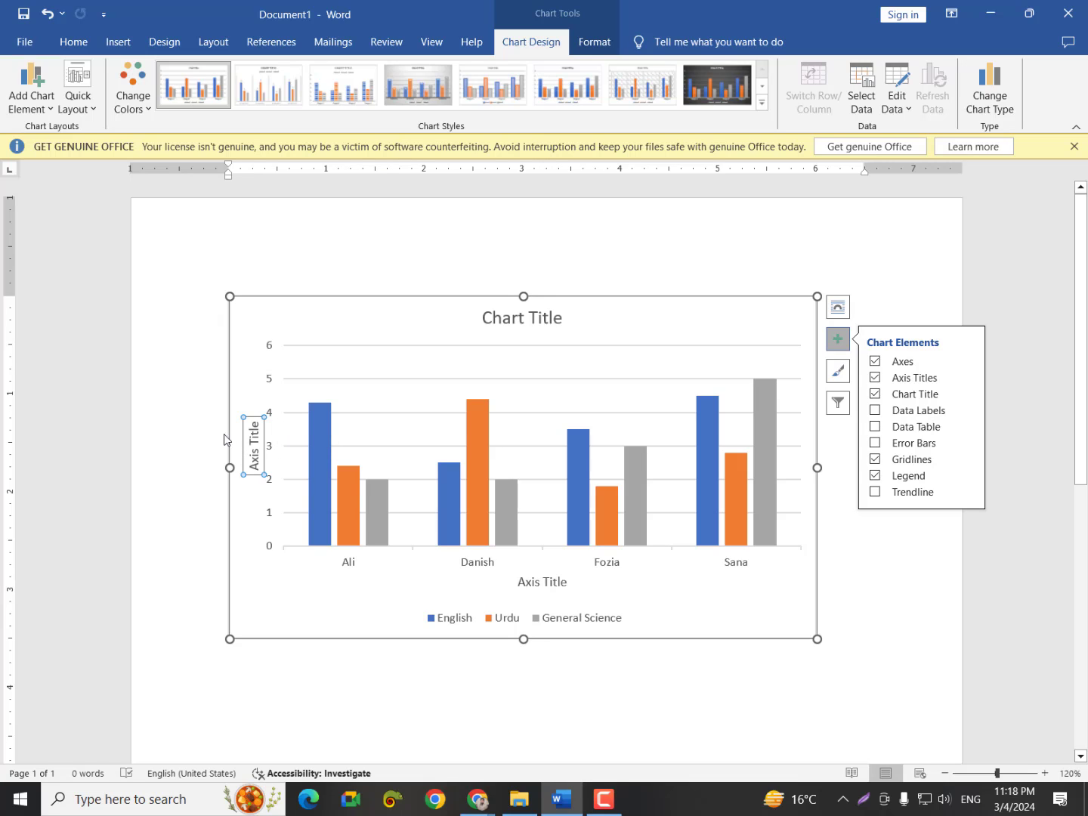
{"action": "left_click", "coordinate": [877, 380]}
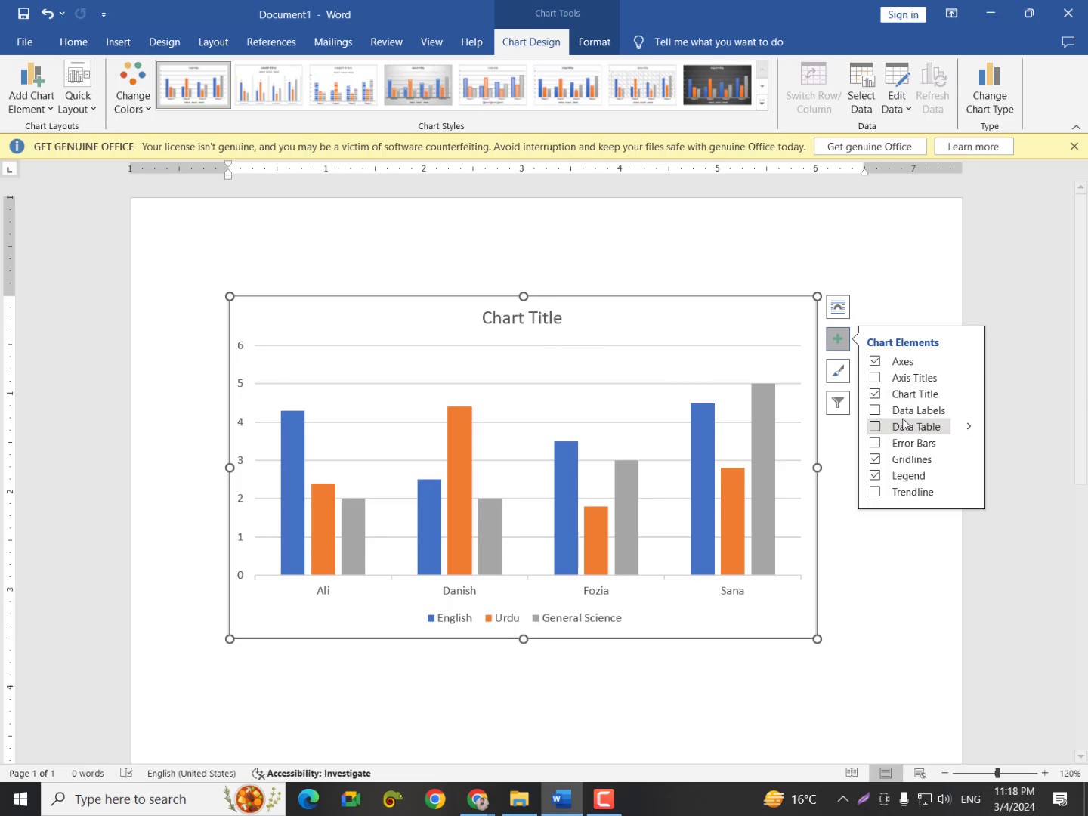
Remove the chart title and show data labels on the bars
{"action": "left_click", "coordinate": [880, 401]}
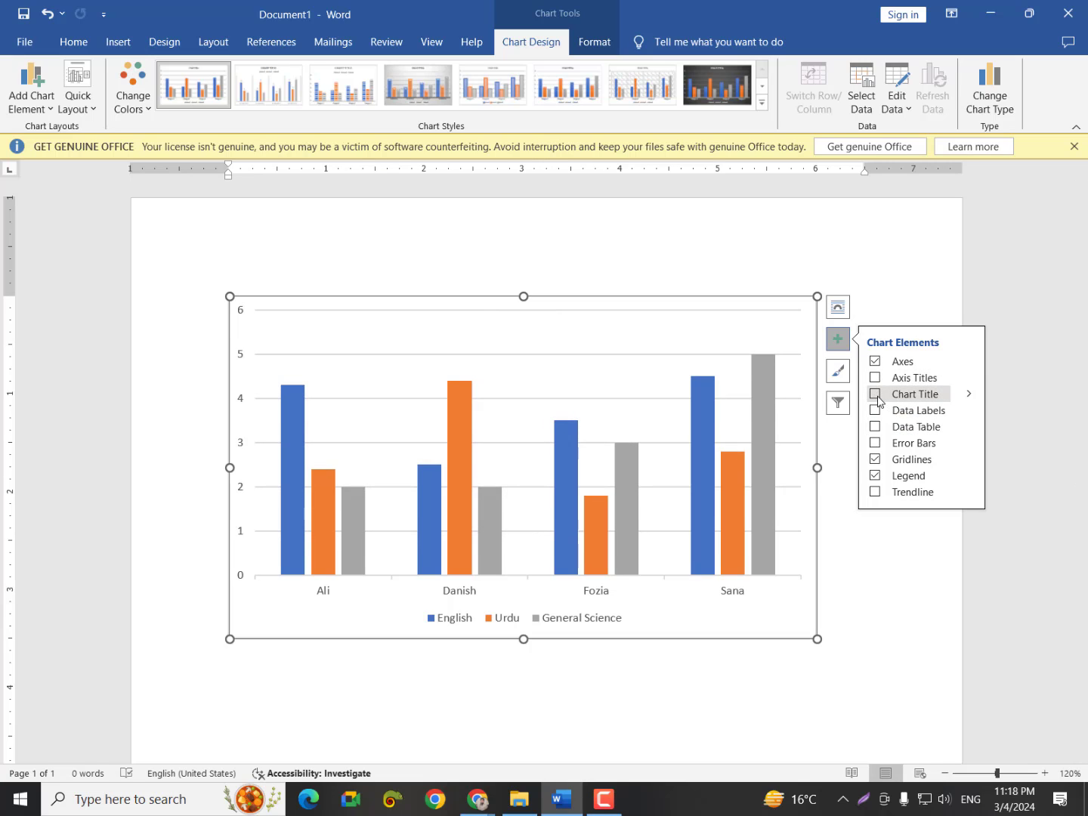
{"action": "left_click", "coordinate": [876, 412]}
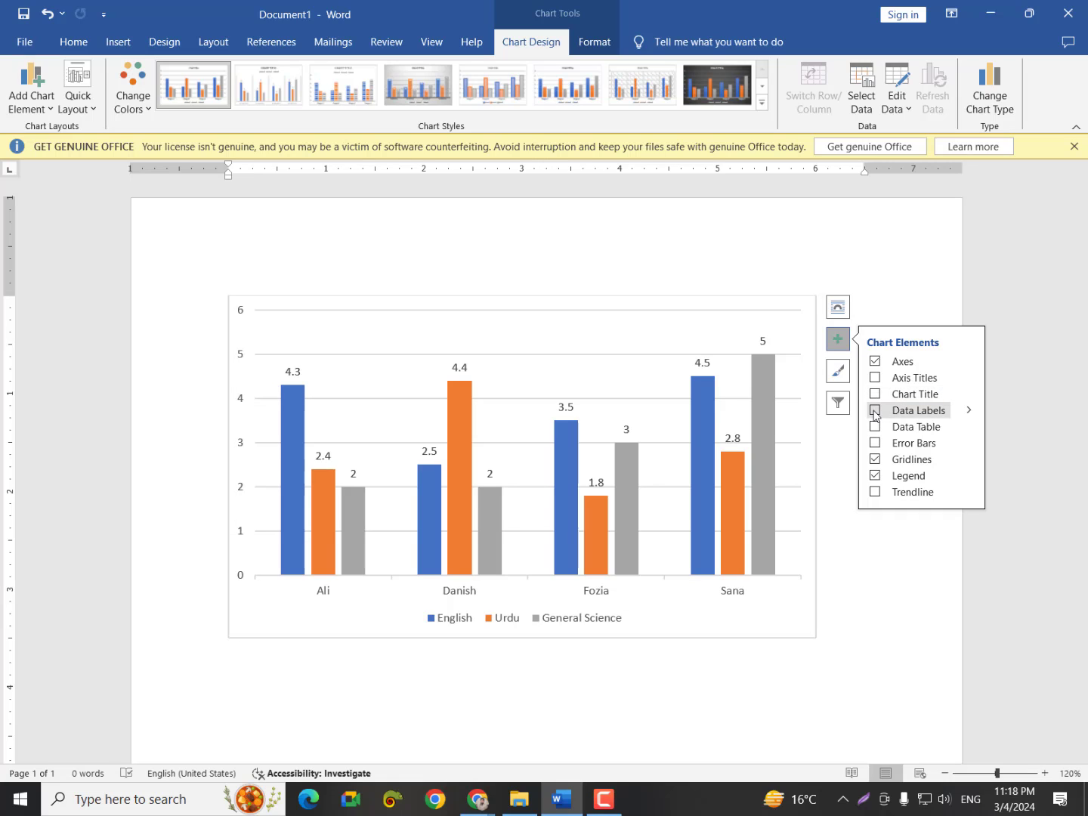
{"action": "left_click", "coordinate": [875, 412]}
{"action": "left_click", "coordinate": [875, 412]}
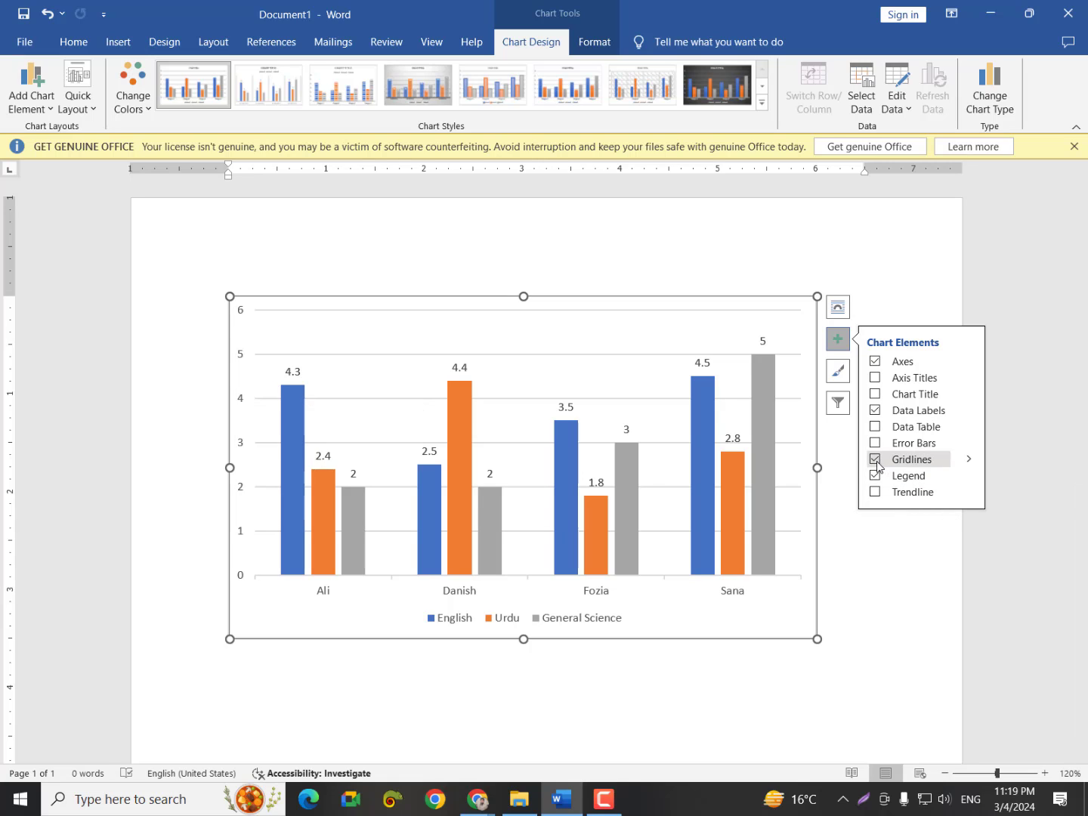
Remove the chart's gridlines, and toggle its data labels off and back on
{"action": "left_click", "coordinate": [876, 459]}
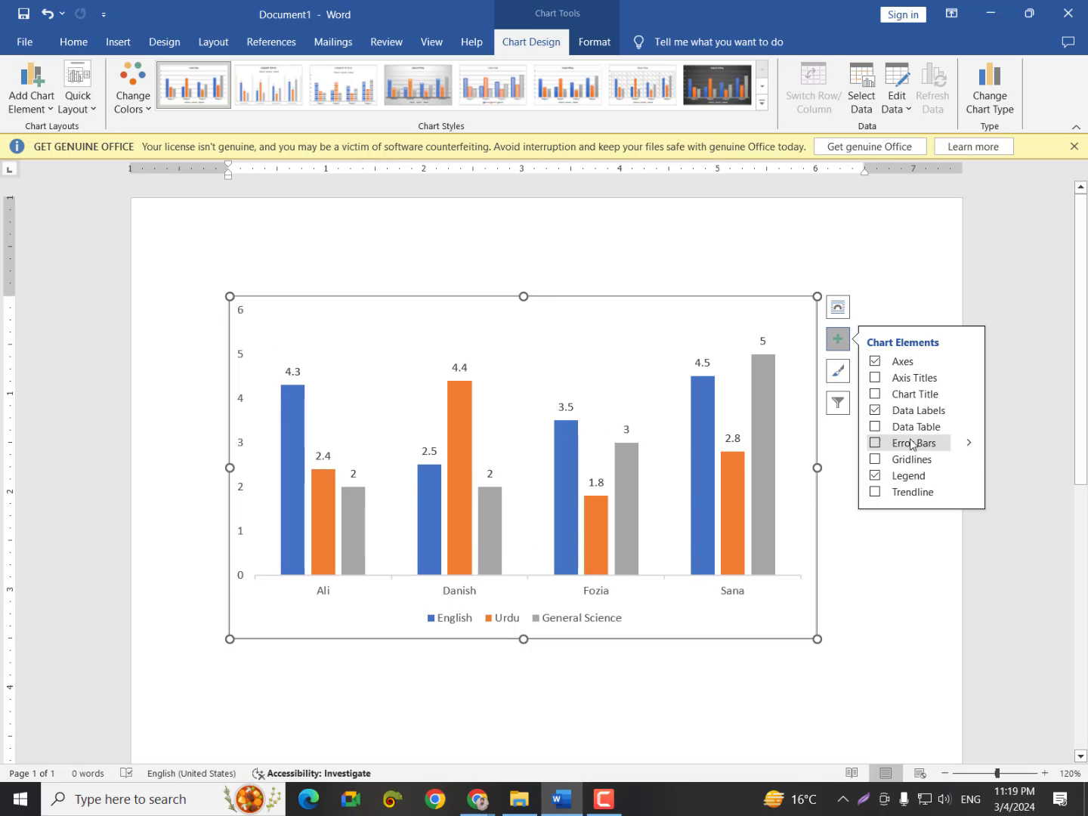
{"action": "left_click", "coordinate": [876, 410]}
{"action": "left_click", "coordinate": [875, 411]}
{"action": "left_click", "coordinate": [874, 491]}
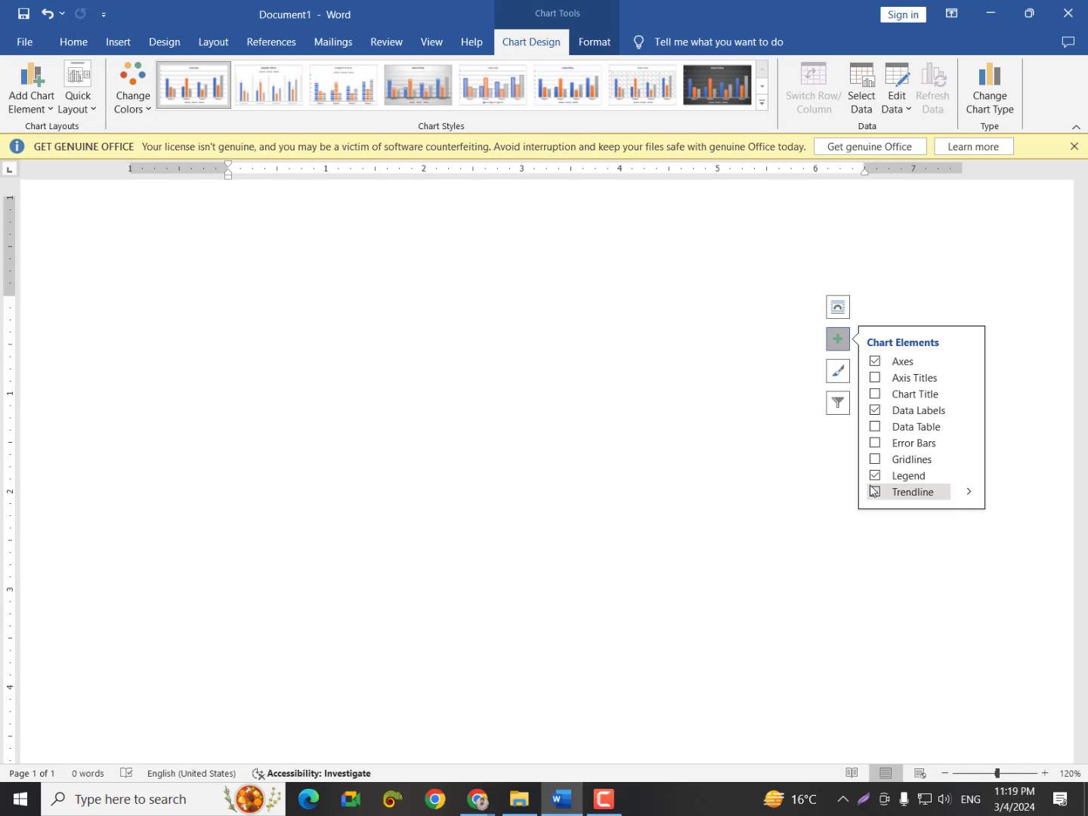
Hide the chart's axes and show a data table beneath the bars
{"action": "left_click", "coordinate": [875, 362]}
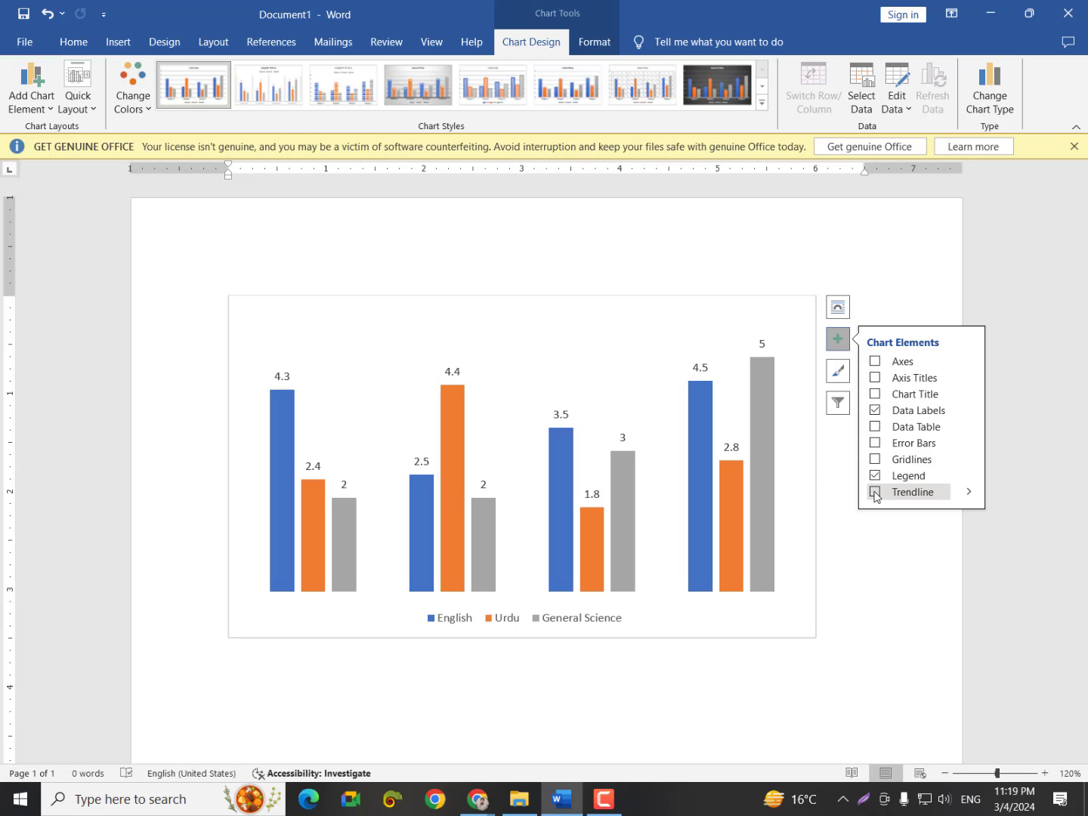
{"action": "left_click", "coordinate": [874, 428]}
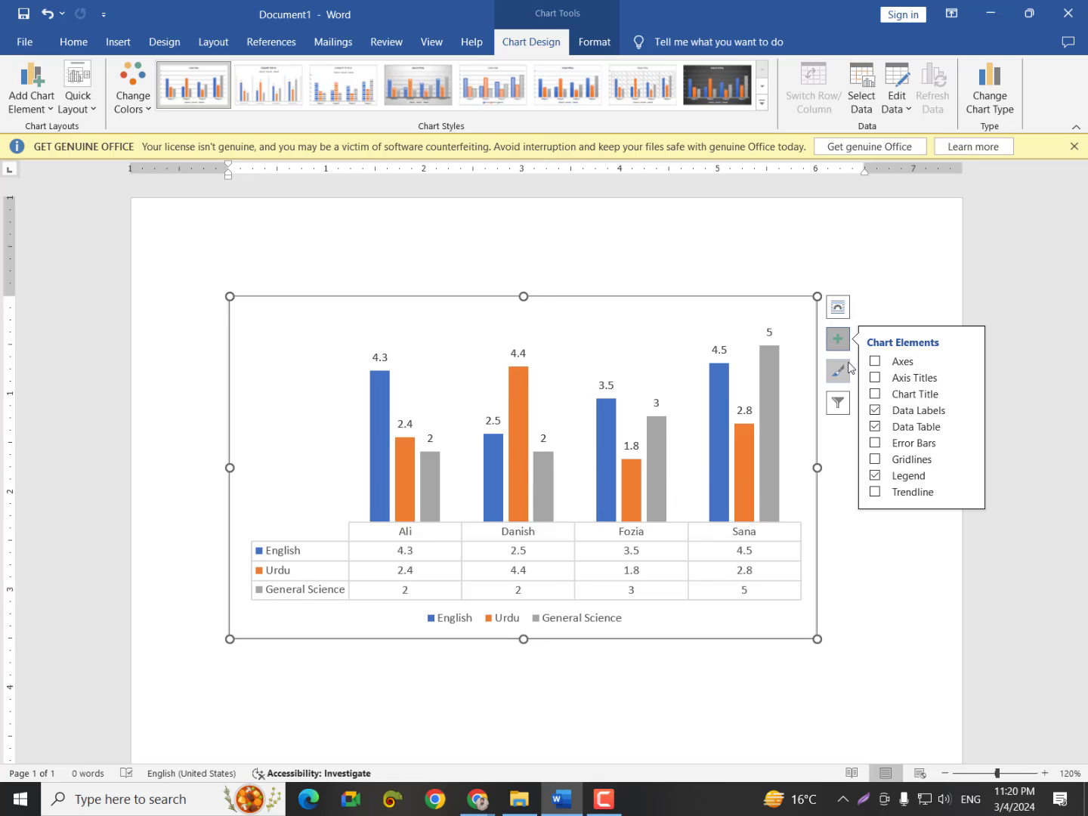
Add a chart title above the bars and change its text to "Admission Test(2024)"
{"action": "left_click", "coordinate": [875, 393]}
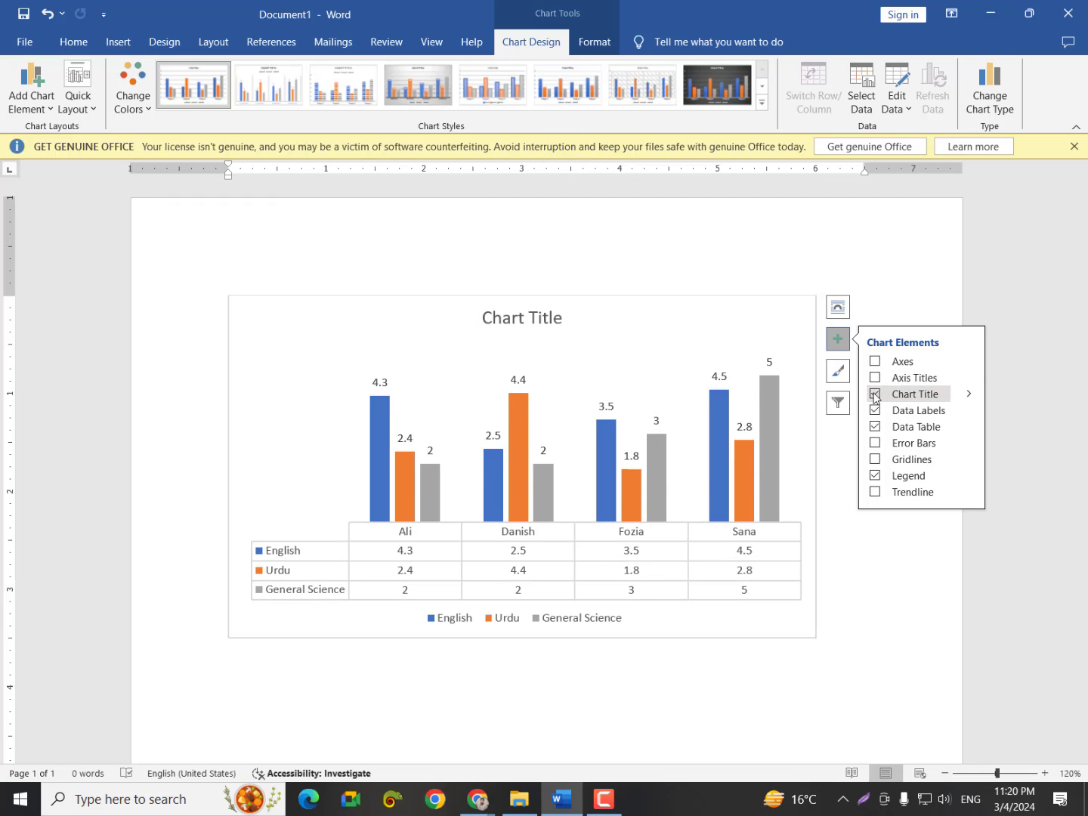
{"action": "left_click", "coordinate": [560, 318]}
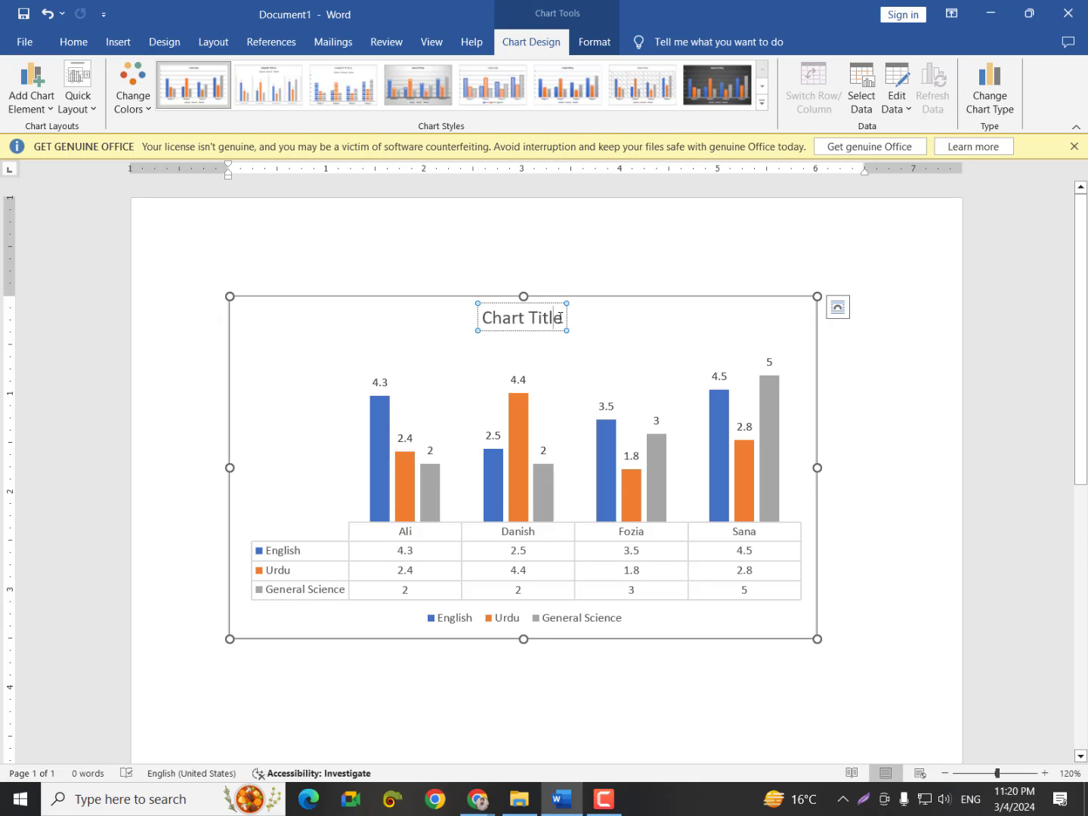
{"action": "left_click", "coordinate": [561, 318]}
{"action": "key", "text": "BackSpace"}
{"action": "key", "text": "BackSpace"}
{"action": "key", "text": "BackSpace"}
{"action": "key", "text": "BackSpace"}
{"action": "key", "text": "BackSpace"}
{"action": "key", "text": "BackSpace"}
{"action": "key", "text": "BackSpace"}
{"action": "key", "text": "BackSpace"}
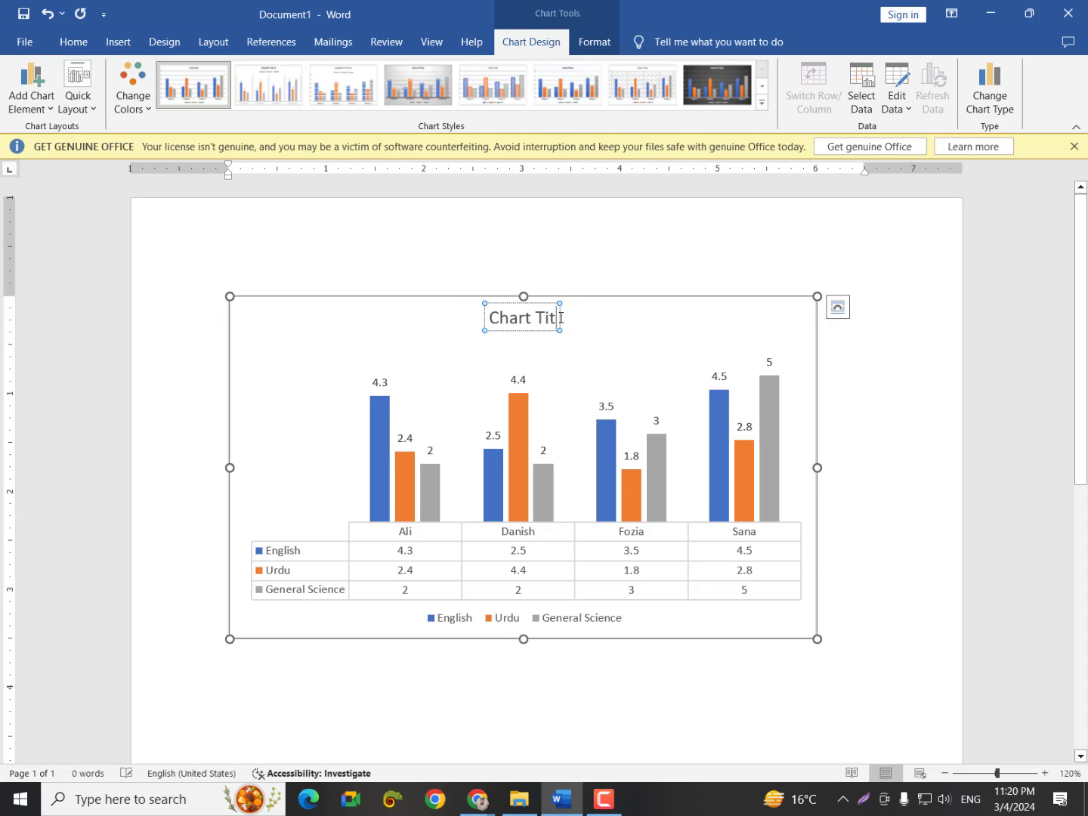
{"action": "key", "text": "BackSpace"}
{"action": "key", "text": "BackSpace"}
{"action": "key", "text": "BackSpace"}
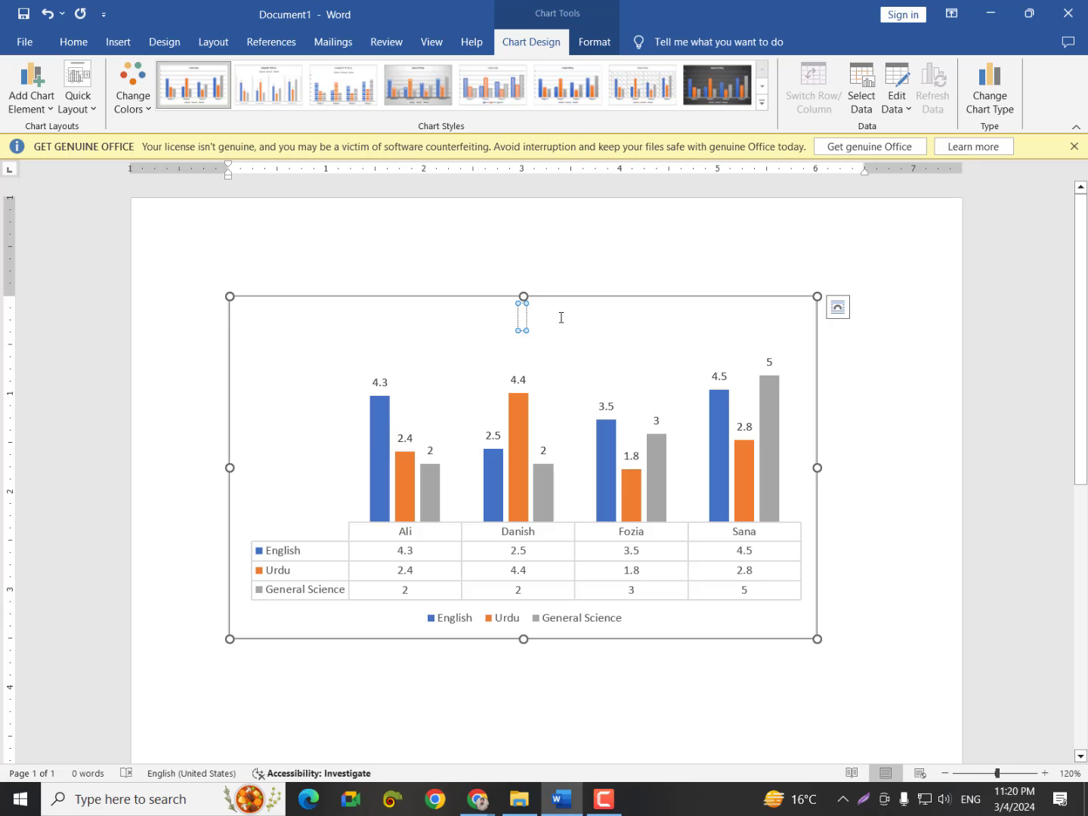
{"action": "type", "text": "Admisi"}
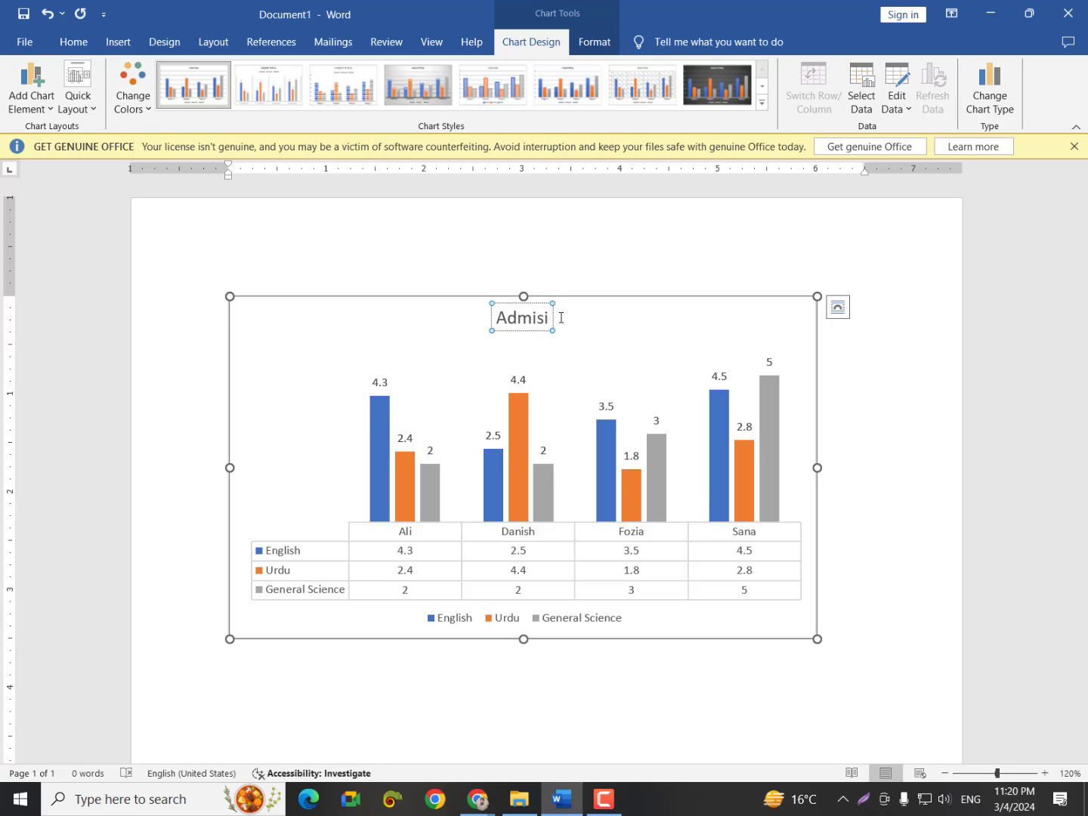
{"action": "key", "text": "BackSpace"}
{"action": "type", "text": "sion Test"}
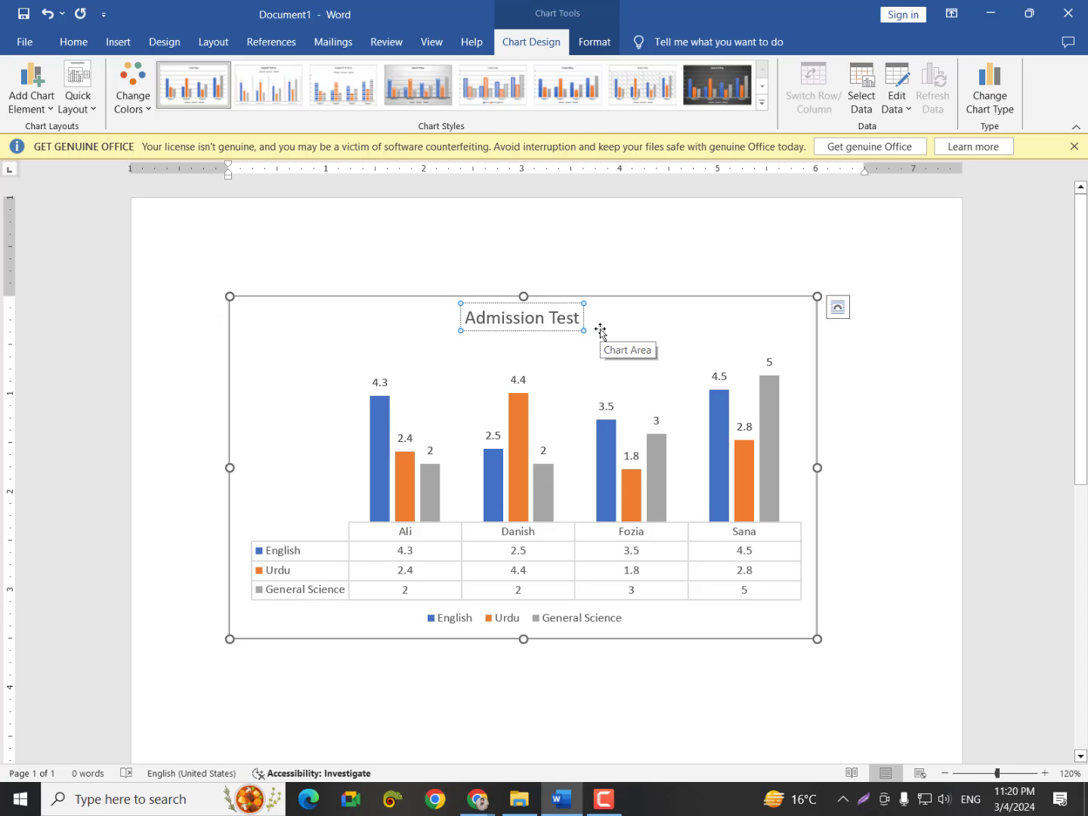
{"action": "type", "text": "()"}
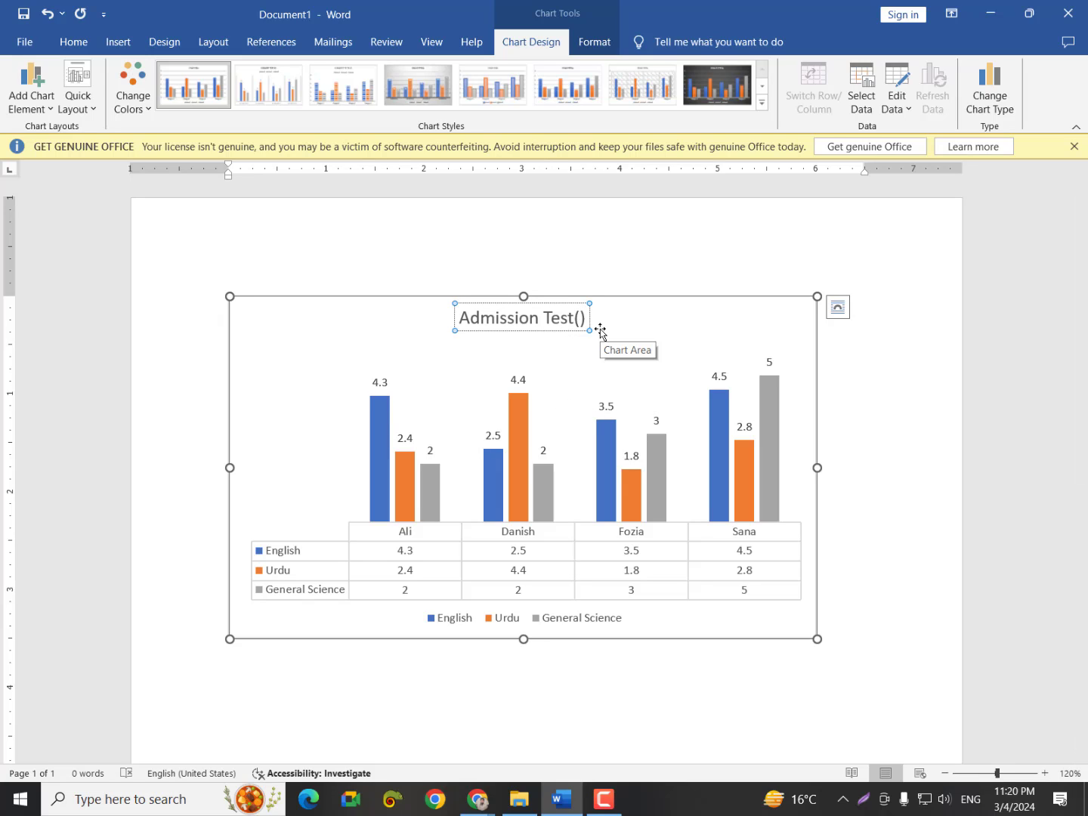
{"action": "type", "text": "2024"}
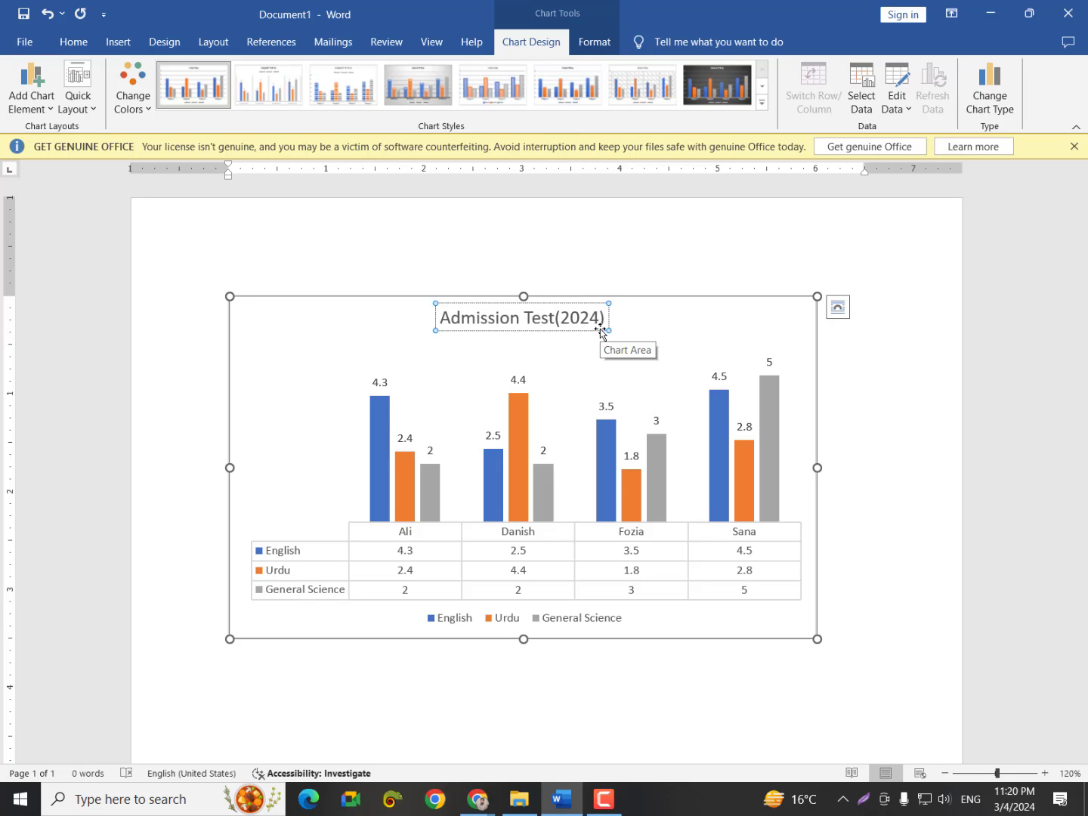
{"action": "left_click", "coordinate": [895, 390]}
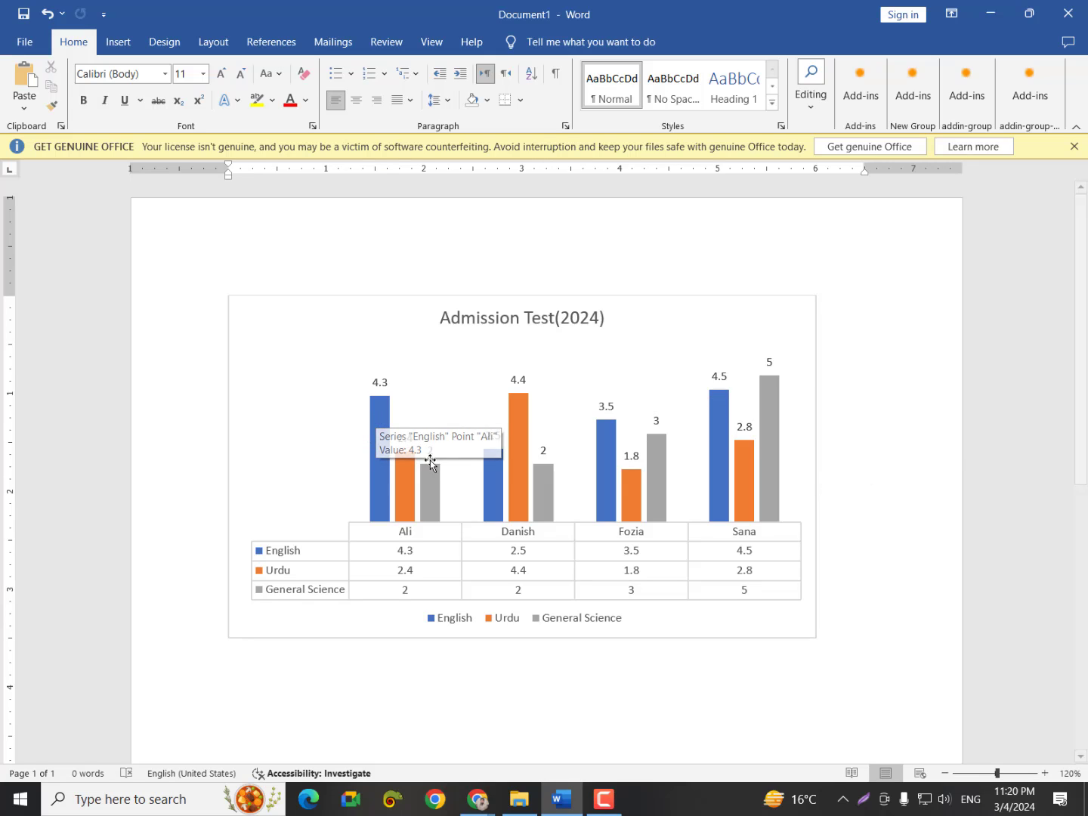
{"action": "mouse_move", "coordinate": [432, 470]}
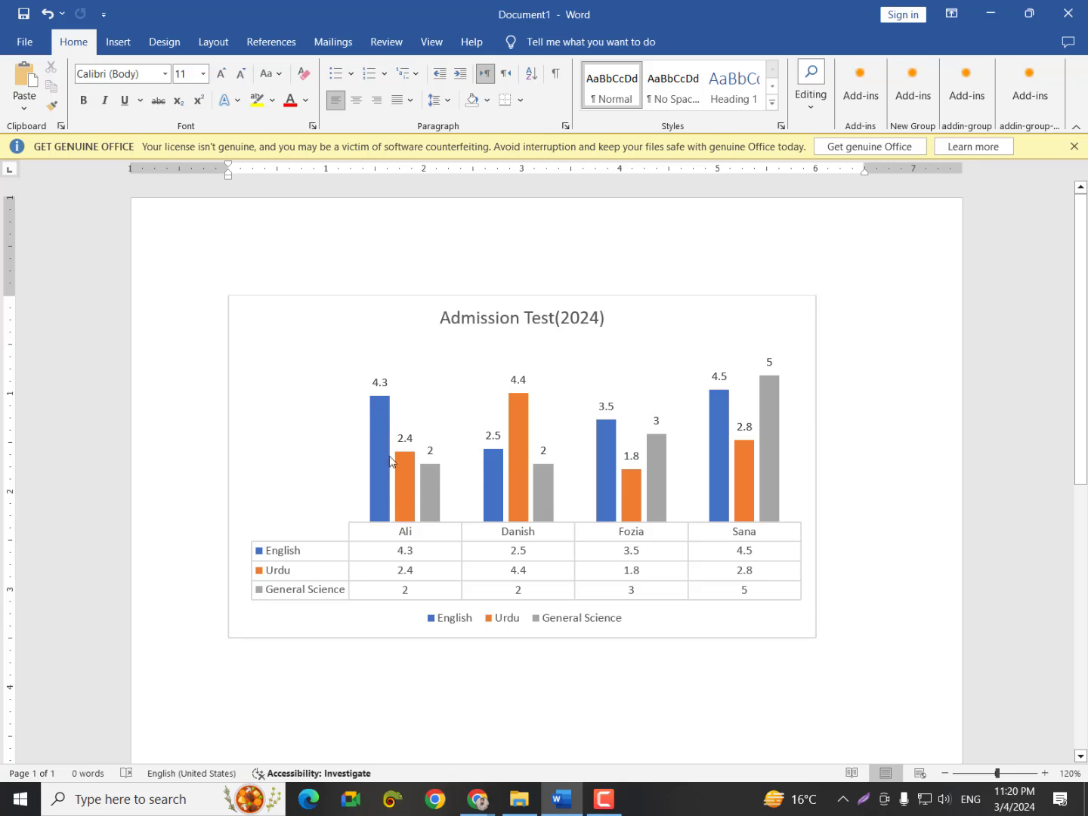
{"action": "mouse_move", "coordinate": [378, 460]}
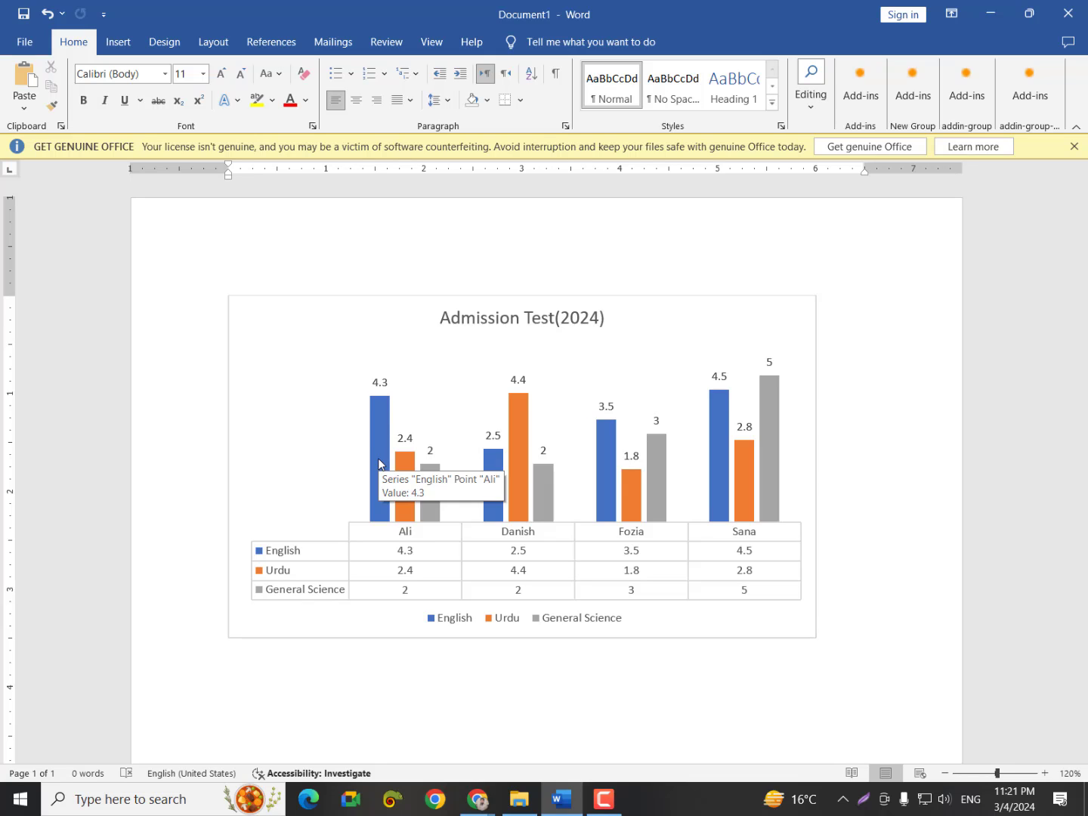
{"action": "left_click", "coordinate": [635, 297]}
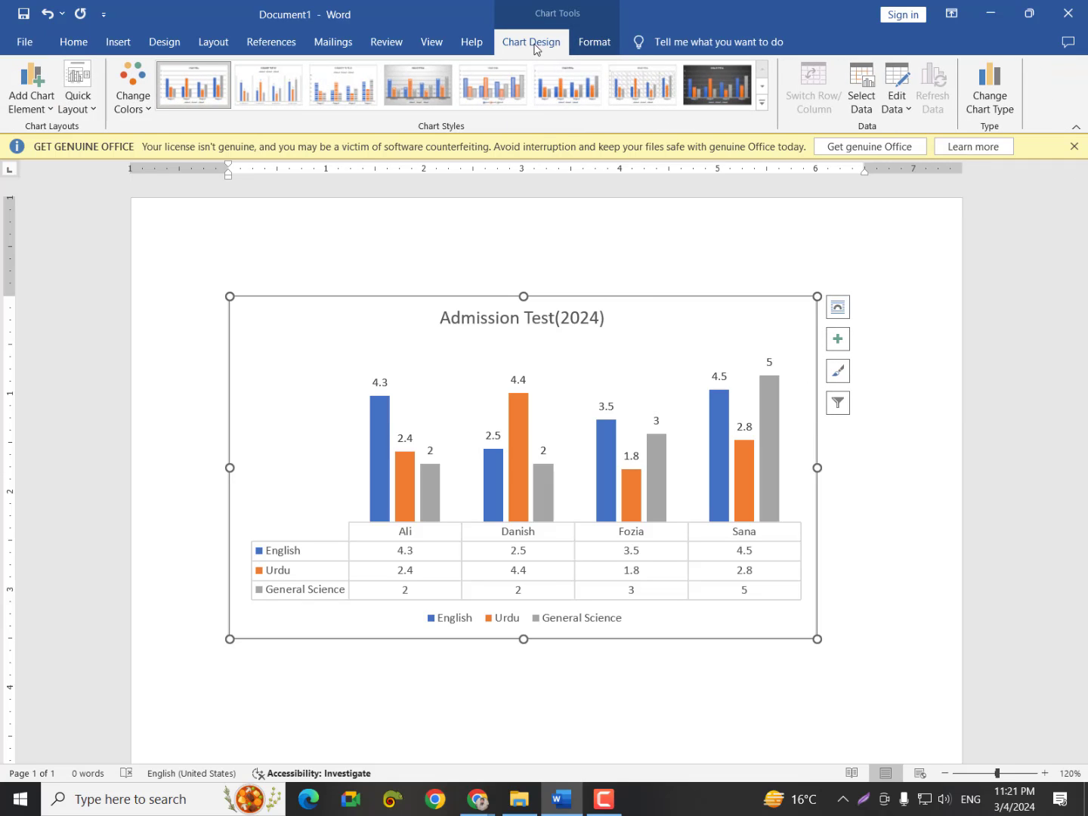
{"action": "left_click", "coordinate": [915, 265]}
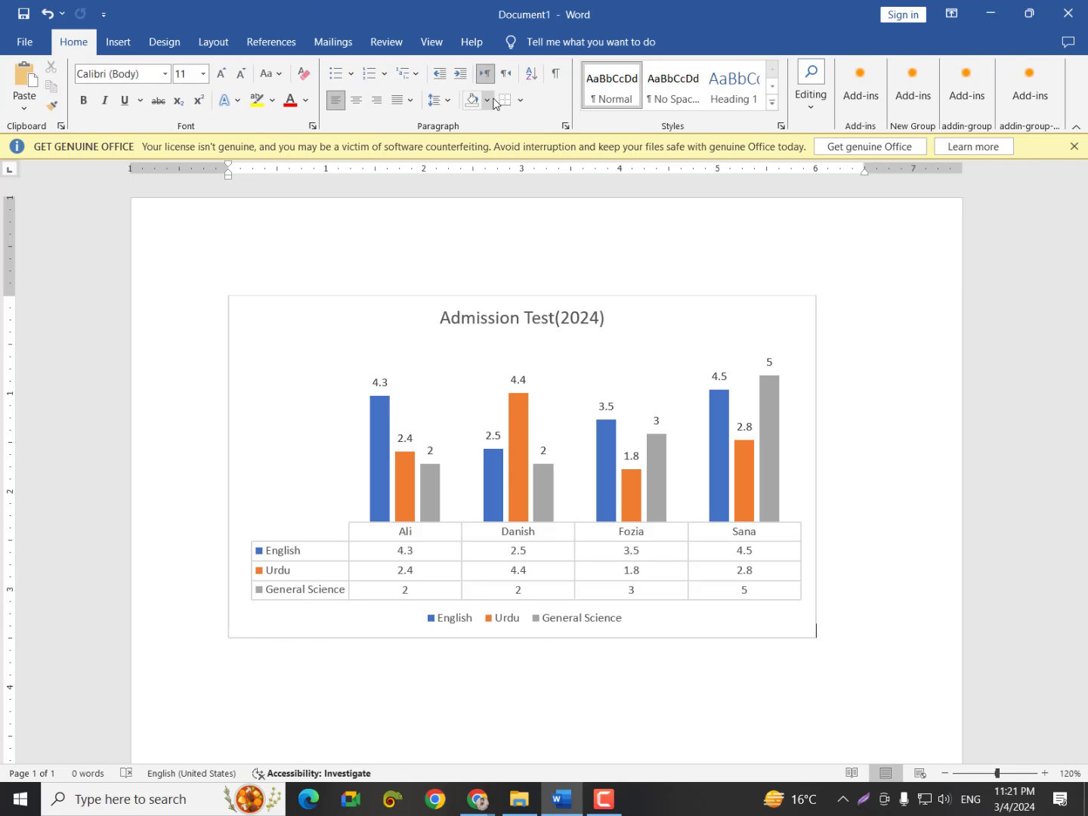
Apply the Style 10 chart style, with outlined unfilled bars, to the column chart
{"action": "left_click", "coordinate": [402, 297]}
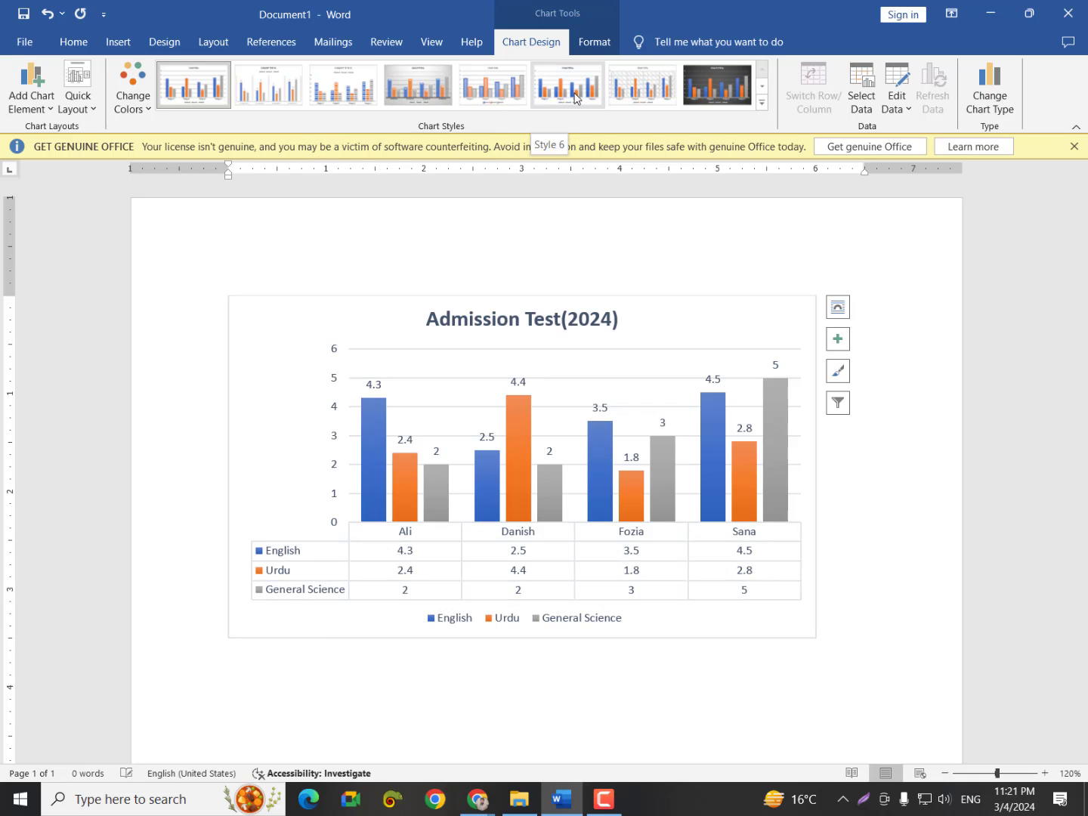
{"action": "left_click", "coordinate": [761, 102]}
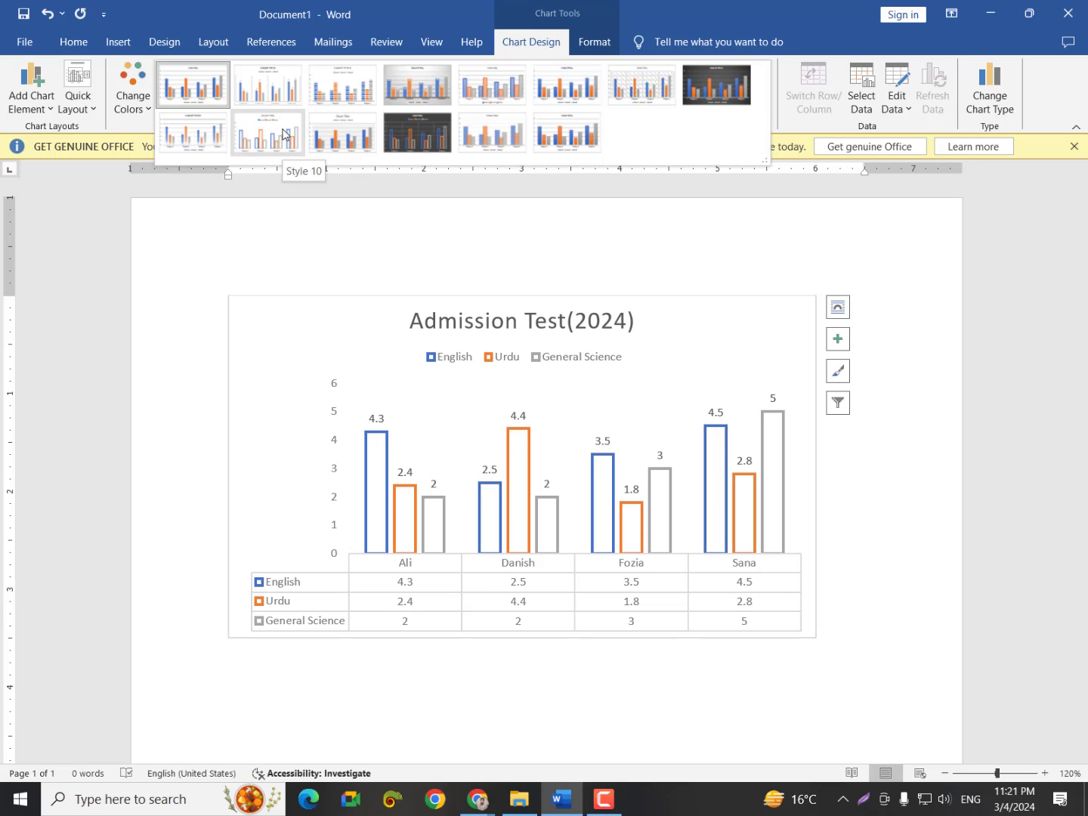
{"action": "left_click", "coordinate": [283, 133]}
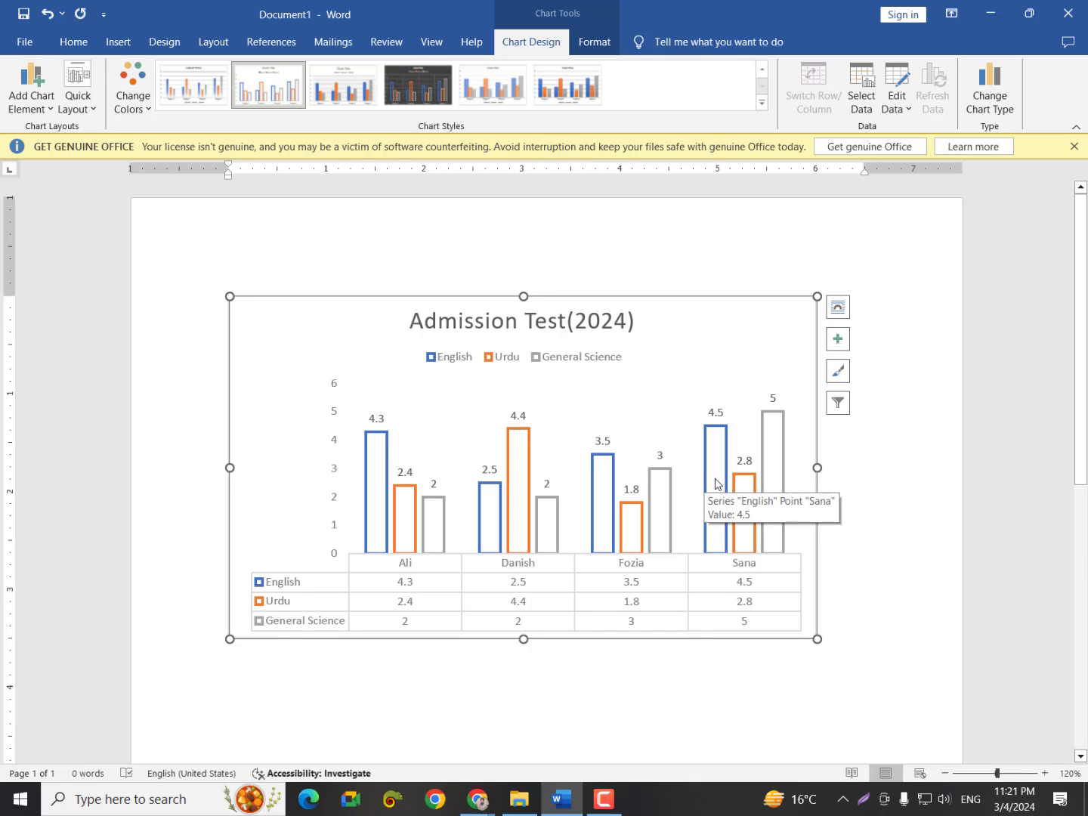
Toggle the restyled chart's Axes and Data Labels off and back on, and deselect the chart
{"action": "left_click", "coordinate": [843, 343]}
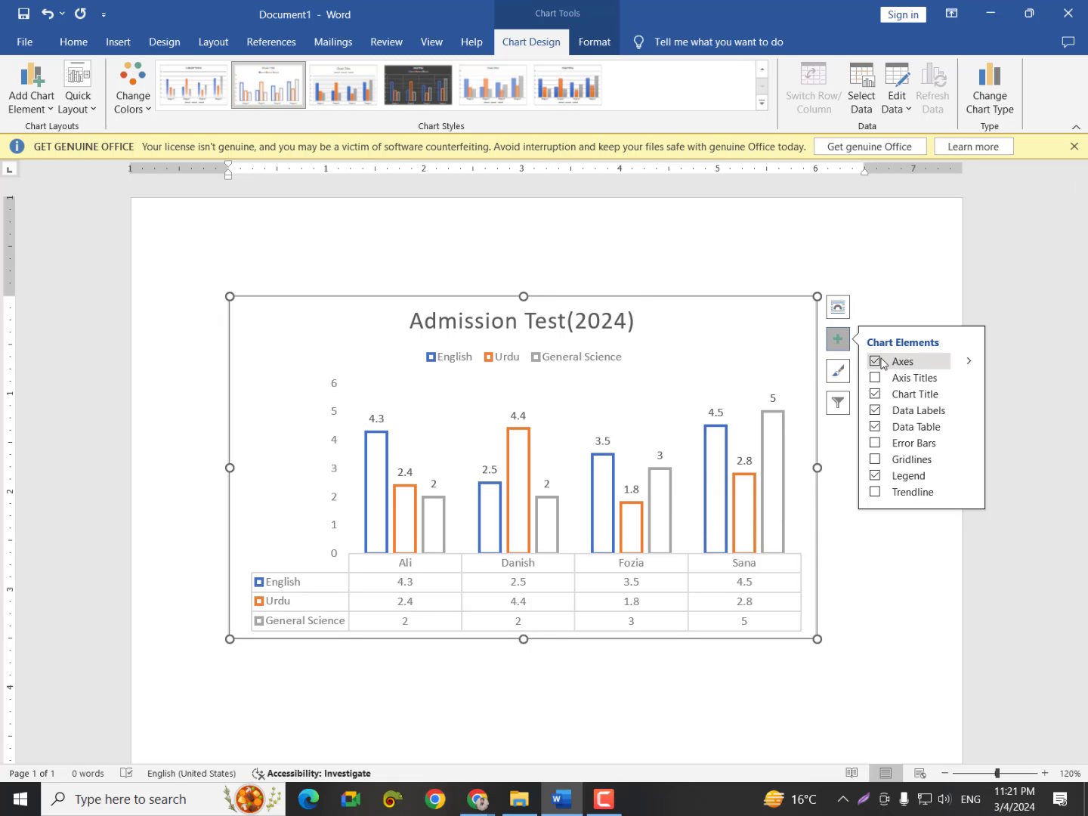
{"action": "left_click", "coordinate": [879, 362]}
{"action": "left_click", "coordinate": [879, 362]}
{"action": "left_click", "coordinate": [873, 415]}
{"action": "left_click", "coordinate": [873, 415]}
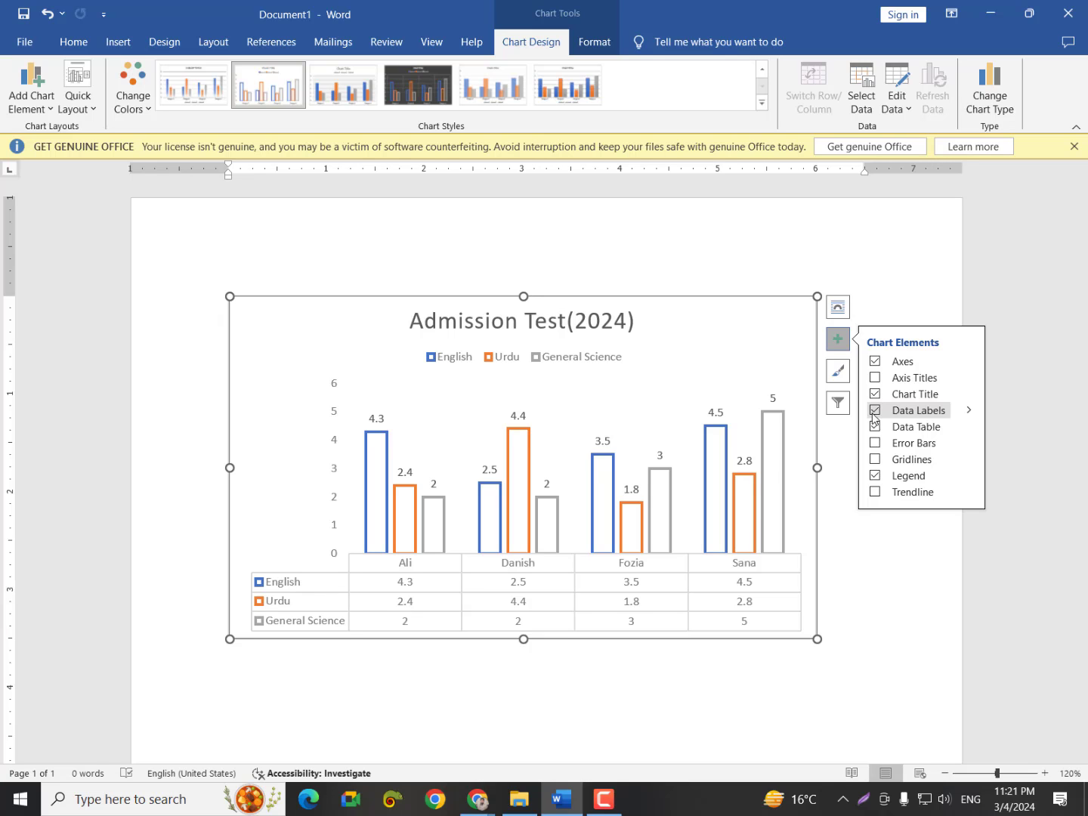
{"action": "left_click", "coordinate": [866, 538]}
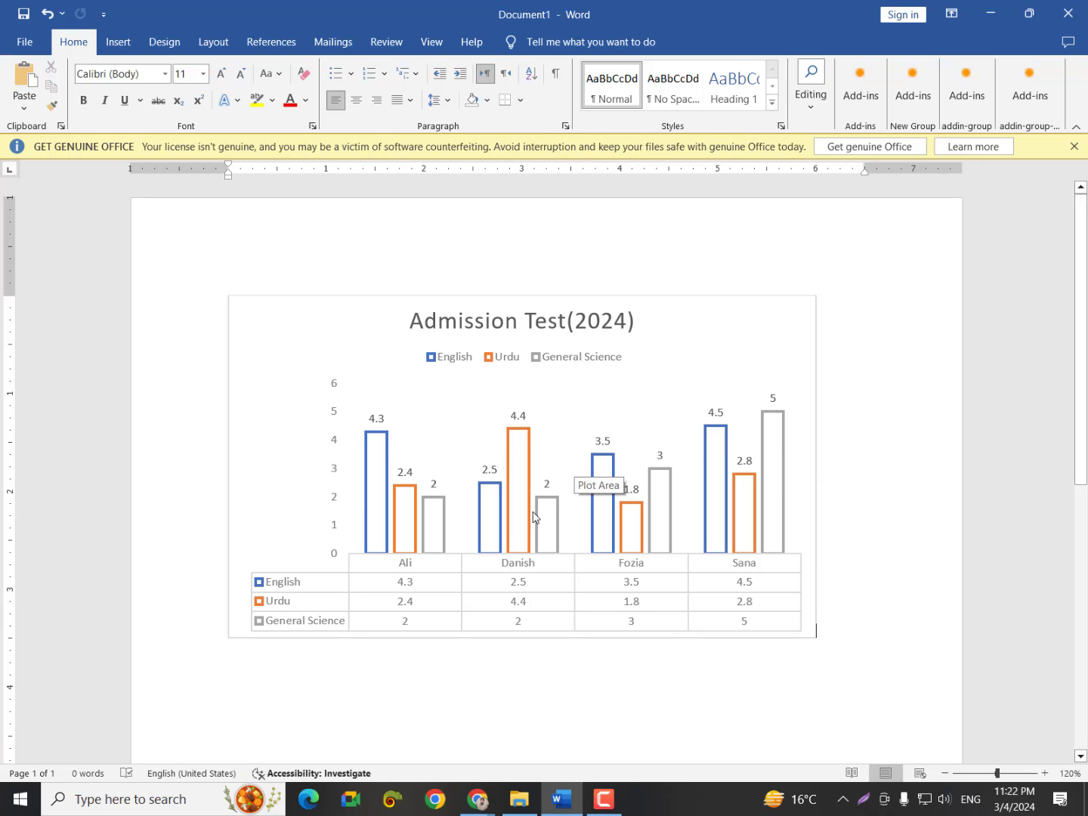
{"action": "left_click", "coordinate": [770, 454]}
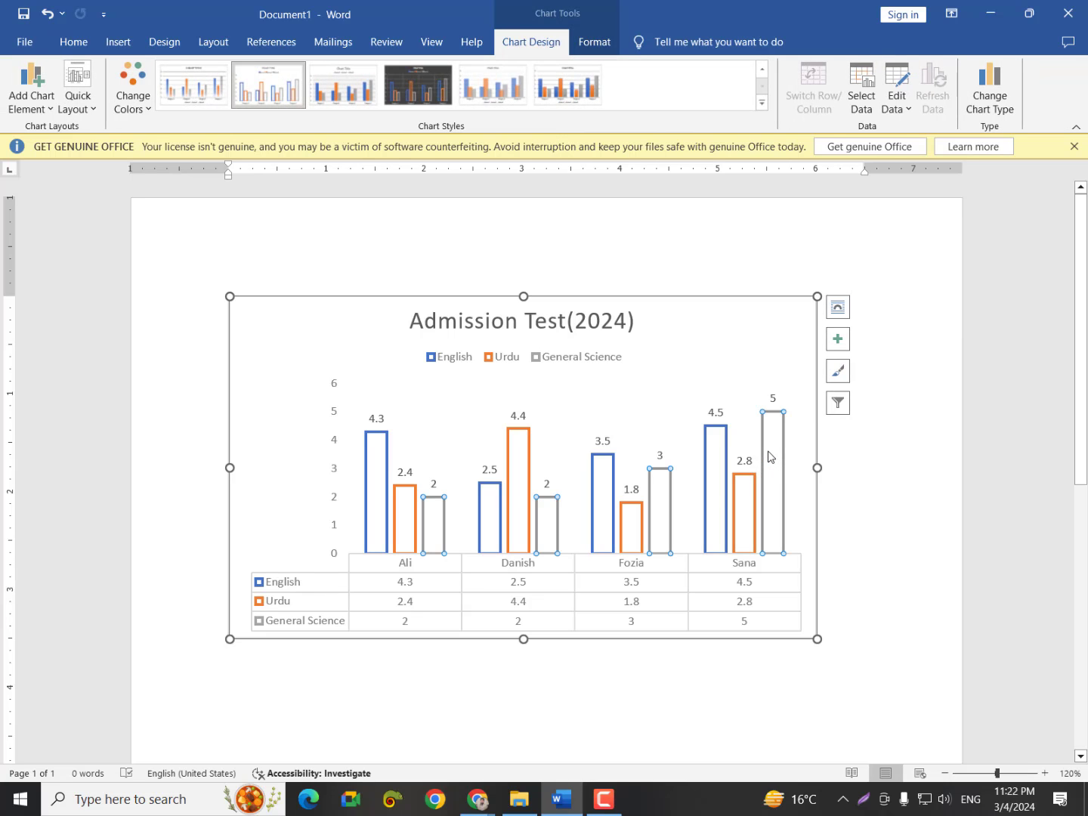
{"action": "left_click", "coordinate": [886, 469]}
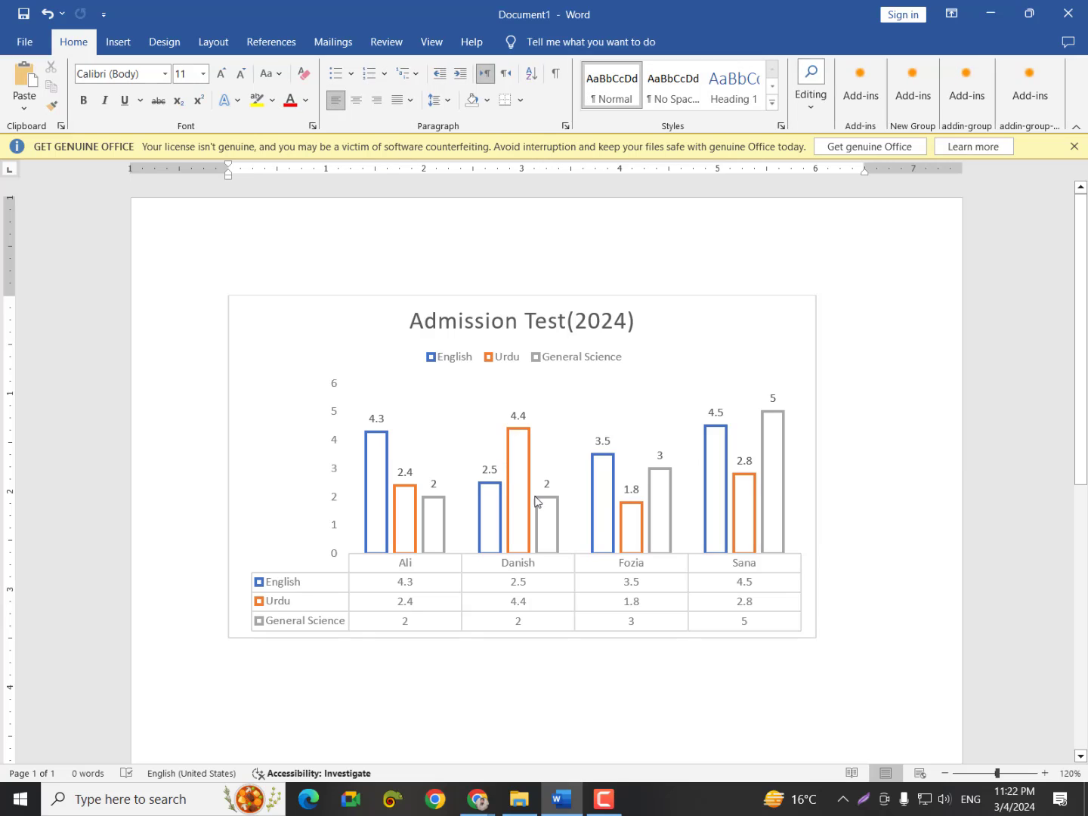
{"action": "mouse_move", "coordinate": [539, 499]}
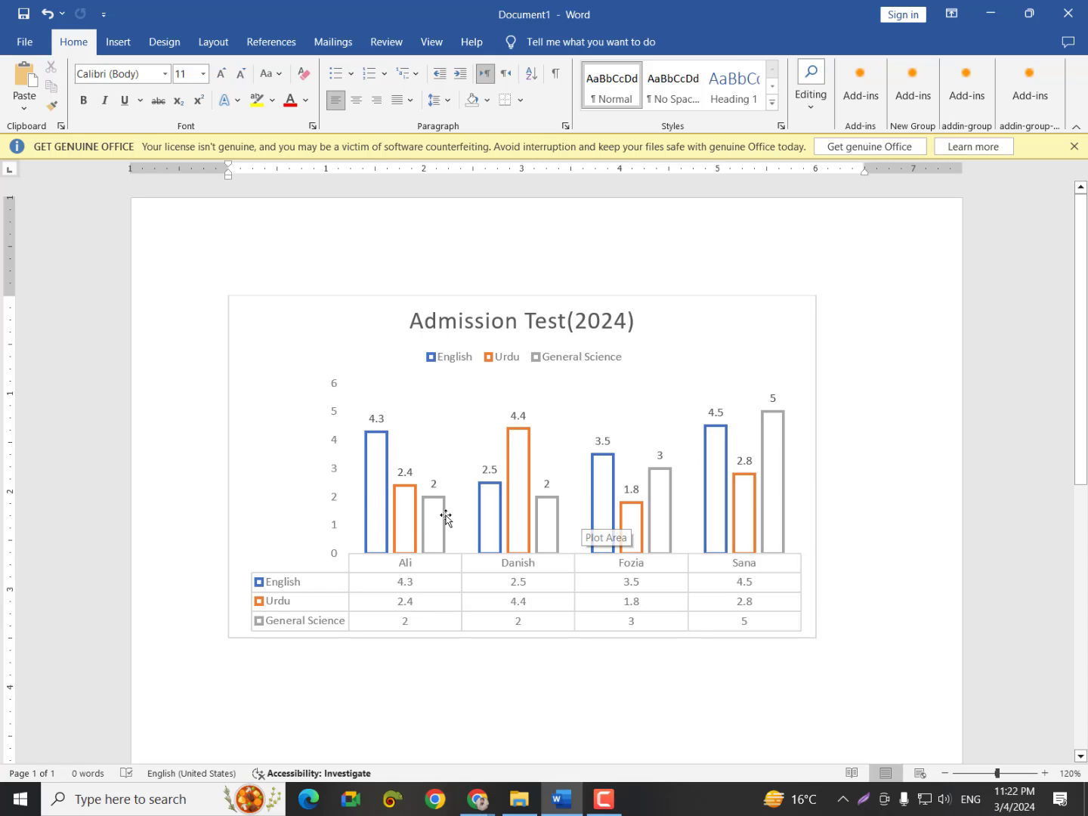
Change the chart's colors to the second Colorful palette, starting with blue, gray and light blue
{"action": "left_click", "coordinate": [366, 476]}
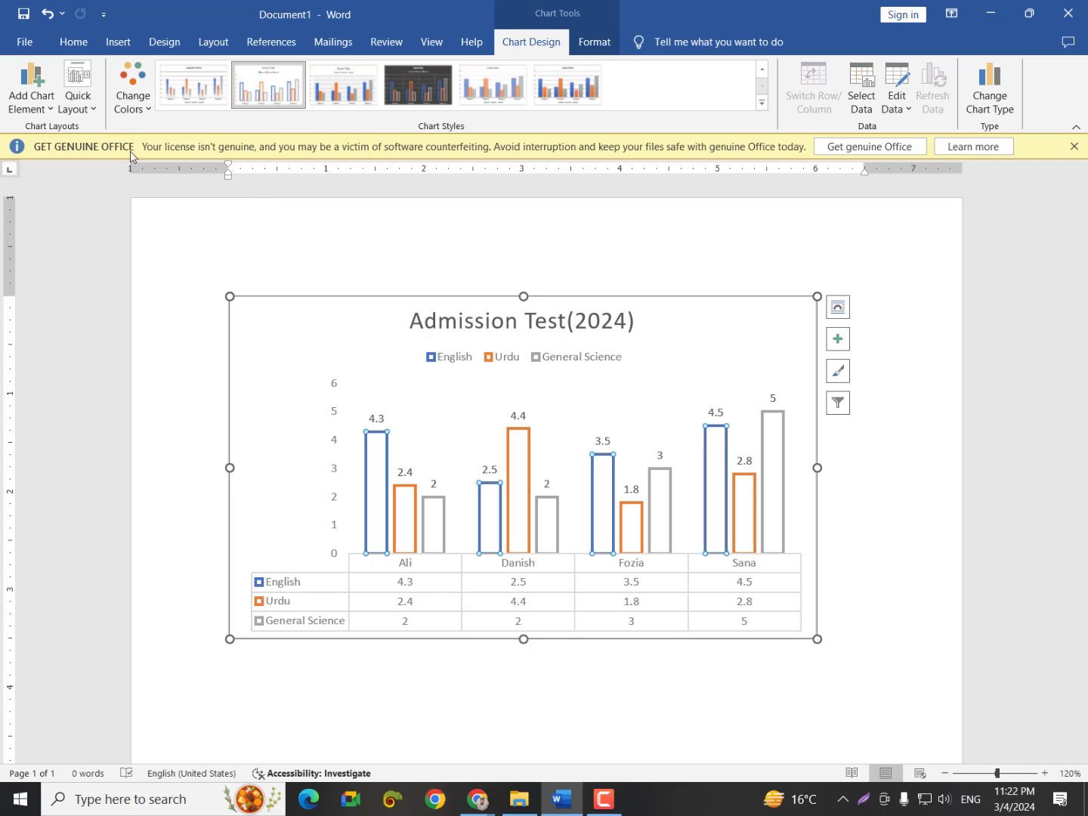
{"action": "left_click", "coordinate": [133, 106]}
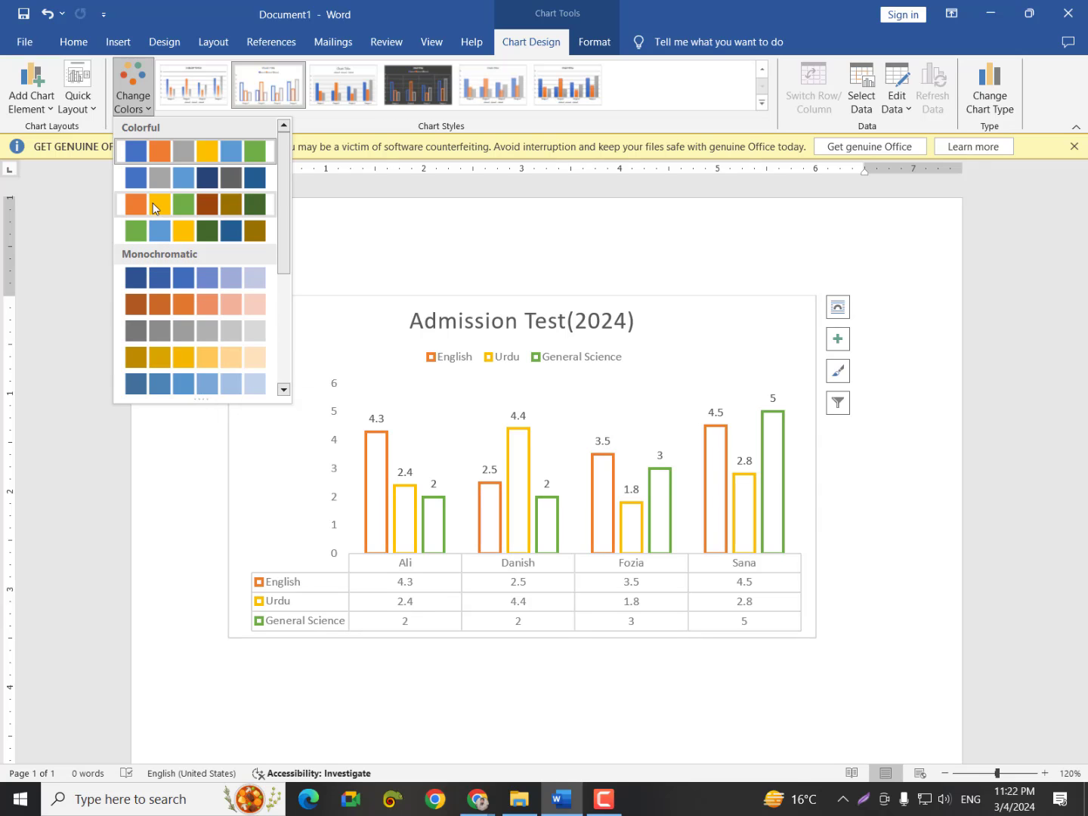
{"action": "key", "text": "Escape"}
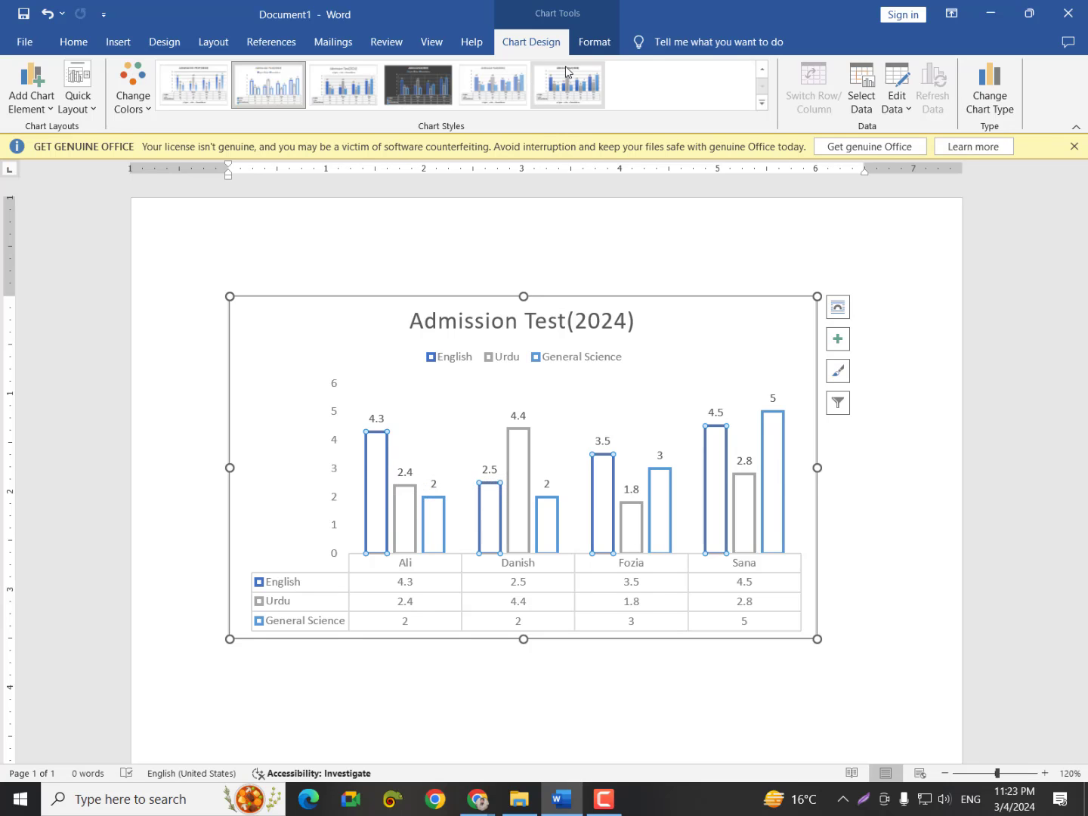
Fill the English series' bars with a dark blue-gray theme color
{"action": "left_click", "coordinate": [583, 47]}
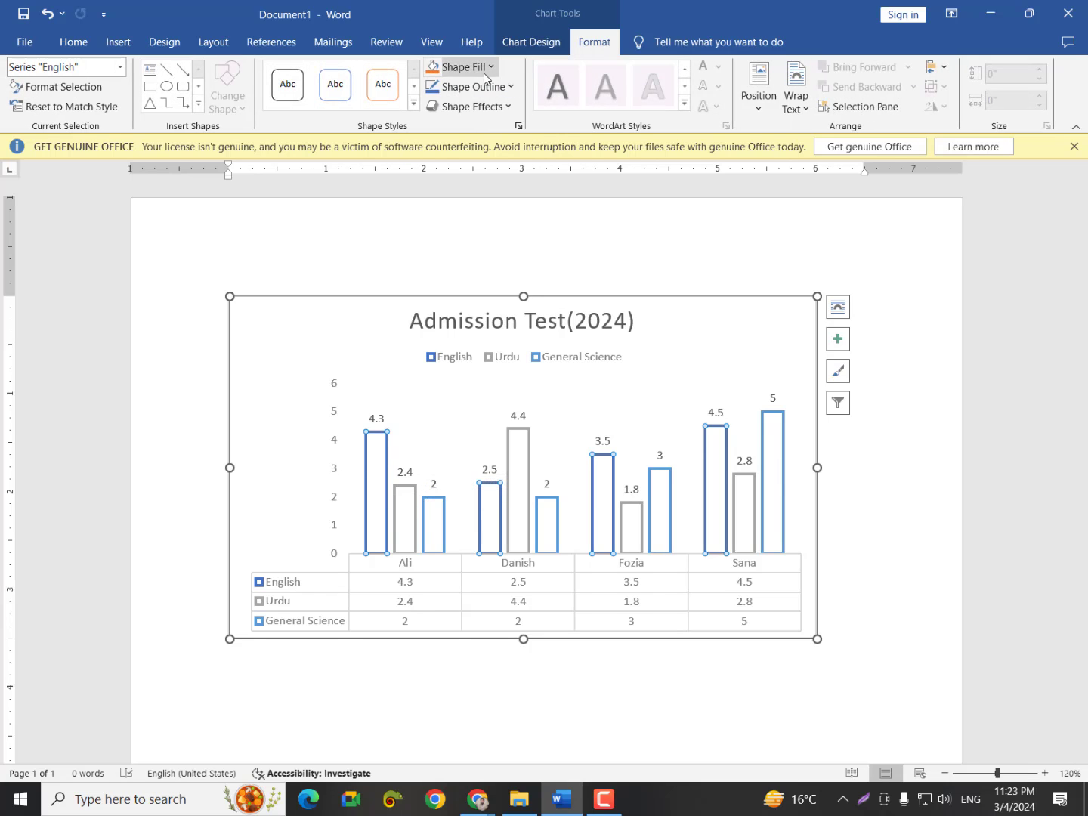
{"action": "left_click", "coordinate": [463, 67]}
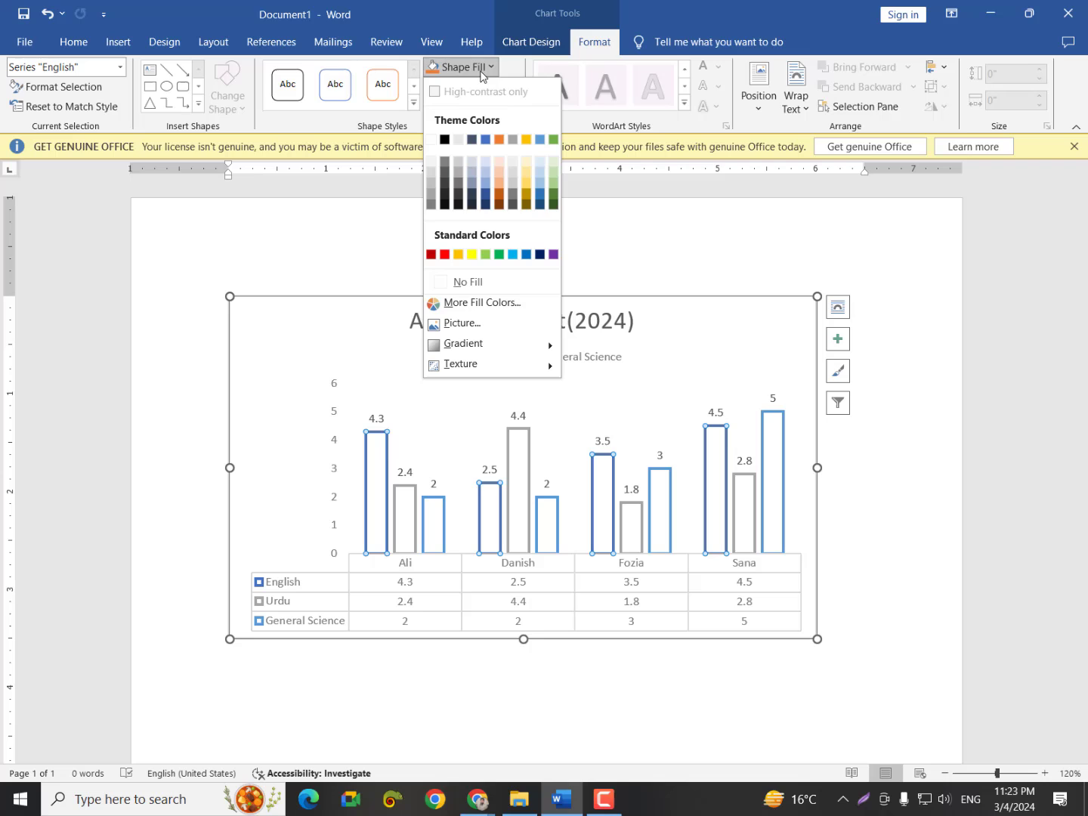
{"action": "left_click", "coordinate": [472, 199]}
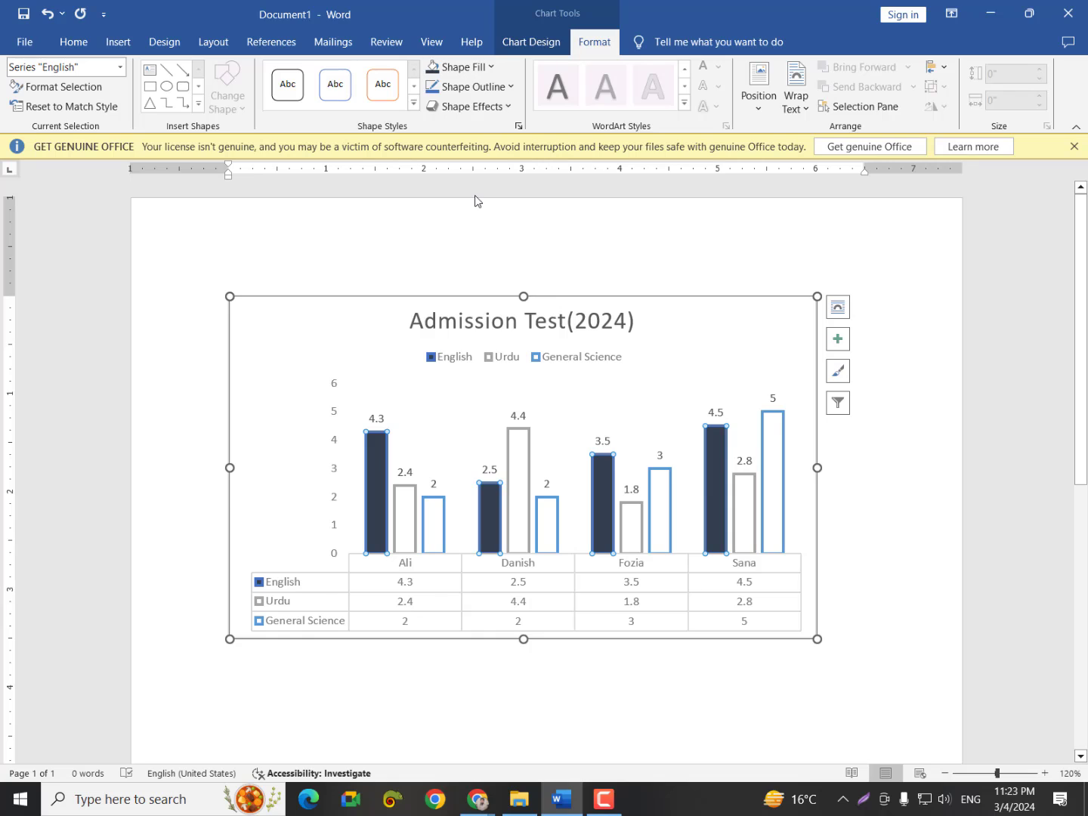
Set the outline of the Urdu series' bars to the orange theme color
{"action": "left_click", "coordinate": [529, 453]}
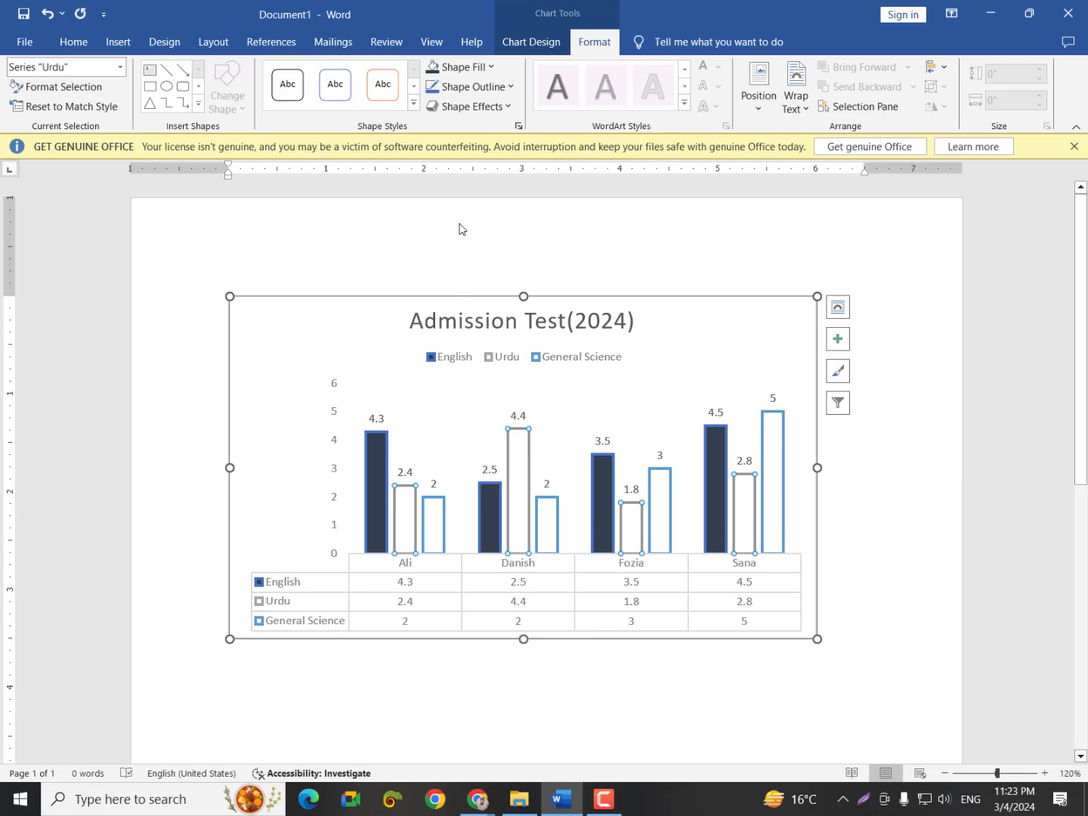
{"action": "left_click", "coordinate": [493, 87]}
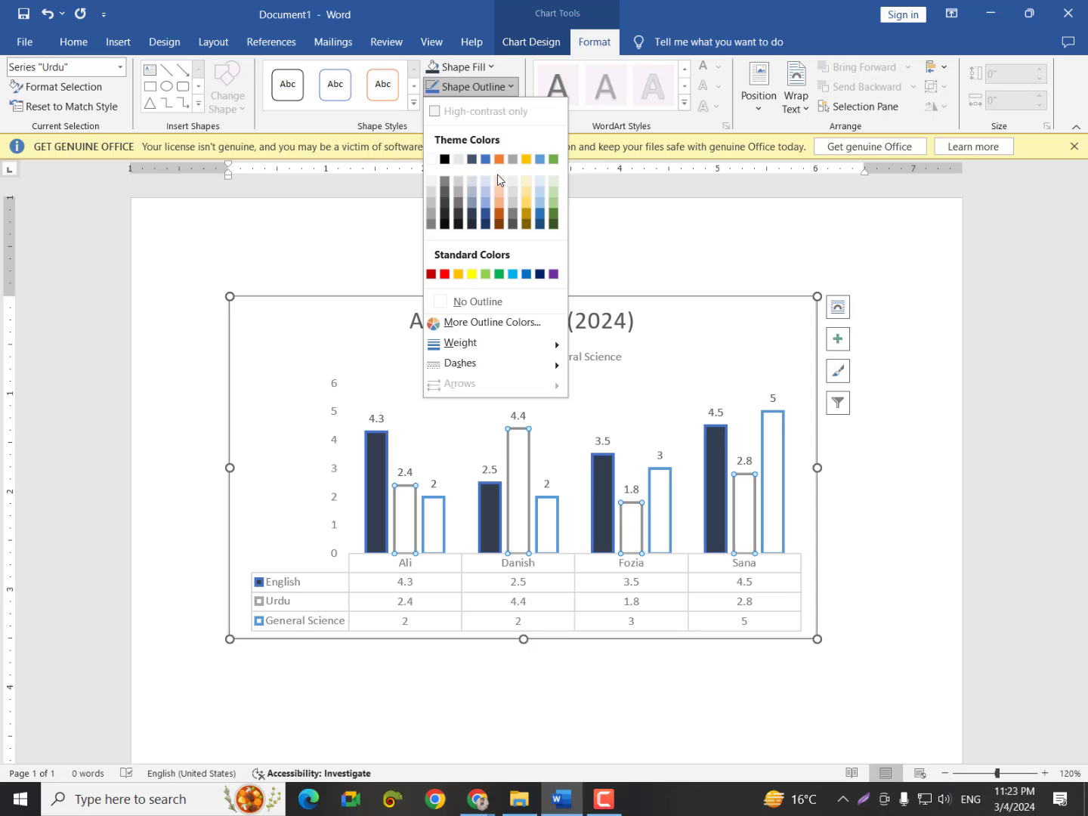
{"action": "left_click", "coordinate": [499, 159]}
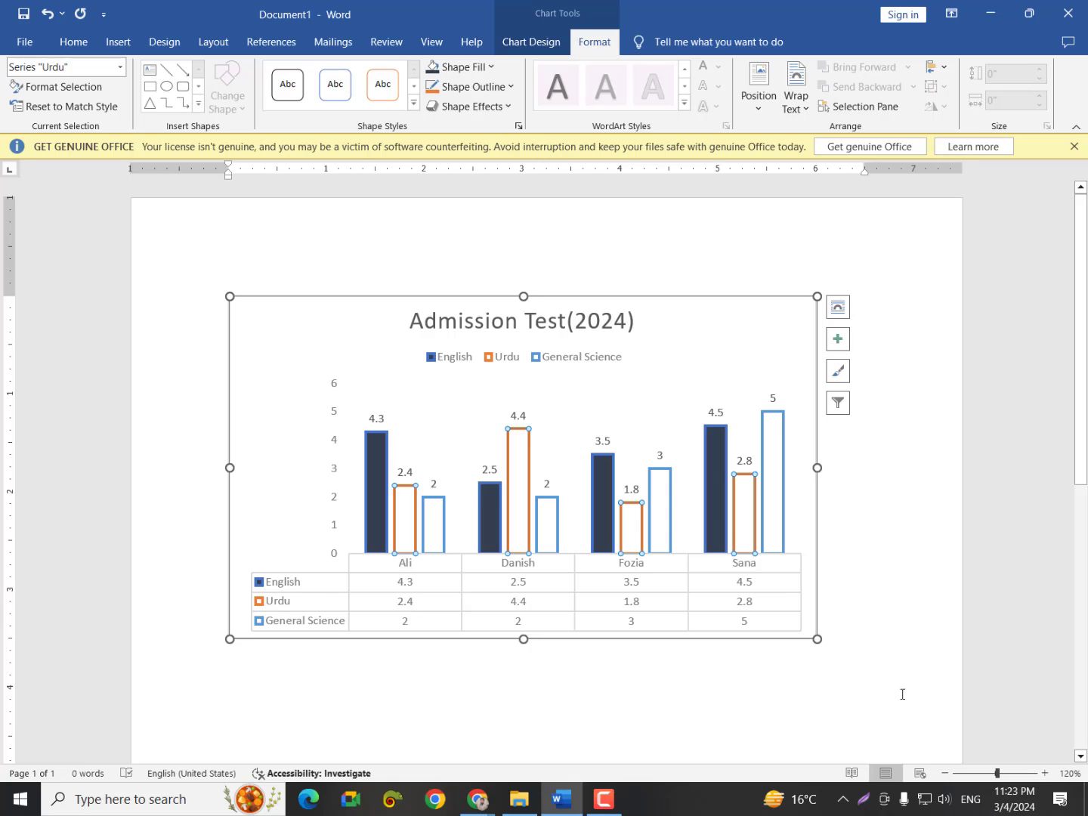
{"action": "left_click", "coordinate": [343, 579]}
{"action": "left_click", "coordinate": [344, 578]}
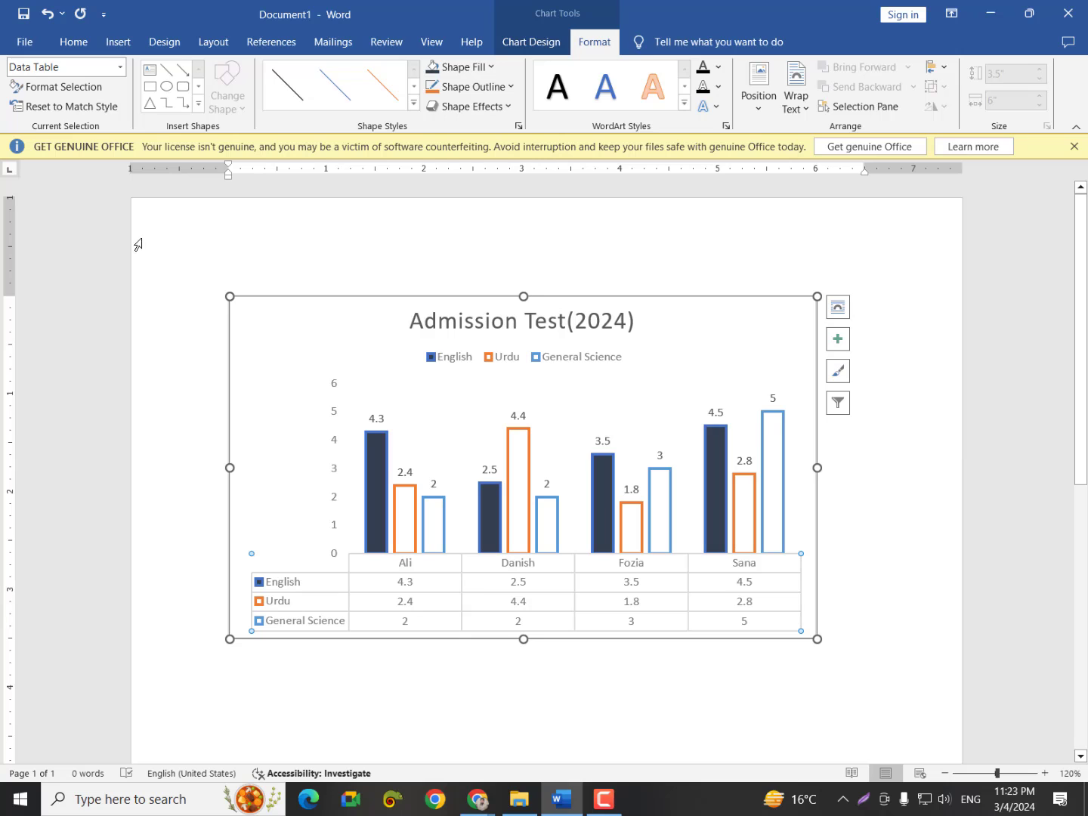
{"action": "left_click", "coordinate": [532, 43]}
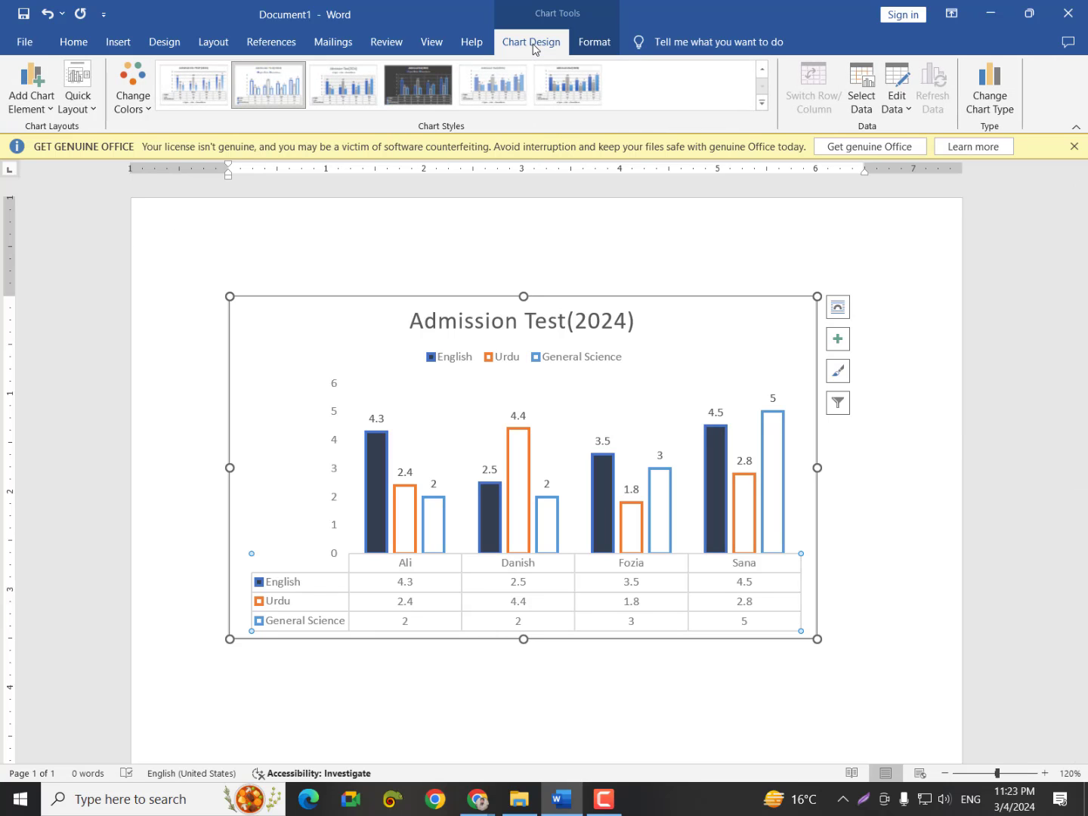
{"action": "left_click", "coordinate": [594, 43]}
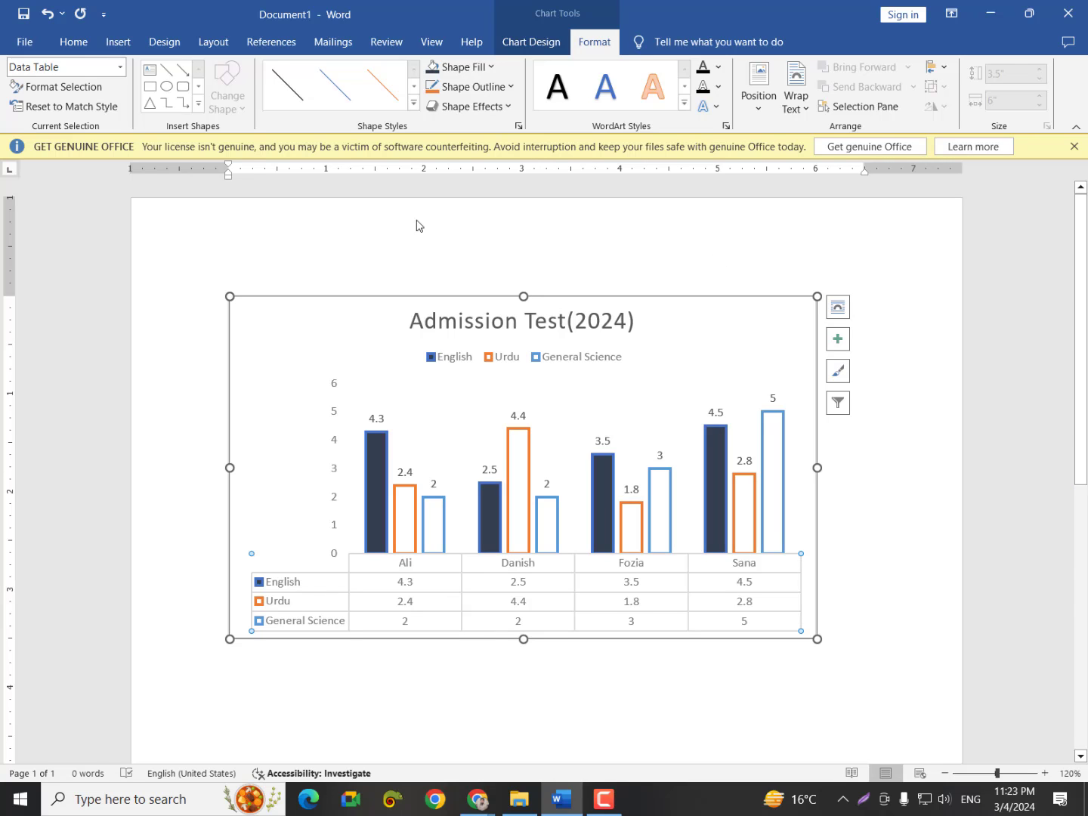
Delete the whole Admission Test chart so the document page is empty
{"action": "left_click", "coordinate": [923, 458]}
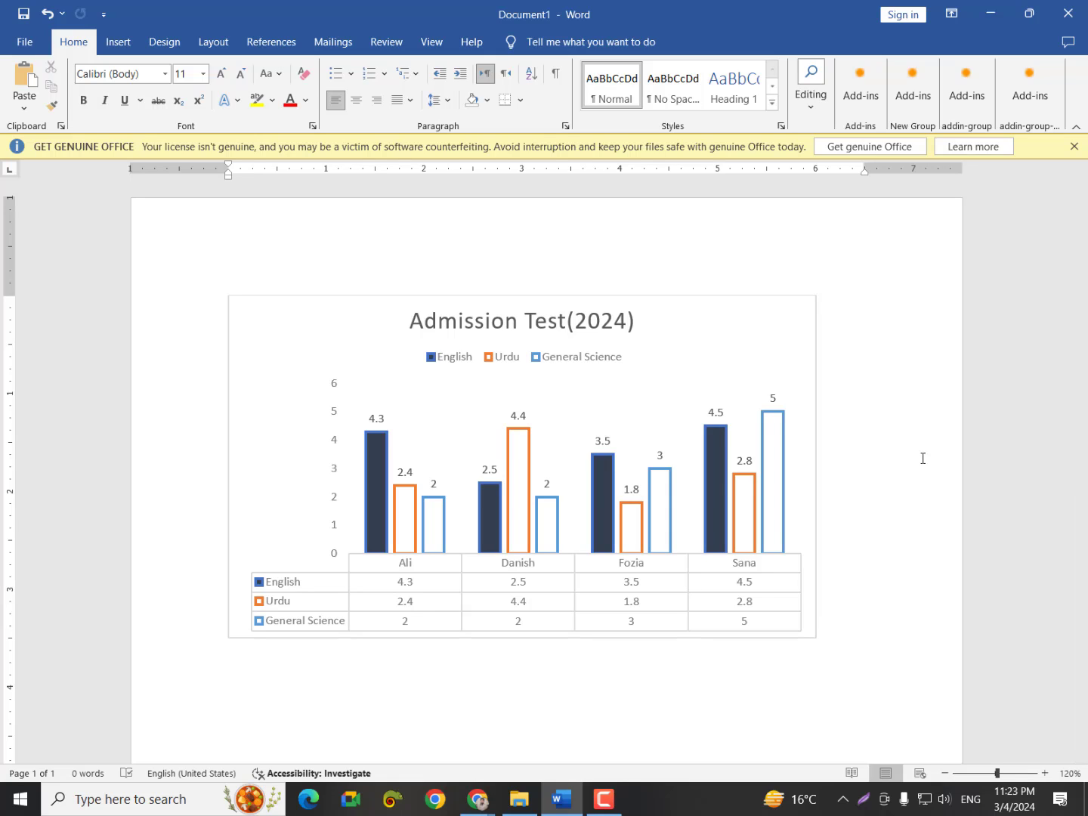
{"action": "key", "text": "ctrl+a"}
{"action": "key", "text": "Delete"}
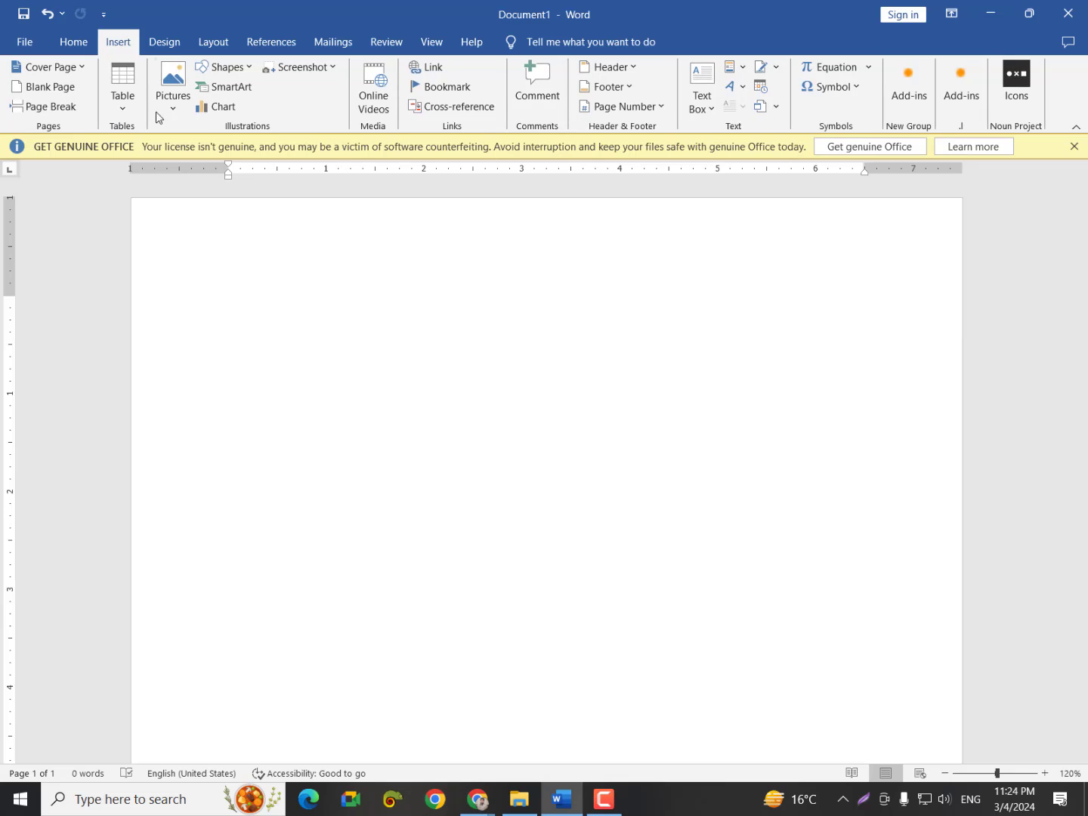
Insert a 3-D Clustered Column chart with its default sample data and close the data sheet
{"action": "left_click", "coordinate": [222, 111]}
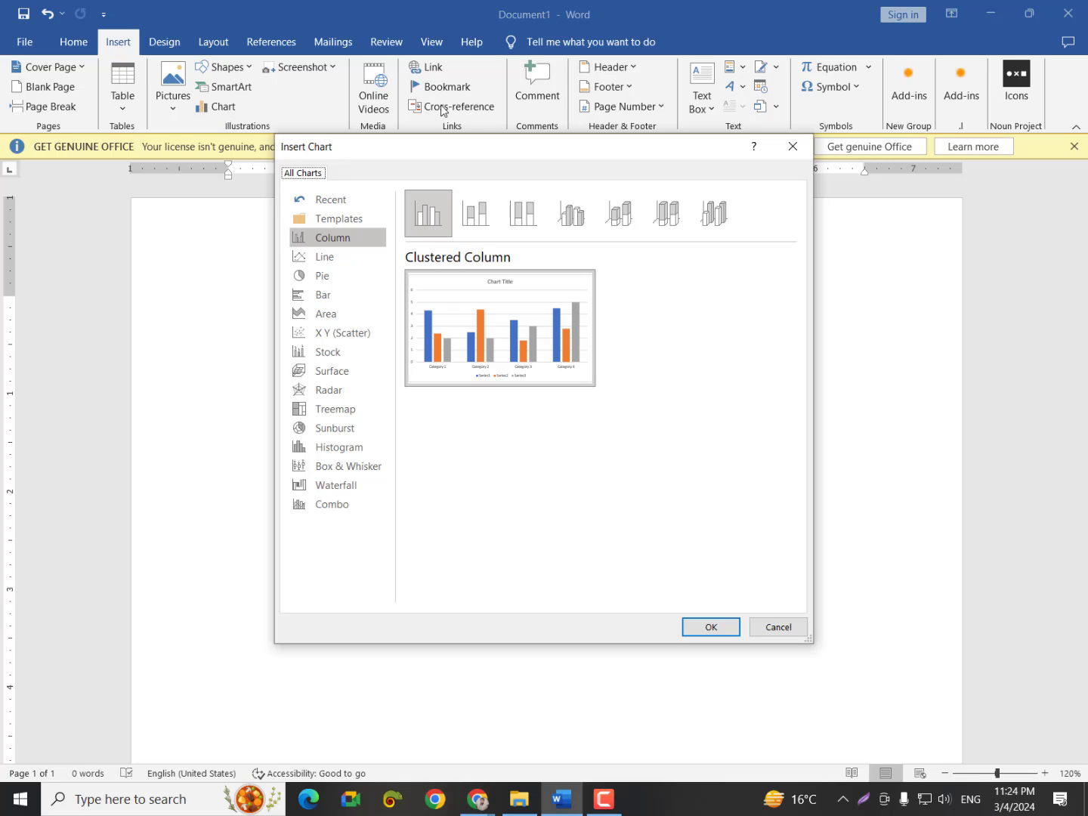
{"action": "left_click", "coordinate": [566, 224]}
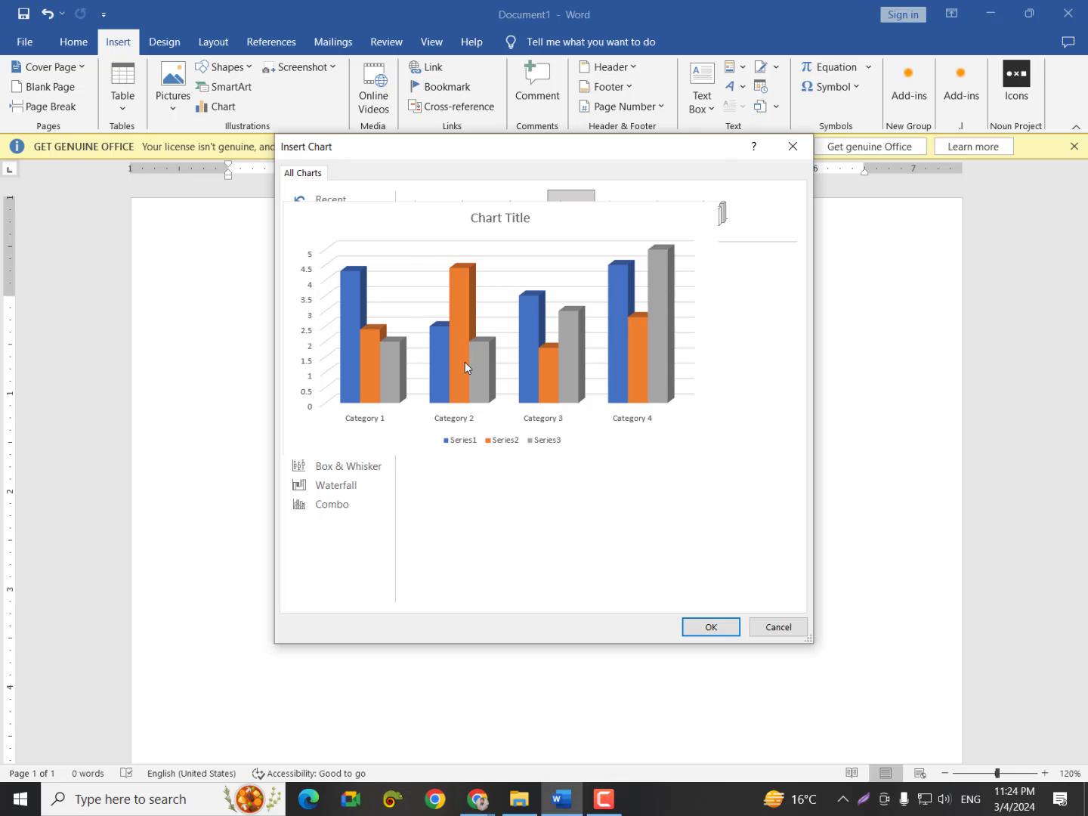
{"action": "left_click", "coordinate": [708, 628]}
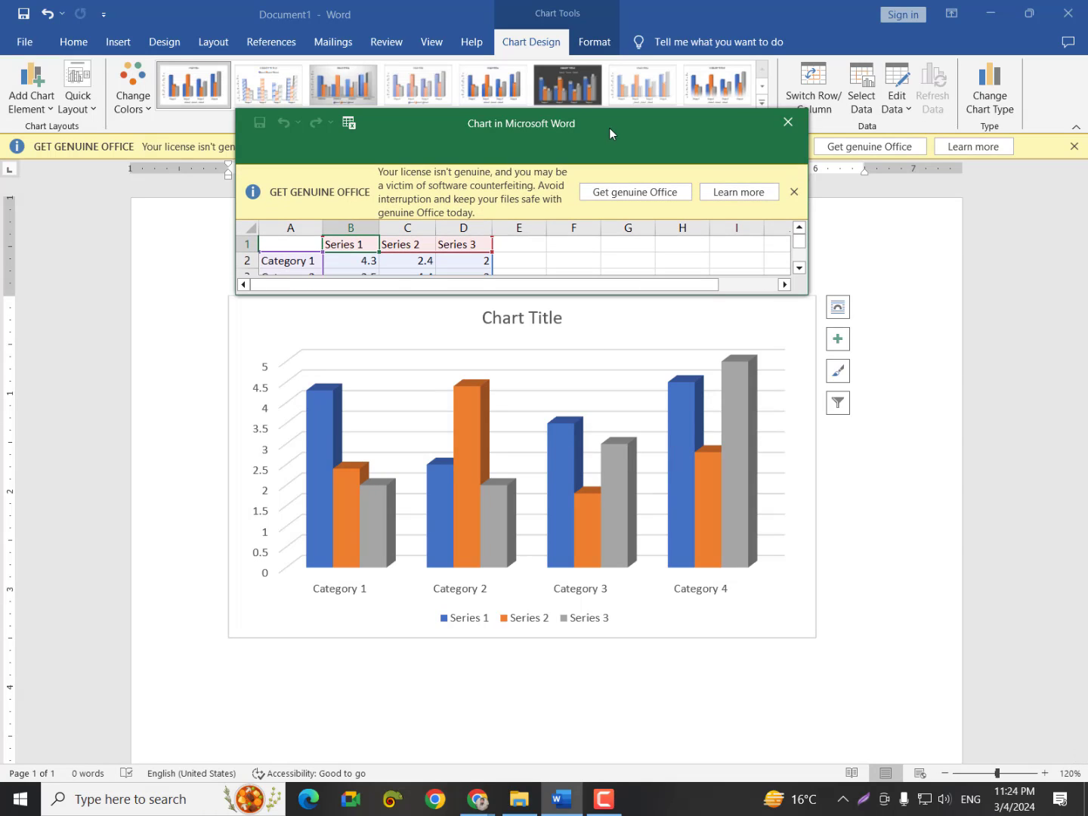
{"action": "left_click", "coordinate": [793, 192]}
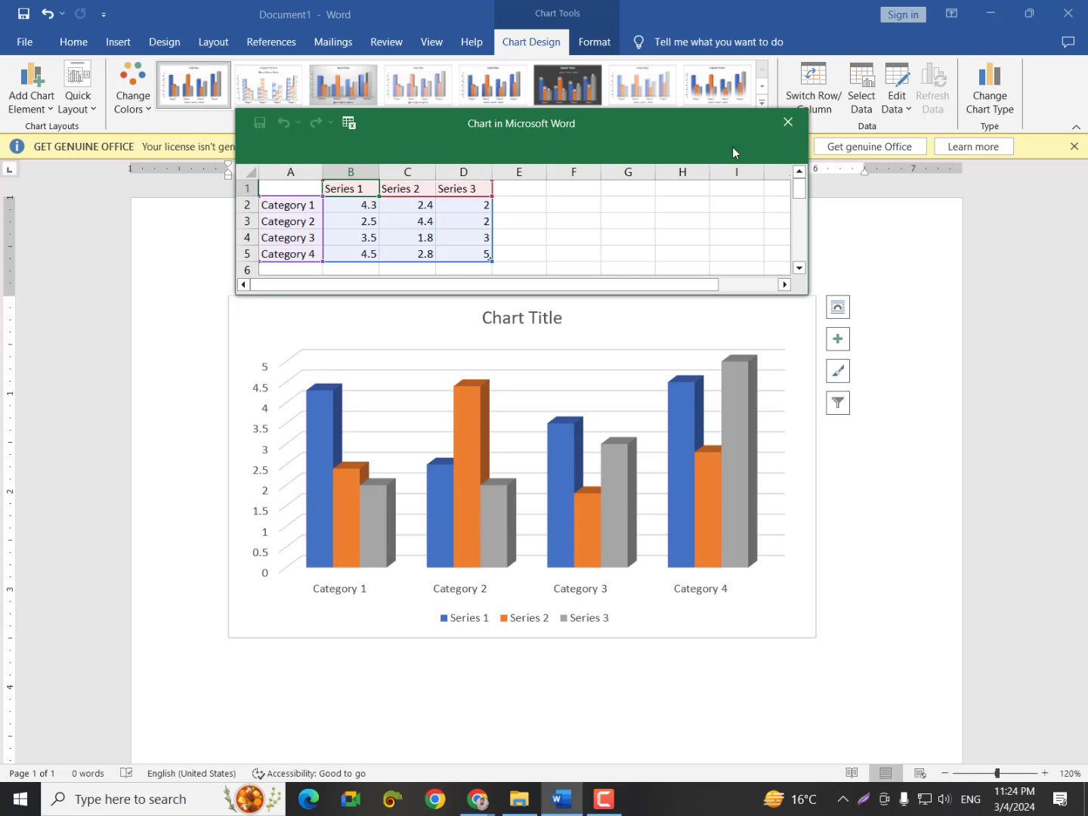
{"action": "left_click", "coordinate": [786, 123]}
Show Data Labels and the Data Table on the 3-D chart, and hide its Axes and Gridlines
{"action": "mouse_move", "coordinate": [348, 476]}
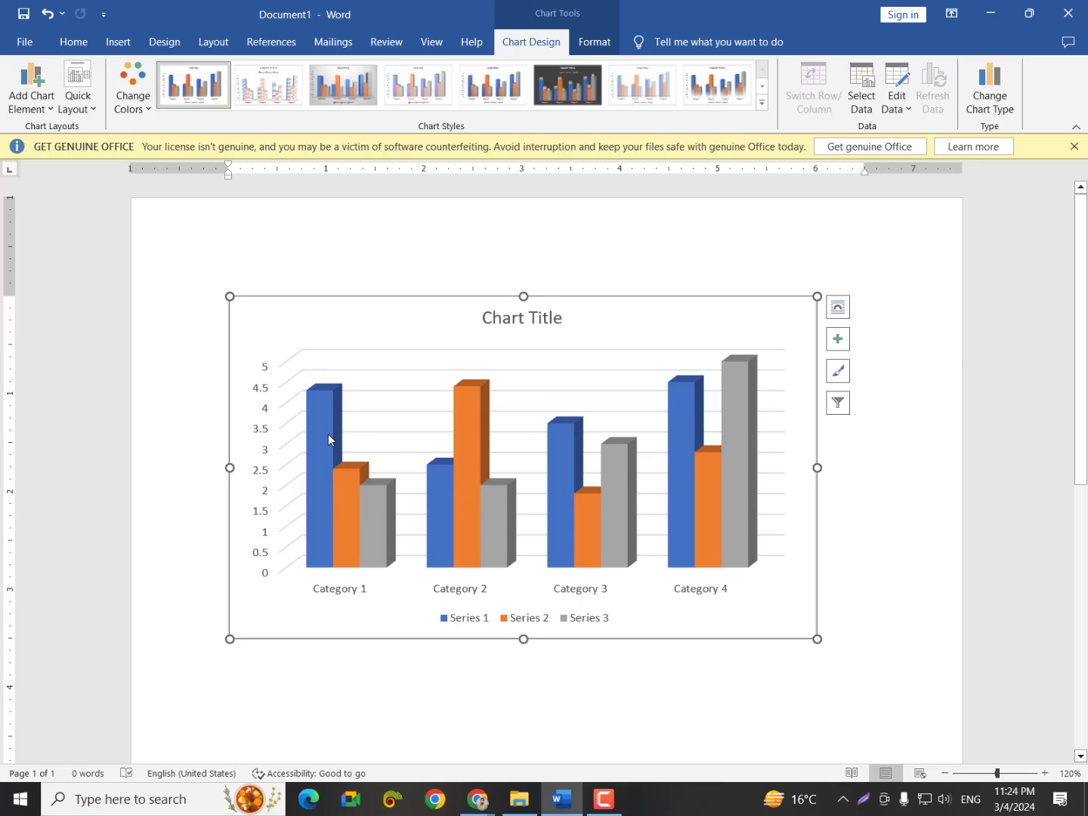
{"action": "mouse_move", "coordinate": [328, 434]}
{"action": "mouse_move", "coordinate": [749, 513]}
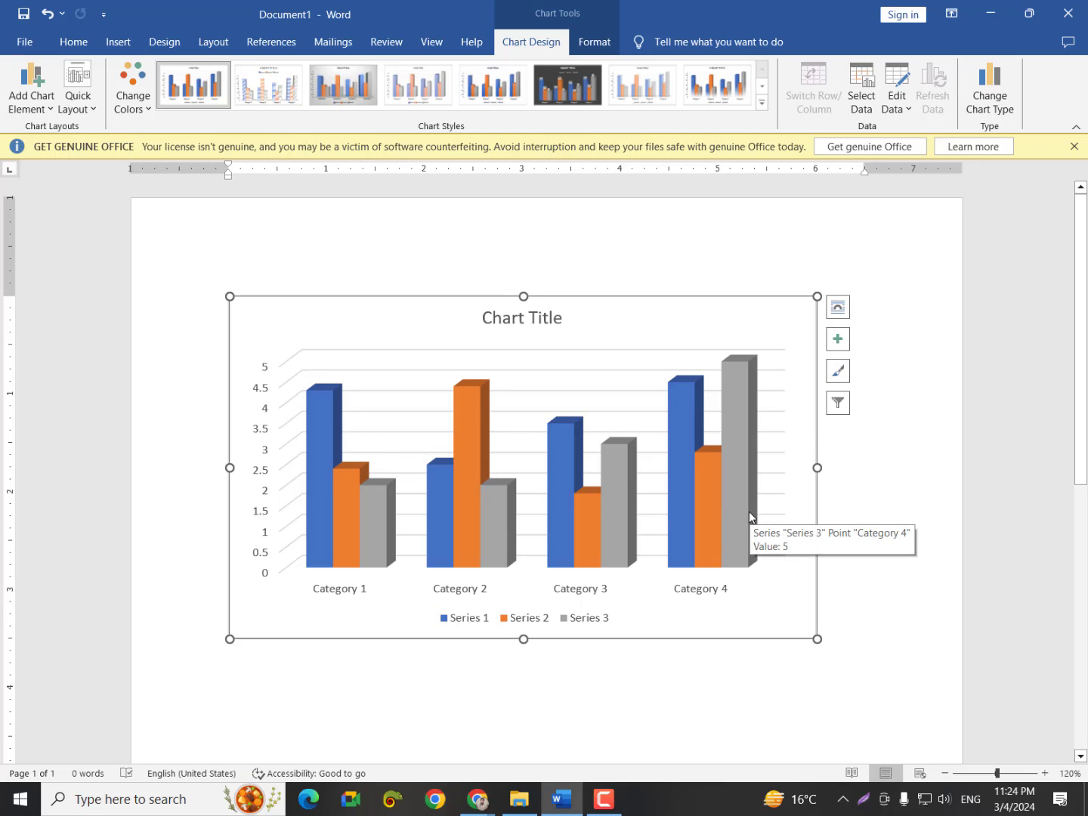
{"action": "left_click", "coordinate": [838, 342]}
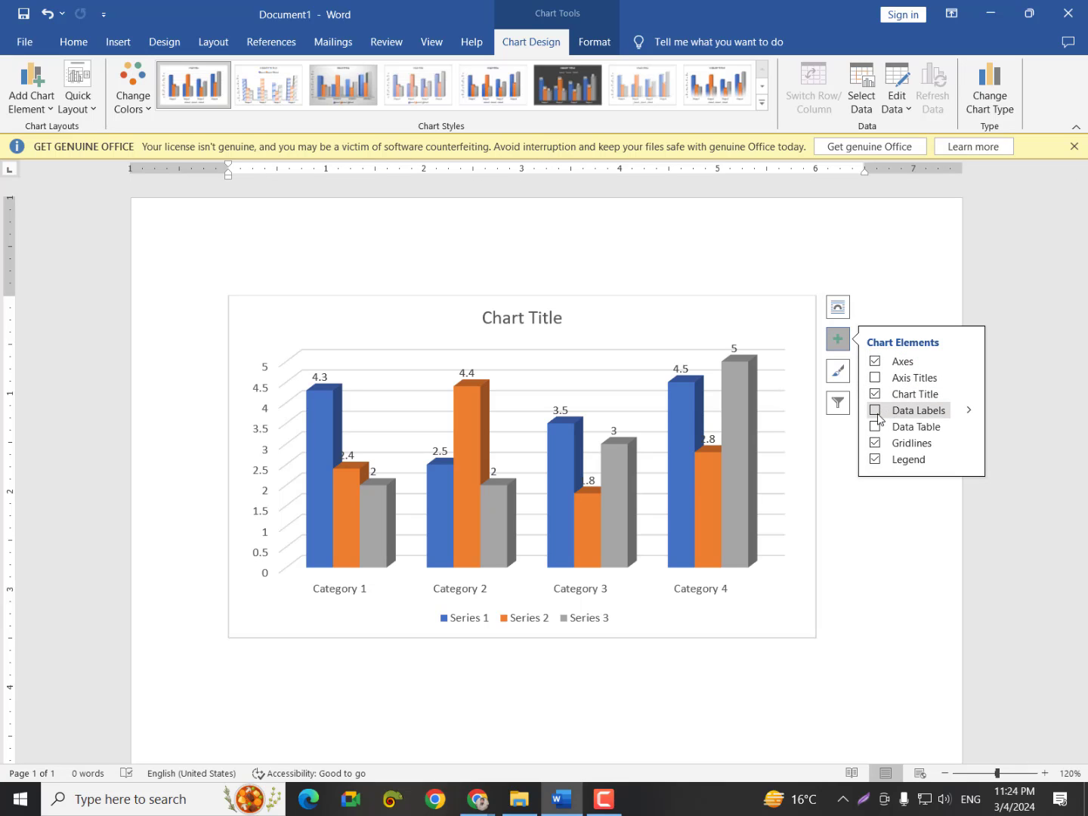
{"action": "left_click", "coordinate": [876, 412]}
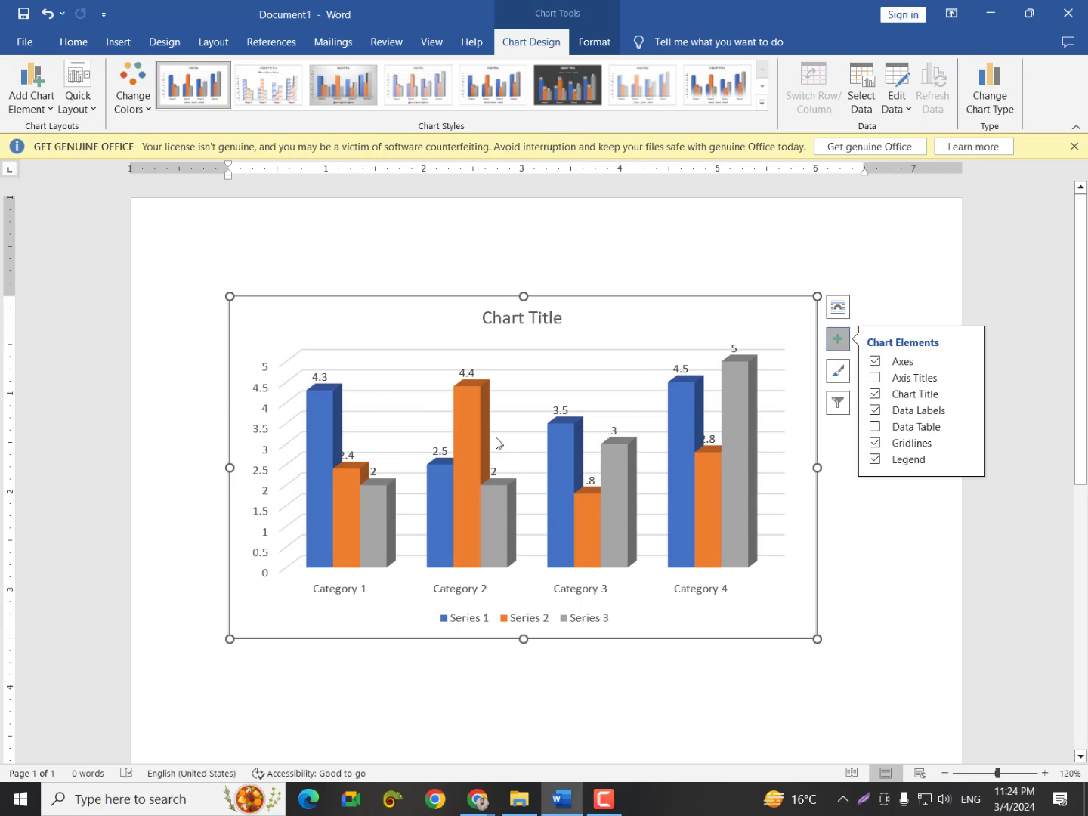
{"action": "mouse_move", "coordinate": [685, 401]}
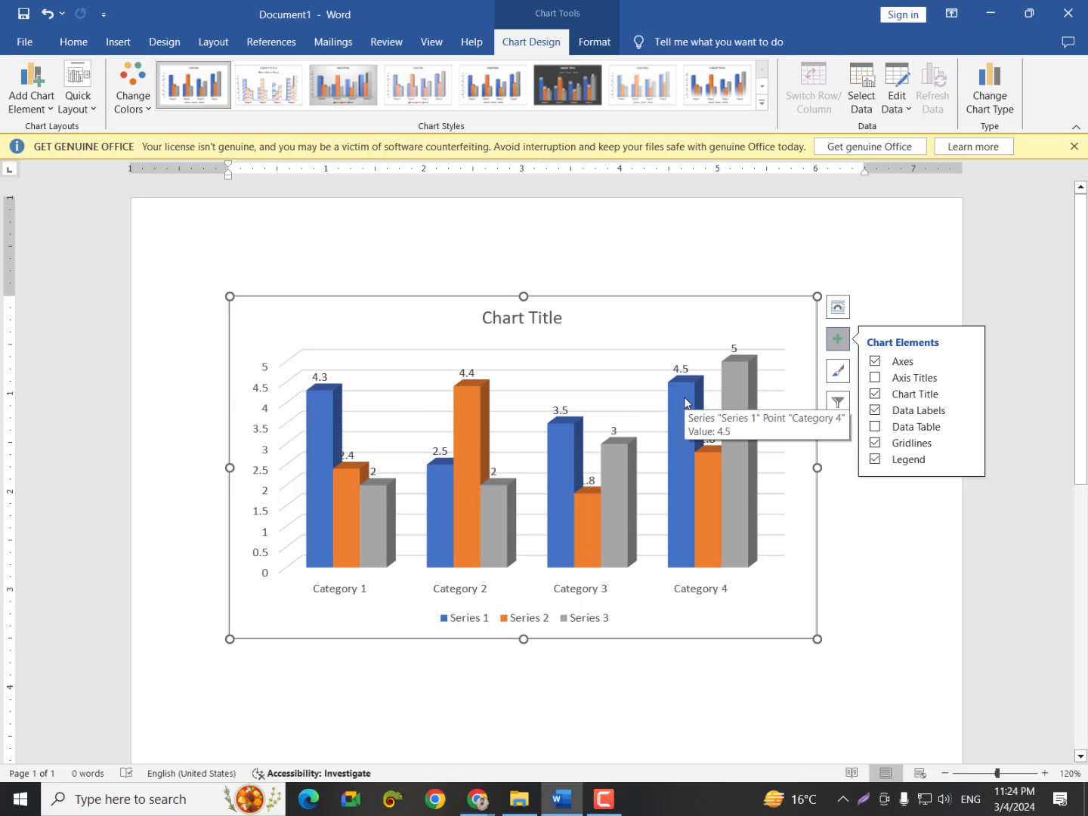
{"action": "left_click", "coordinate": [875, 362]}
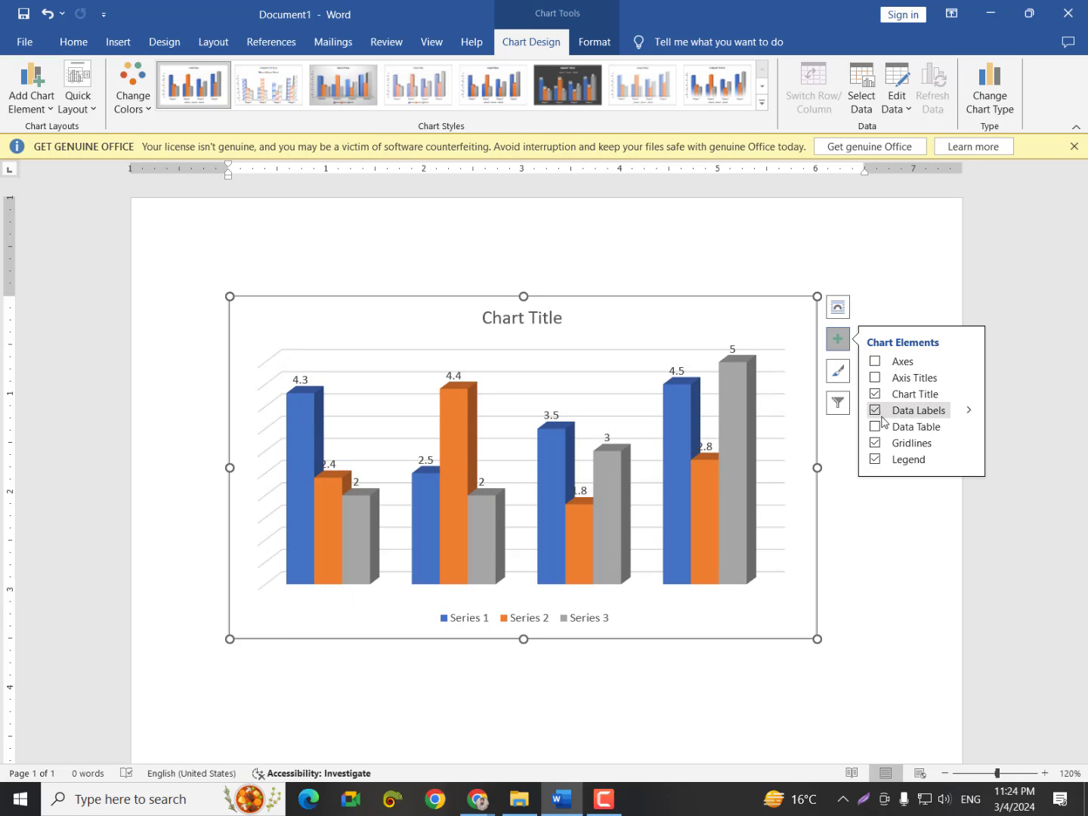
{"action": "left_click", "coordinate": [876, 443]}
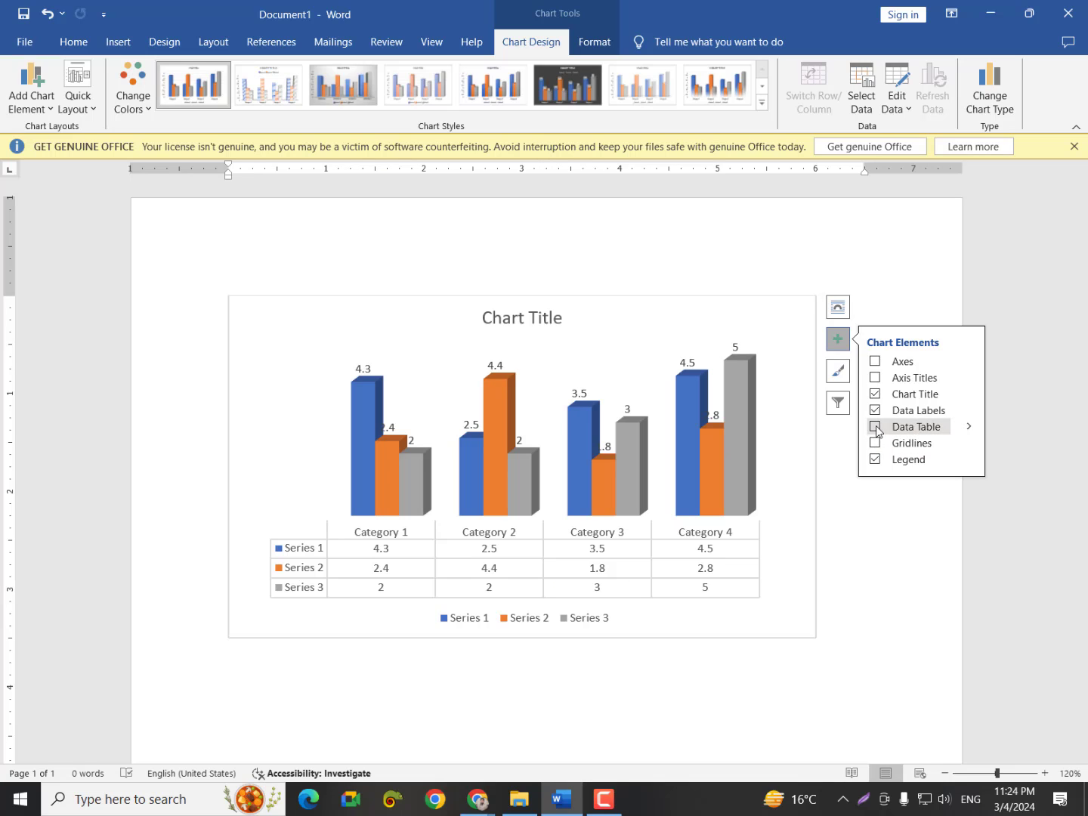
{"action": "left_click", "coordinate": [875, 427]}
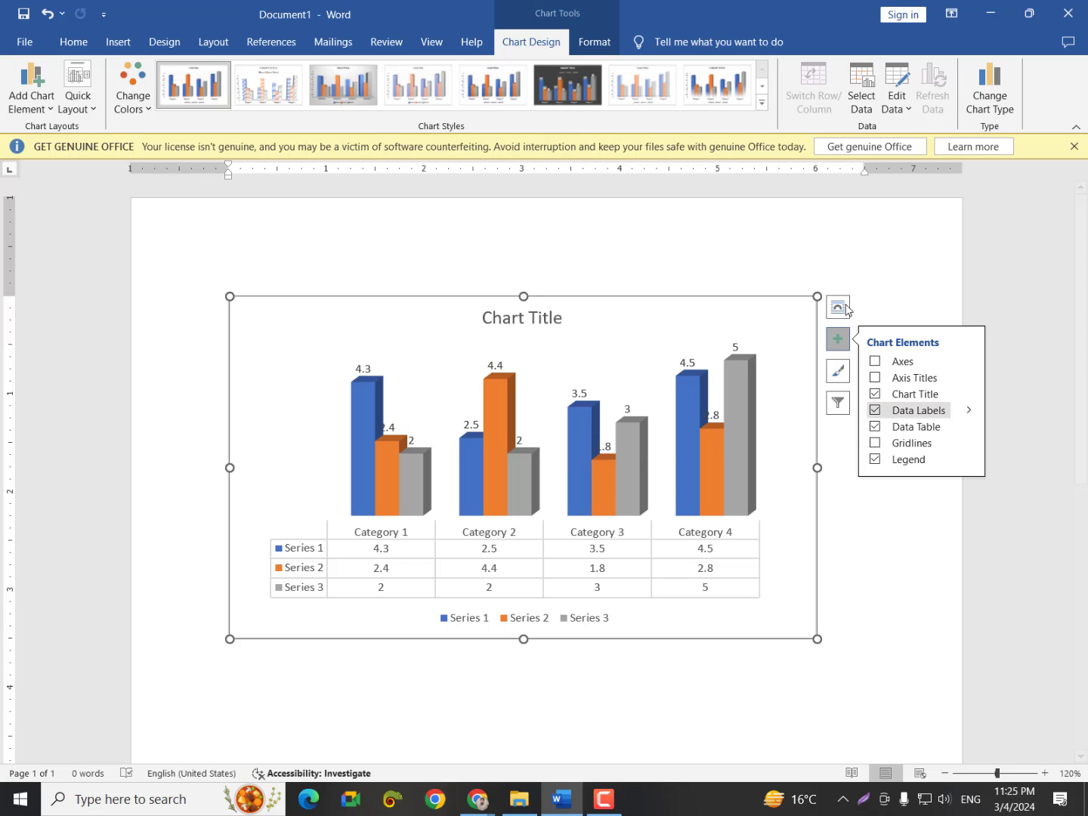
{"action": "left_click", "coordinate": [866, 544]}
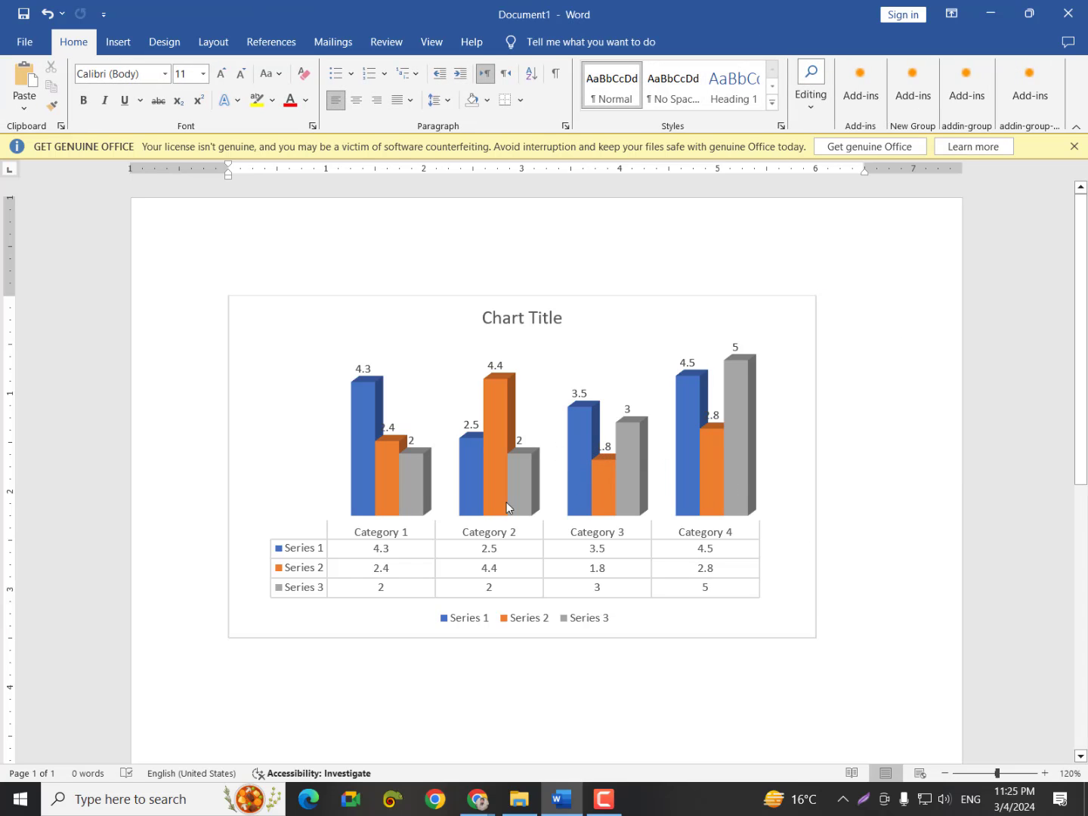
Set the outline of the Series 2 bars to a lighter shade of the blue theme color
{"action": "left_click", "coordinate": [359, 408]}
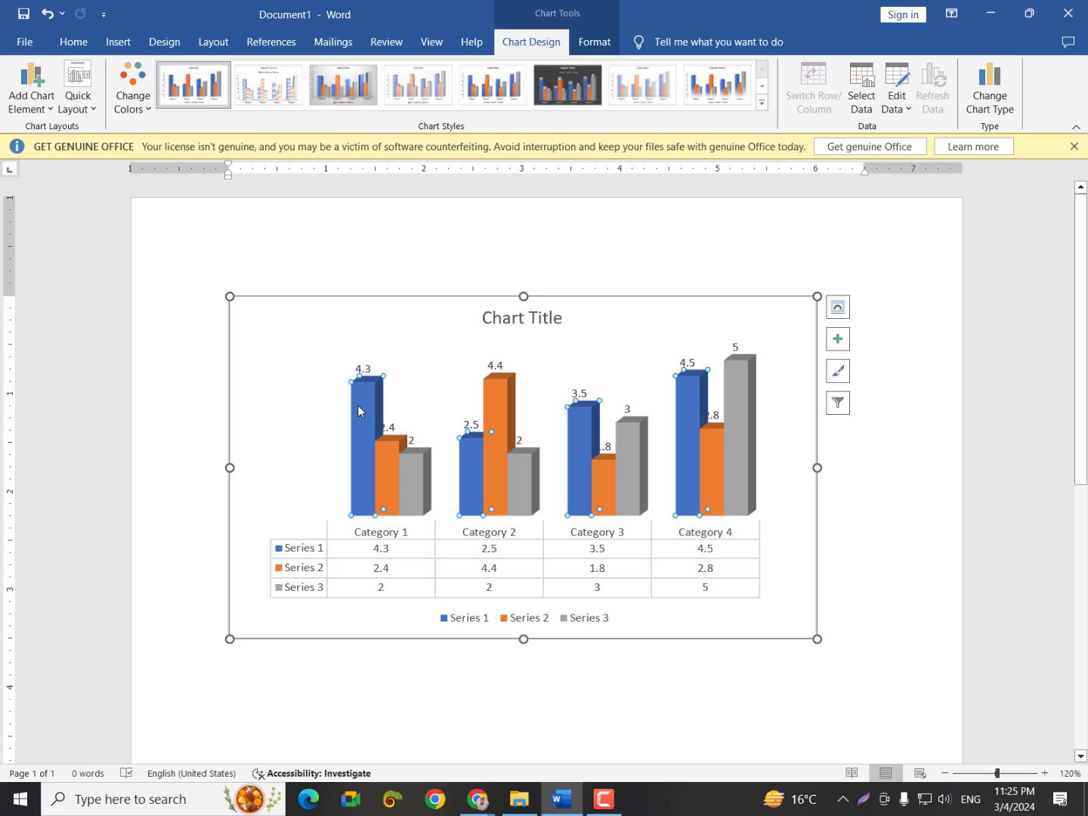
{"action": "left_click", "coordinate": [878, 544]}
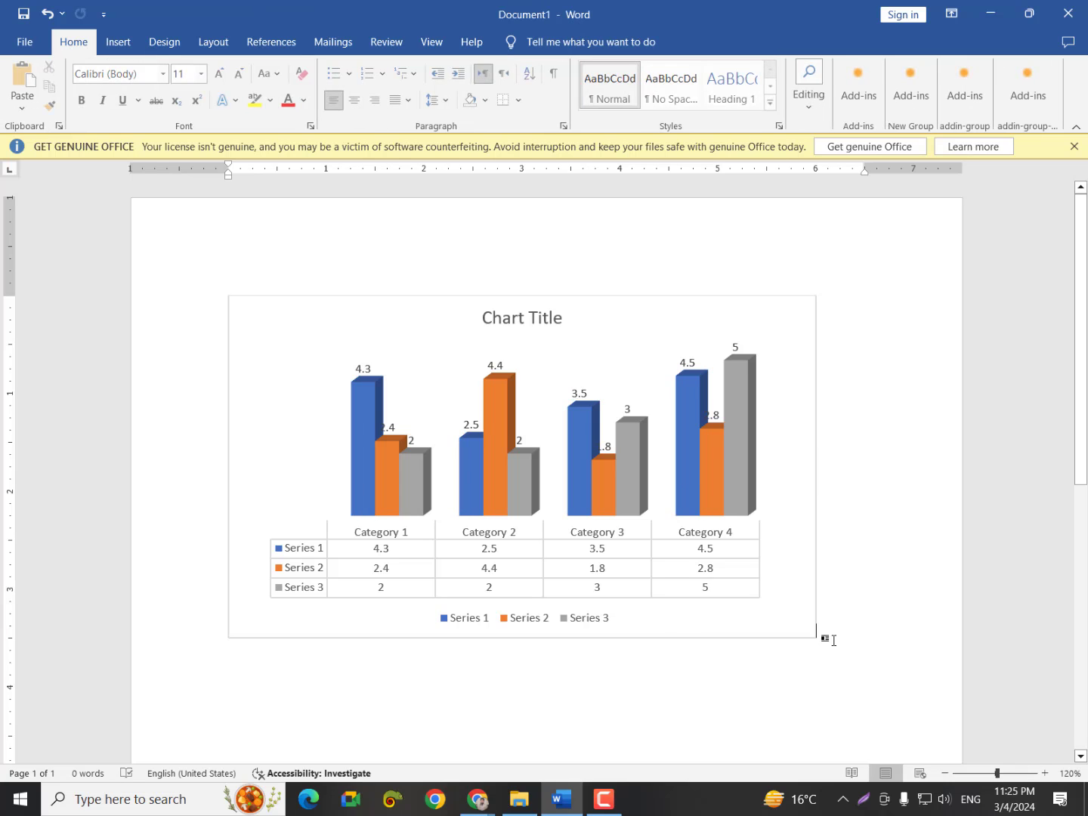
{"action": "left_click", "coordinate": [495, 394]}
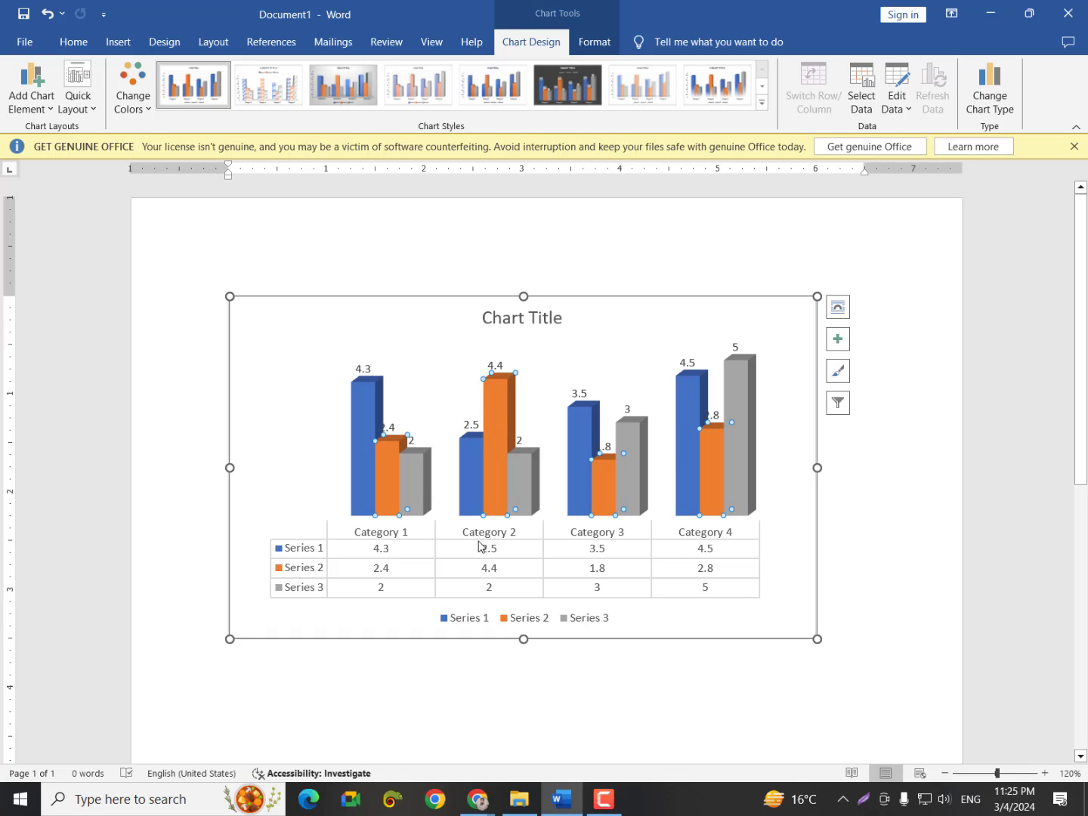
{"action": "left_click", "coordinate": [594, 42]}
{"action": "left_click", "coordinate": [482, 87]}
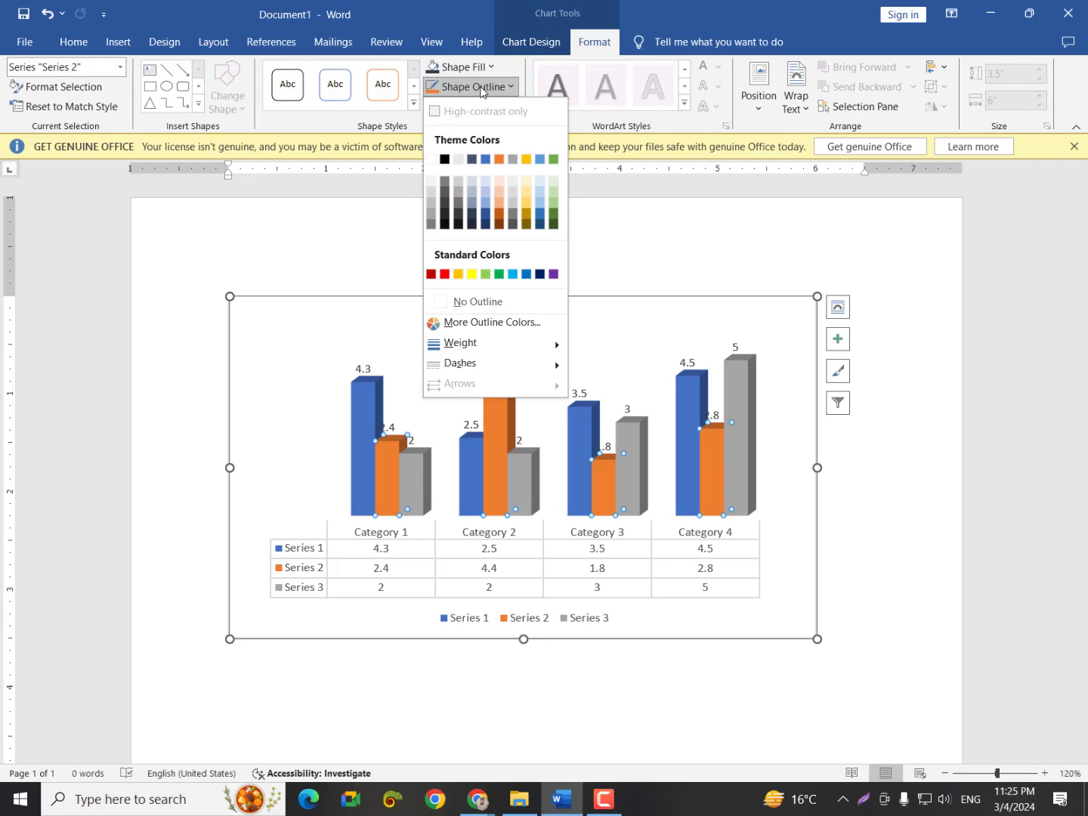
{"action": "left_click", "coordinate": [486, 205]}
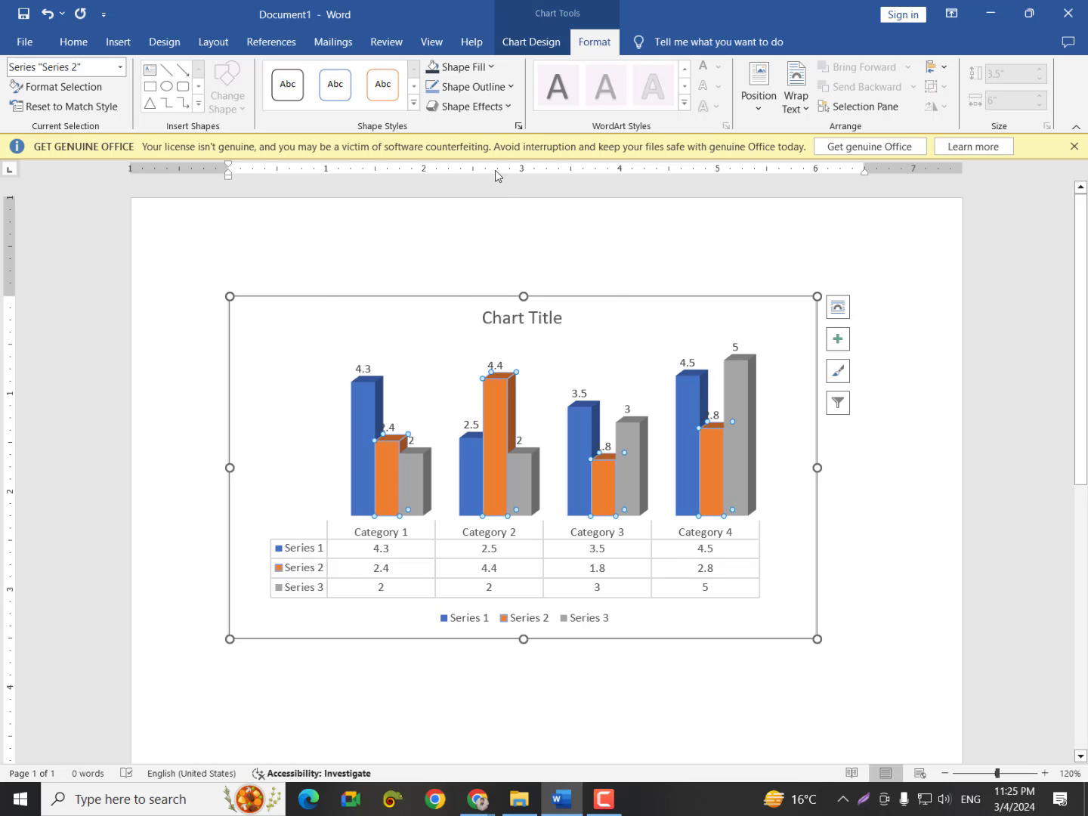
Fill all Series 2 bars with the darkest green theme color and deselect the chart
{"action": "left_click", "coordinate": [481, 67]}
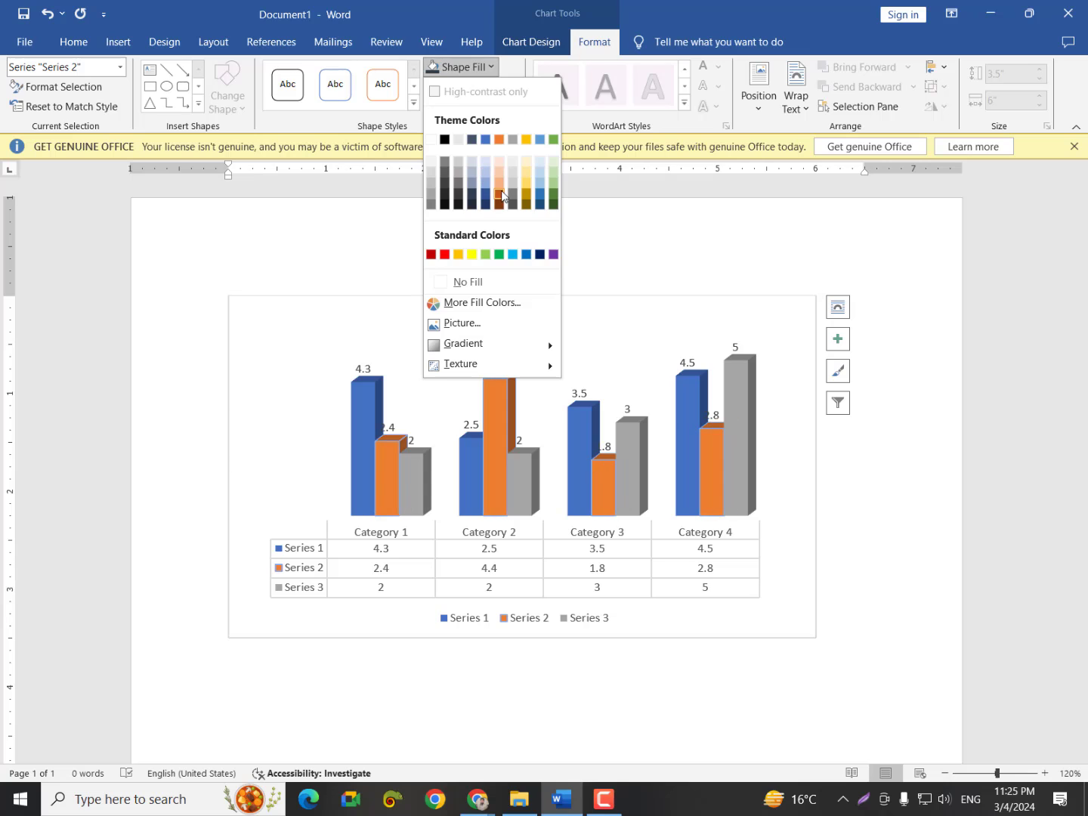
{"action": "key", "text": "Escape"}
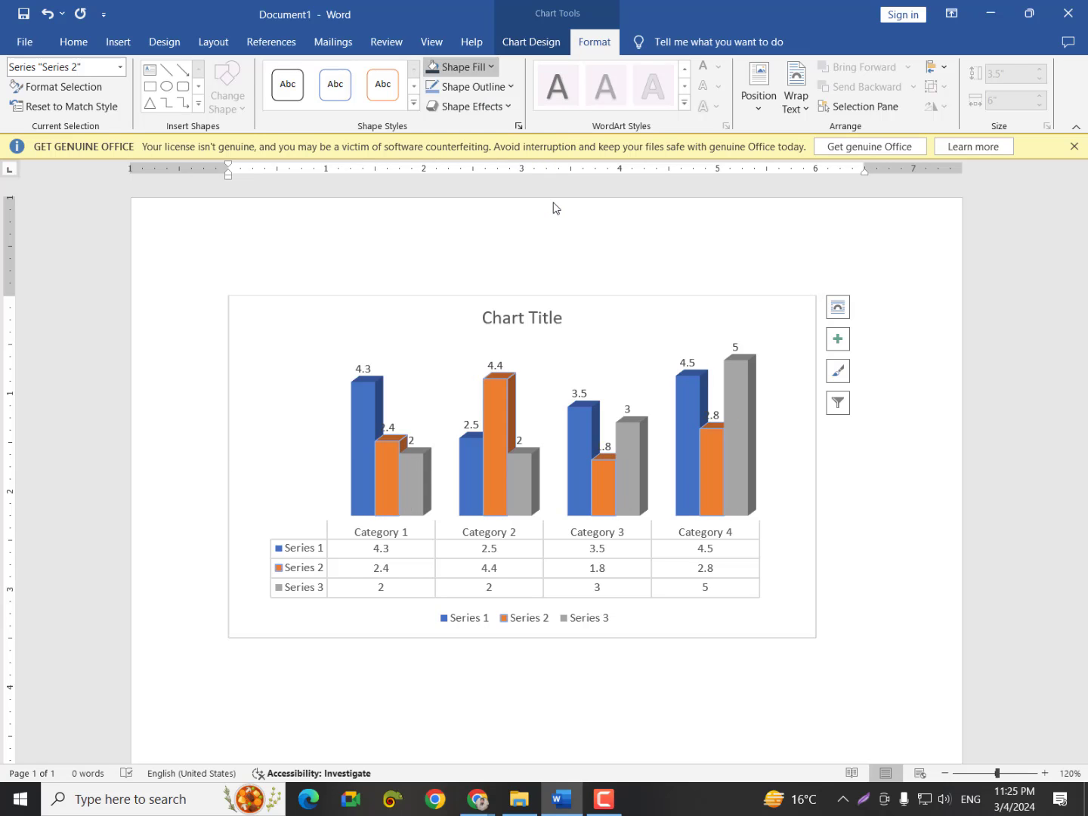
{"action": "left_click", "coordinate": [938, 457]}
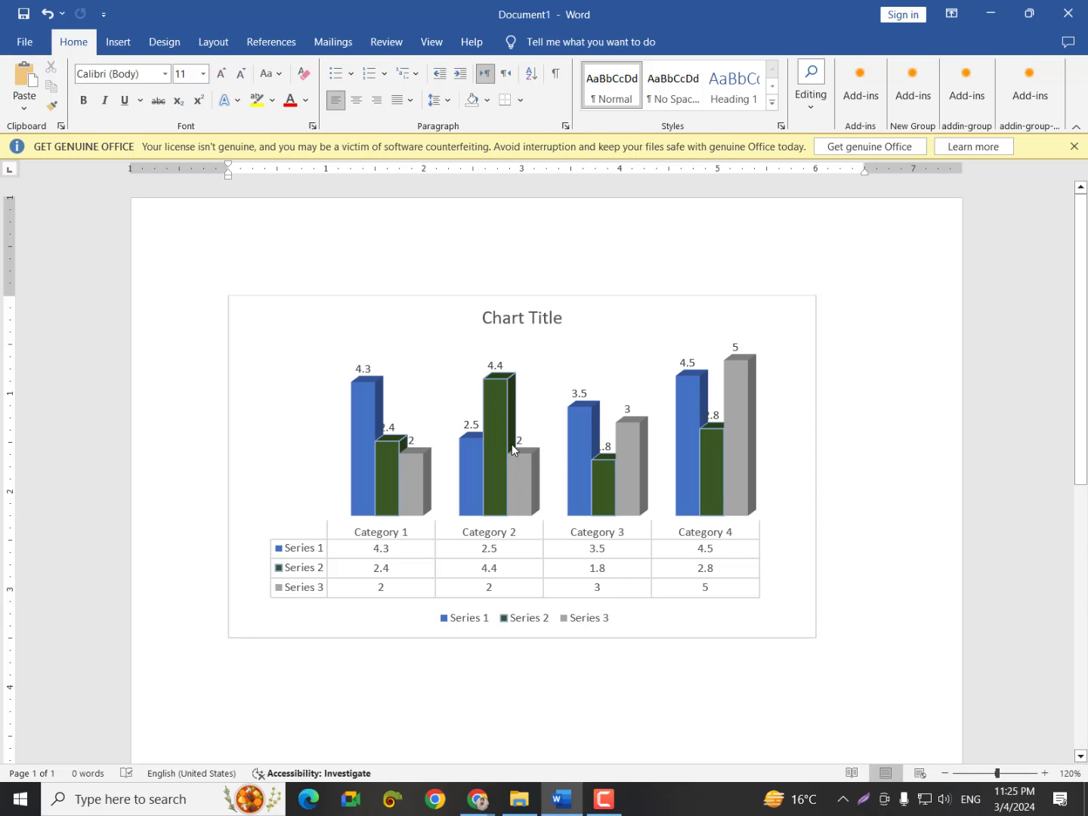
Fill only the Category 2 bar of Series 2 with the darkest orange theme color and deselect the chart
{"action": "mouse_move", "coordinate": [497, 412]}
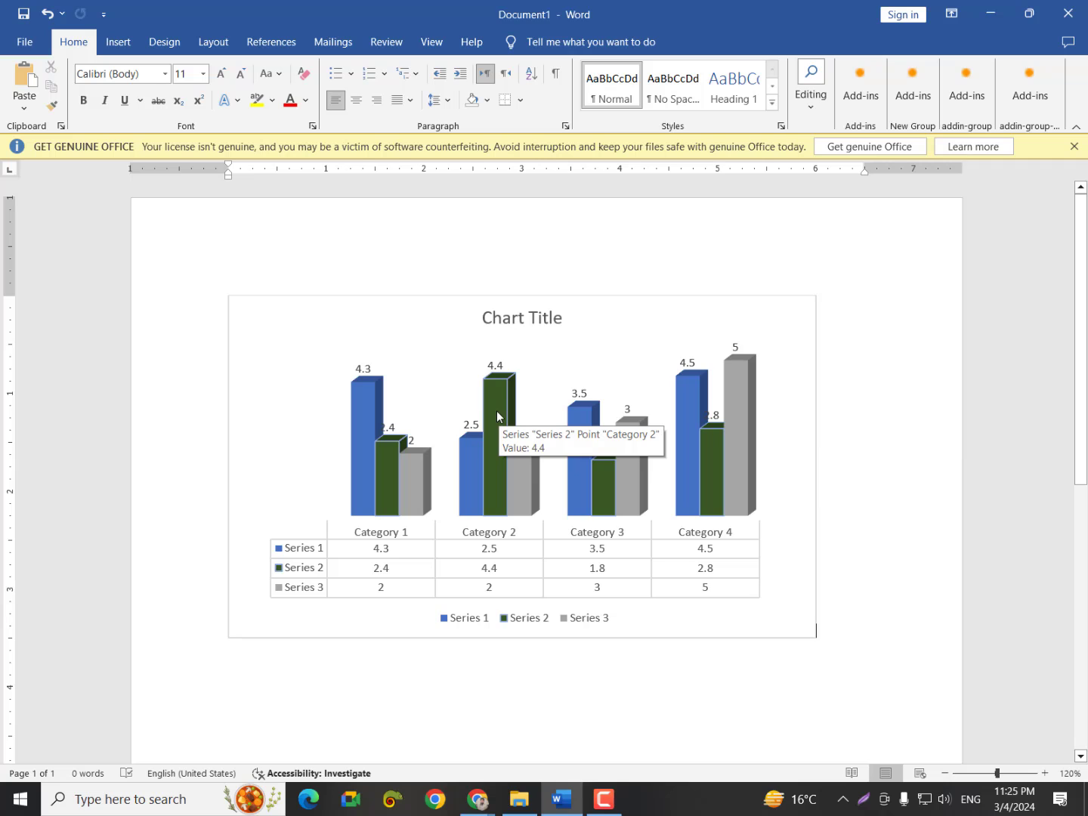
{"action": "left_click", "coordinate": [495, 415]}
{"action": "left_click", "coordinate": [495, 415]}
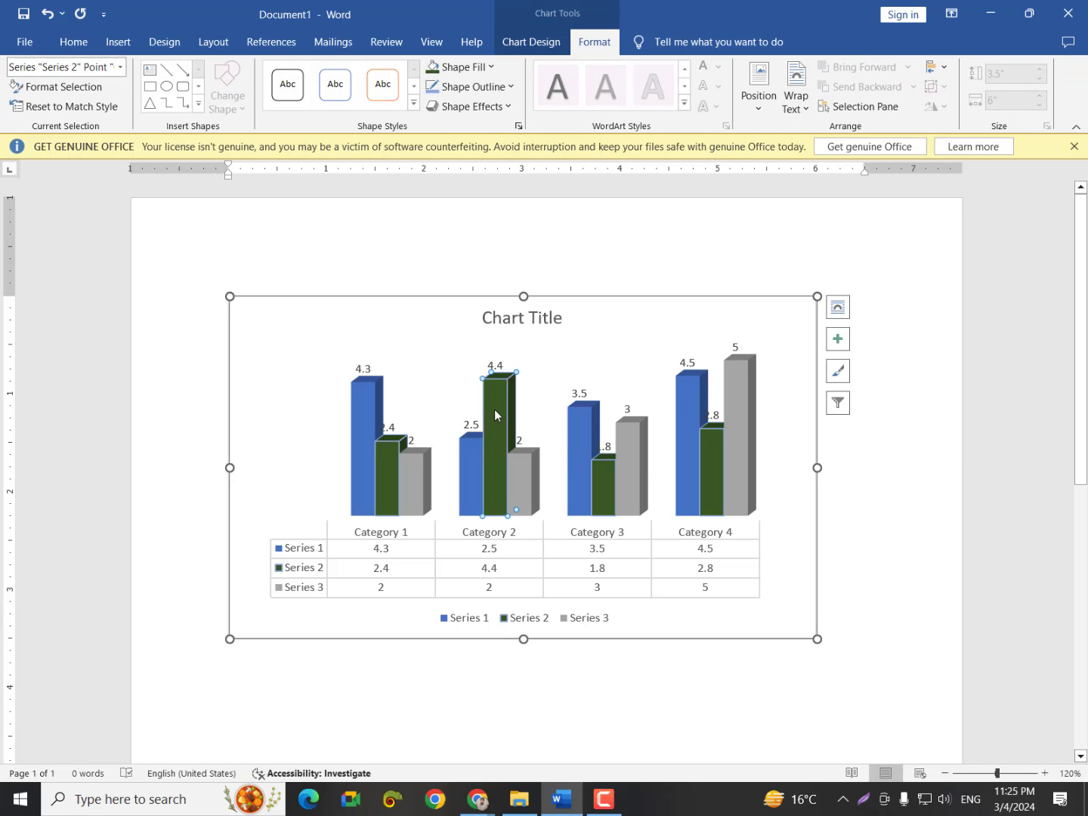
{"action": "left_click", "coordinate": [473, 70]}
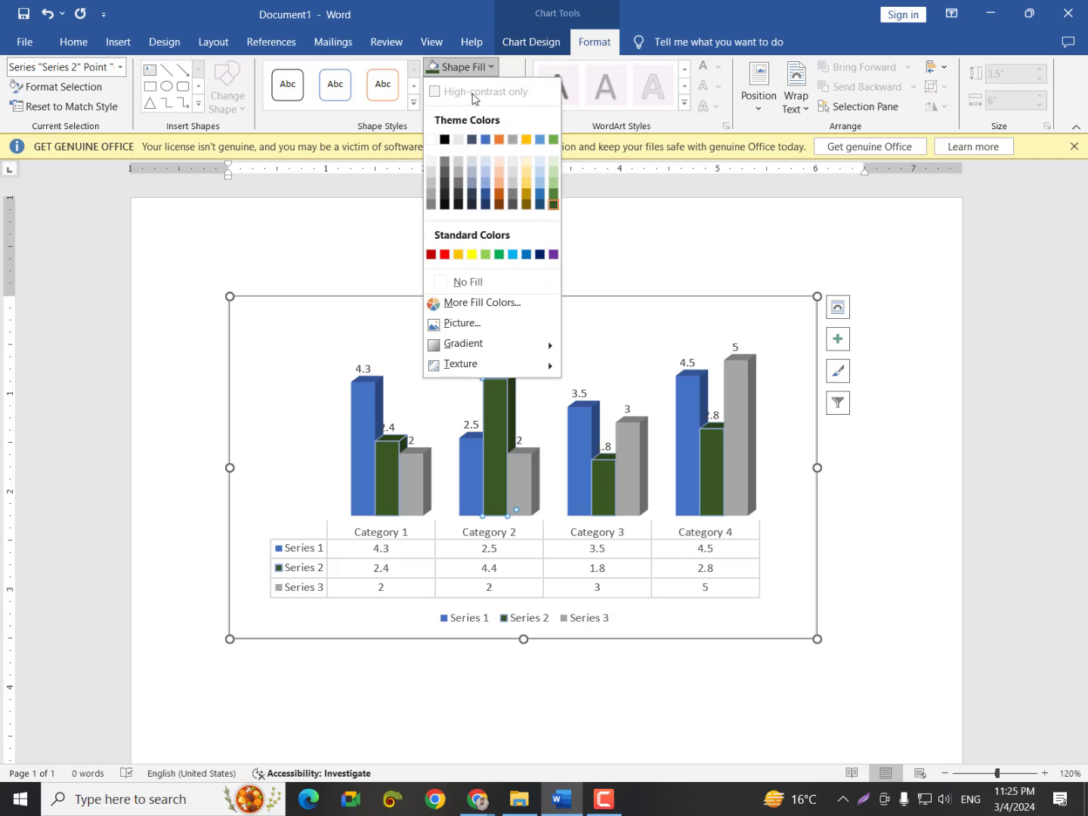
{"action": "left_click", "coordinate": [499, 204]}
{"action": "left_click", "coordinate": [931, 487]}
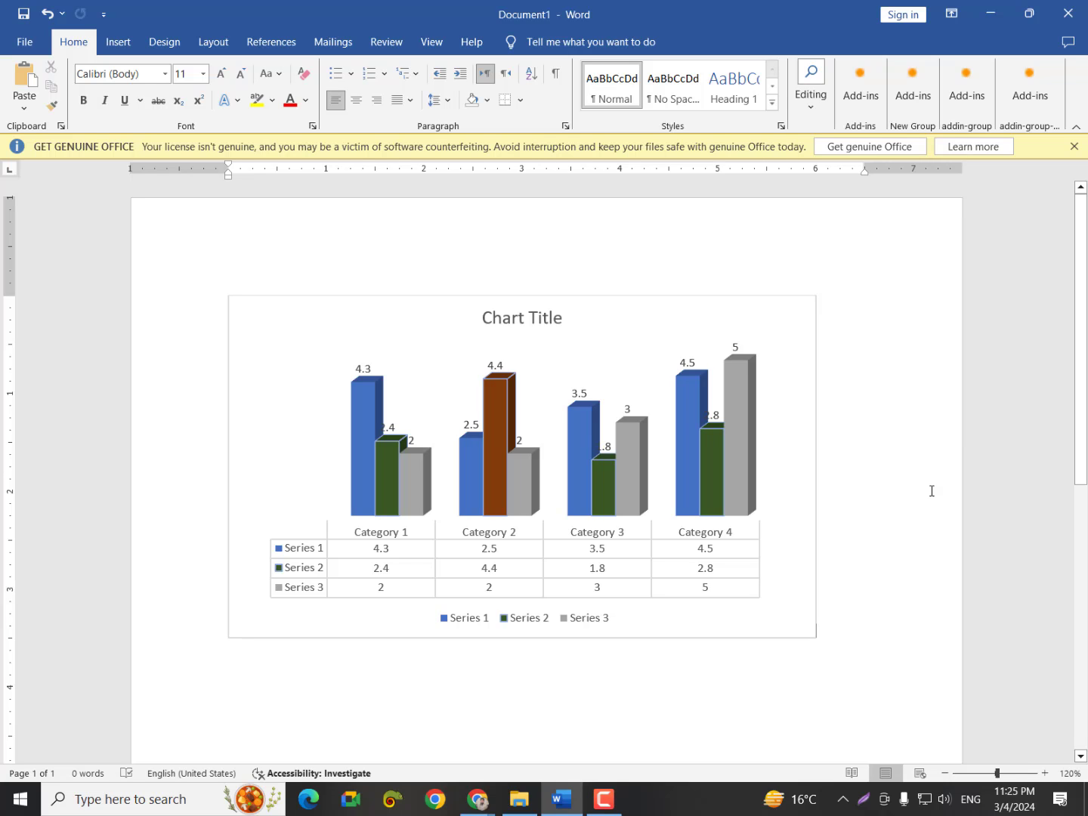
Fill only the Category 1 bar of Series 1 with a lighter gold theme color and give it a darker orange outline
{"action": "left_click", "coordinate": [368, 401]}
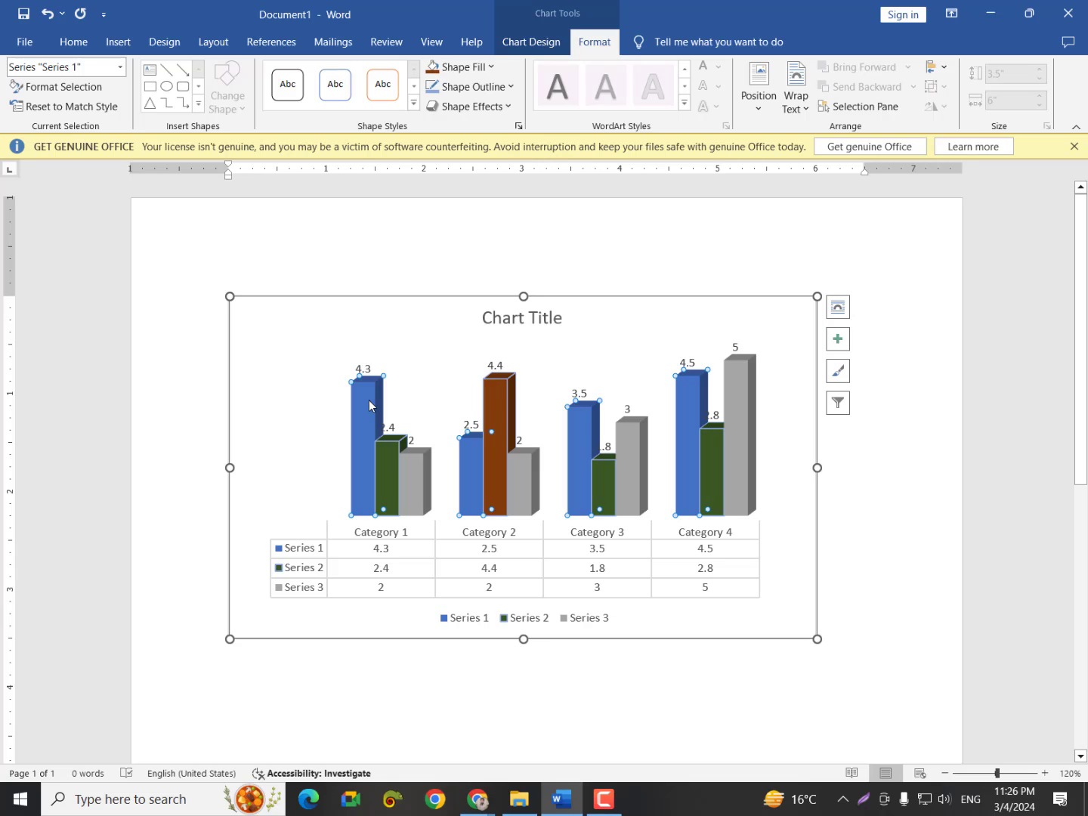
{"action": "left_click", "coordinate": [369, 406]}
{"action": "left_click", "coordinate": [482, 68]}
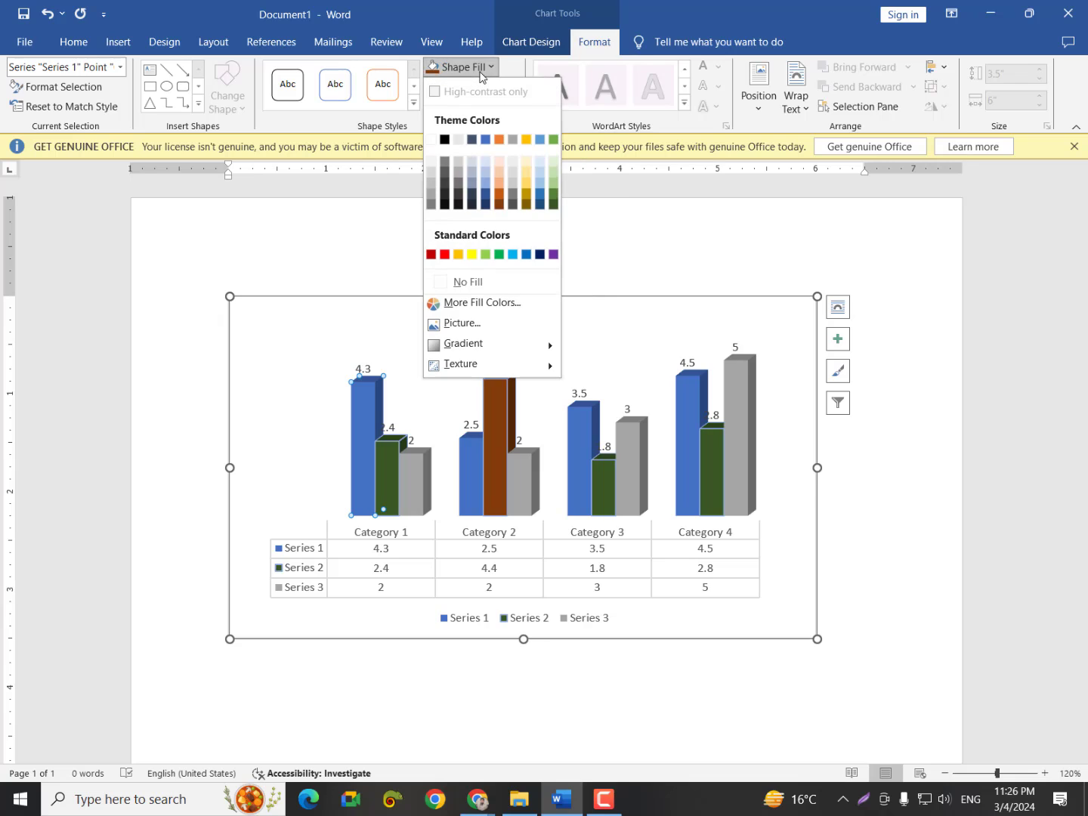
{"action": "left_click", "coordinate": [527, 187]}
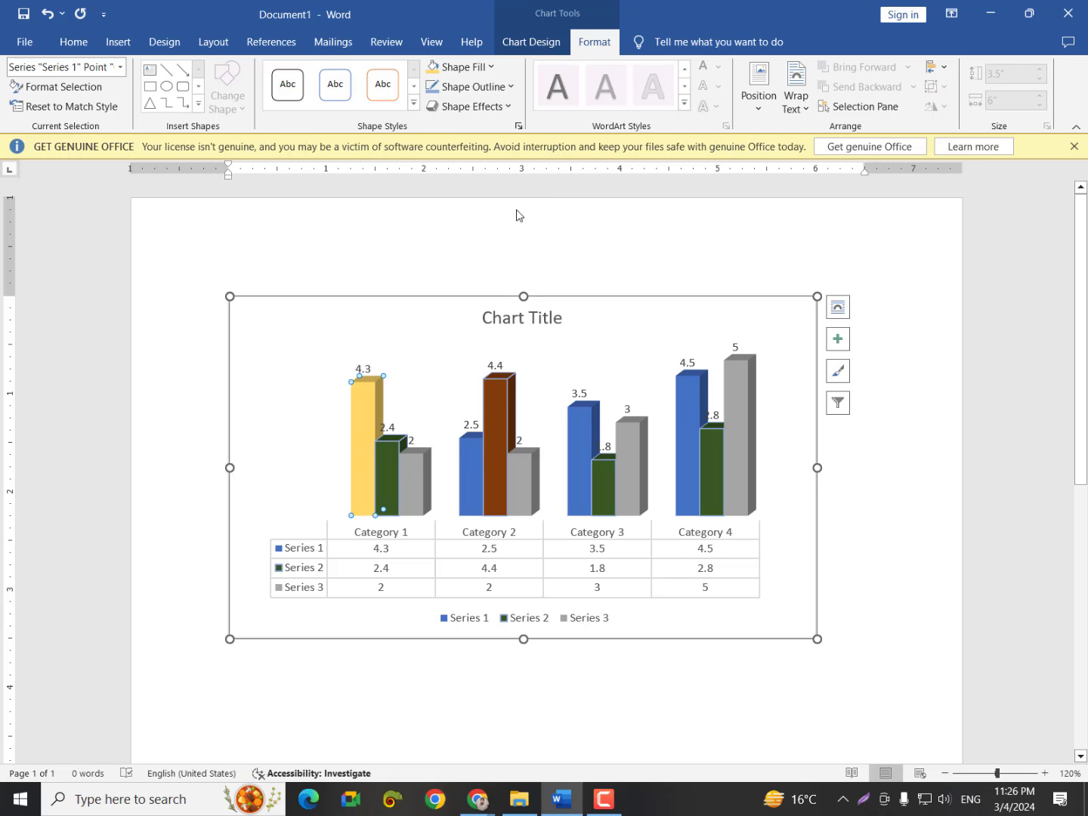
{"action": "left_click", "coordinate": [489, 89]}
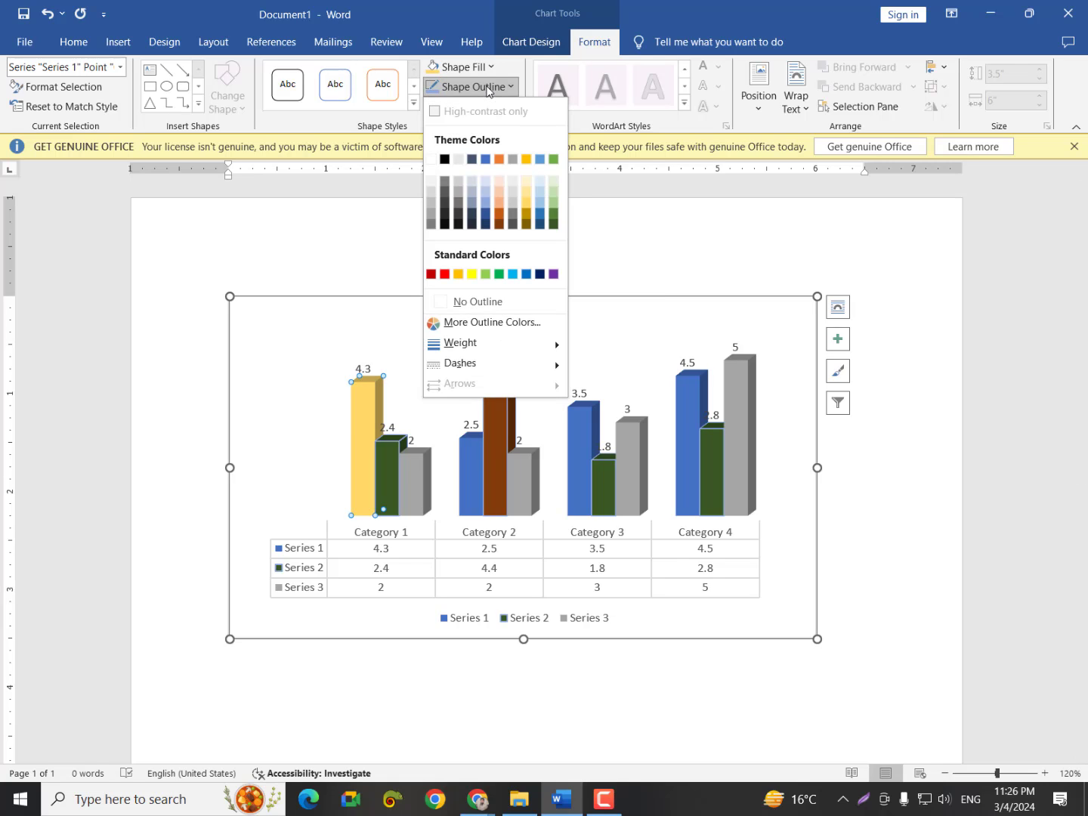
{"action": "left_click", "coordinate": [500, 216]}
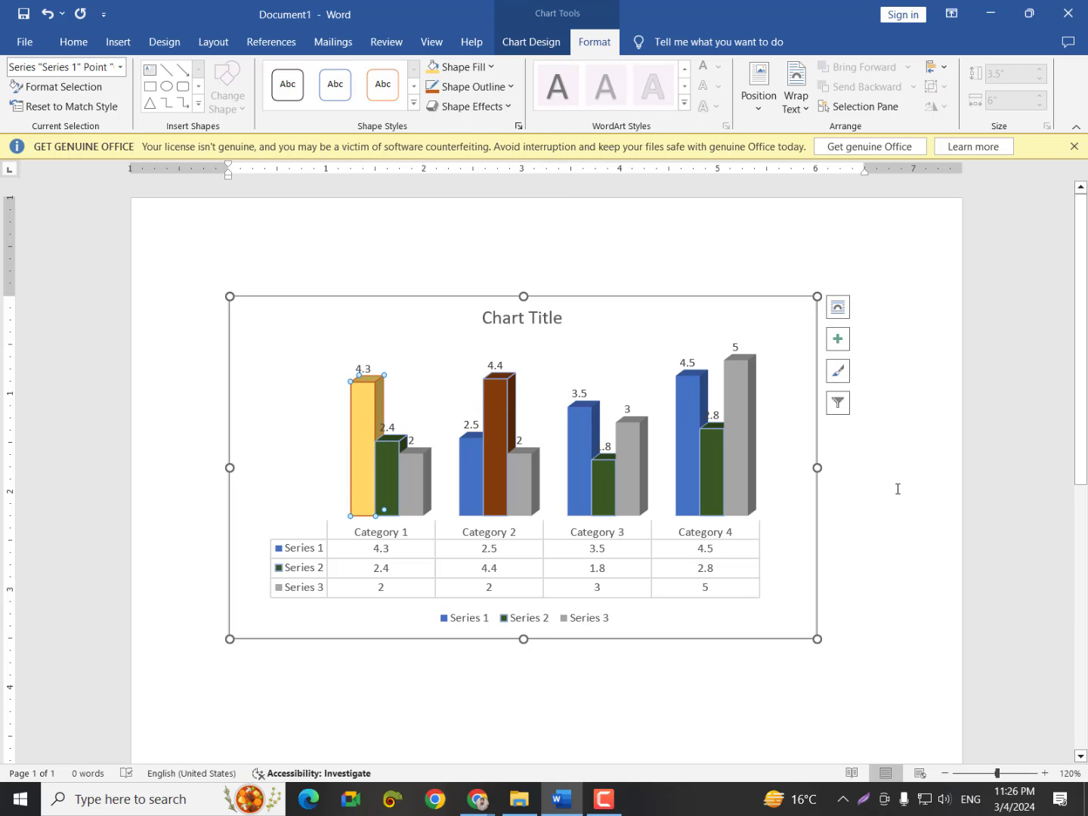
Try the Full Pyramid, Partial Pyramid, Cylinder and Full Cone column shapes on Series 3, ending with Partial Cone
{"action": "left_click", "coordinate": [871, 482]}
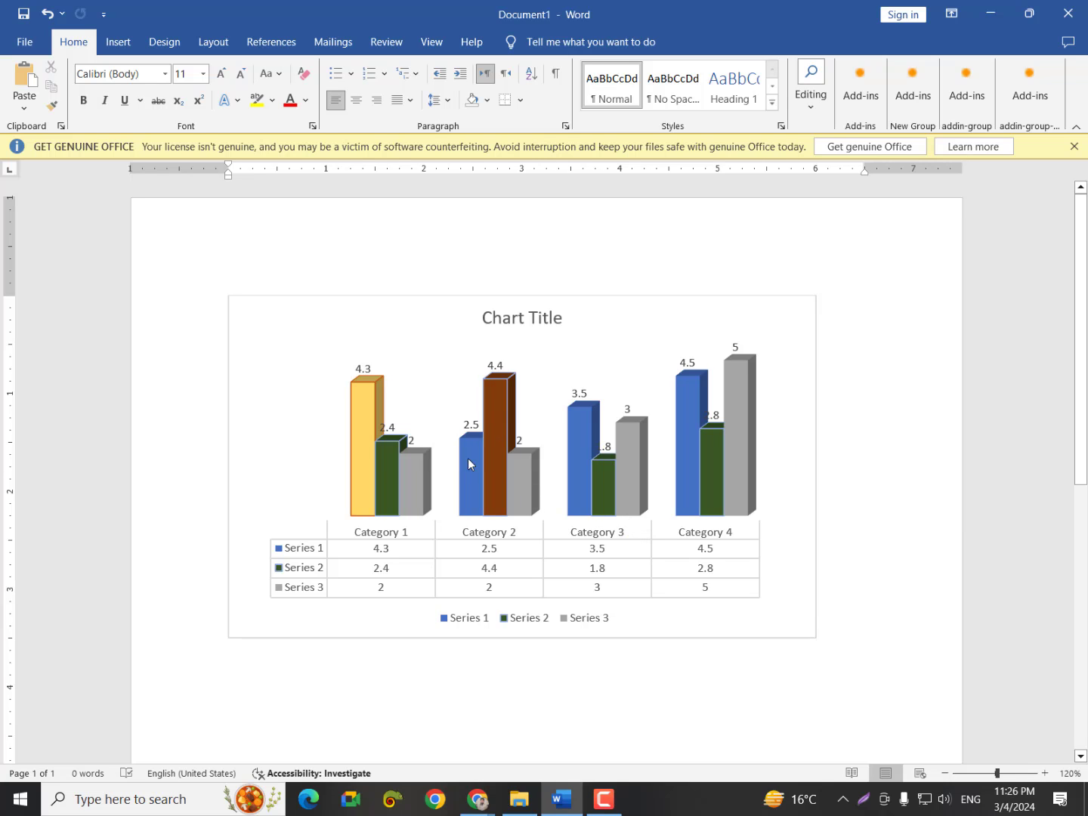
{"action": "left_click", "coordinate": [520, 465]}
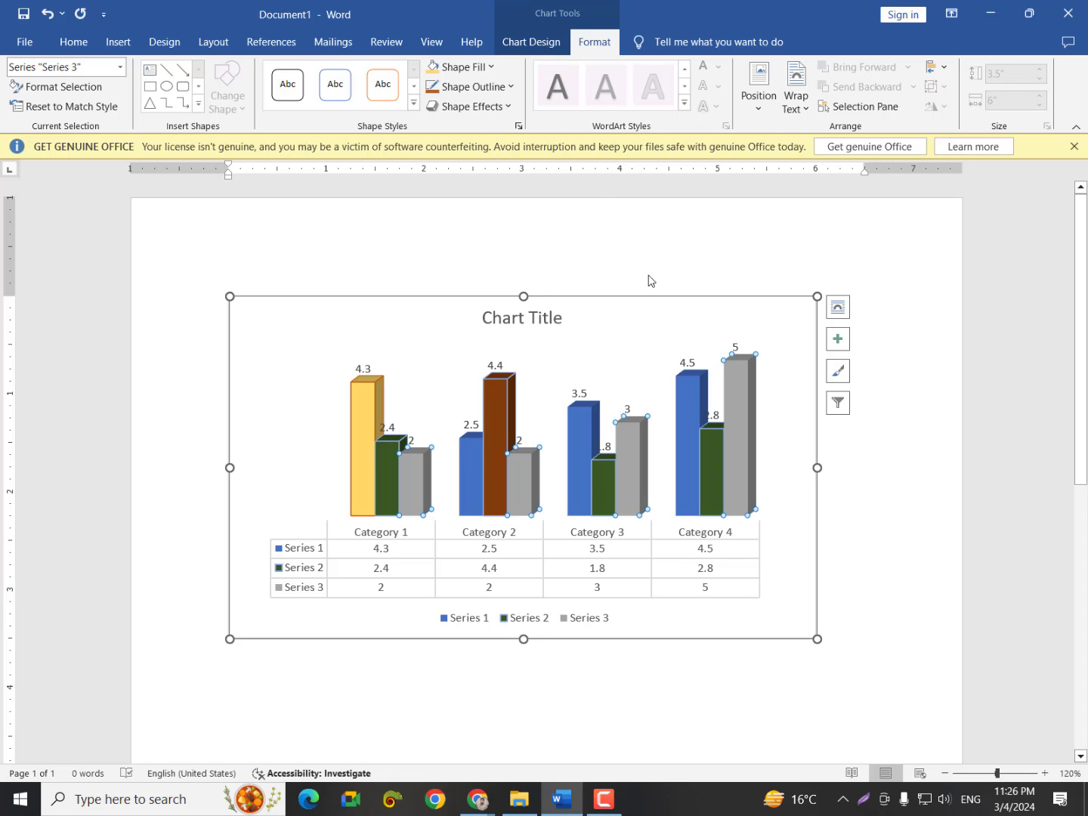
{"action": "right_click", "coordinate": [425, 474]}
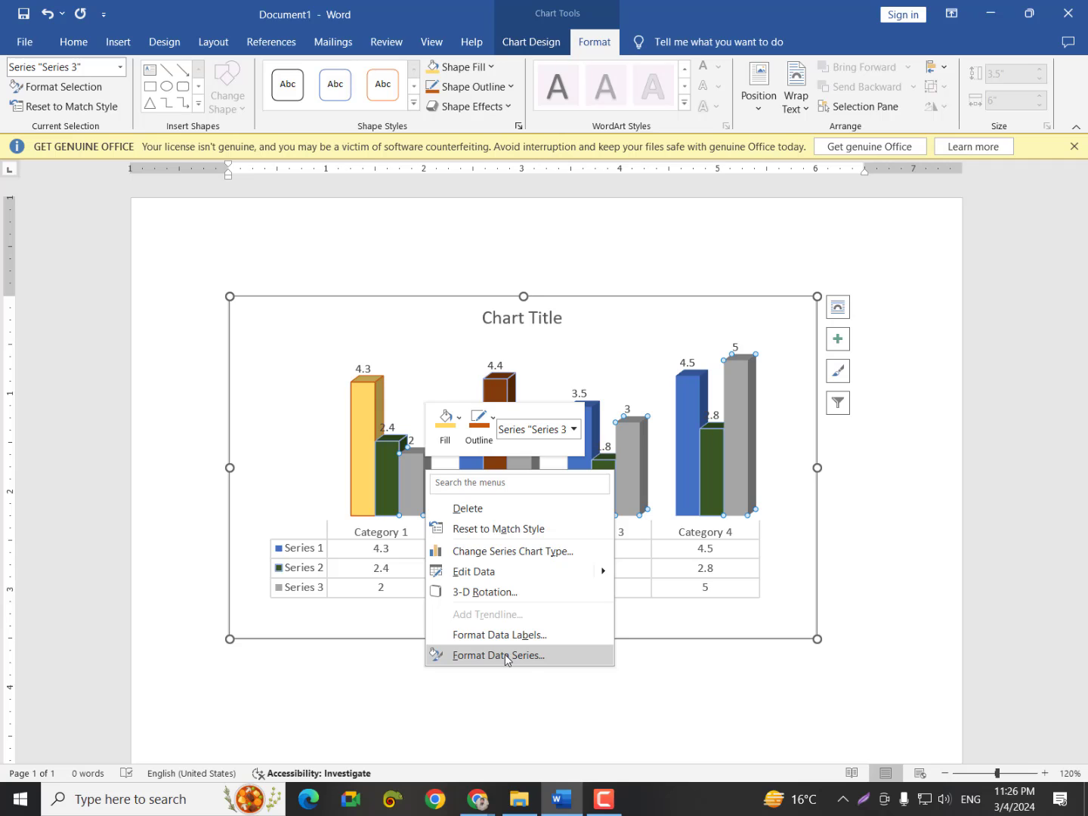
{"action": "left_click", "coordinate": [506, 656]}
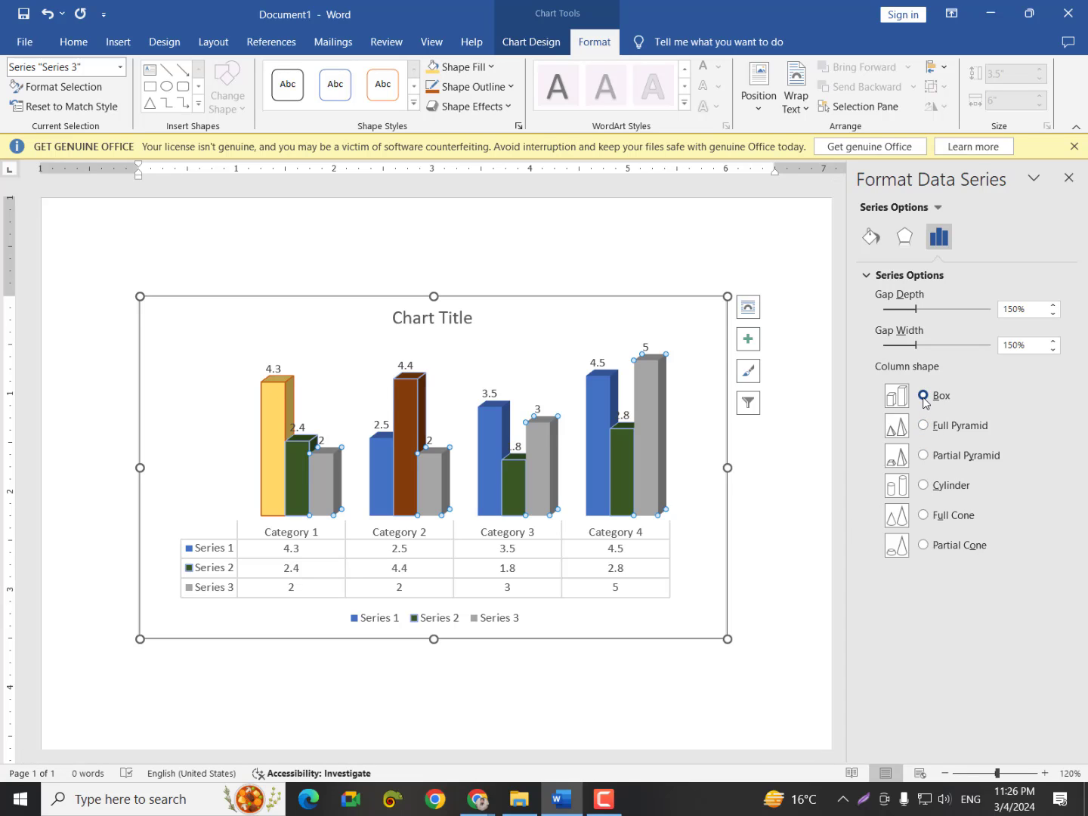
{"action": "left_click", "coordinate": [924, 426]}
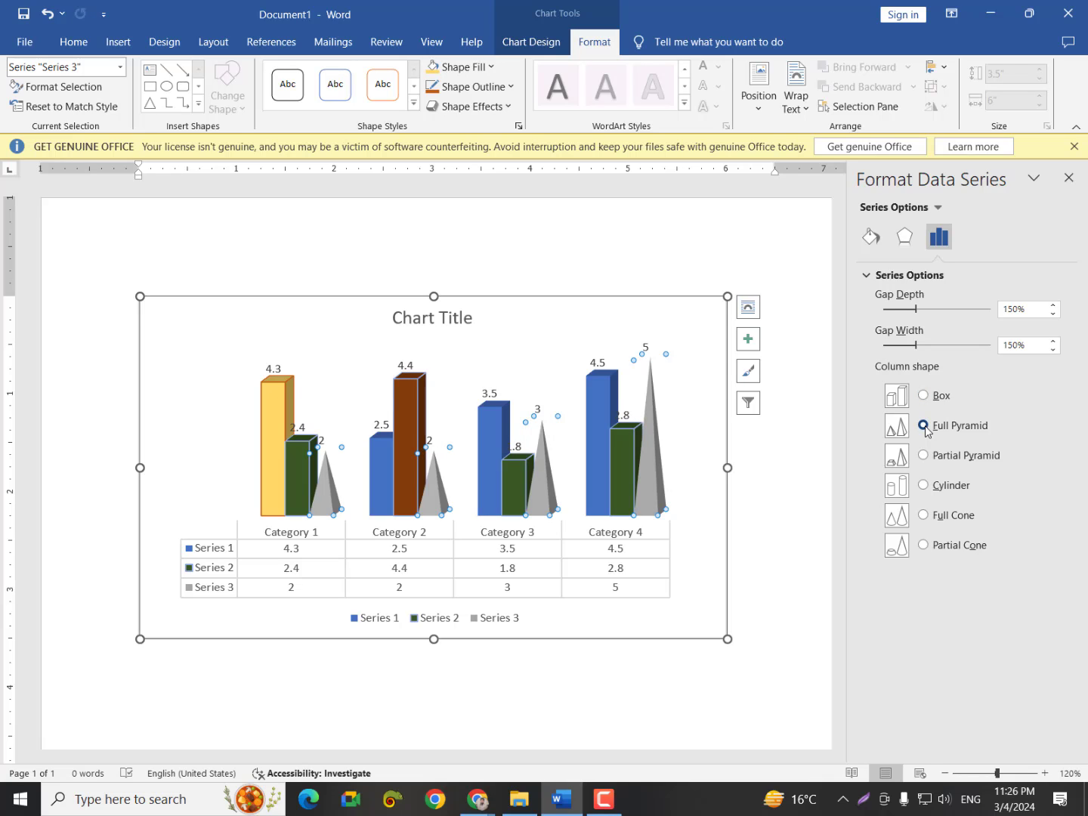
{"action": "left_click", "coordinate": [923, 455]}
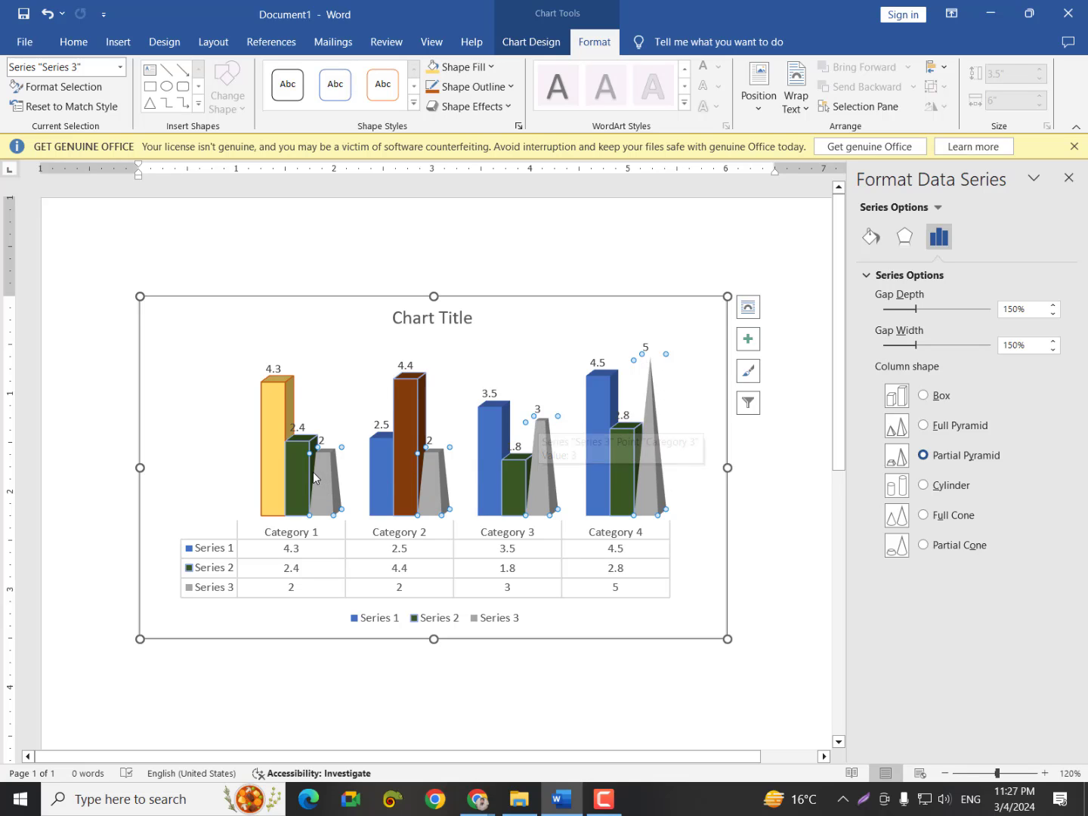
{"action": "left_click", "coordinate": [923, 486]}
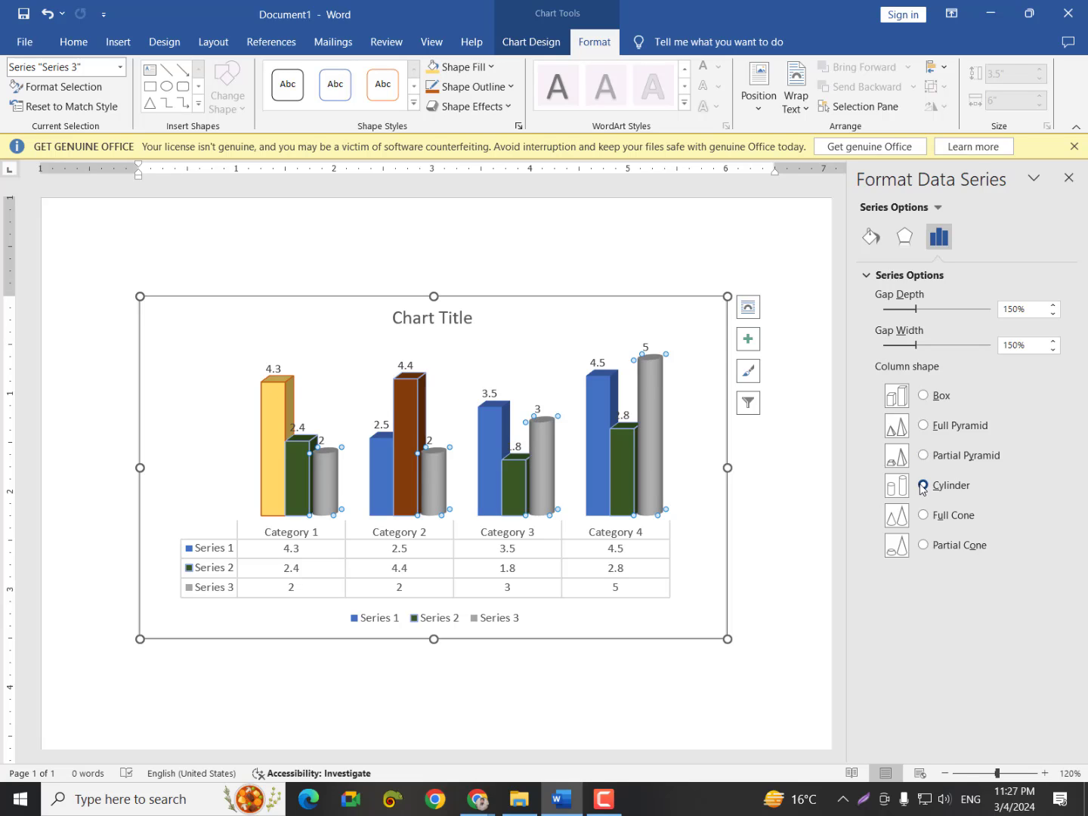
{"action": "left_click", "coordinate": [924, 516]}
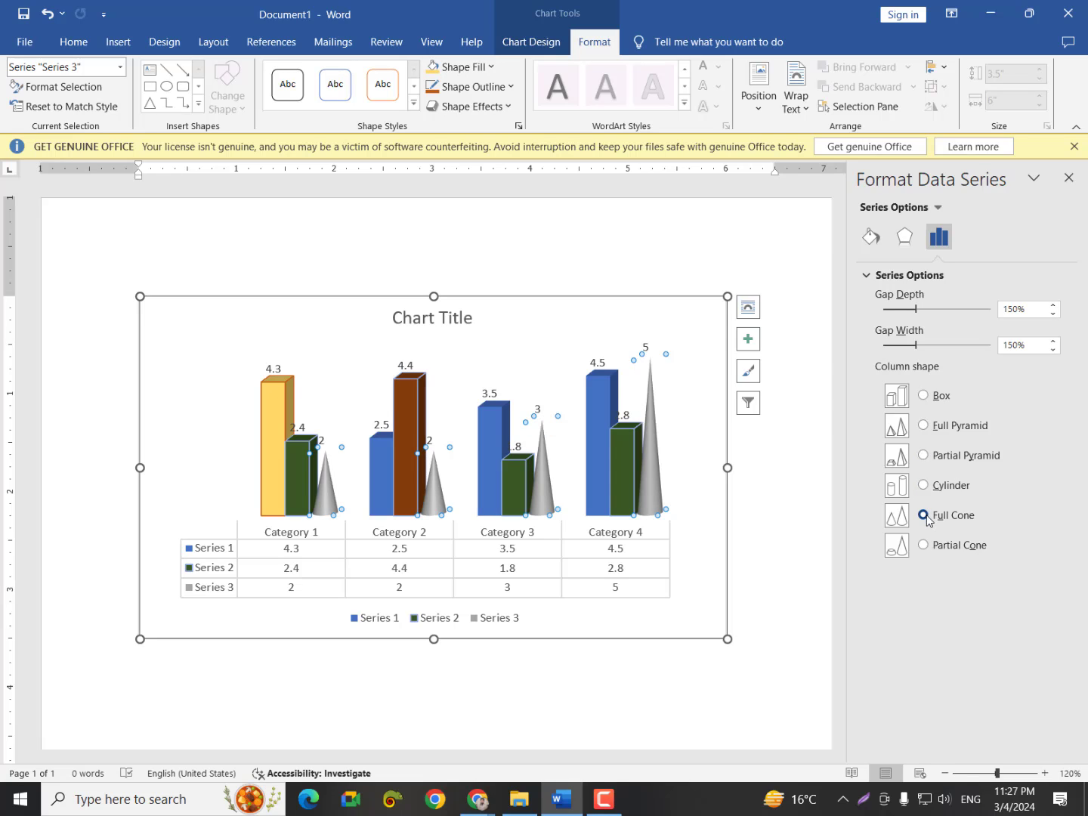
{"action": "left_click", "coordinate": [924, 545]}
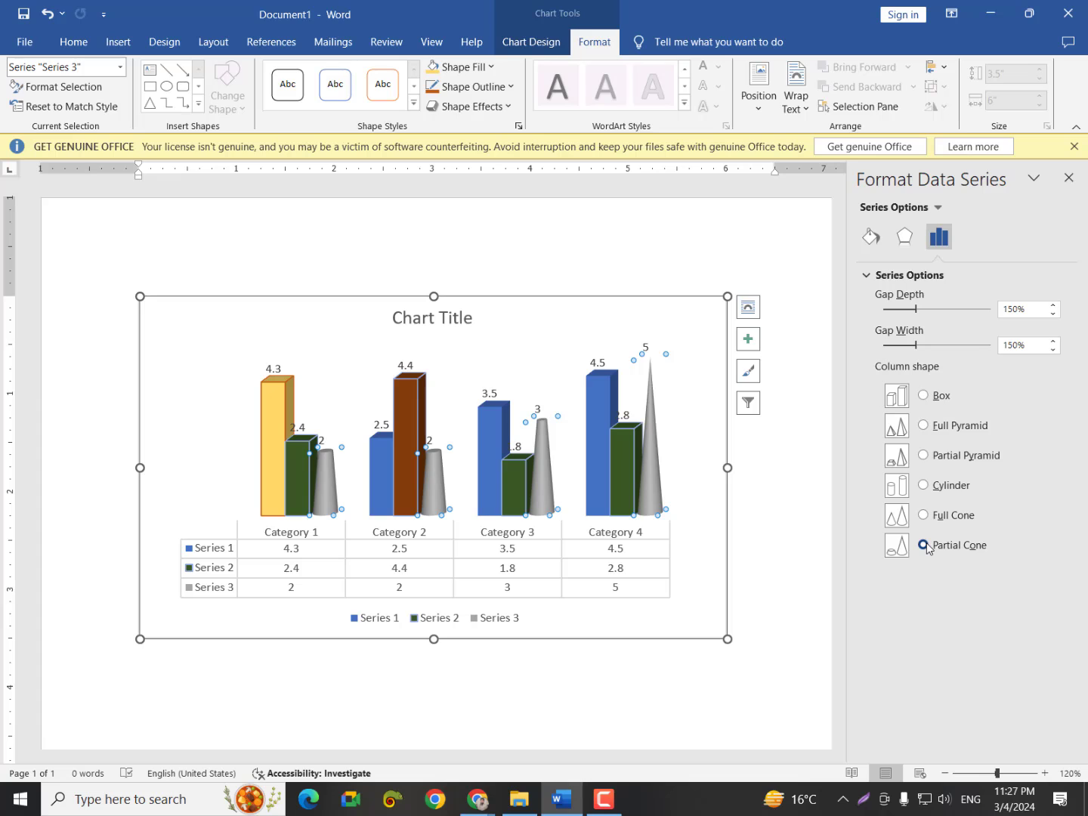
Give the chart area a solid fill in a lighter orange theme color
{"action": "left_click", "coordinate": [296, 428]}
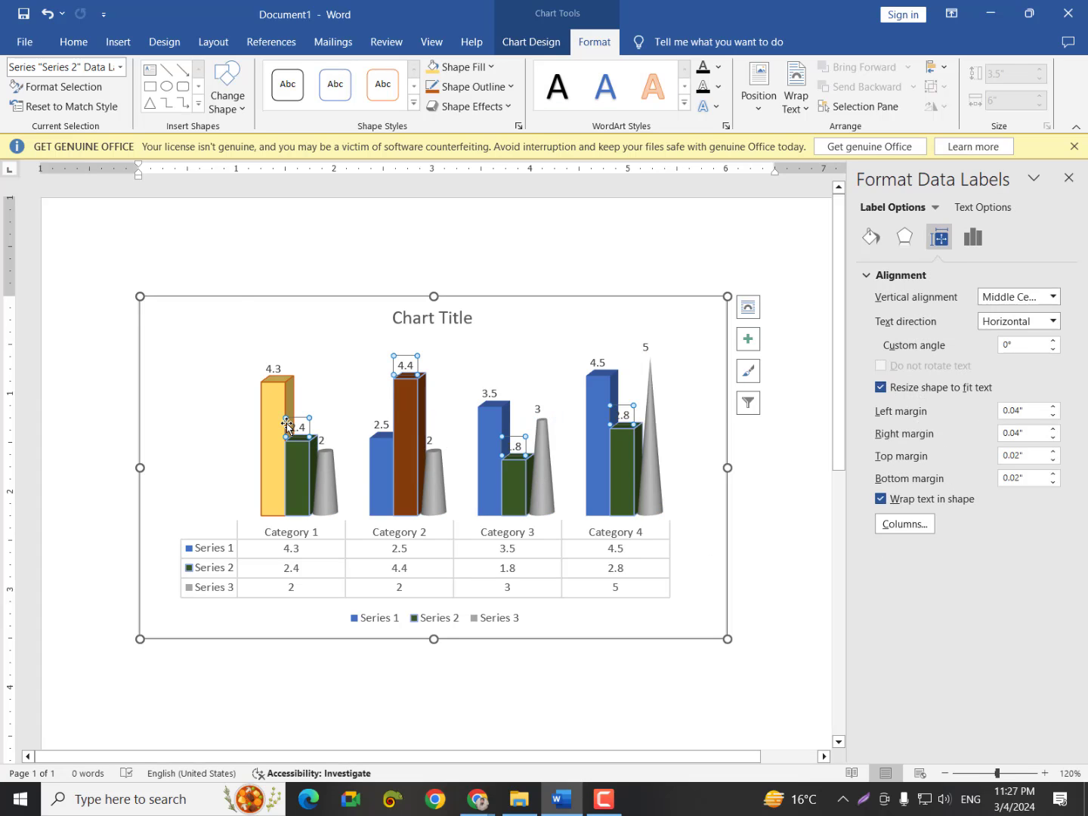
{"action": "left_click", "coordinate": [239, 295]}
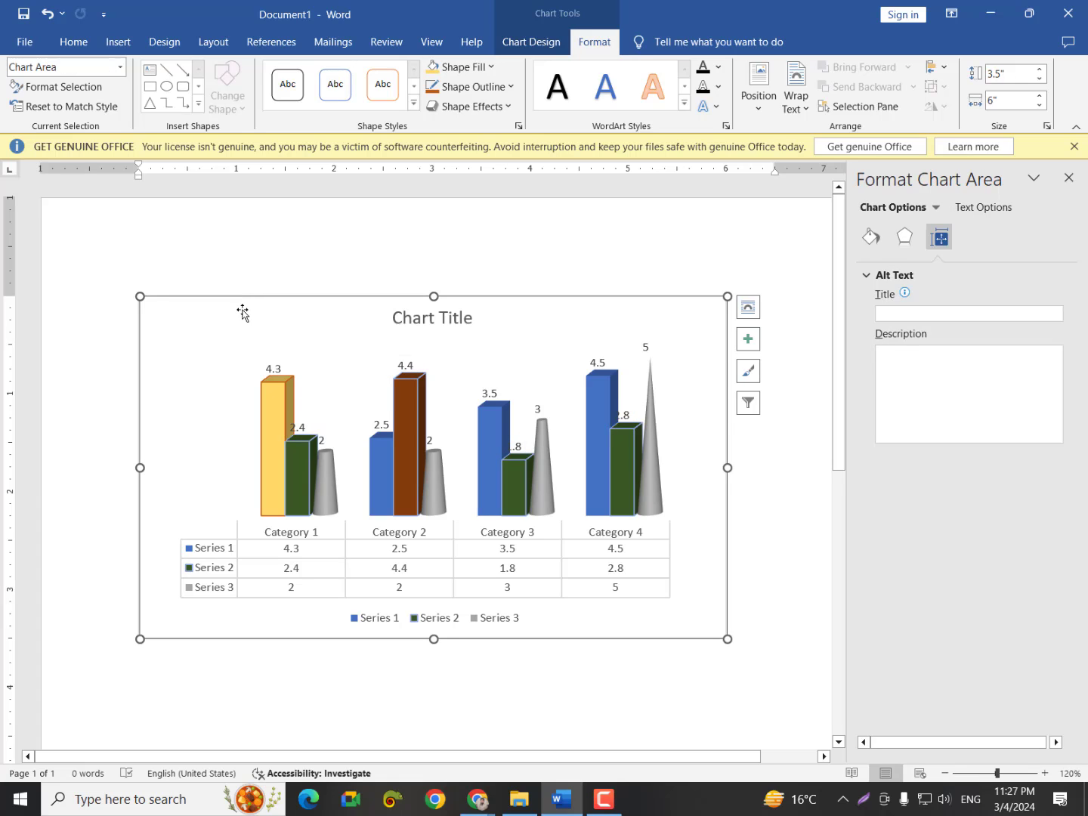
{"action": "left_click", "coordinate": [871, 238]}
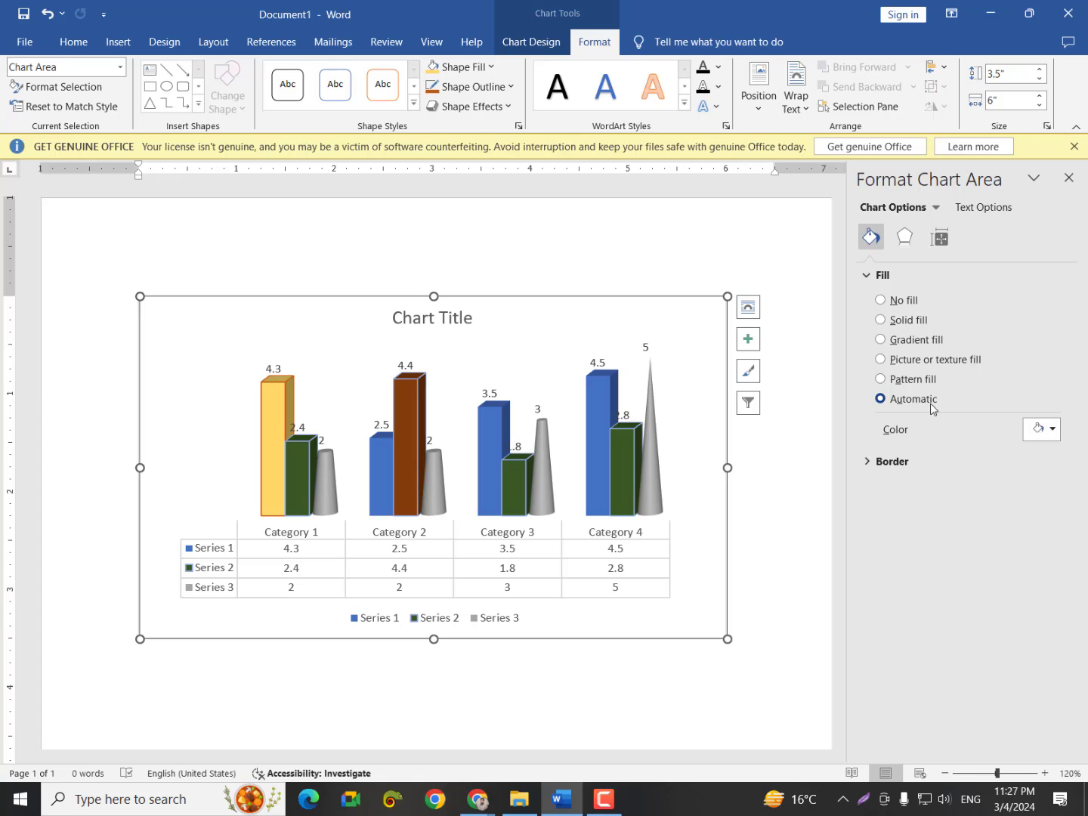
{"action": "left_click", "coordinate": [917, 321]}
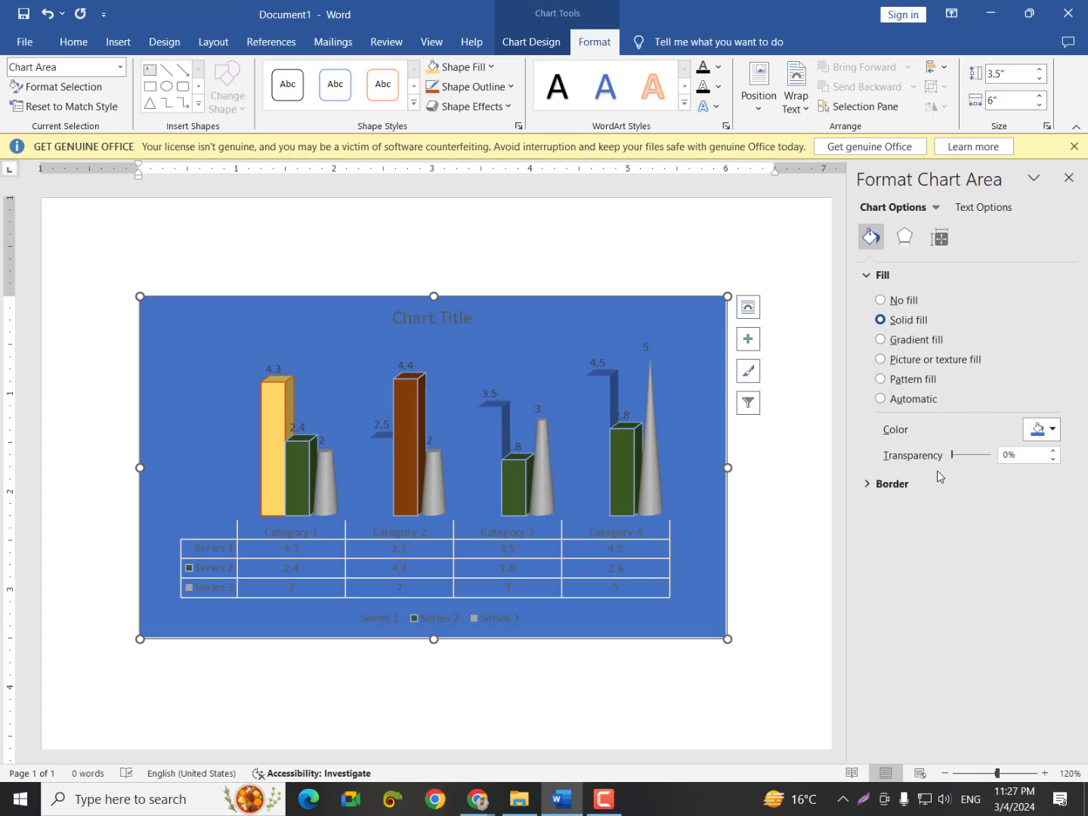
{"action": "left_click", "coordinate": [1040, 429]}
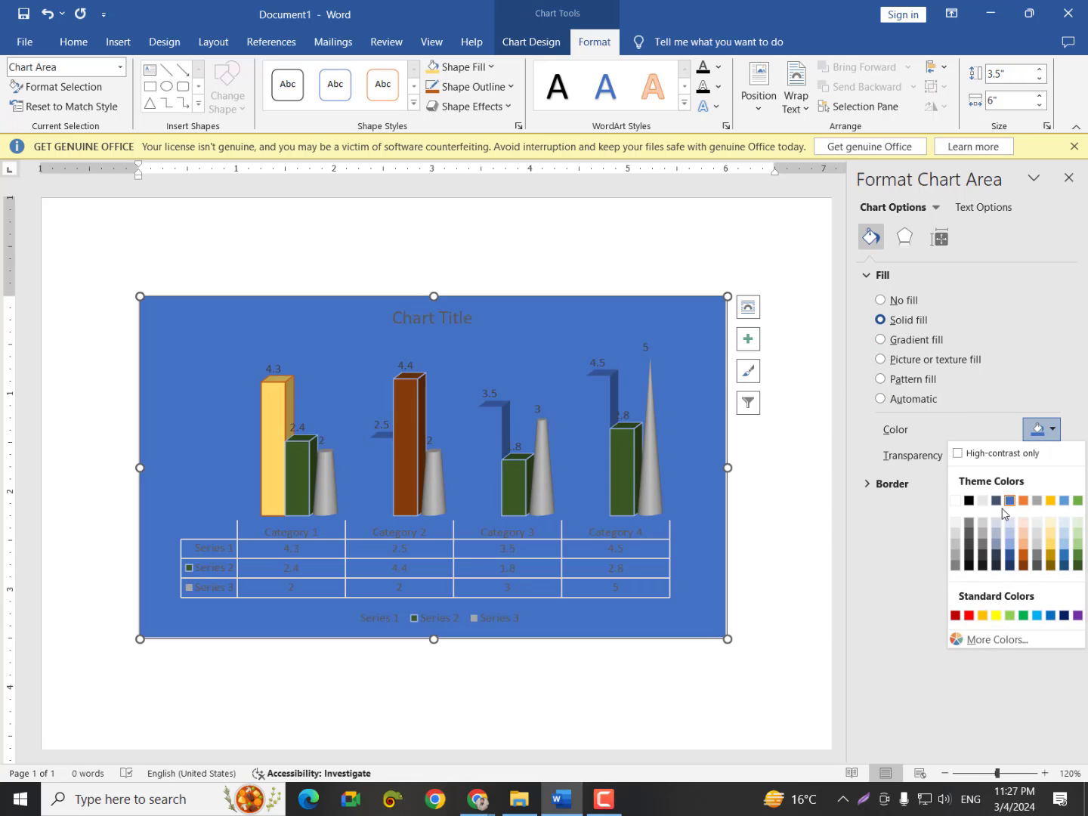
{"action": "left_click", "coordinate": [1024, 547]}
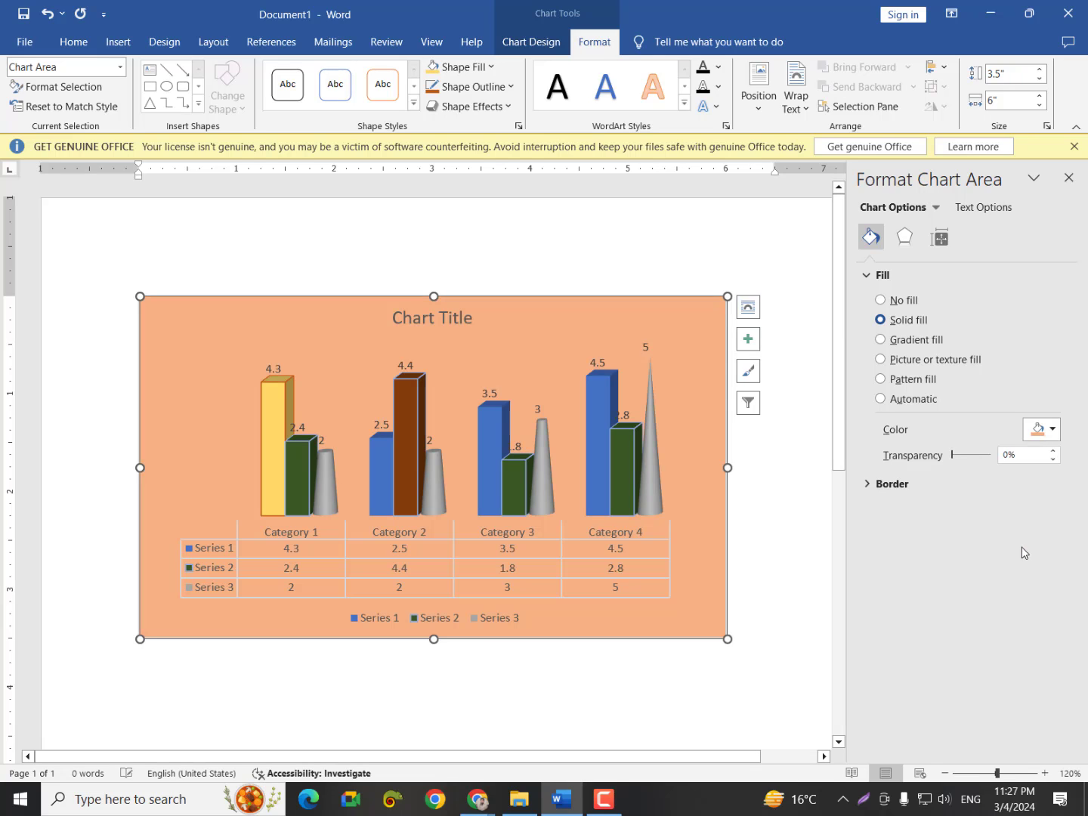
Change the column shape of both Series 1 and Series 2 to Full Pyramid
{"action": "left_click", "coordinate": [275, 427]}
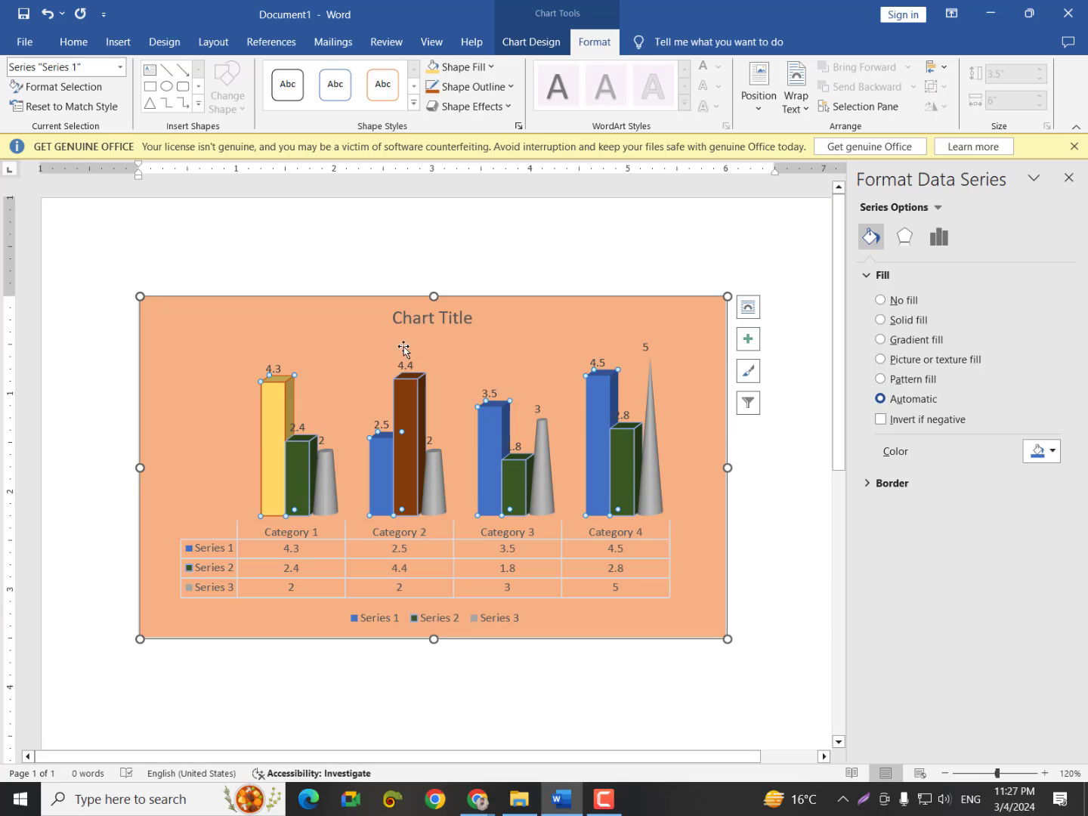
{"action": "right_click", "coordinate": [279, 434]}
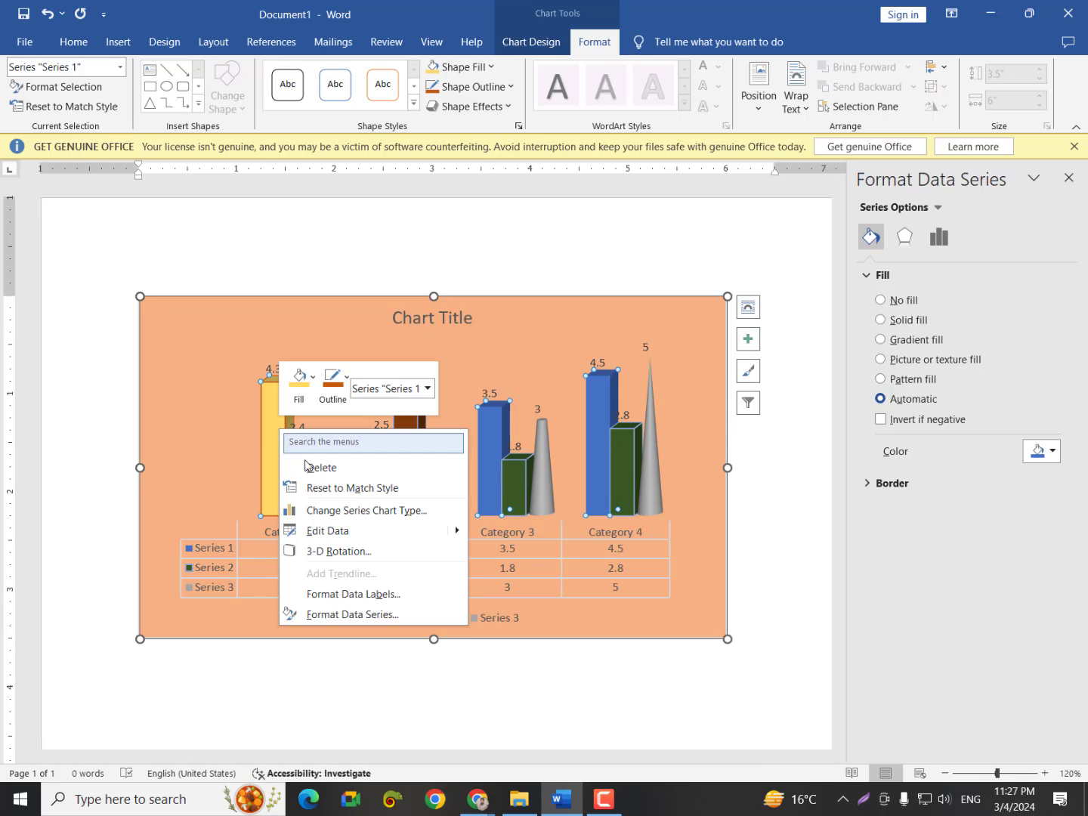
{"action": "left_click", "coordinate": [338, 615]}
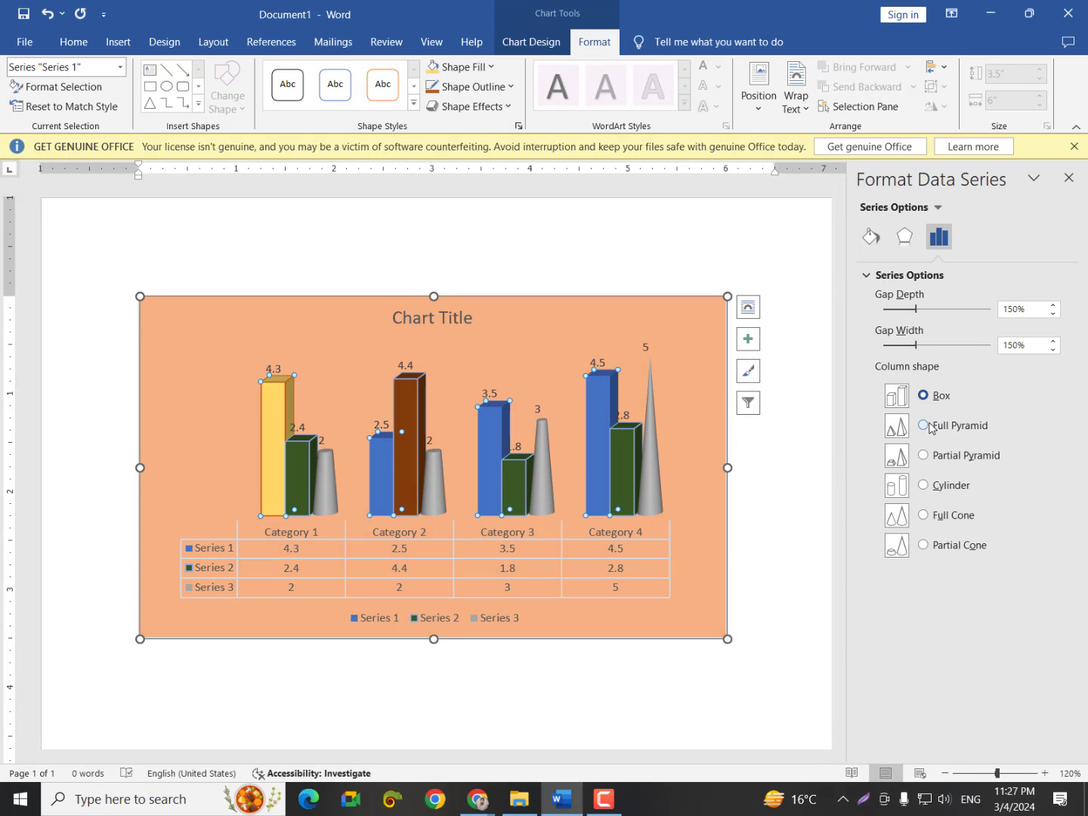
{"action": "left_click", "coordinate": [930, 427]}
{"action": "left_click", "coordinate": [302, 462]}
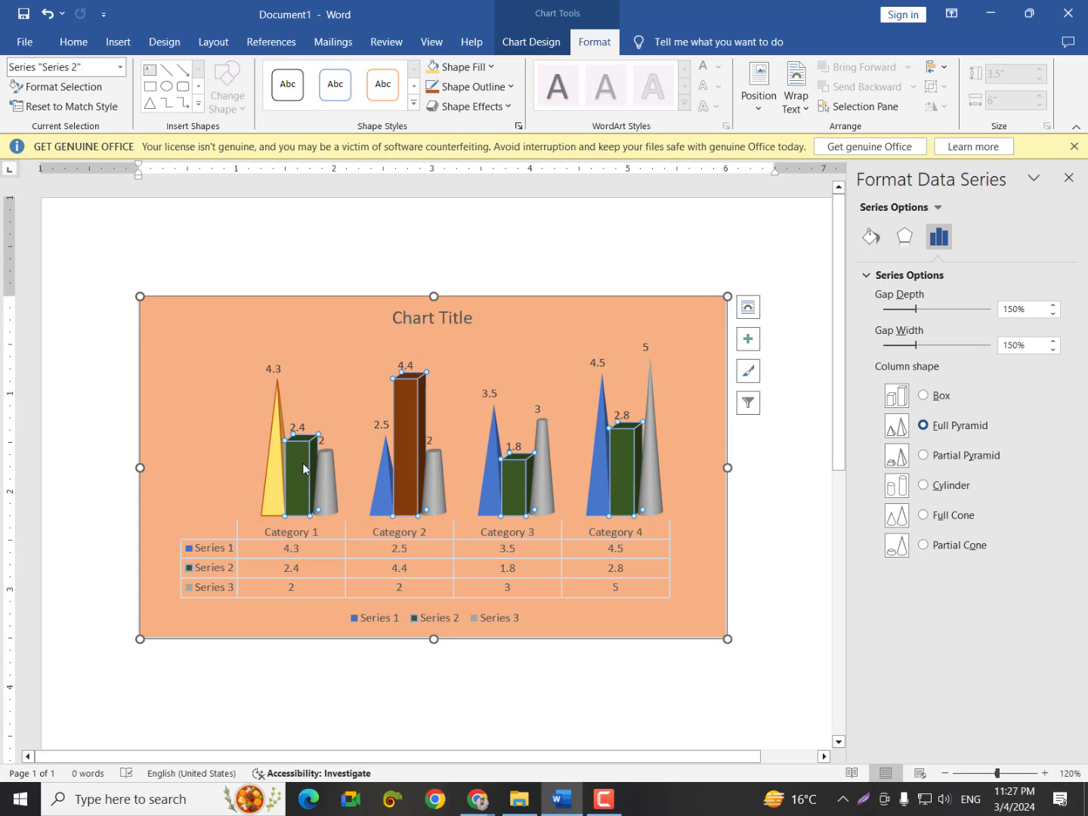
{"action": "left_click", "coordinate": [923, 425]}
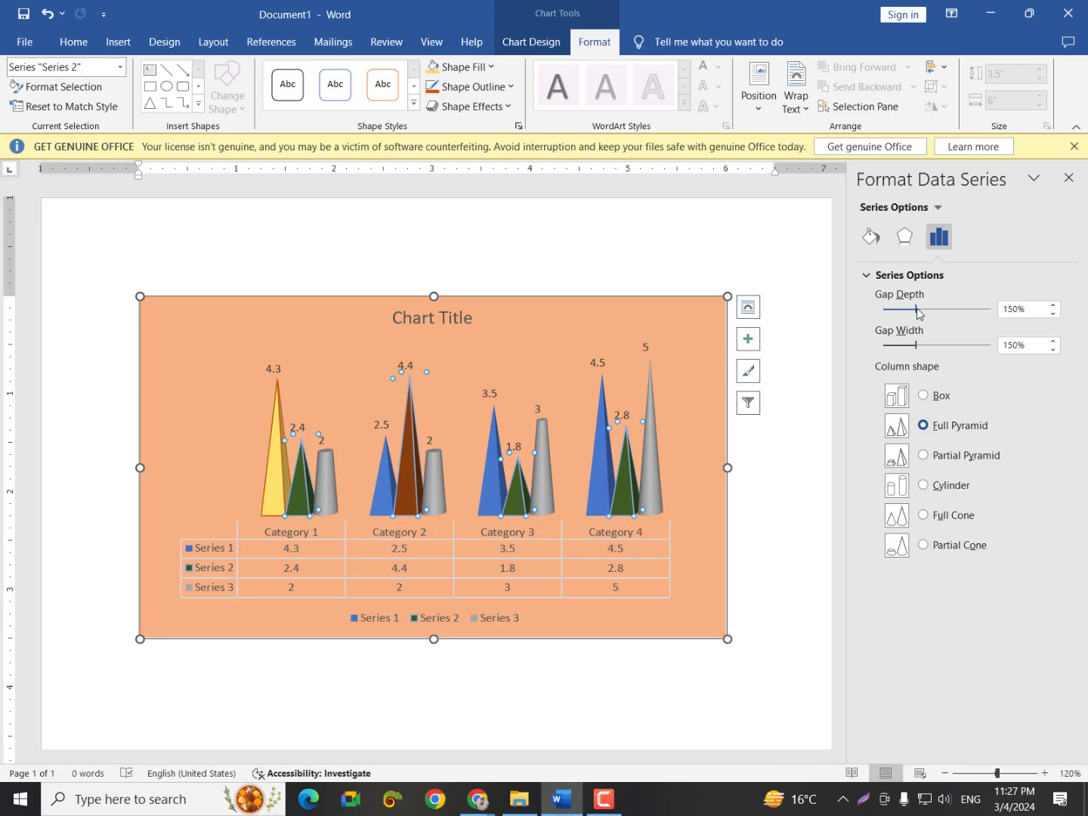
Increase the gap depth of the chart's columns to 289% and their gap width to 318%
{"action": "left_click", "coordinate": [1052, 306]}
{"action": "left_click", "coordinate": [1052, 305]}
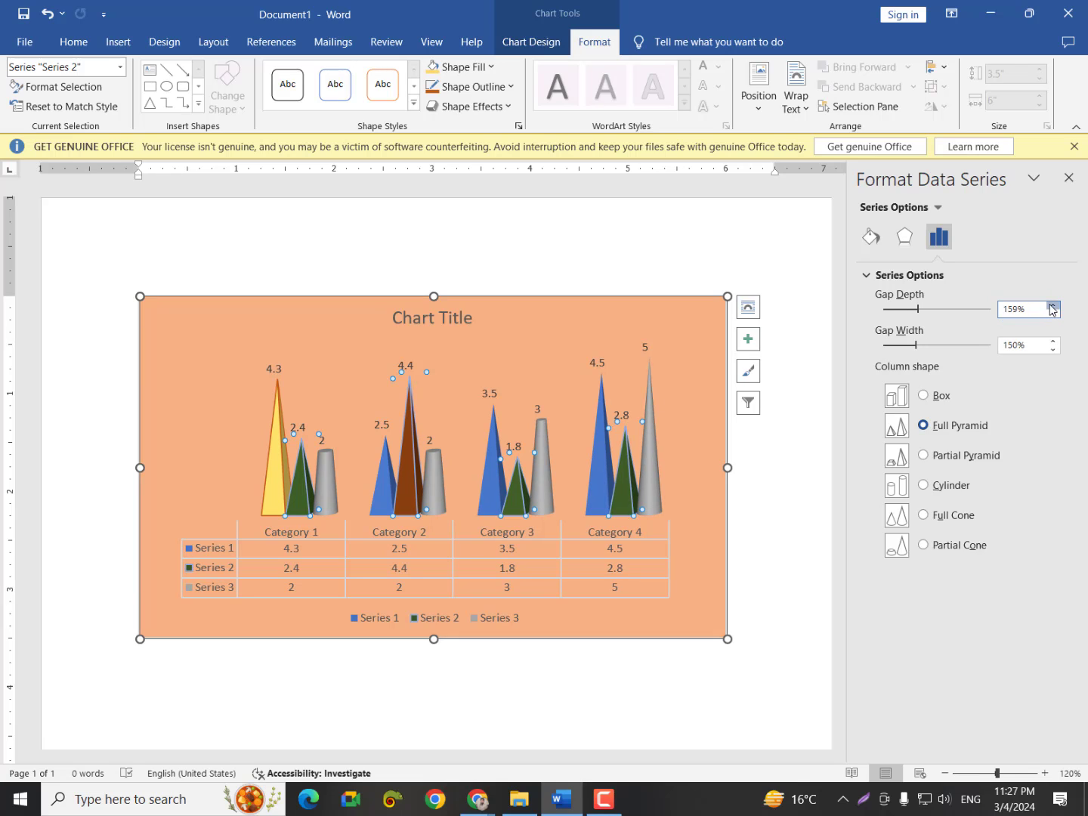
{"action": "left_click", "coordinate": [1052, 305]}
{"action": "left_click", "coordinate": [1052, 305]}
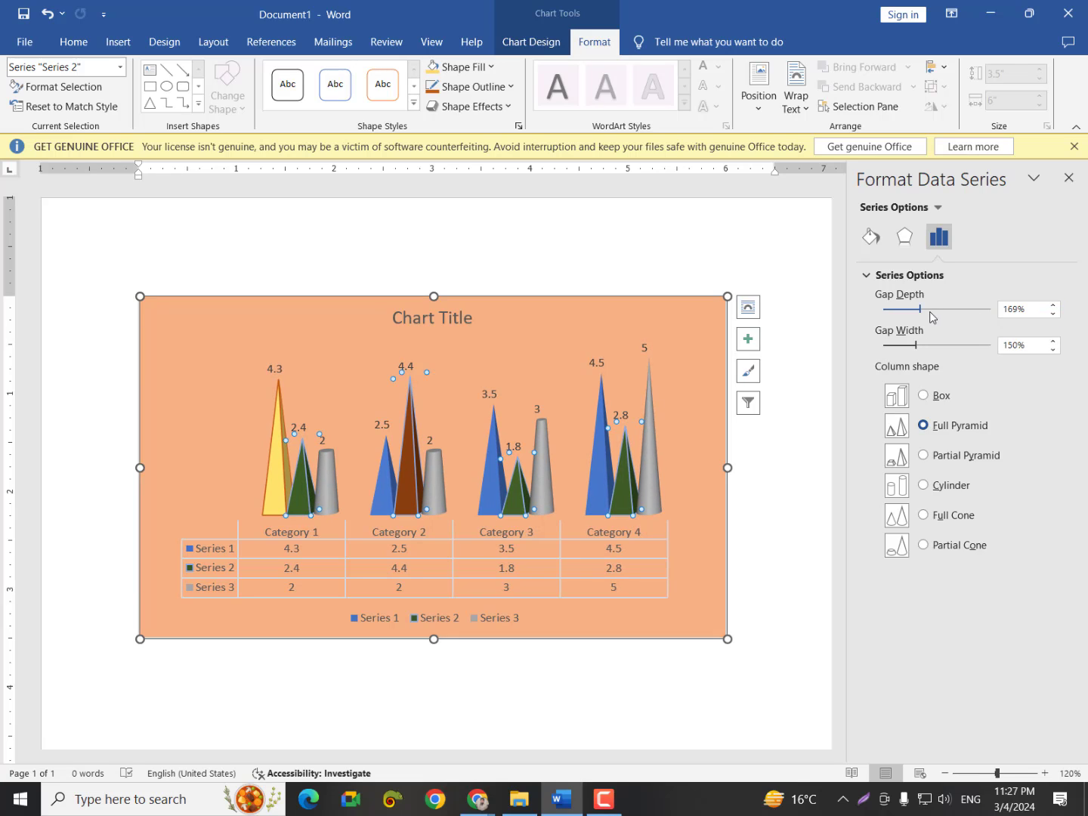
{"action": "left_click_drag", "start_coordinate": [920, 310], "coordinate": [945, 310]}
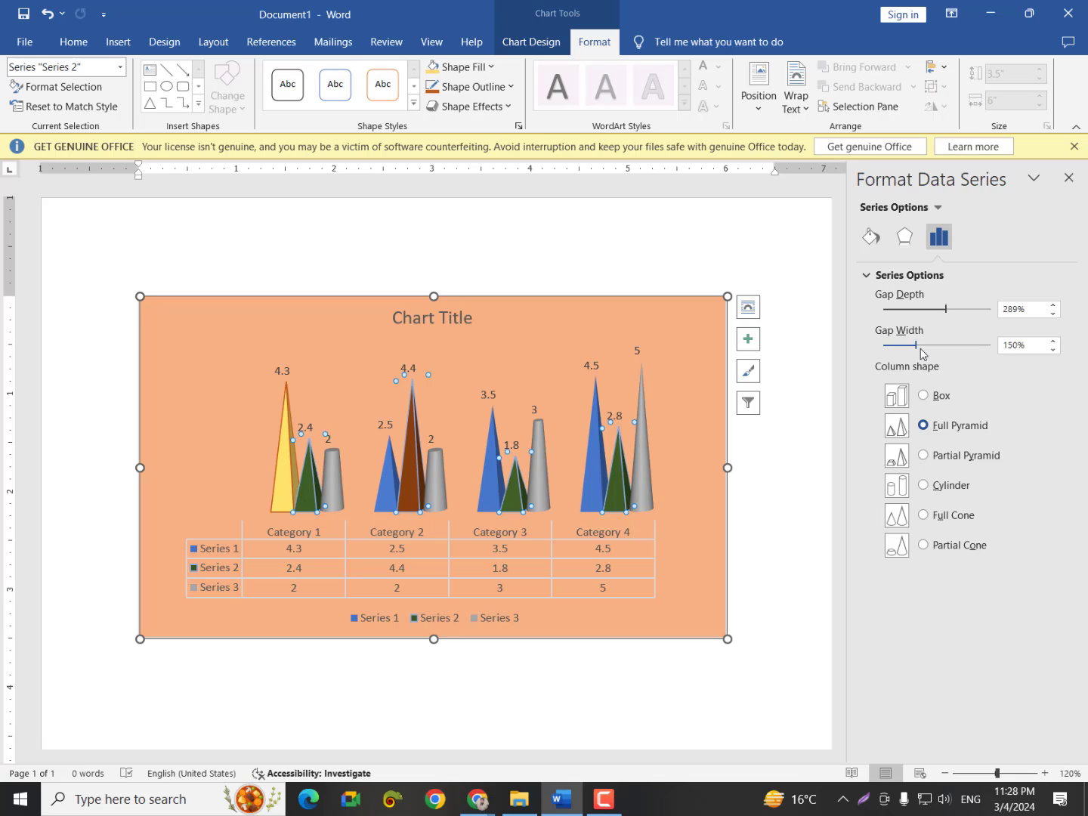
{"action": "left_click_drag", "start_coordinate": [917, 348], "coordinate": [952, 347]}
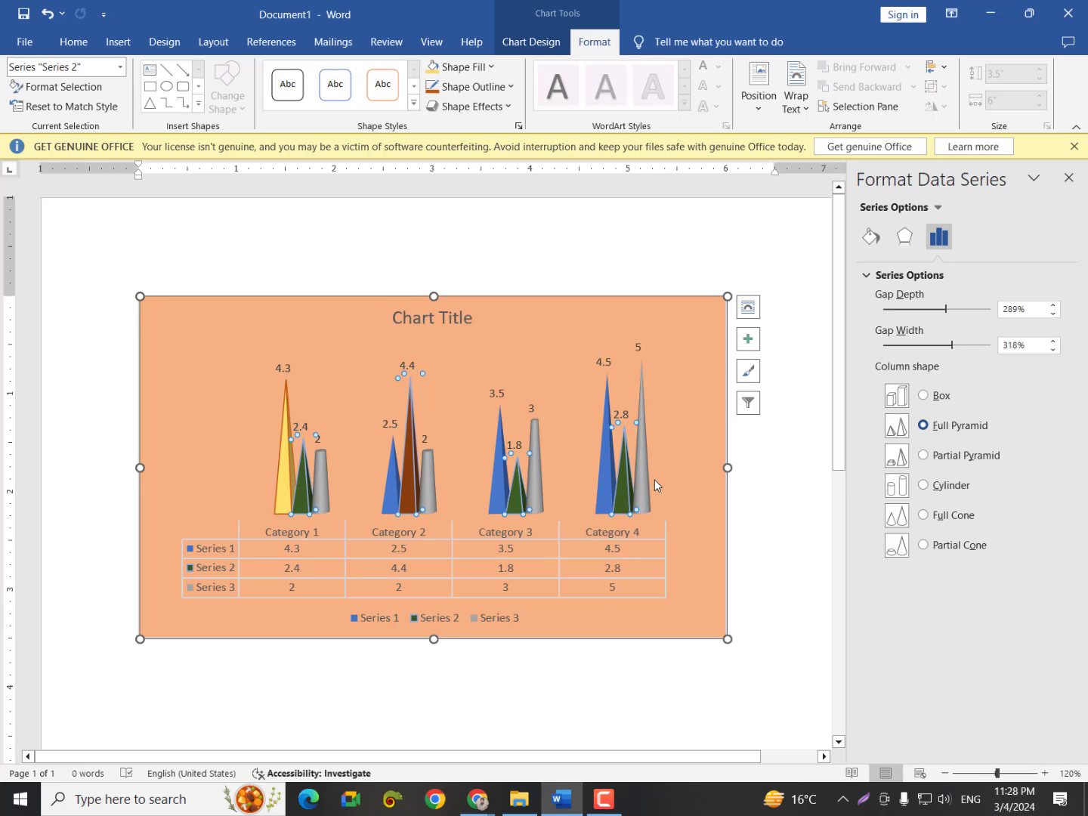
Try a gradient fill on Series 2, and replace it with the woman-in-business-suit-smiling-with-arms-crossed picture from the Desktop
{"action": "left_click", "coordinate": [872, 237]}
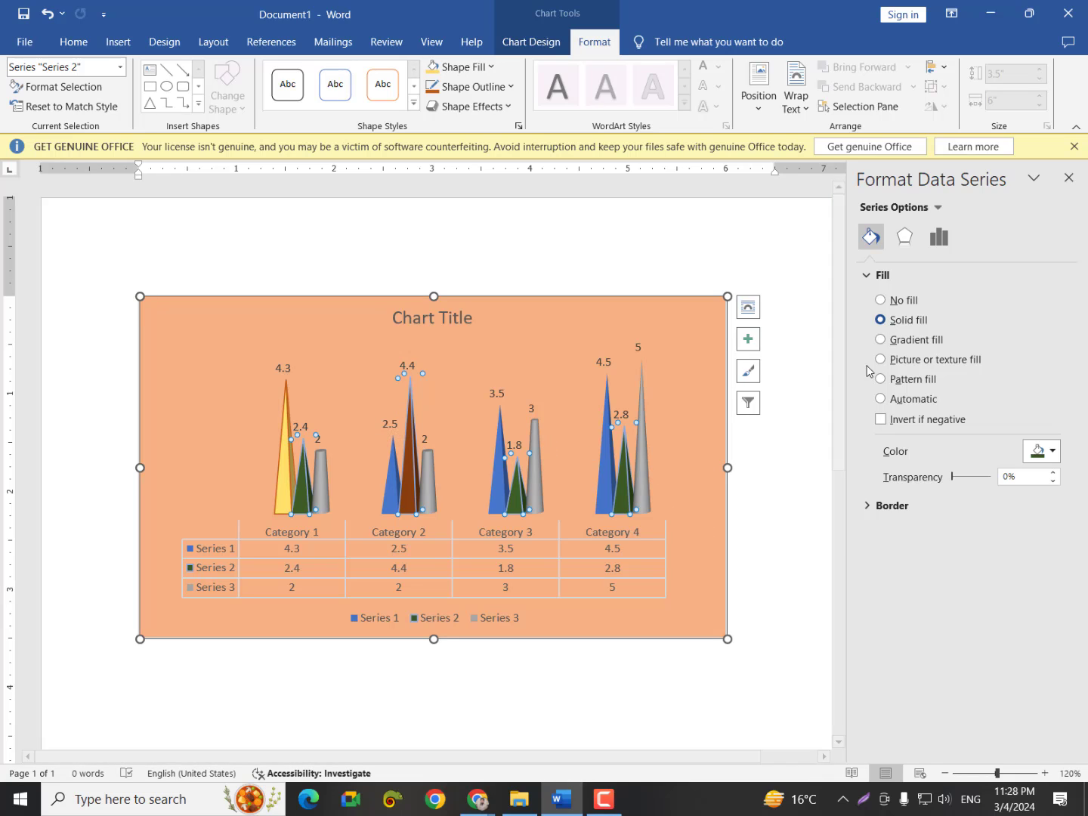
{"action": "left_click", "coordinate": [881, 344]}
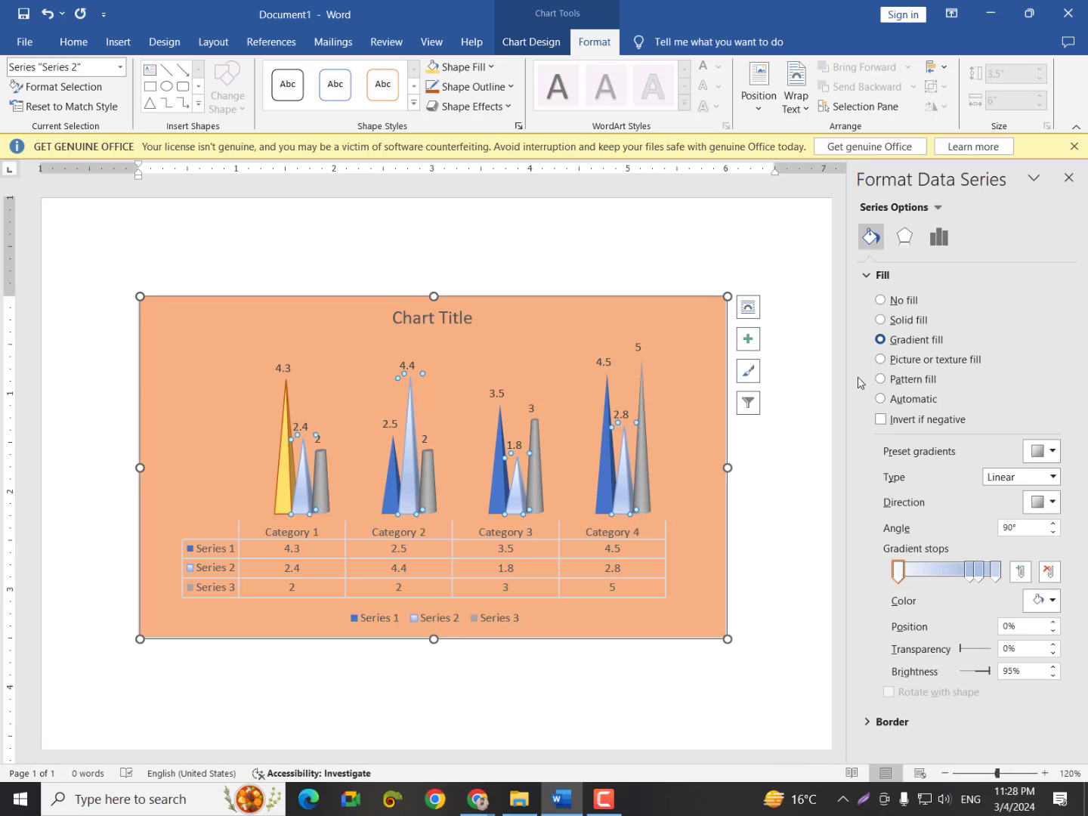
{"action": "left_click", "coordinate": [880, 360]}
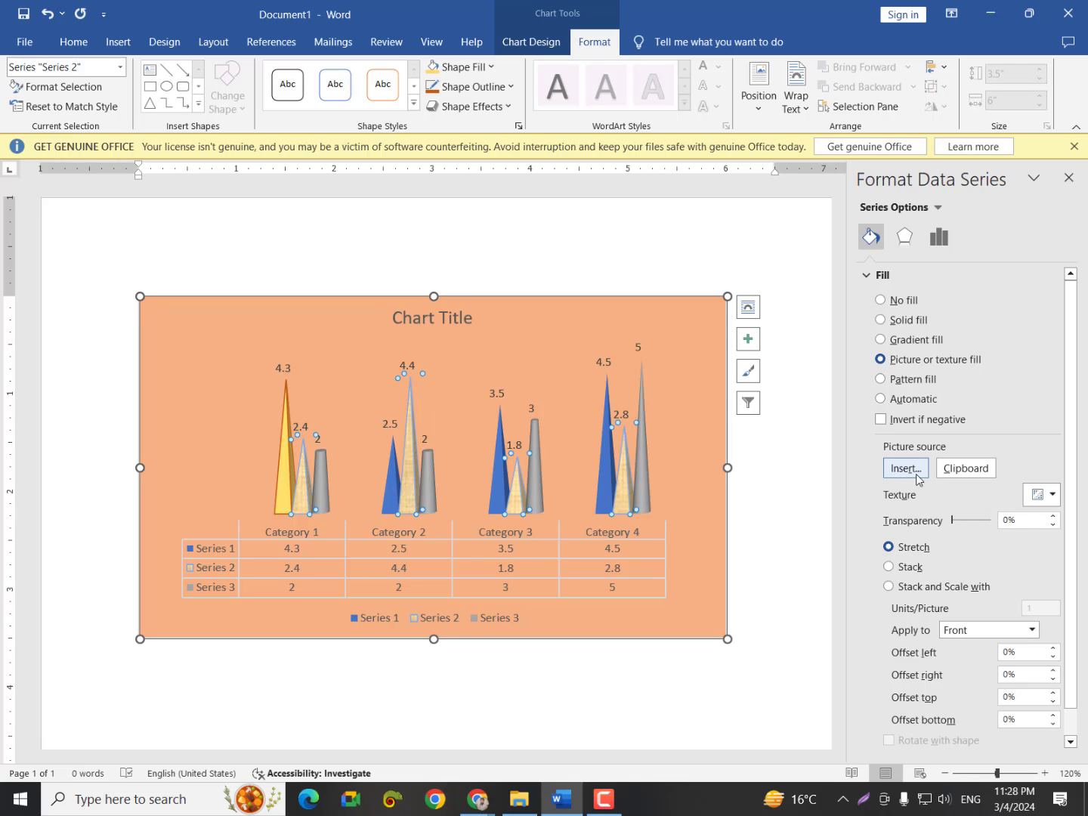
{"action": "left_click", "coordinate": [905, 468]}
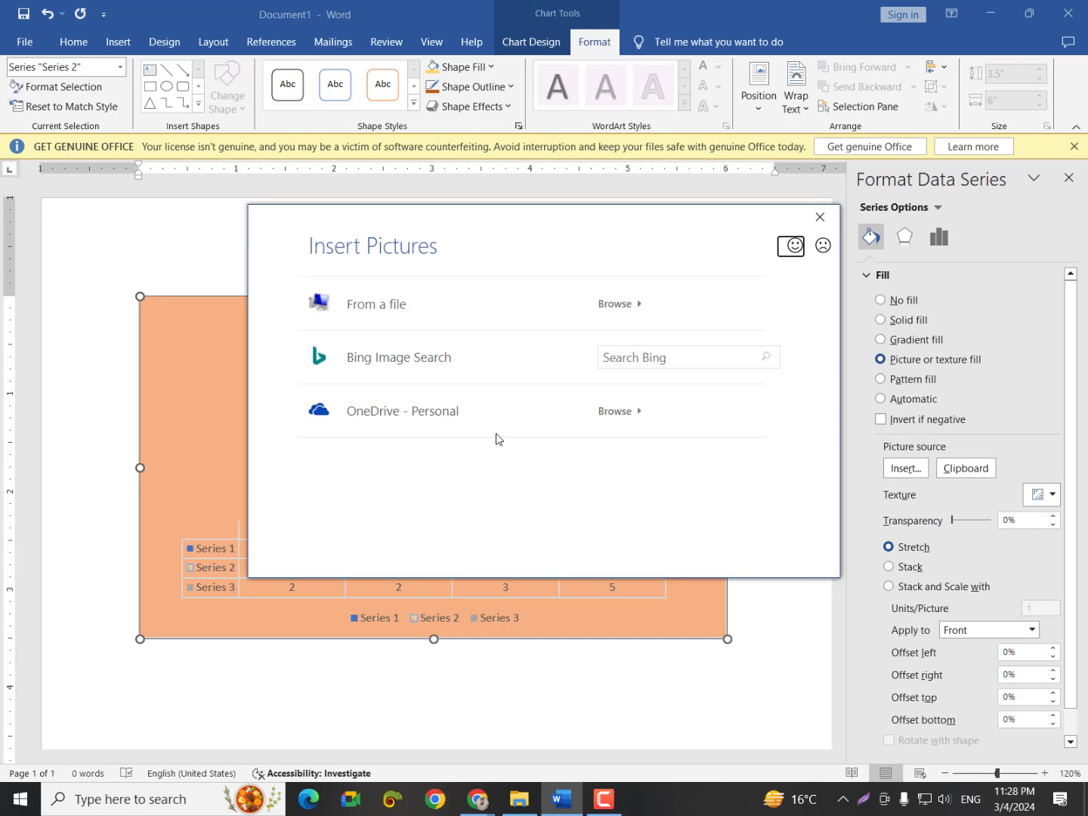
{"action": "left_click", "coordinate": [368, 323]}
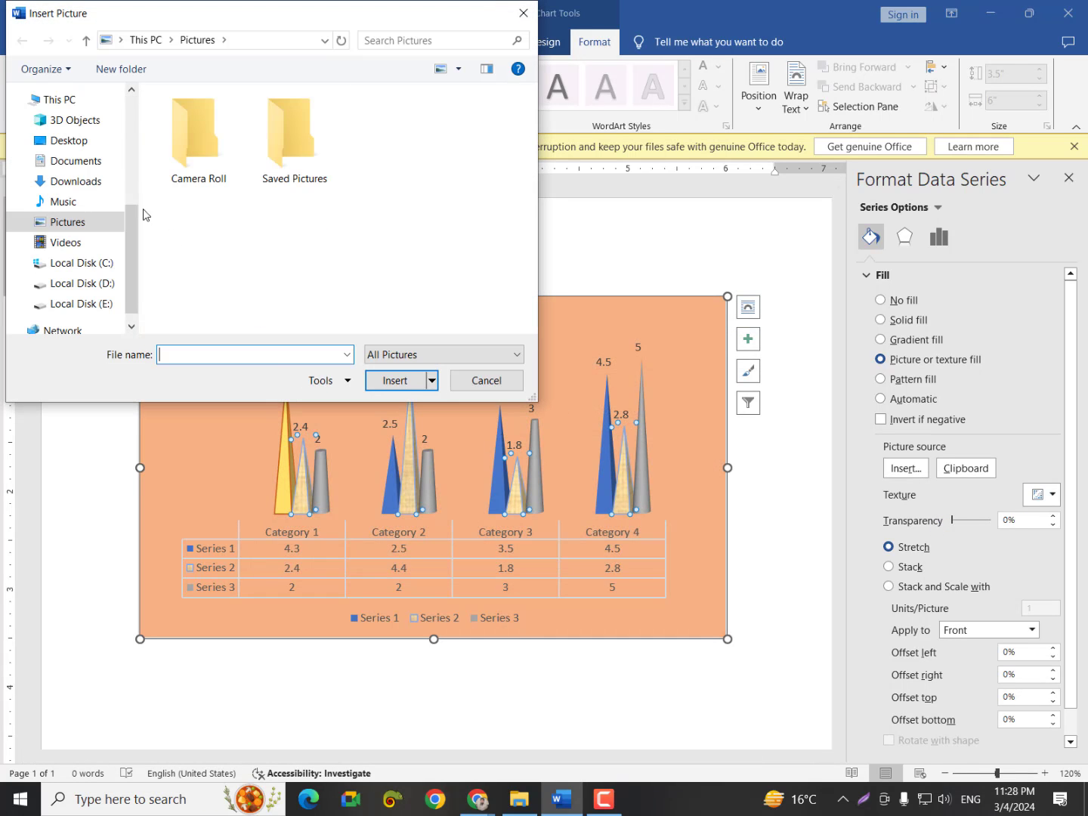
{"action": "left_click", "coordinate": [76, 142]}
{"action": "scroll", "coordinate": [408, 261], "scroll_direction": "down", "scroll_amount": 6}
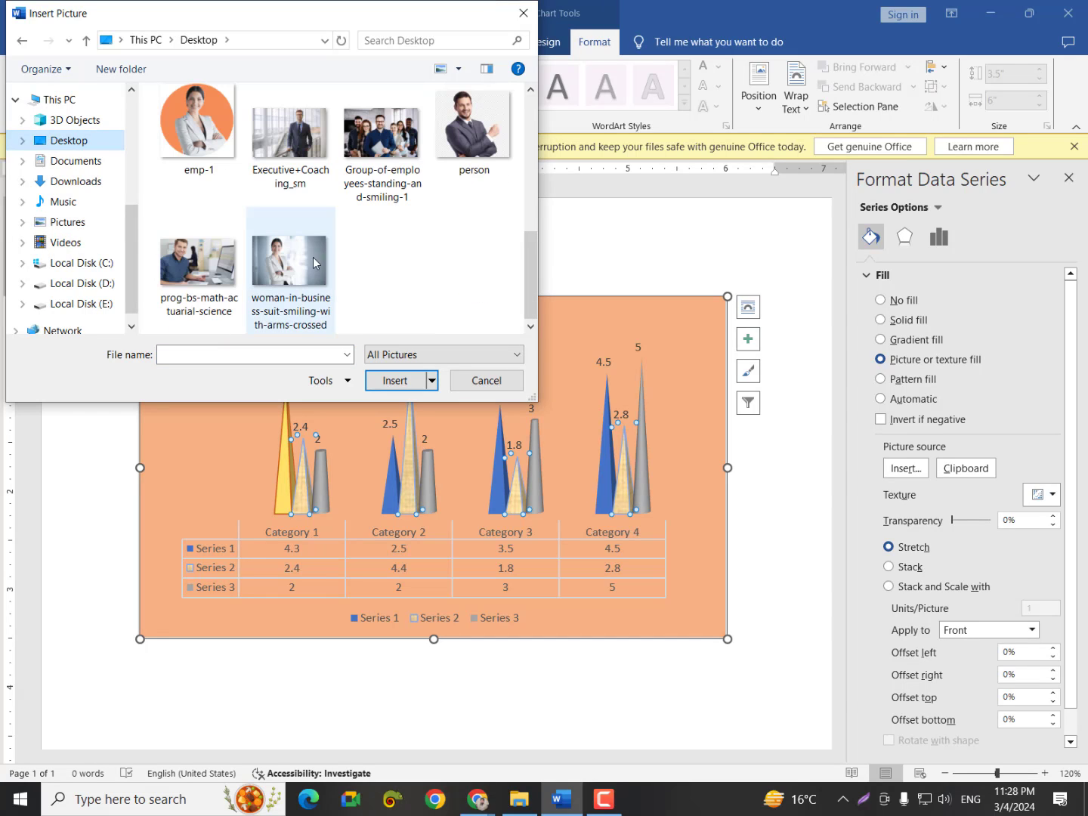
{"action": "left_click", "coordinate": [302, 272]}
{"action": "left_click", "coordinate": [425, 389]}
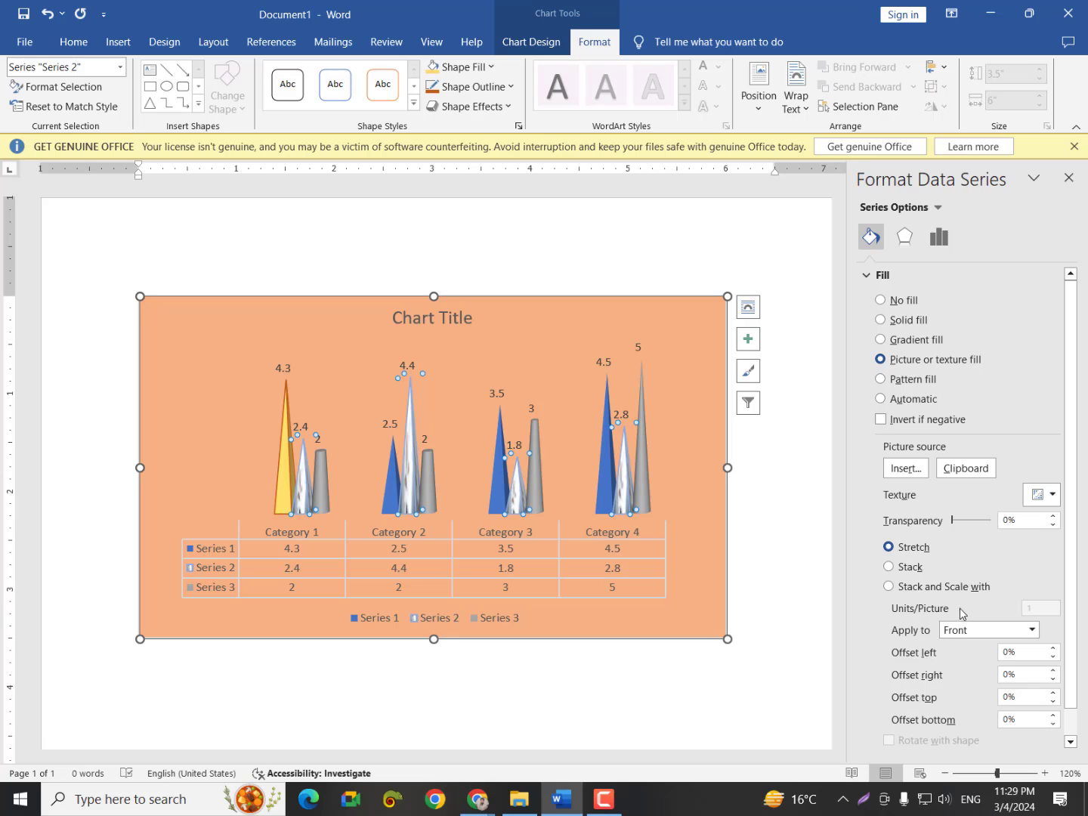
Fill Series 2 with a wide downward diagonal stripe pattern using a darker orange theme color as foreground
{"action": "left_click", "coordinate": [882, 380]}
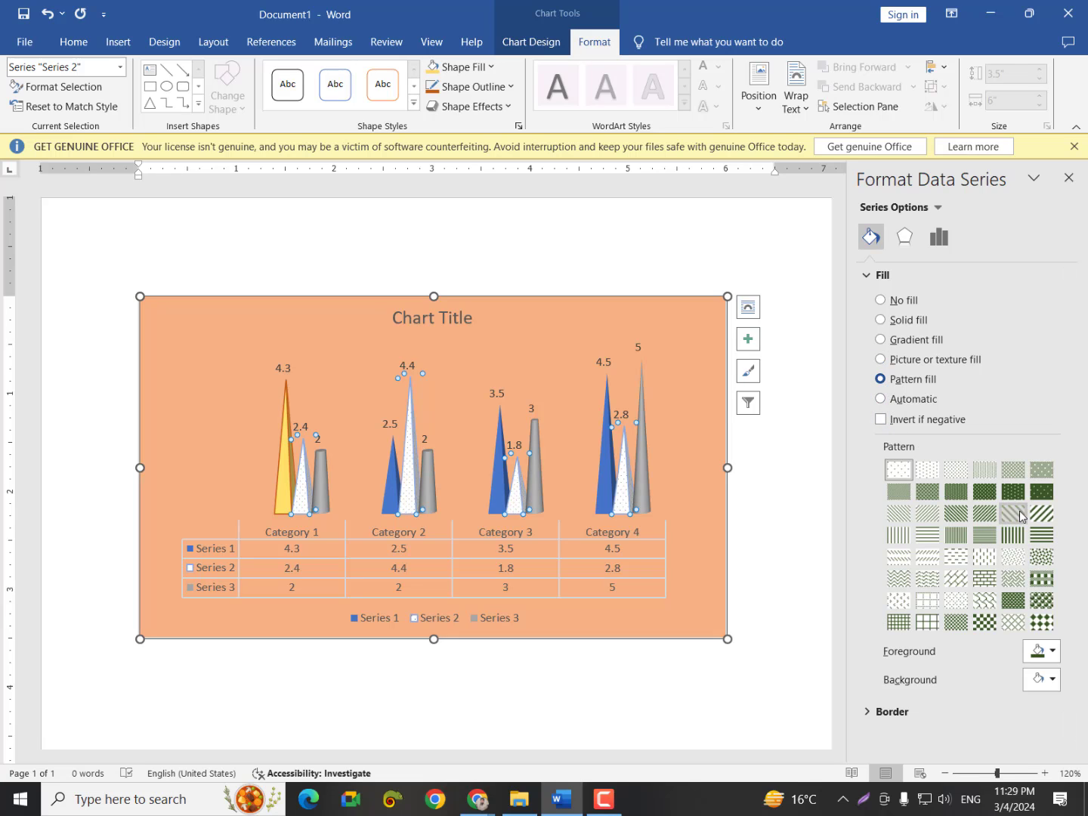
{"action": "left_click", "coordinate": [1015, 514]}
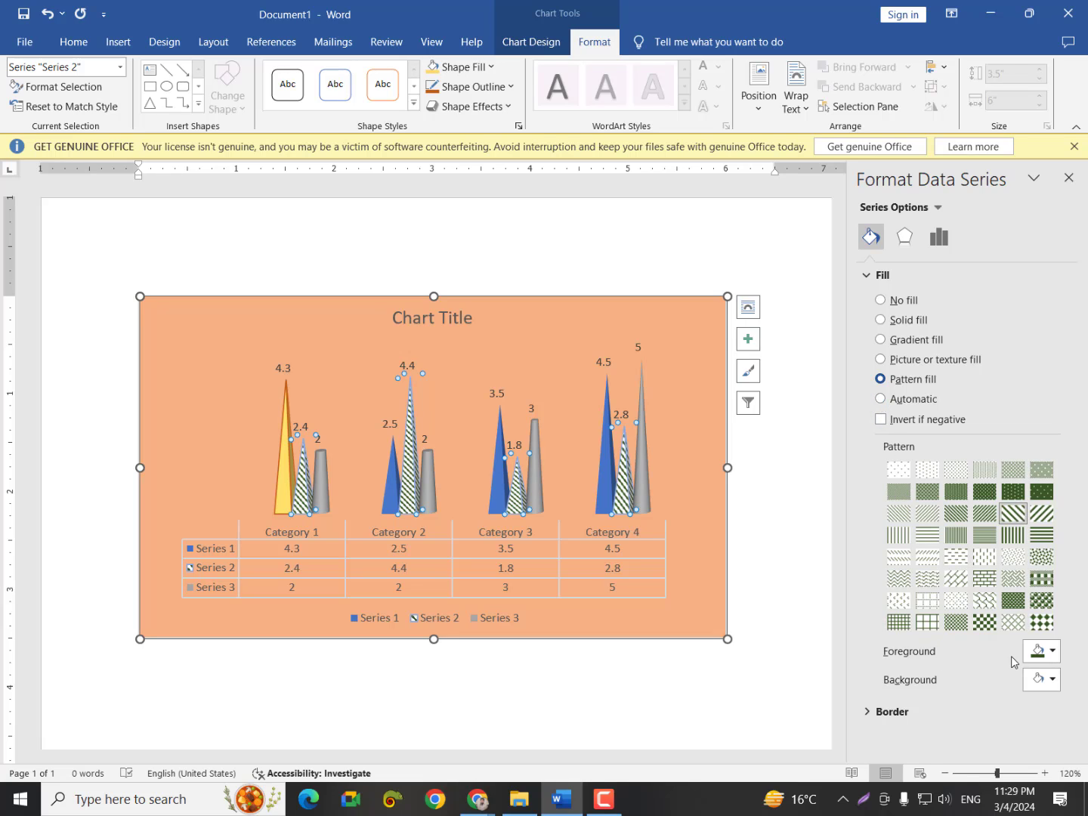
{"action": "left_click", "coordinate": [1037, 651]}
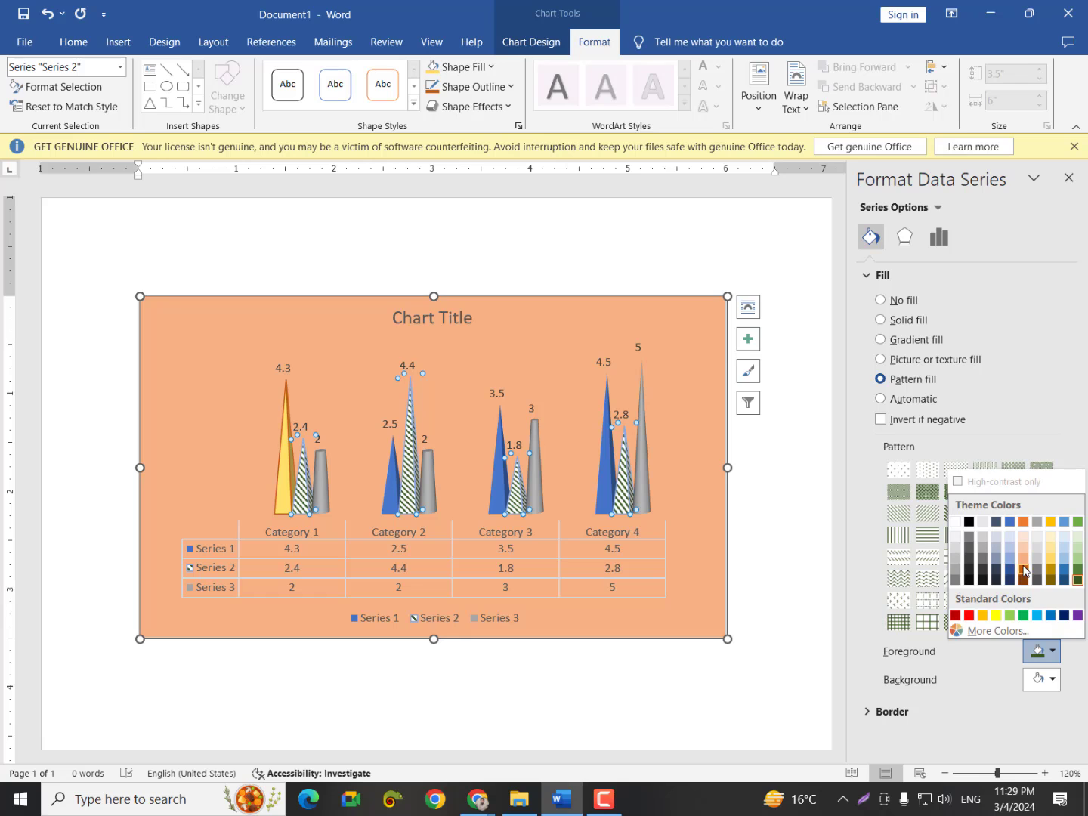
{"action": "left_click", "coordinate": [1022, 570]}
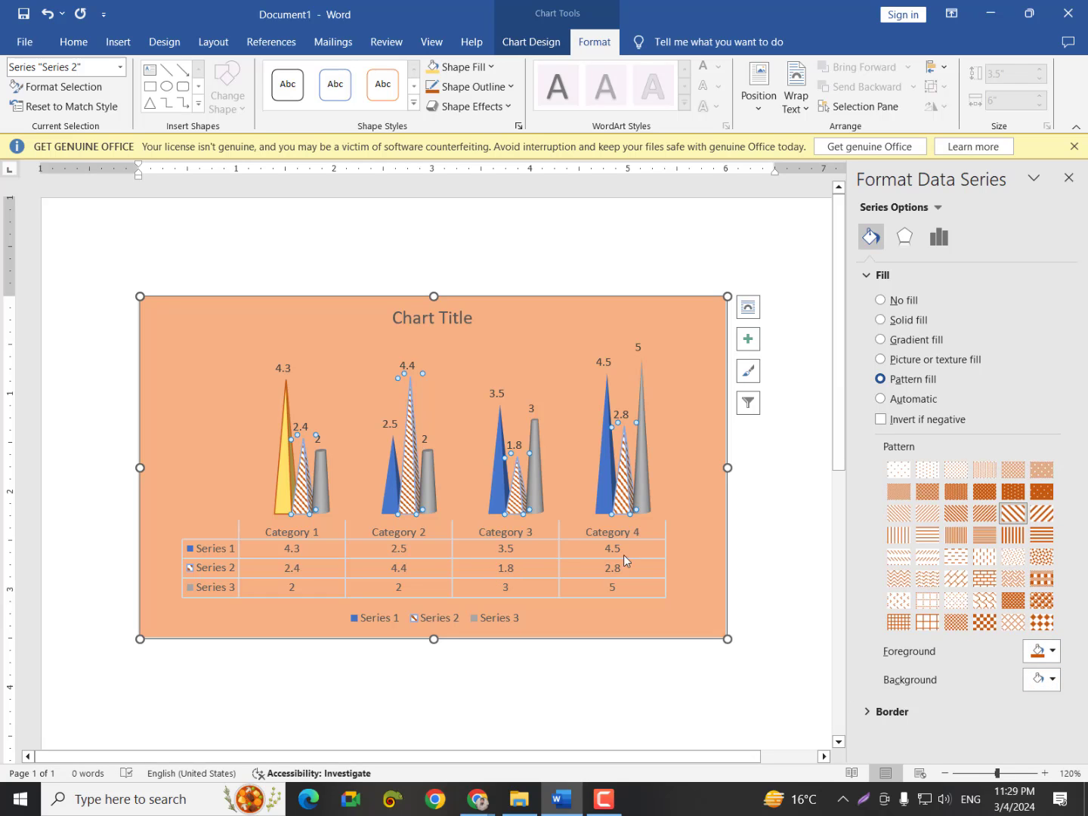
Close the formatting pane and delete the 3-D clustered column chart from the document
{"action": "left_click", "coordinate": [731, 569]}
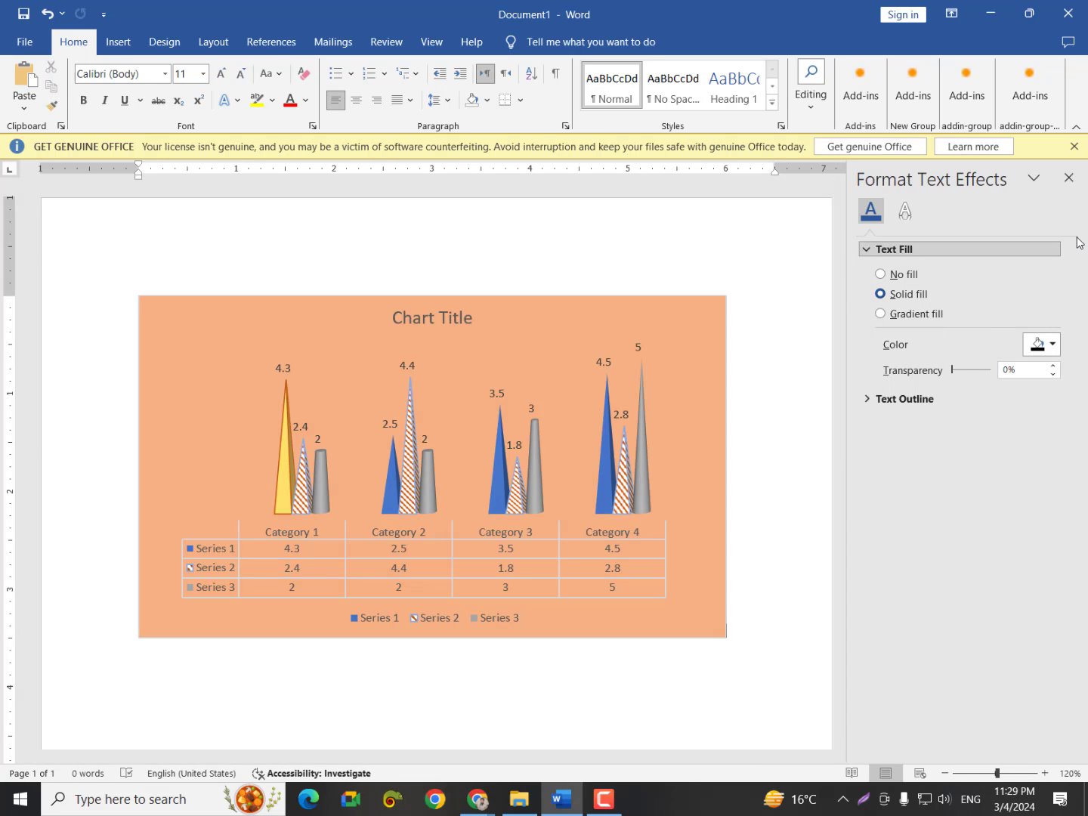
{"action": "left_click", "coordinate": [1069, 178]}
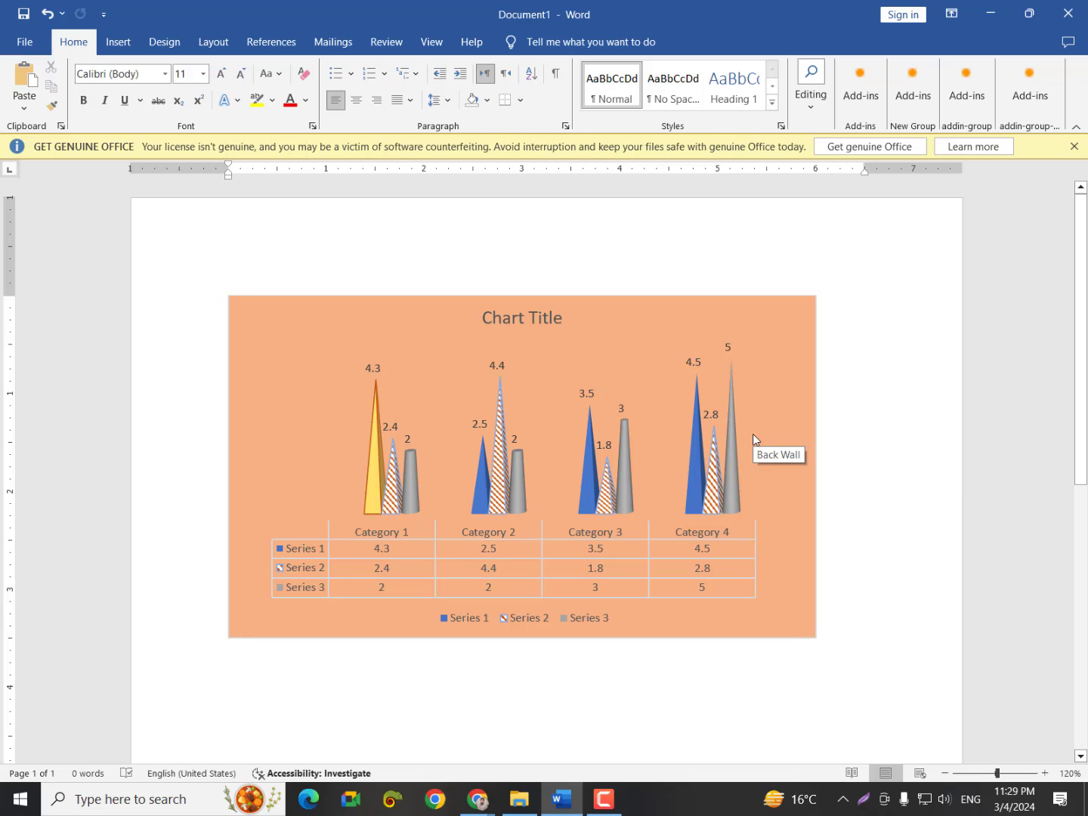
{"action": "left_click", "coordinate": [699, 465]}
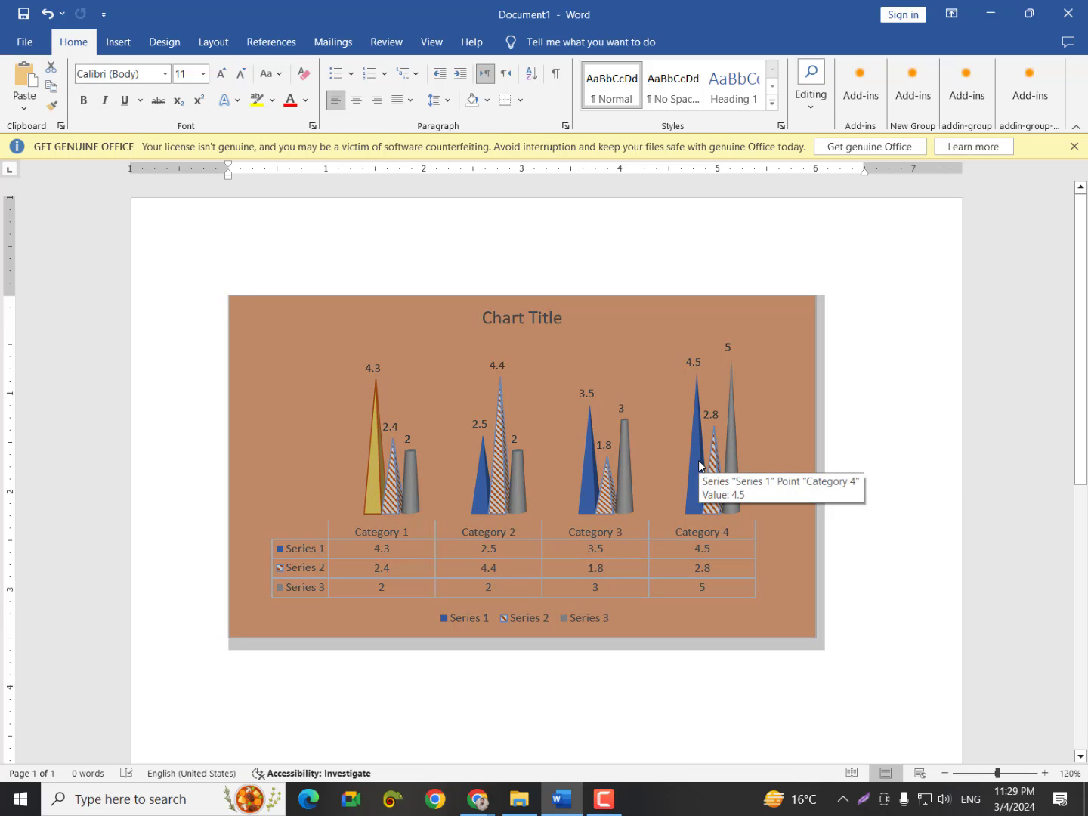
{"action": "key", "text": "Delete"}
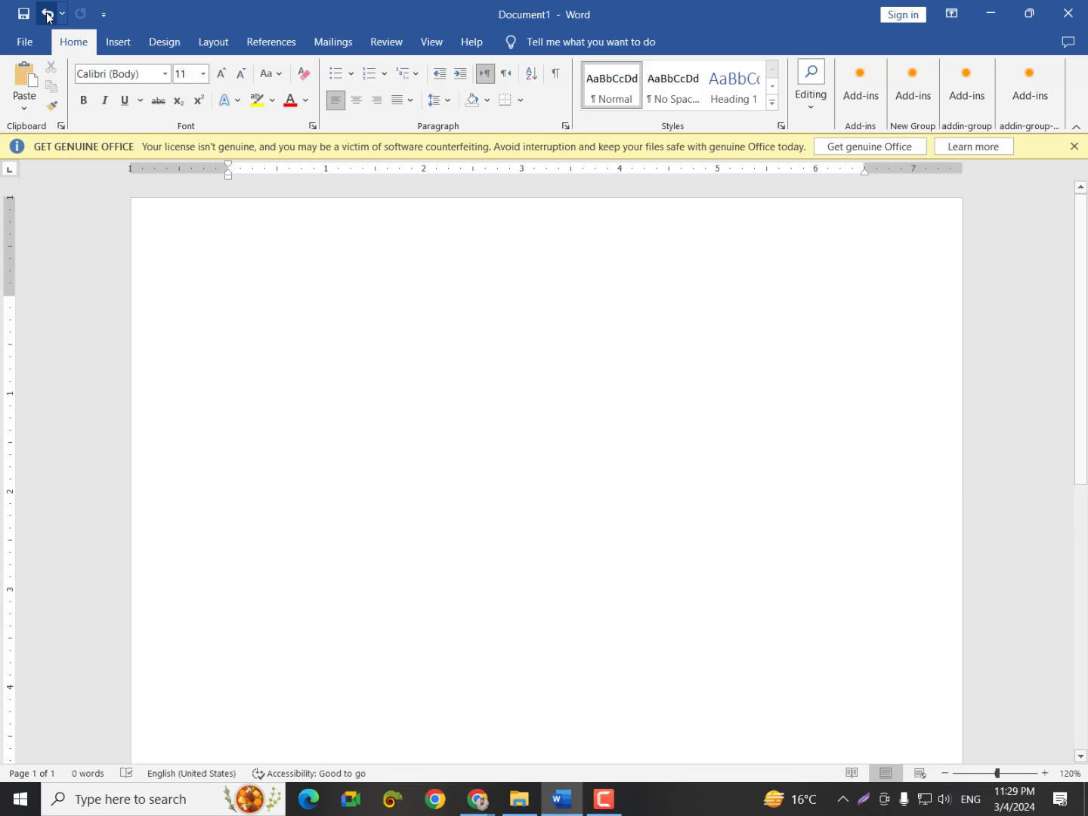
Insert a standard 2-D pie chart after comparing it with the doughnut type
{"action": "left_click", "coordinate": [119, 39]}
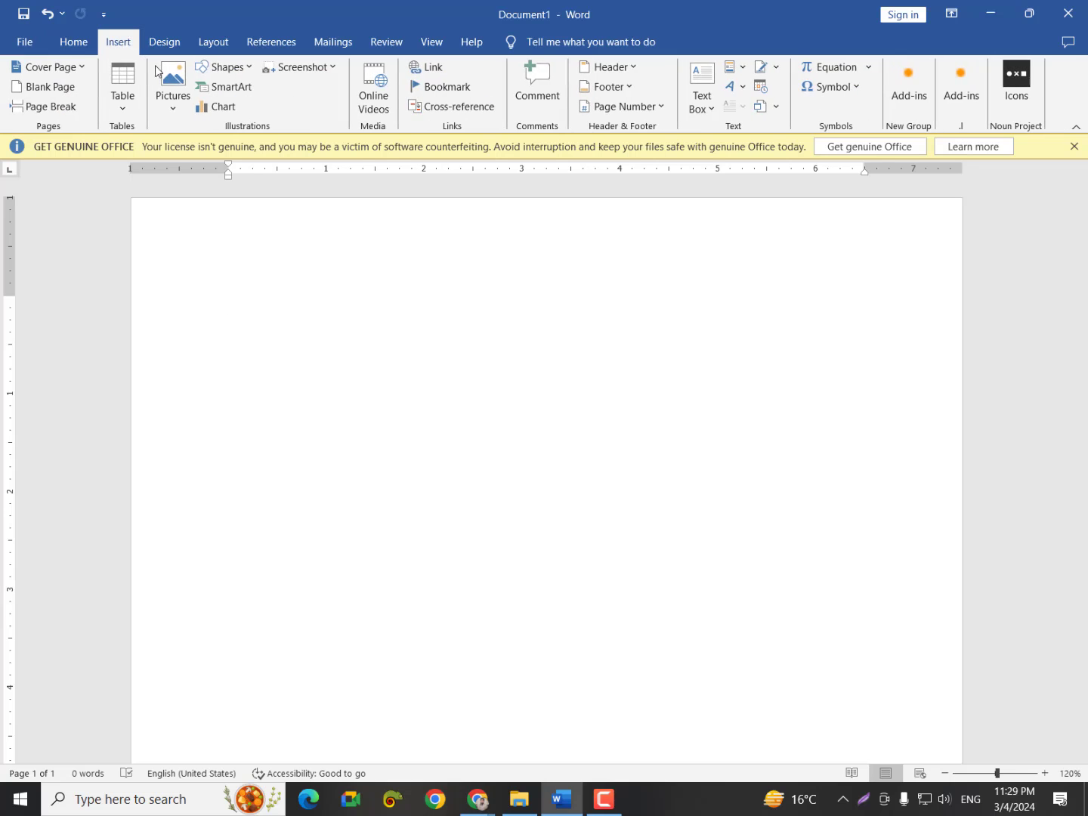
{"action": "left_click", "coordinate": [209, 108]}
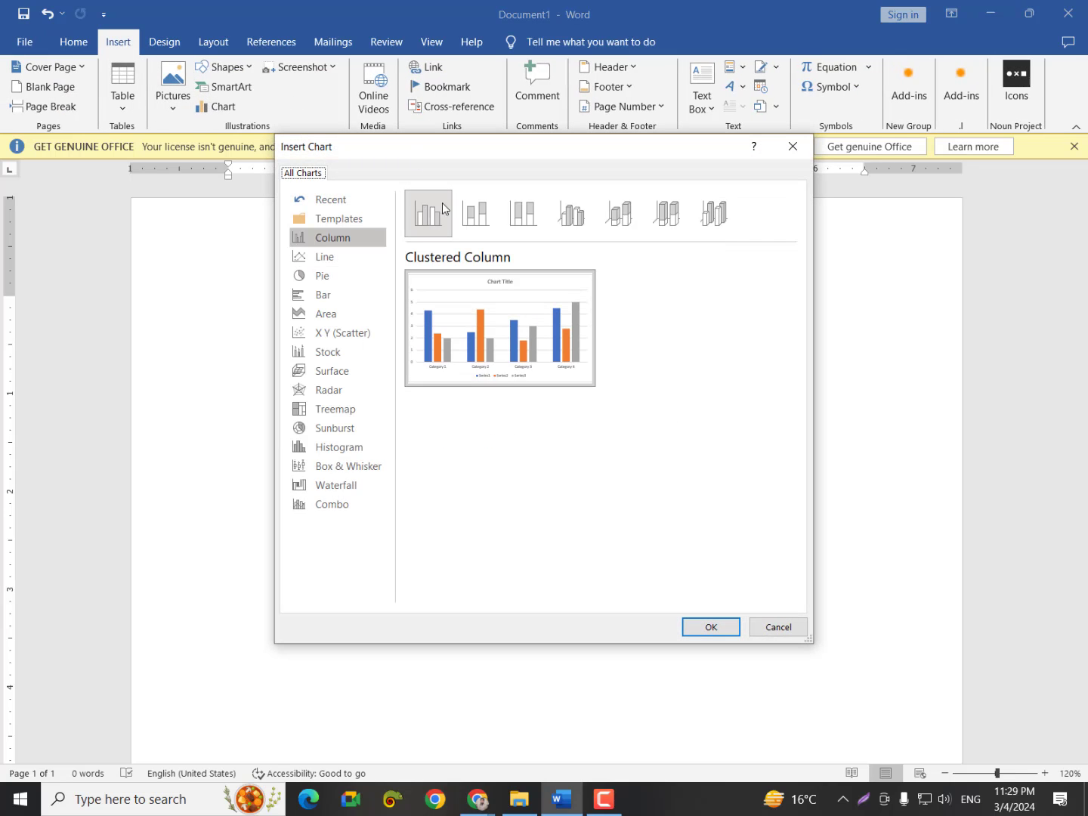
{"action": "left_click", "coordinate": [335, 282]}
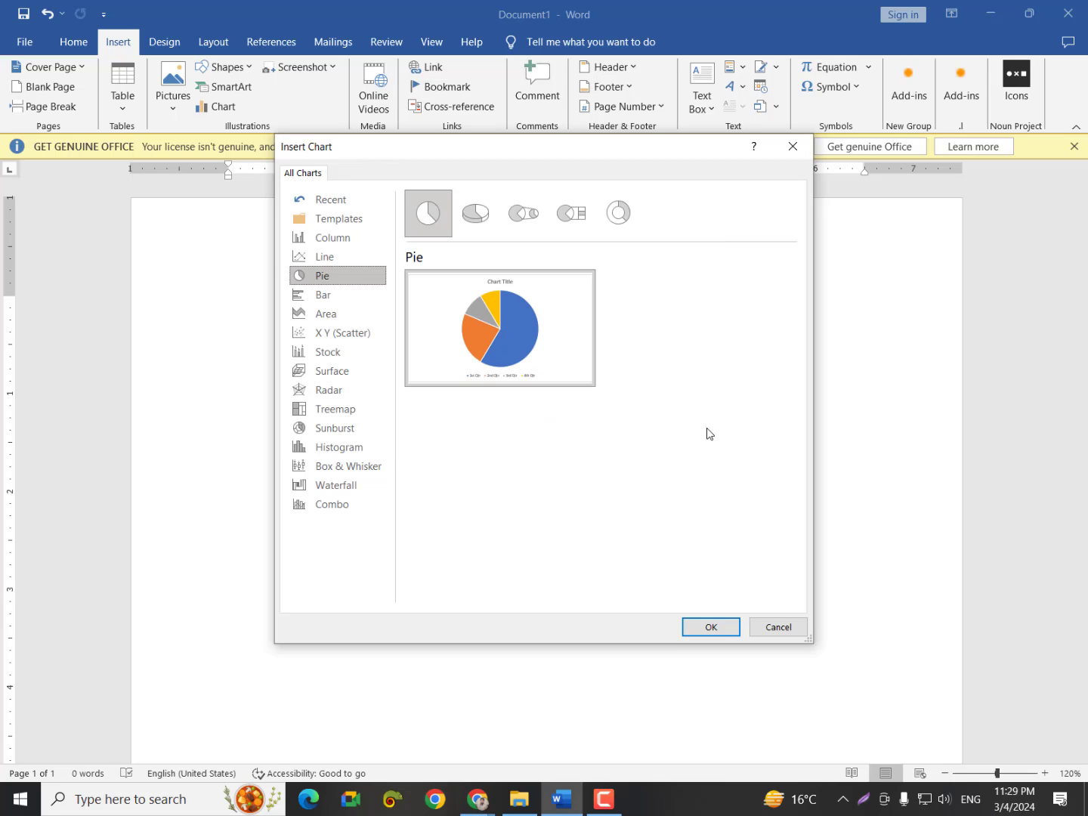
{"action": "left_click", "coordinate": [617, 218]}
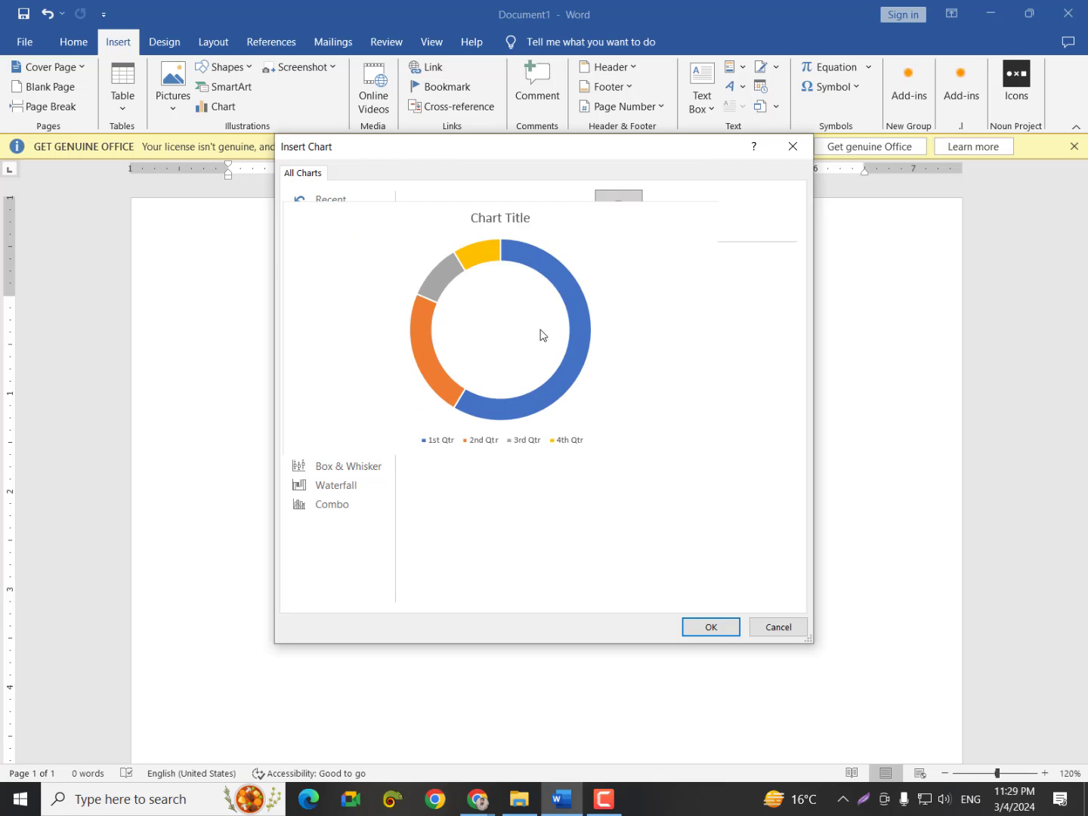
{"action": "left_click", "coordinate": [434, 217]}
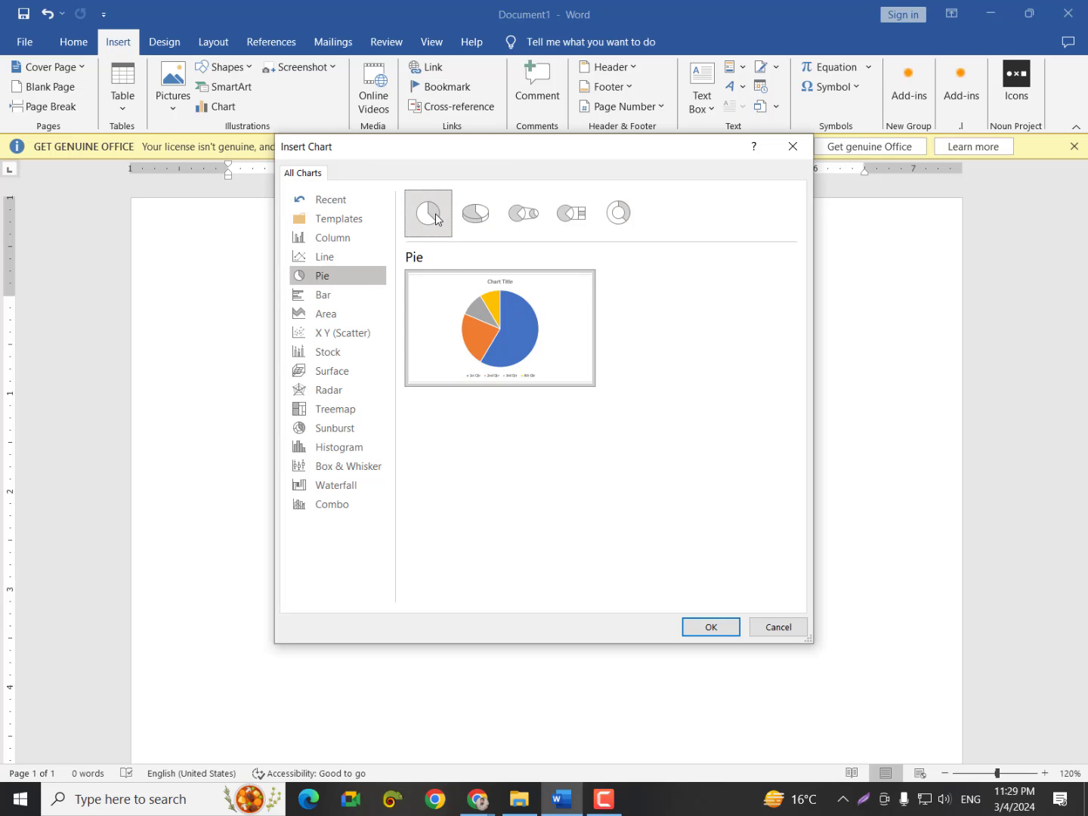
{"action": "left_click", "coordinate": [699, 627]}
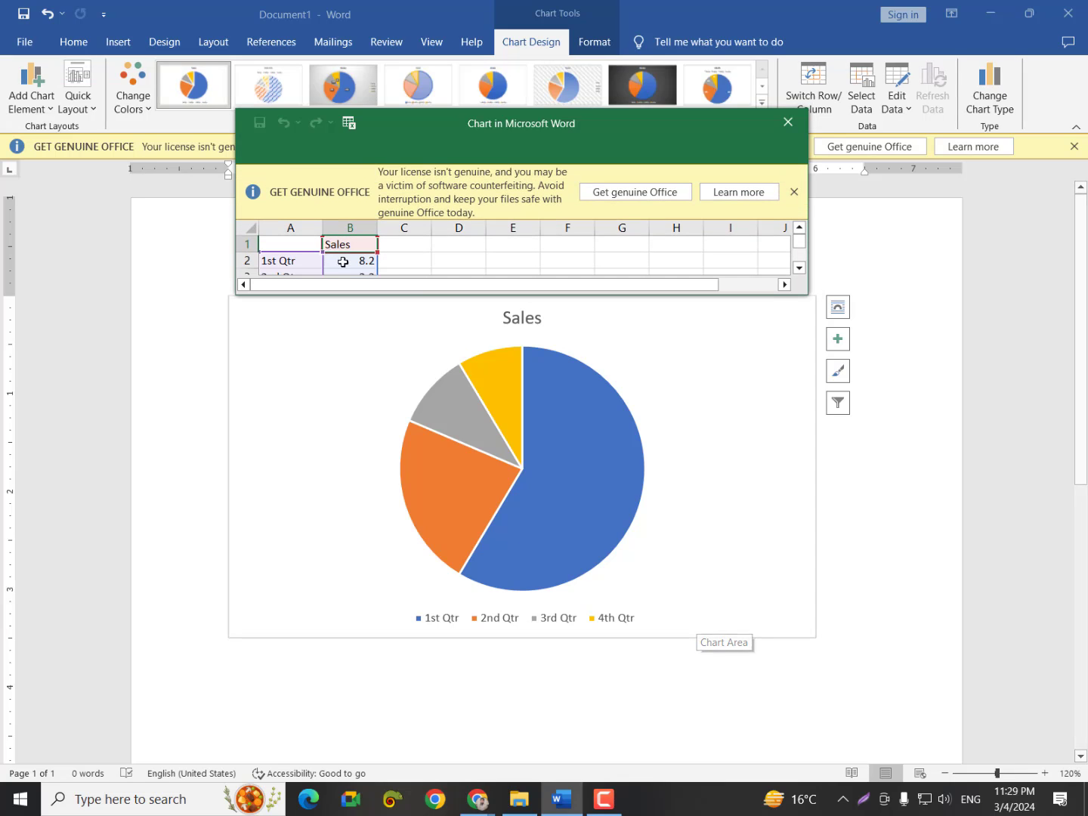
Add a 5th Qtr row with the value 3.2 to the pie chart's data sheet, and close the sheet
{"action": "left_click", "coordinate": [792, 190]}
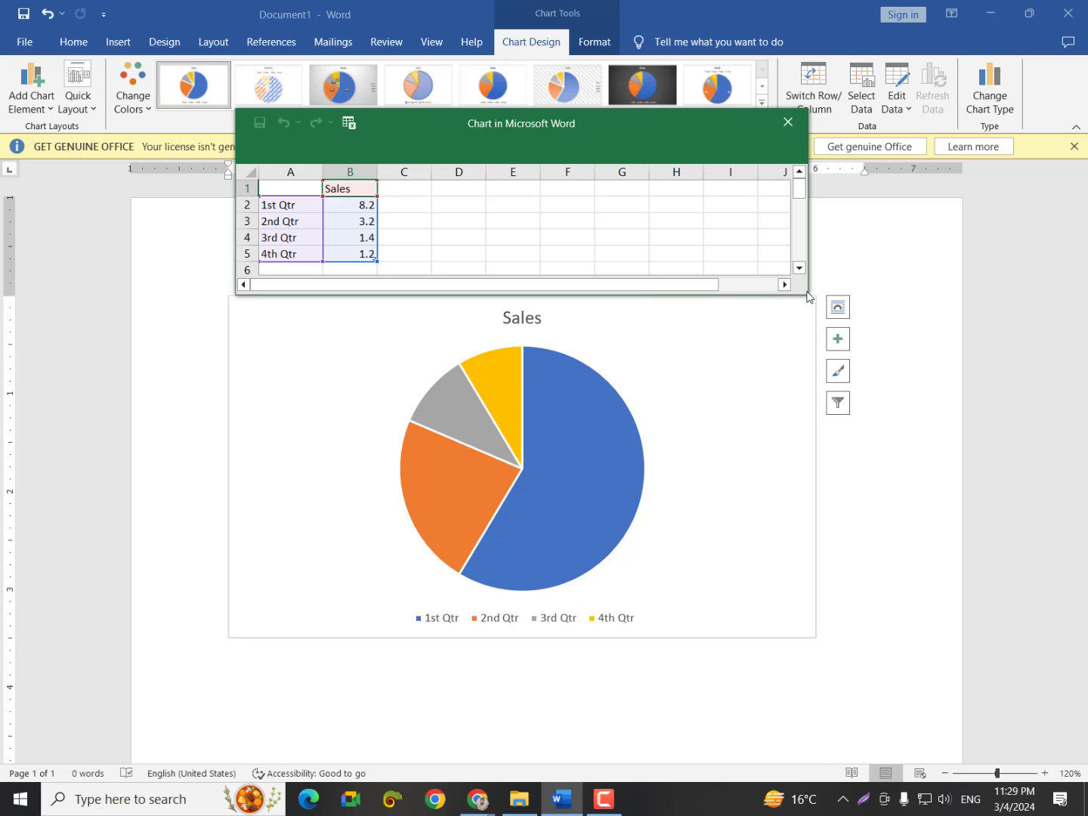
{"action": "left_click_drag", "start_coordinate": [807, 296], "coordinate": [827, 429]}
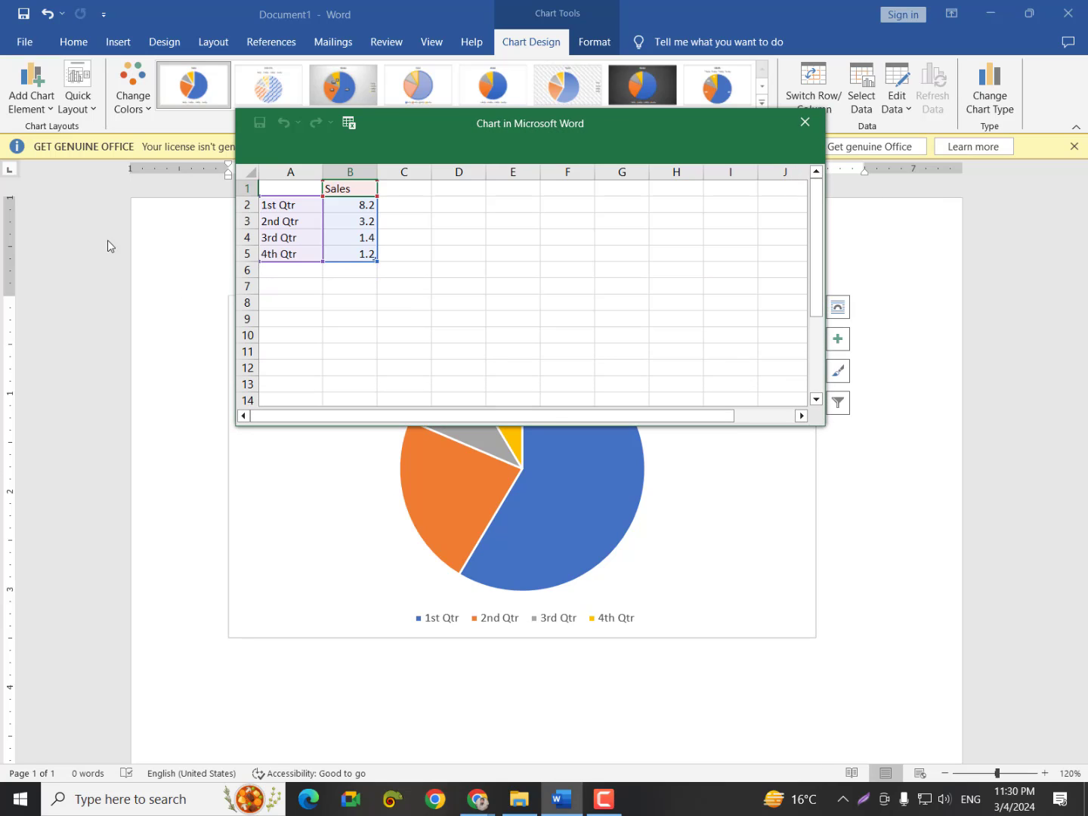
{"action": "left_click", "coordinate": [268, 266]}
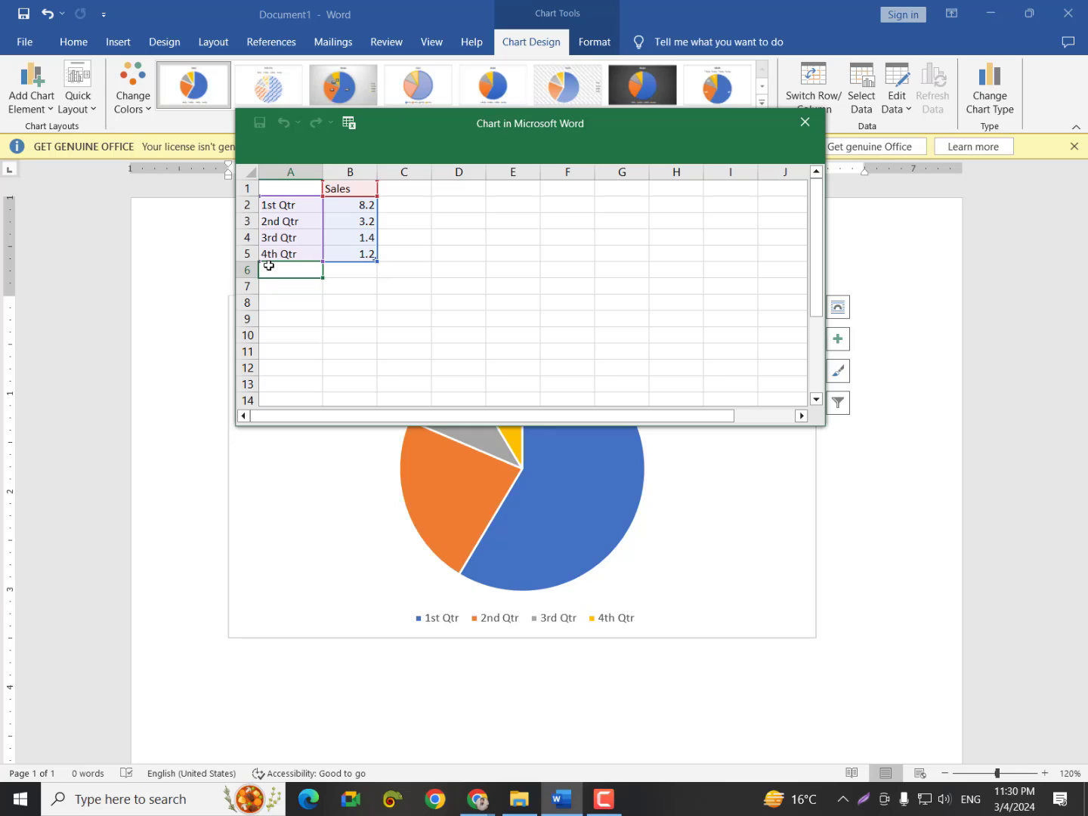
{"action": "type", "text": "5th Qtr"}
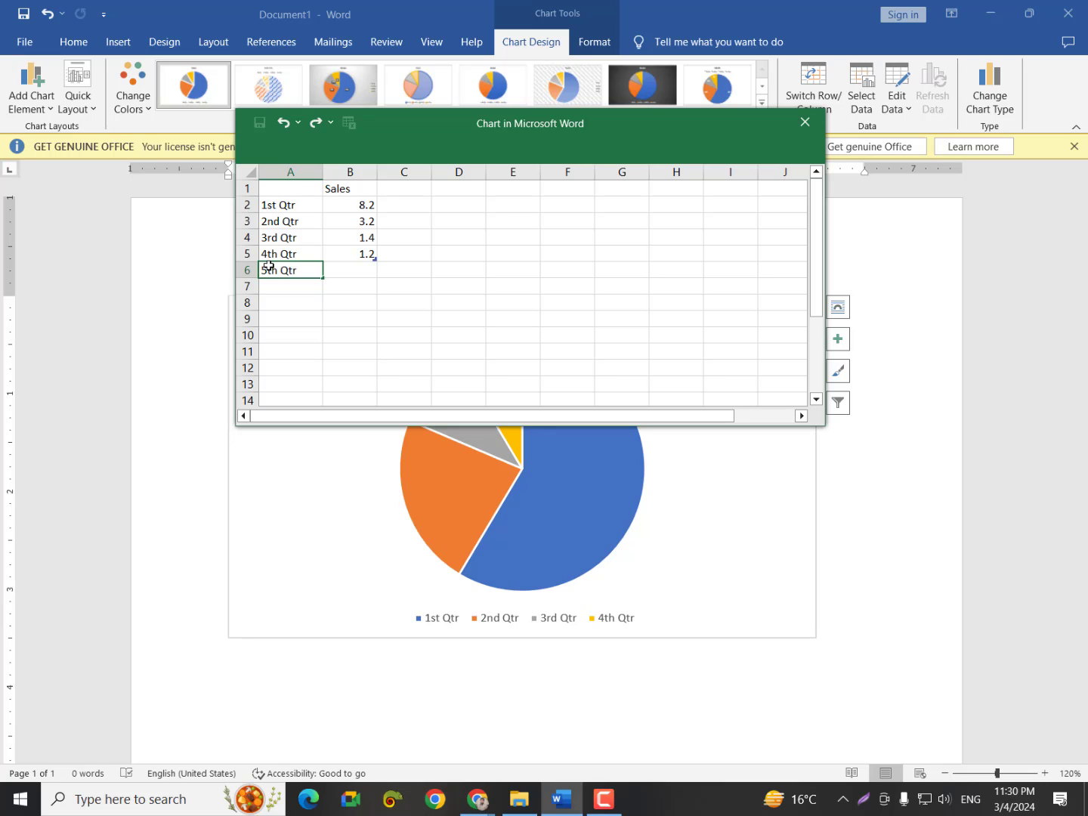
{"action": "key", "text": "Tab"}
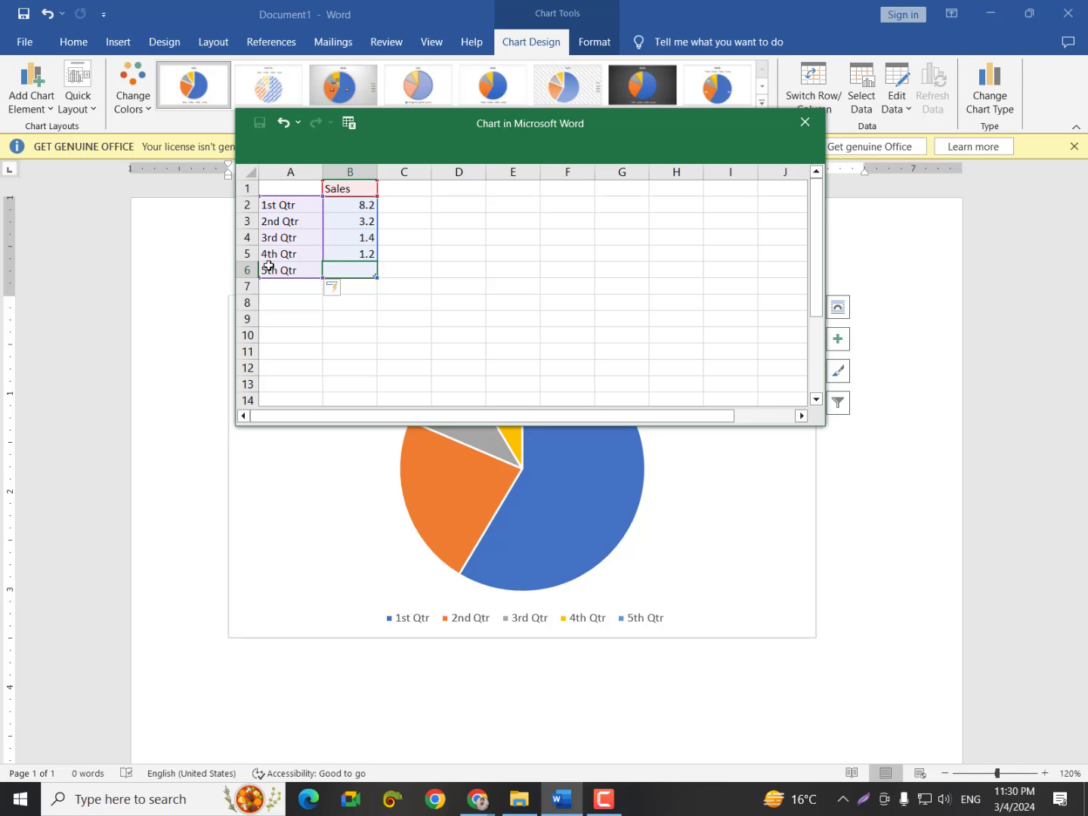
{"action": "type", "text": "3.2"}
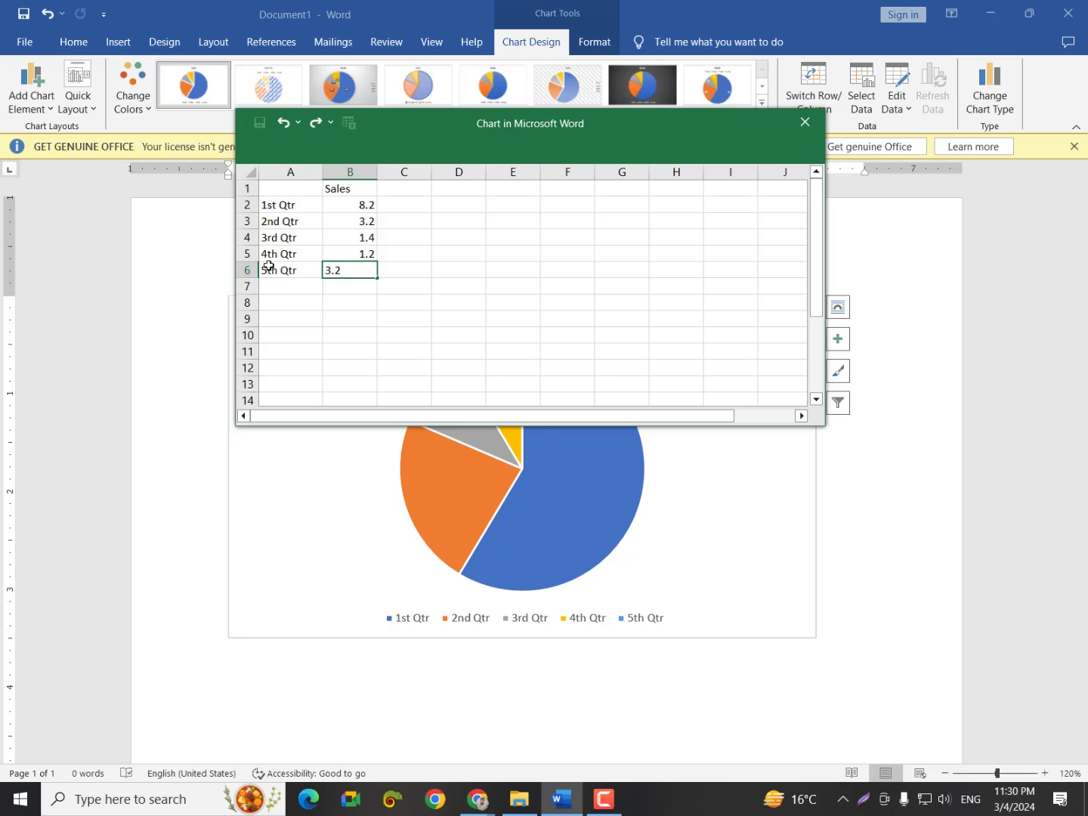
{"action": "key", "text": "Return"}
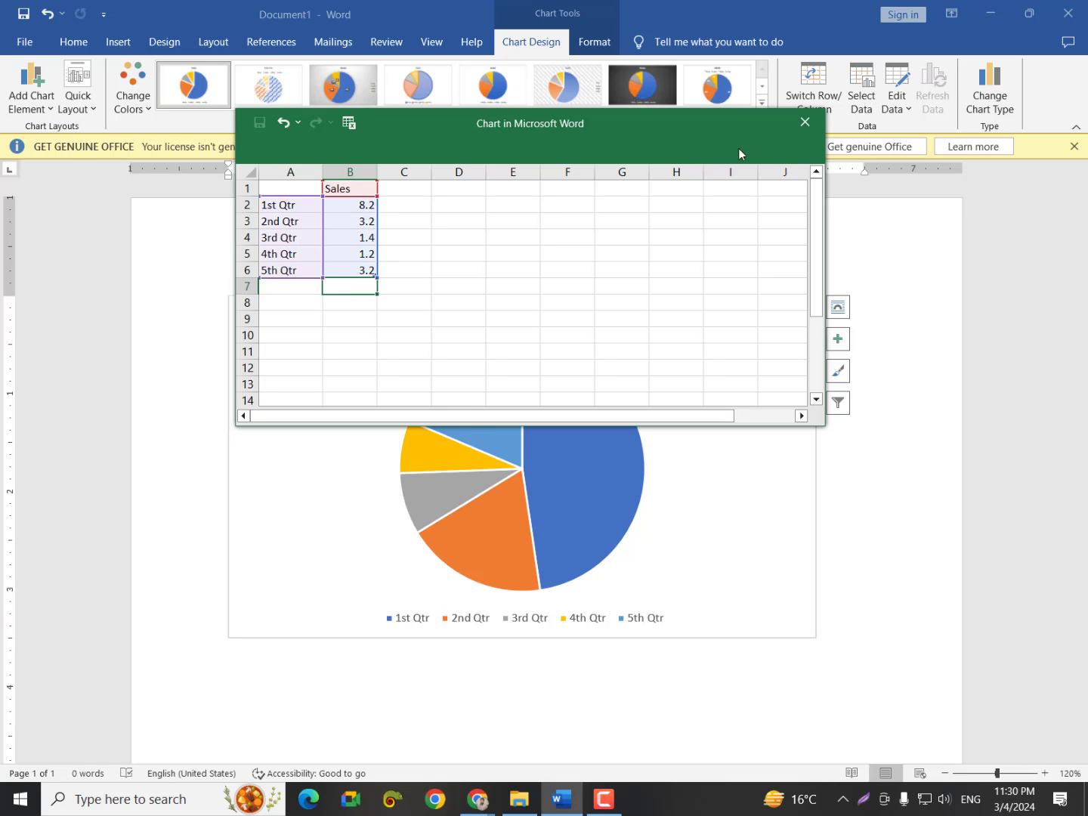
{"action": "left_click", "coordinate": [804, 124]}
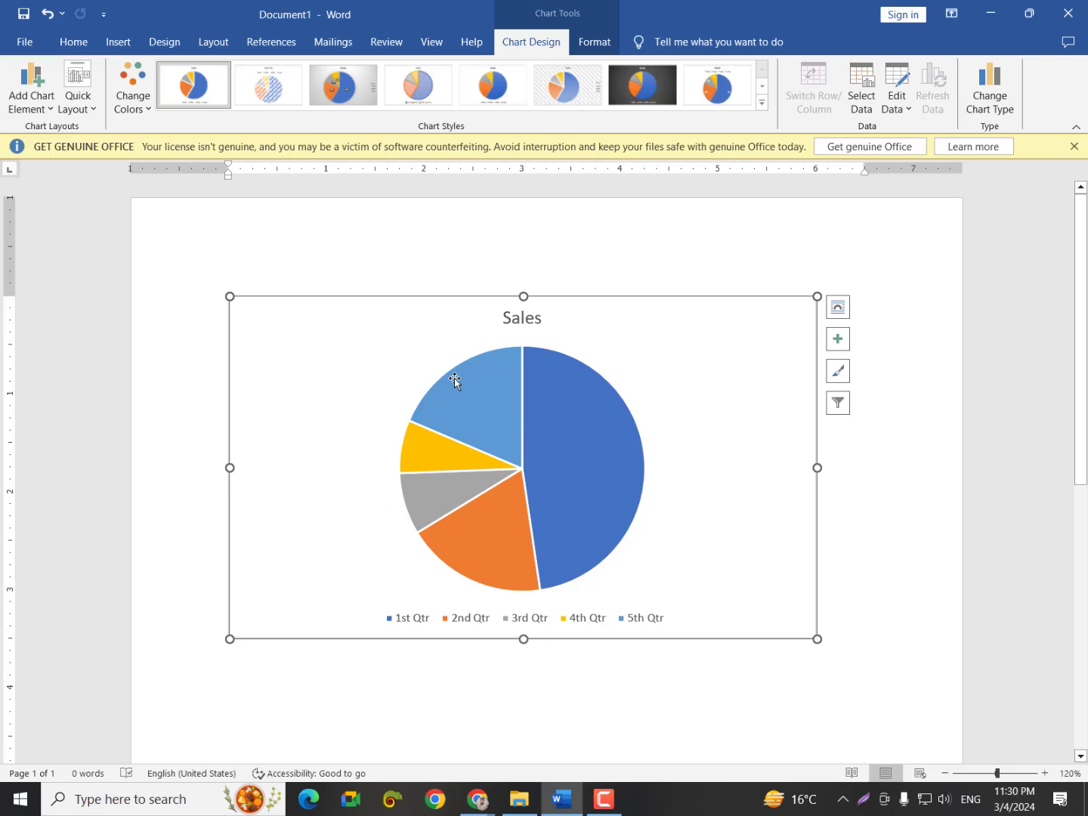
Add data labels to the Sales pie chart and apply the chart style with a light textured background and bold title
{"action": "mouse_move", "coordinate": [461, 378]}
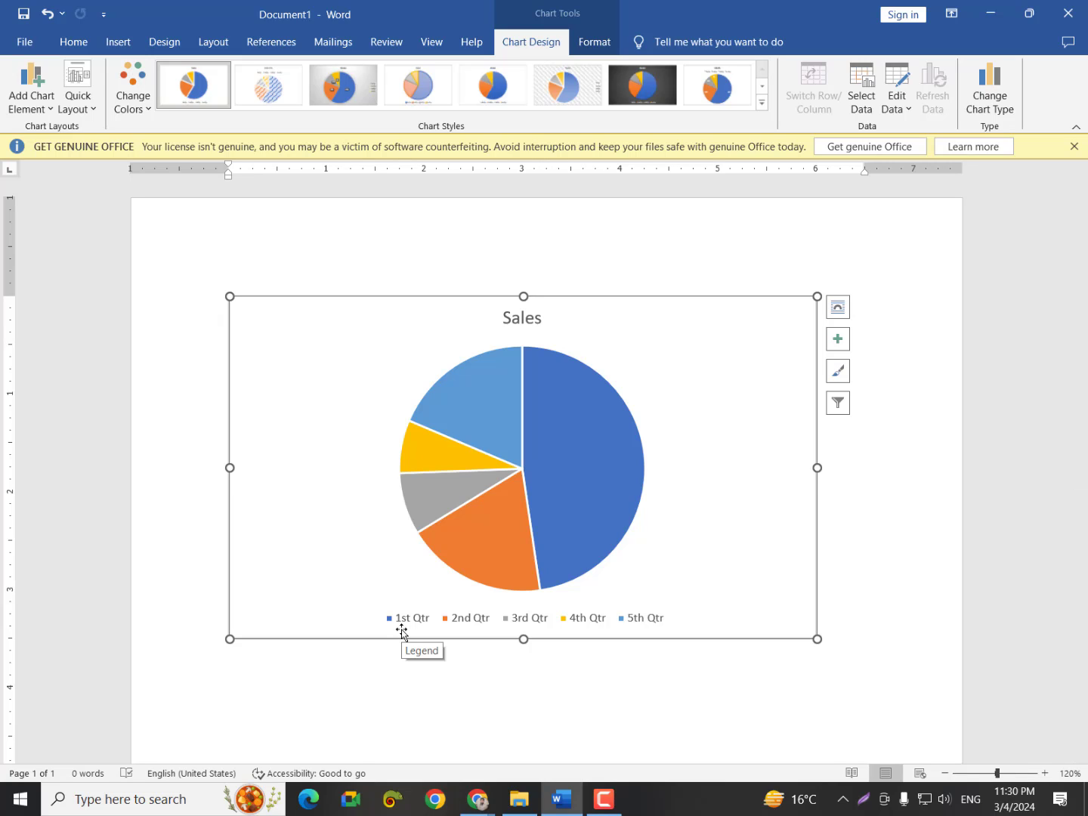
{"action": "left_click", "coordinate": [846, 342]}
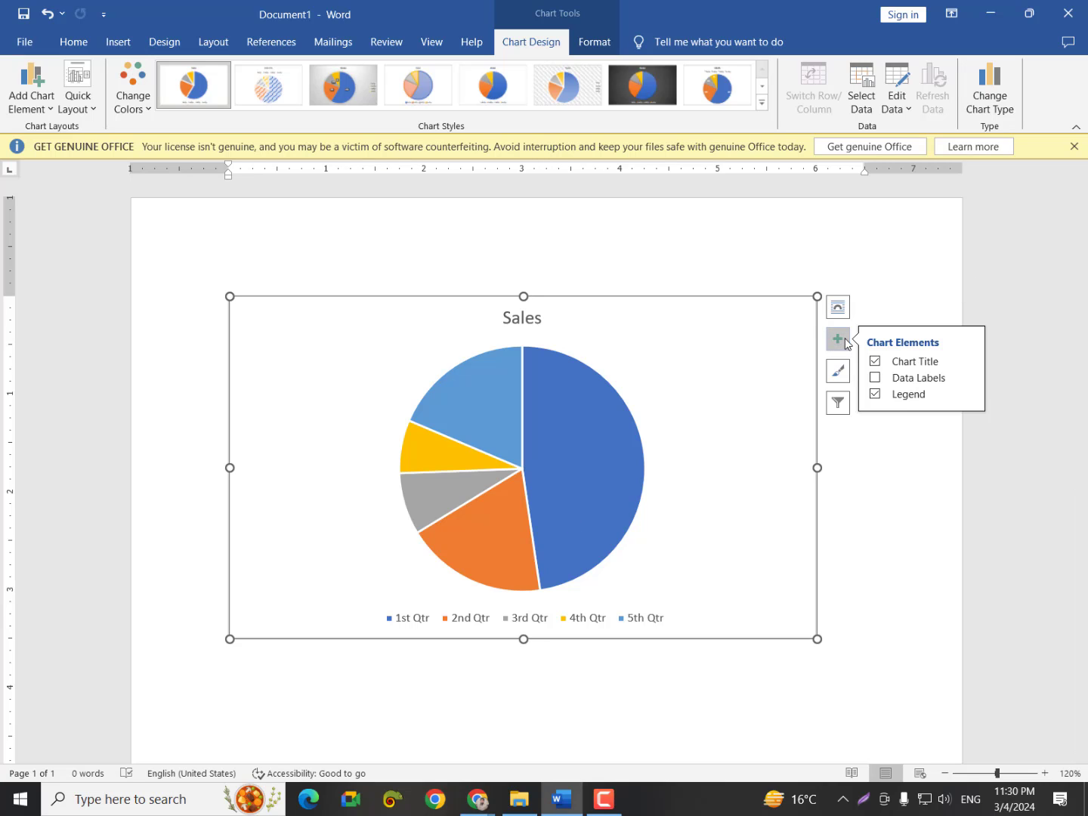
{"action": "left_click", "coordinate": [874, 378]}
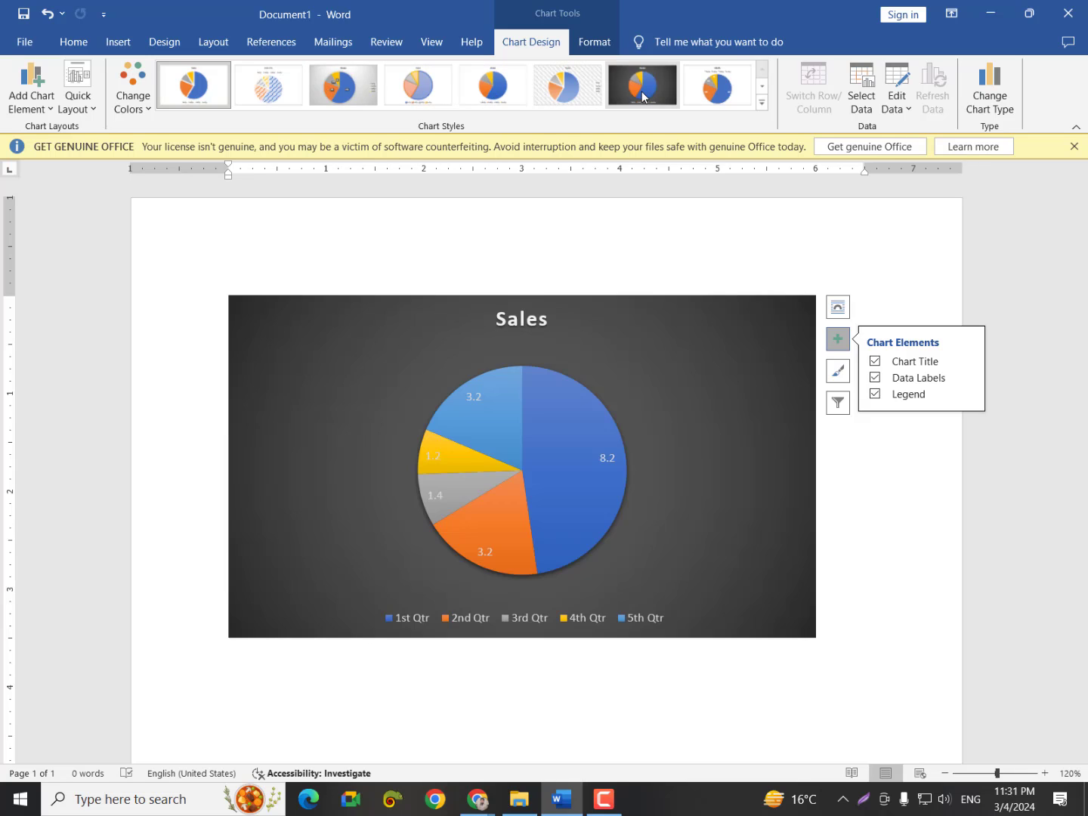
{"action": "left_click", "coordinate": [762, 103]}
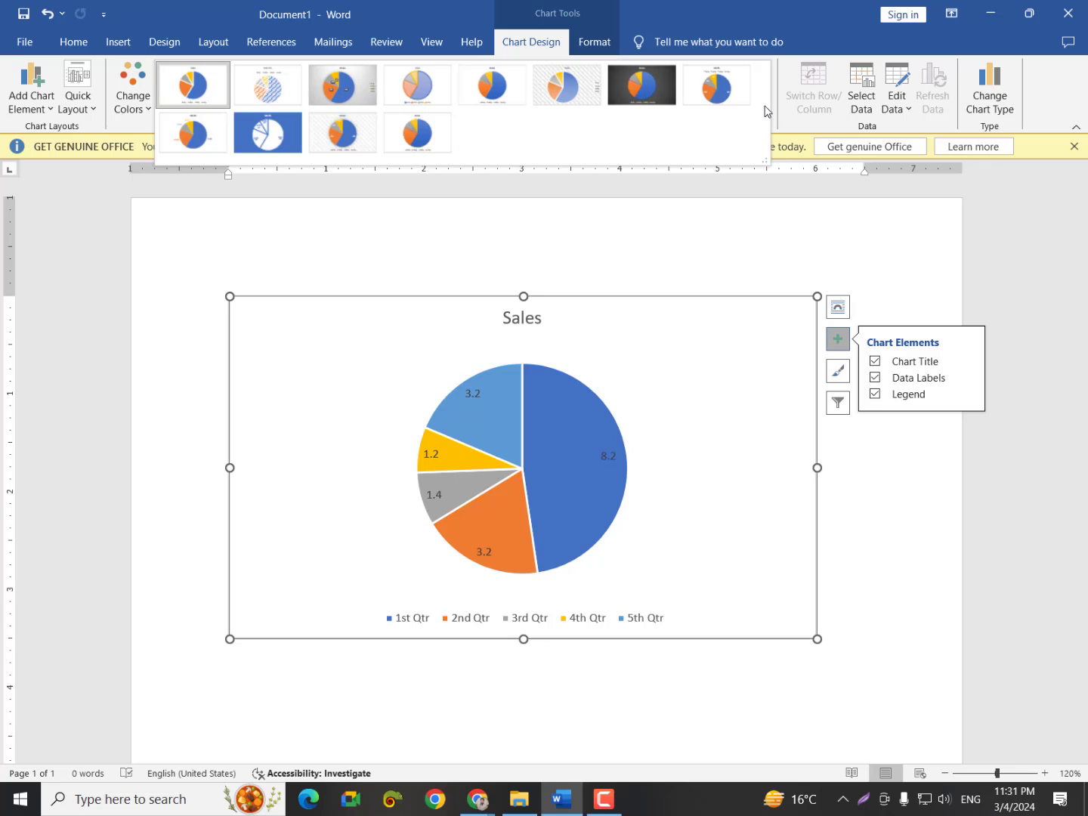
{"action": "left_click", "coordinate": [352, 135]}
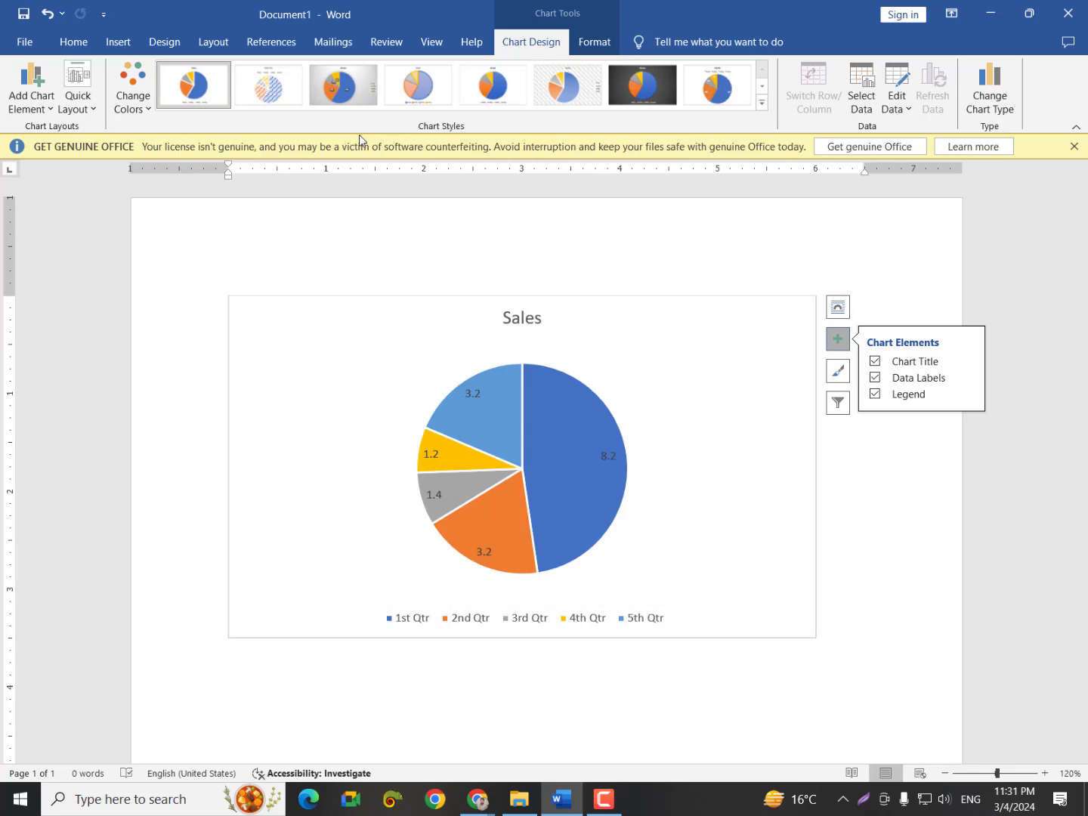
Delete the Sales pie chart from the page
{"action": "left_click", "coordinate": [862, 554]}
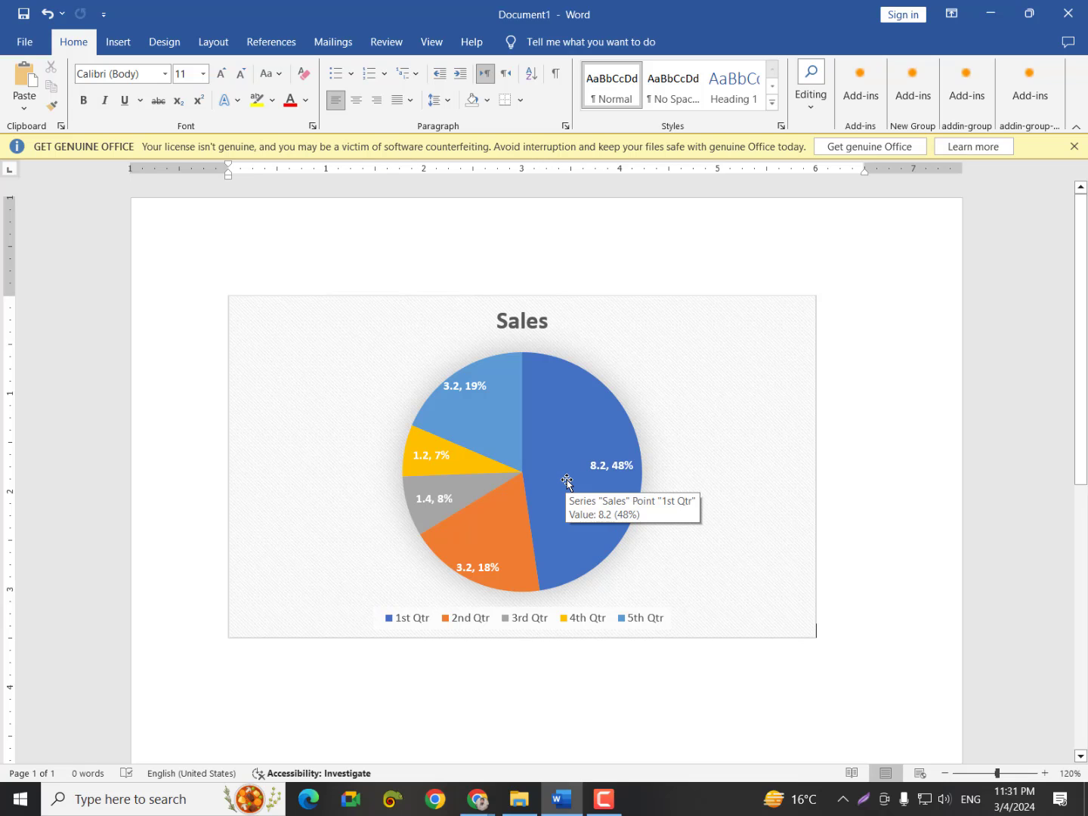
{"action": "left_click", "coordinate": [726, 380]}
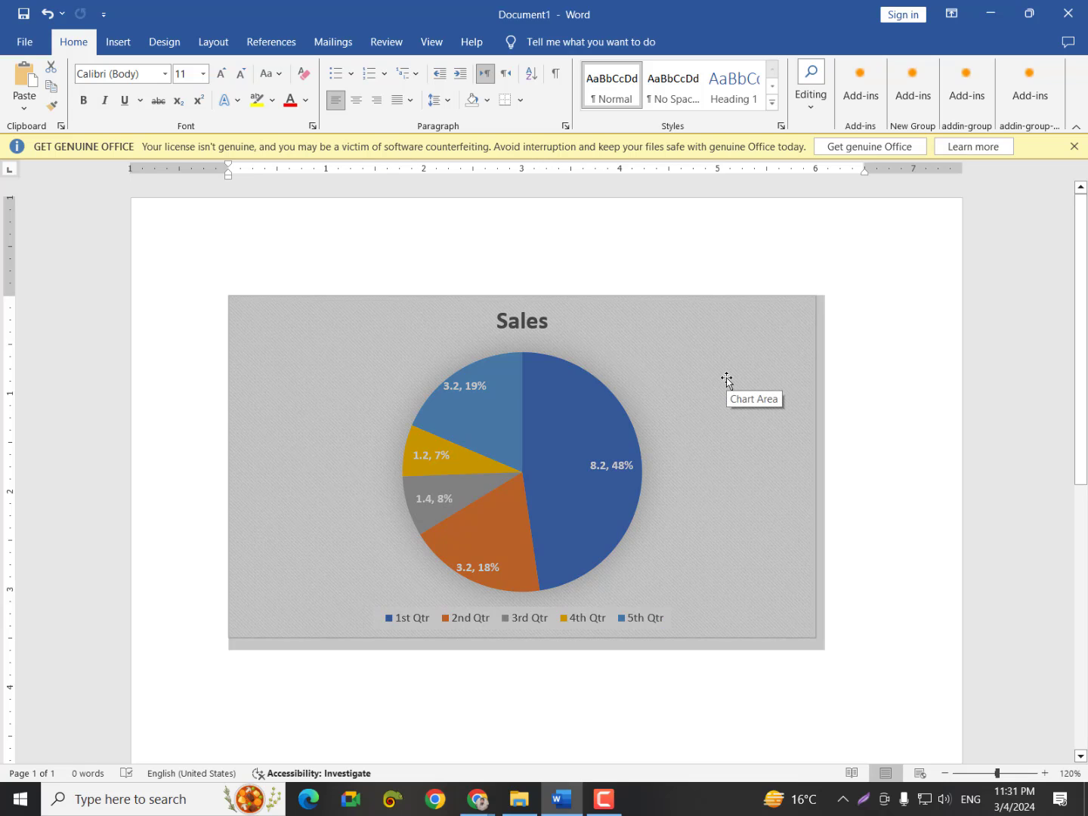
{"action": "key", "text": "Delete"}
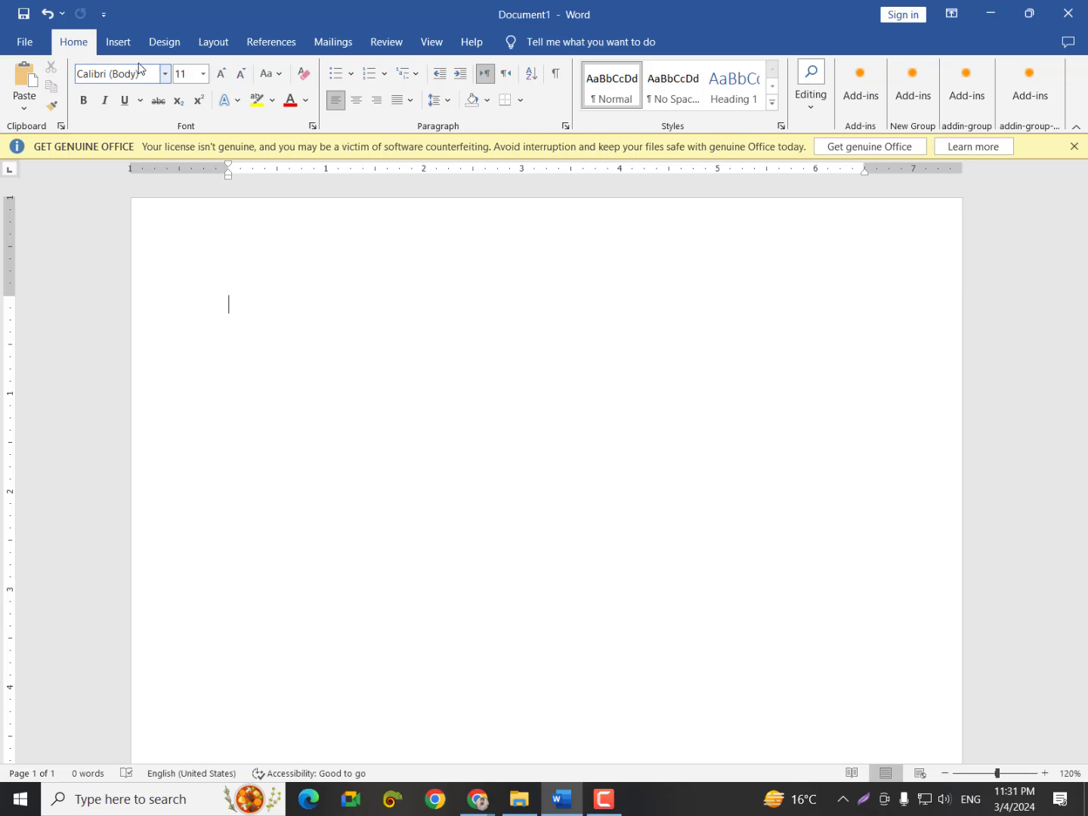
Preview the Bar and Area chart types and view the SmartArt gallery, leaving both dialogs without inserting anything
{"action": "left_click", "coordinate": [120, 50]}
{"action": "left_click", "coordinate": [215, 106]}
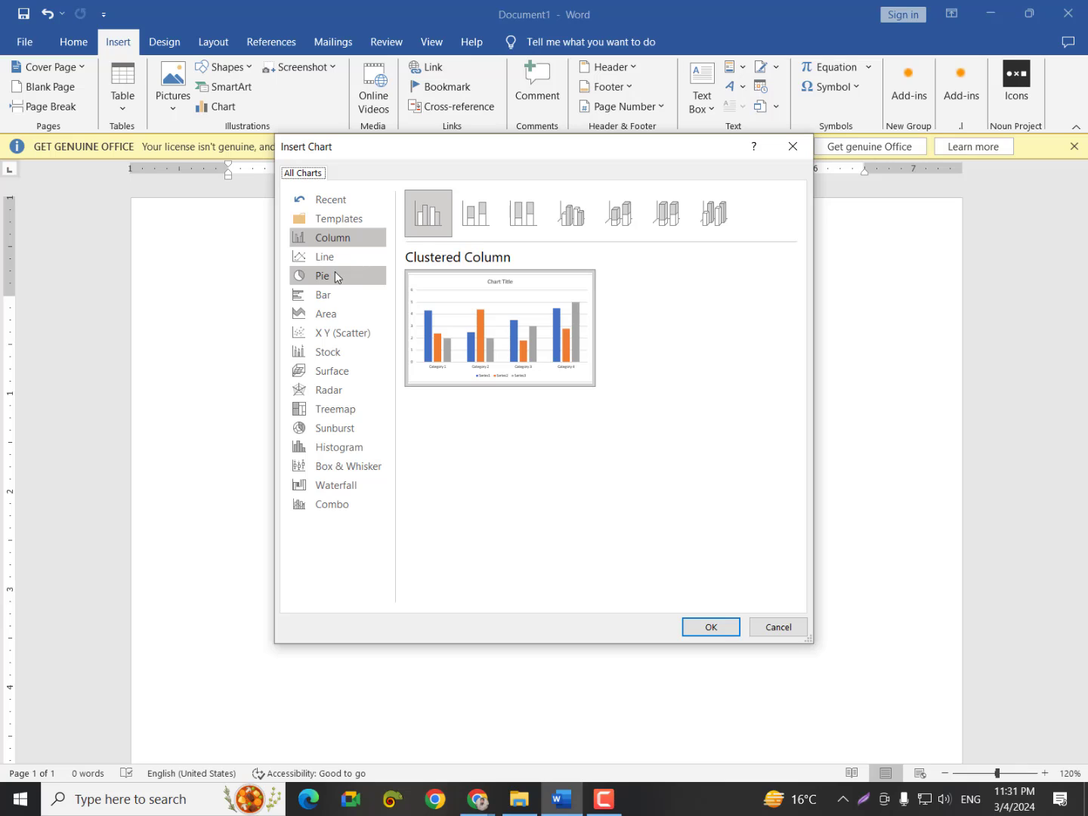
{"action": "left_click", "coordinate": [333, 302]}
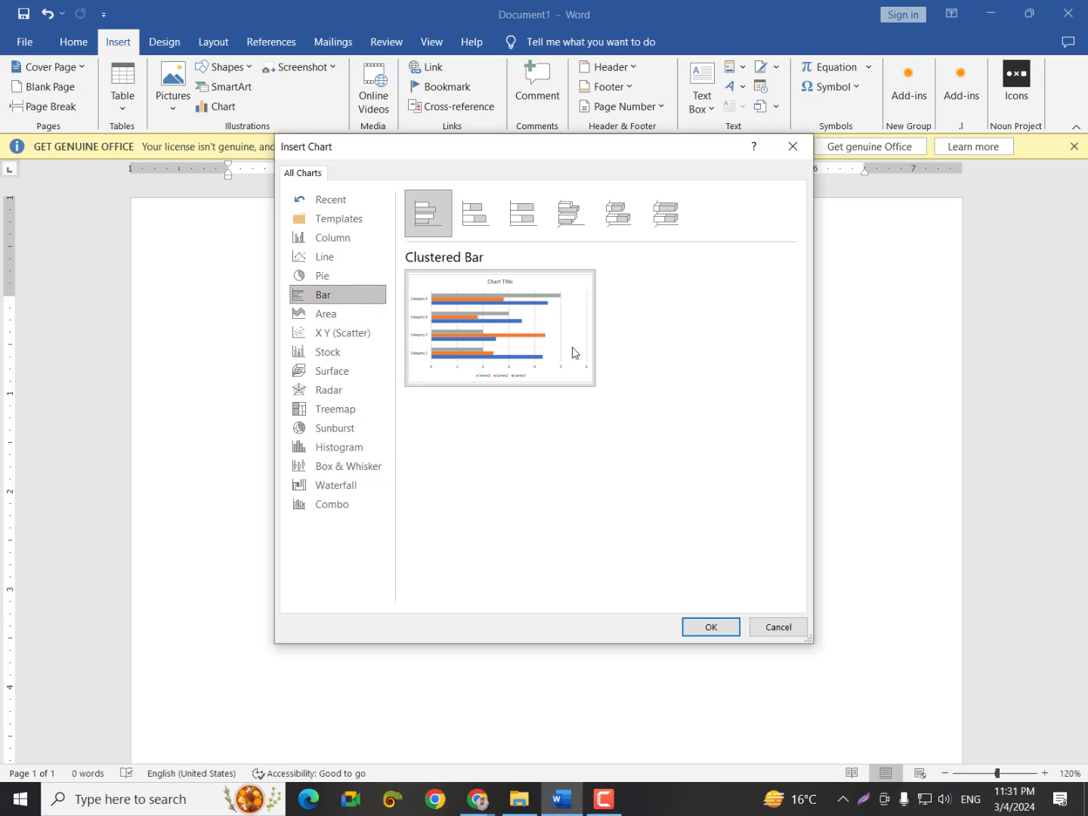
{"action": "mouse_move", "coordinate": [450, 335]}
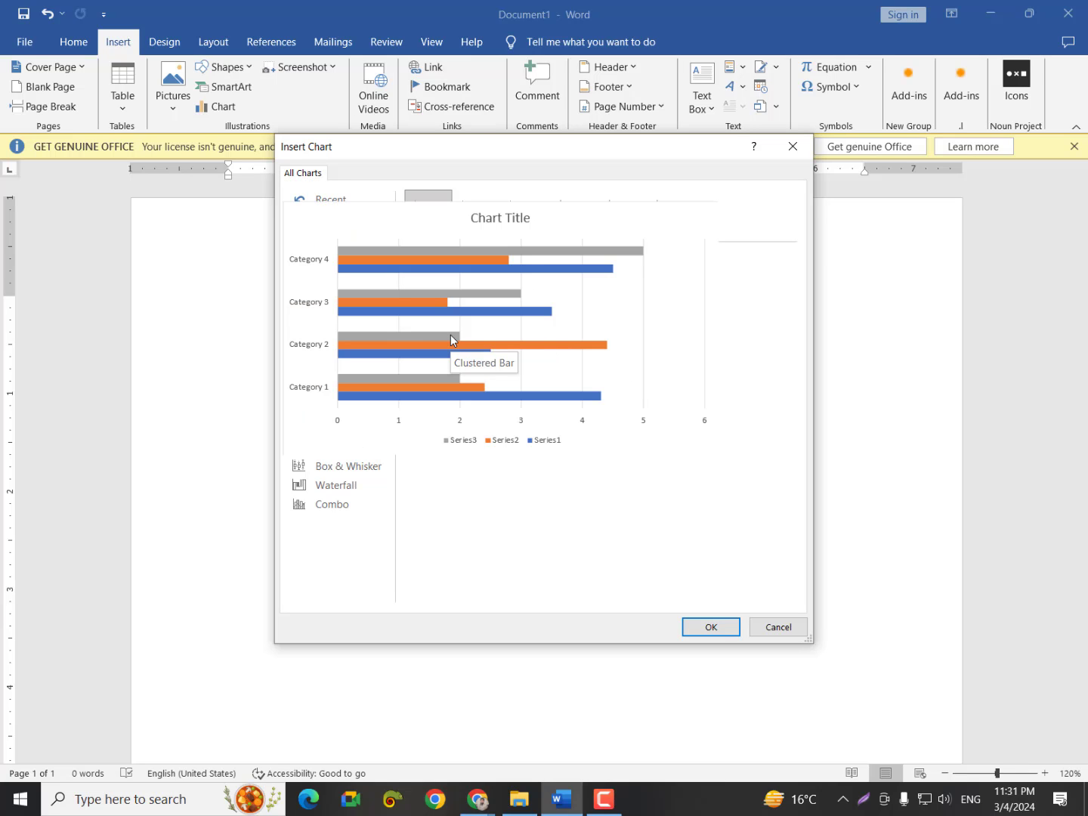
{"action": "left_click", "coordinate": [333, 317]}
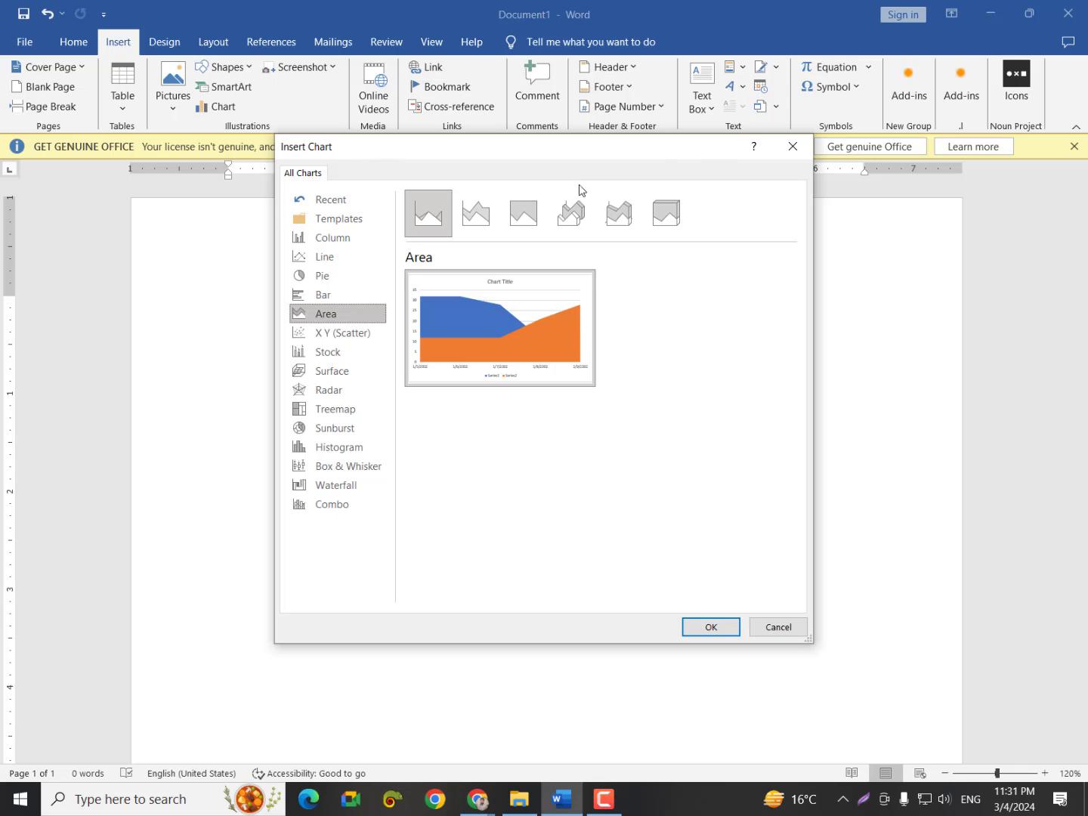
{"action": "left_click", "coordinate": [793, 145]}
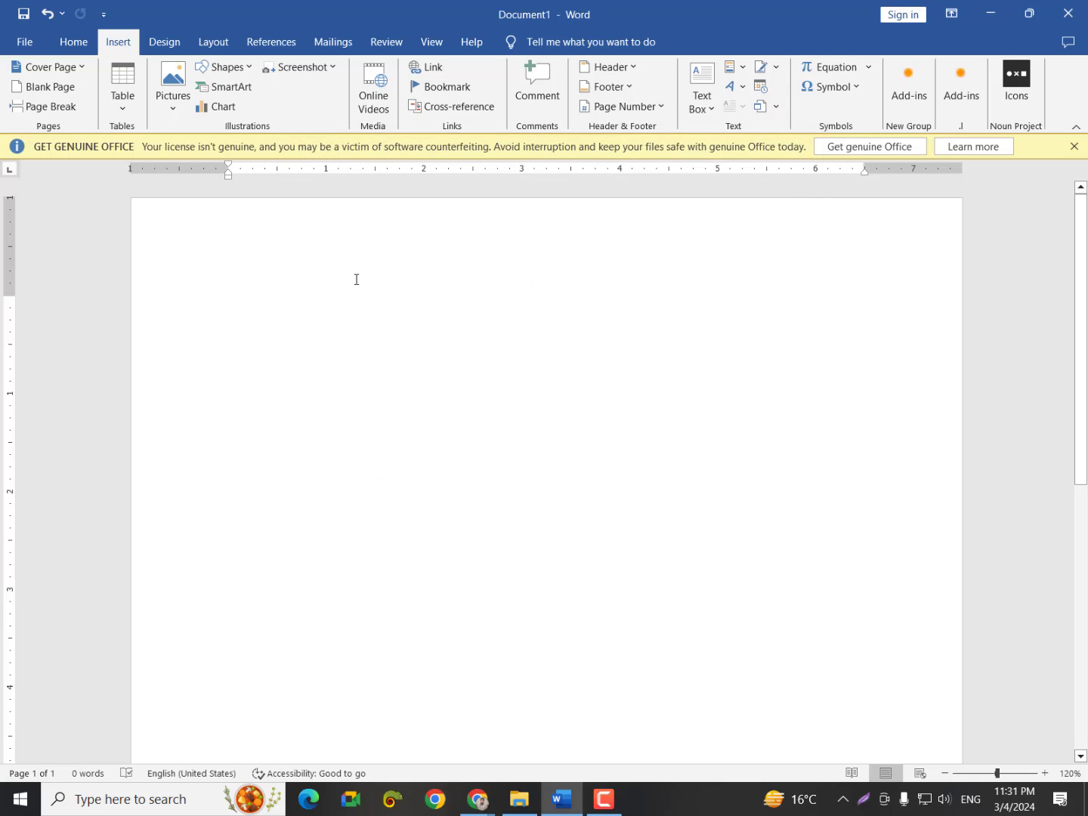
{"action": "left_click", "coordinate": [231, 91]}
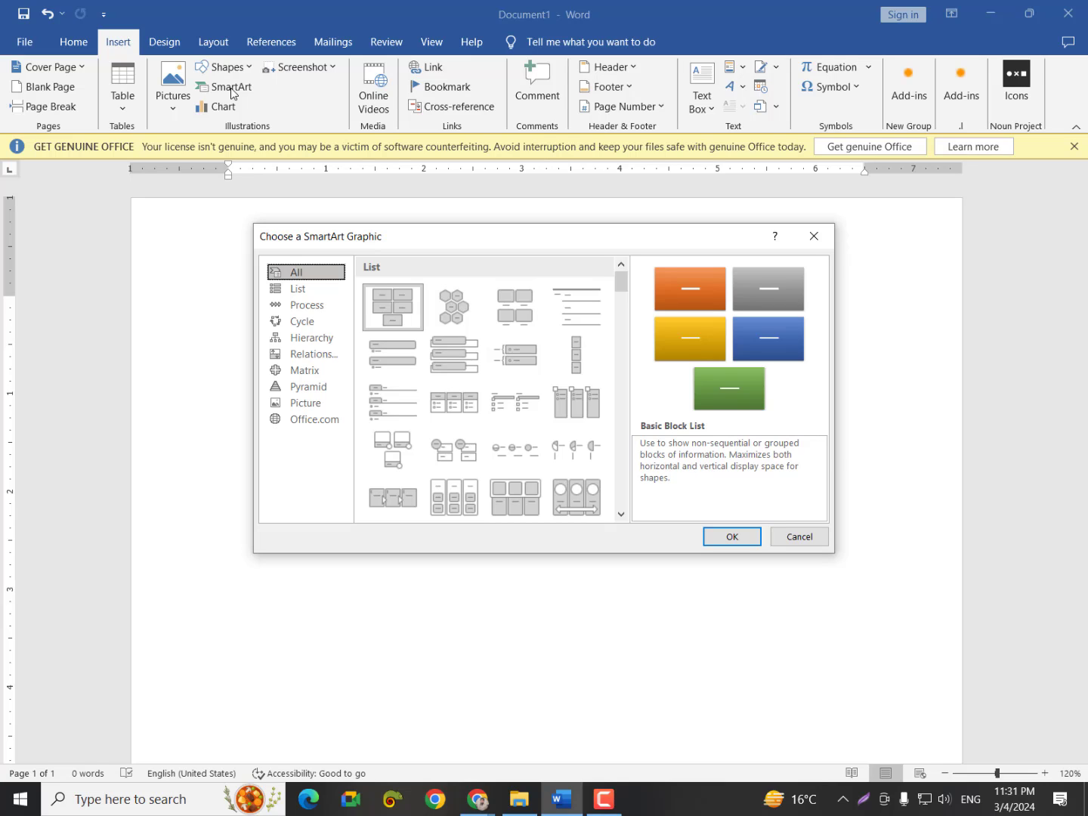
{"action": "left_click", "coordinate": [794, 541]}
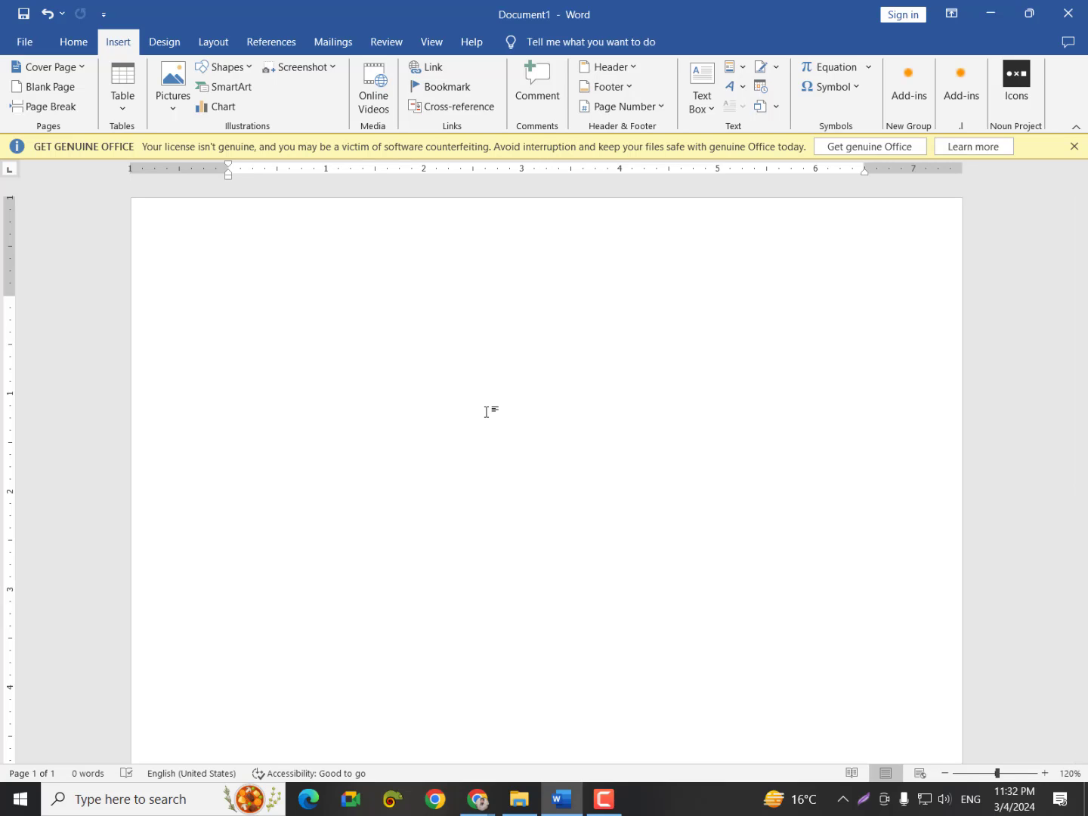
Generate sample text in the blank document with =rand(30,40)
{"action": "type", "text": "=rand"}
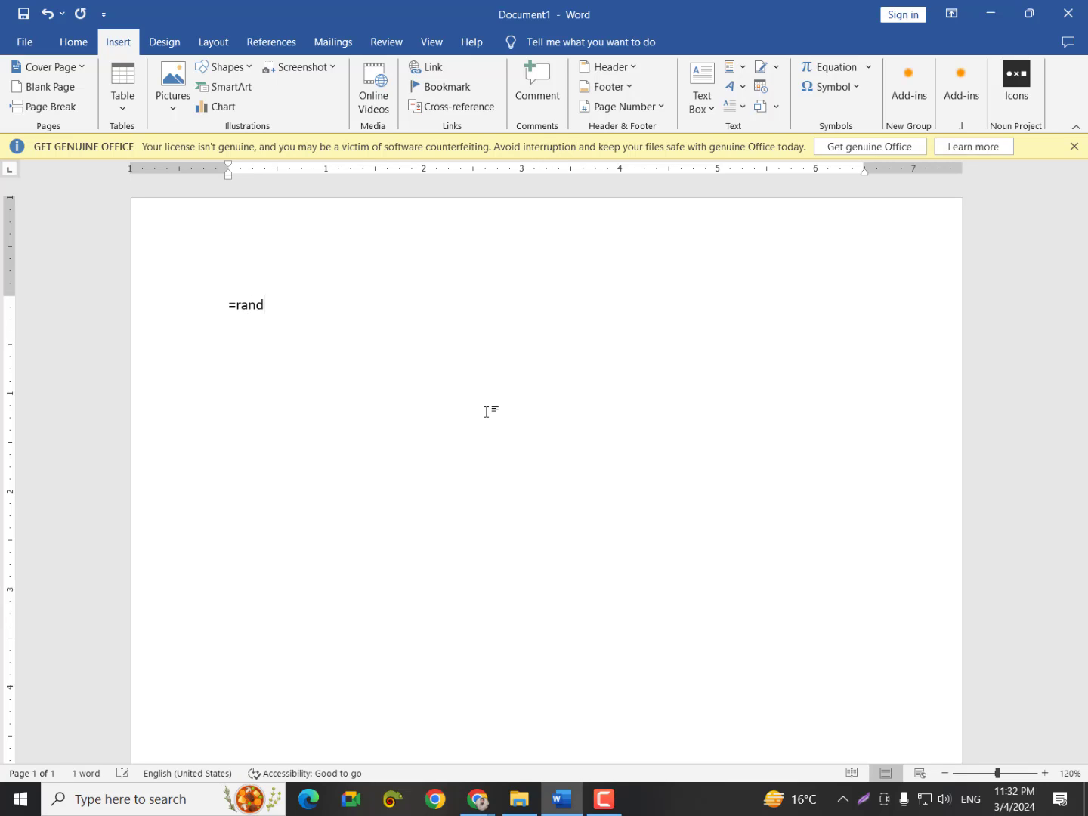
{"action": "type", "text": "(30,40)"}
{"action": "key", "text": "Return"}
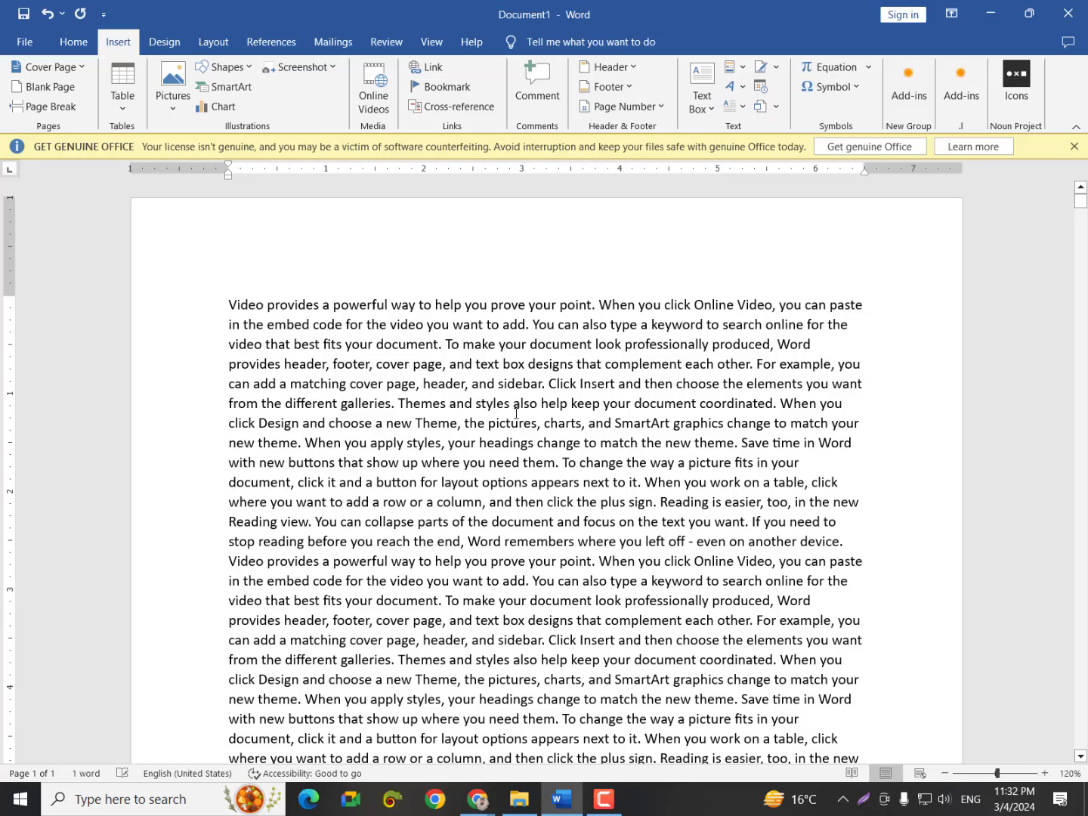
Look through the generated sample pages in the print preview and return to the document
{"action": "scroll", "coordinate": [643, 468], "scroll_direction": "down", "scroll_amount": 10}
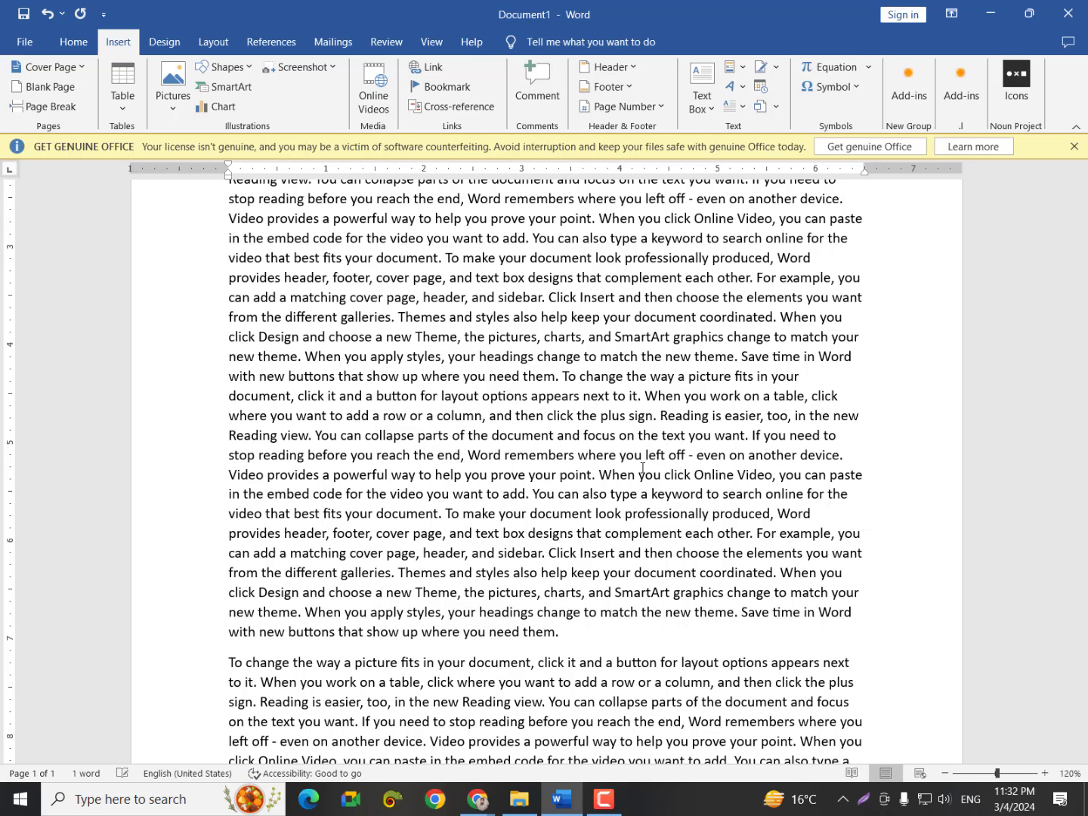
{"action": "key", "text": "ctrl+p"}
{"action": "scroll", "coordinate": [743, 486], "scroll_direction": "down", "scroll_amount": 4}
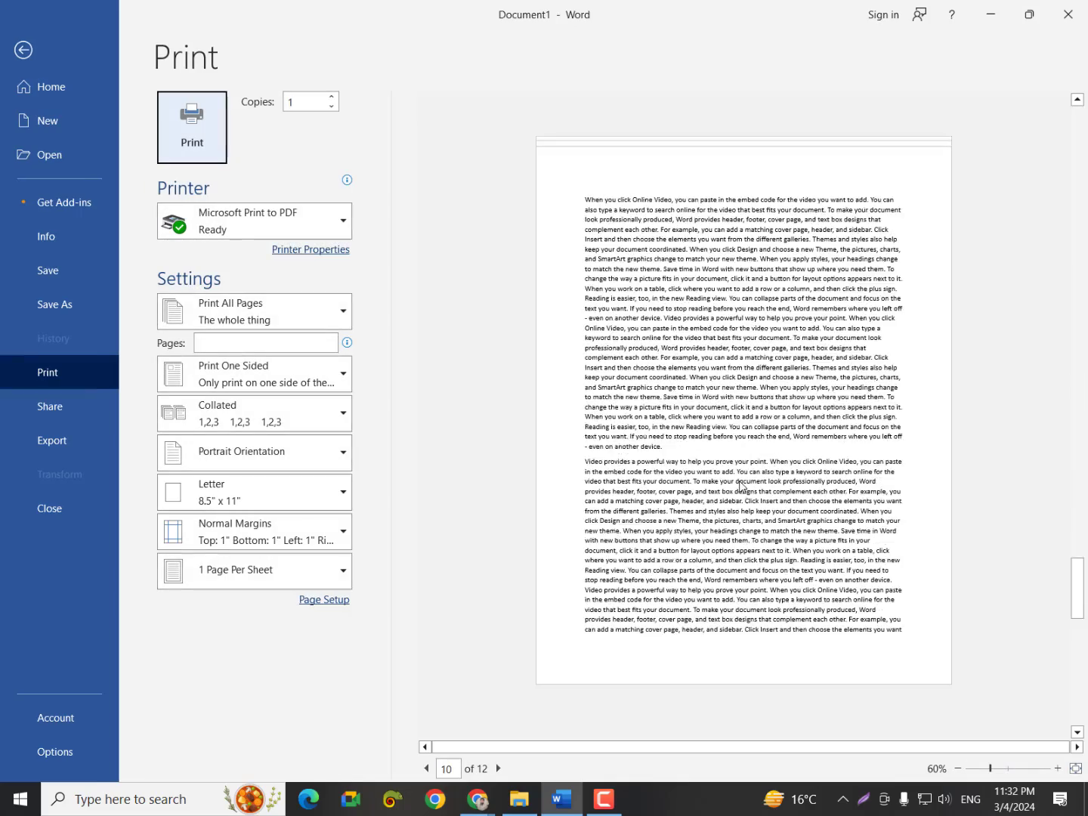
{"action": "scroll", "coordinate": [743, 486], "scroll_direction": "up", "scroll_amount": 9}
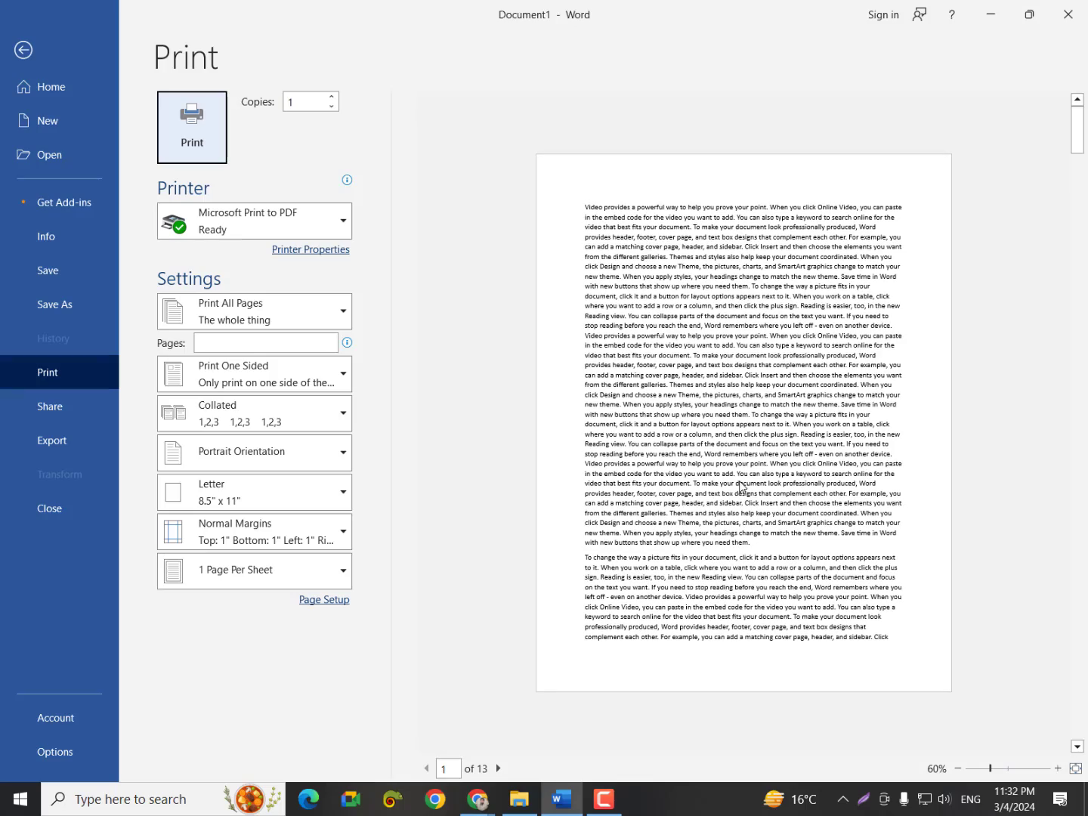
{"action": "left_click", "coordinate": [23, 50]}
Break the text near the end of the first page and enter "Page 1" as its last line
{"action": "scroll", "coordinate": [396, 430], "scroll_direction": "down", "scroll_amount": 12}
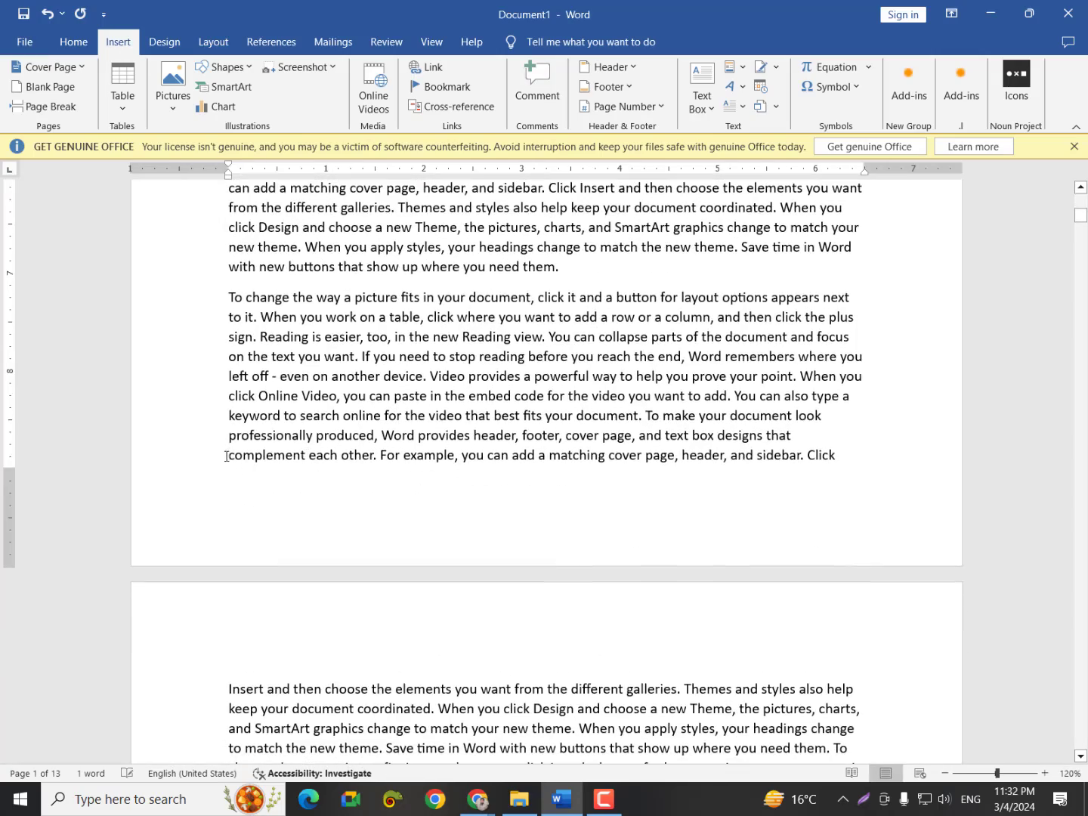
{"action": "left_click", "coordinate": [229, 454]}
{"action": "key", "text": "ctrl+Return"}
{"action": "left_click", "coordinate": [227, 456]}
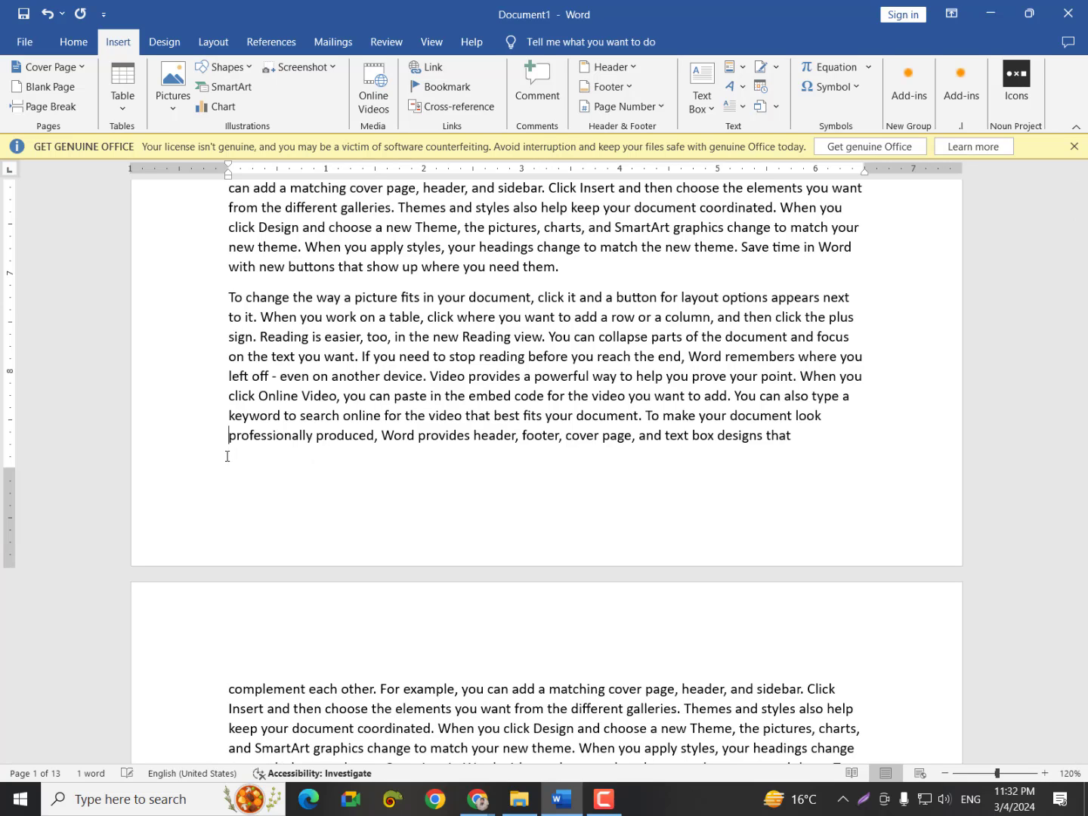
{"action": "key", "text": "ctrl+Return"}
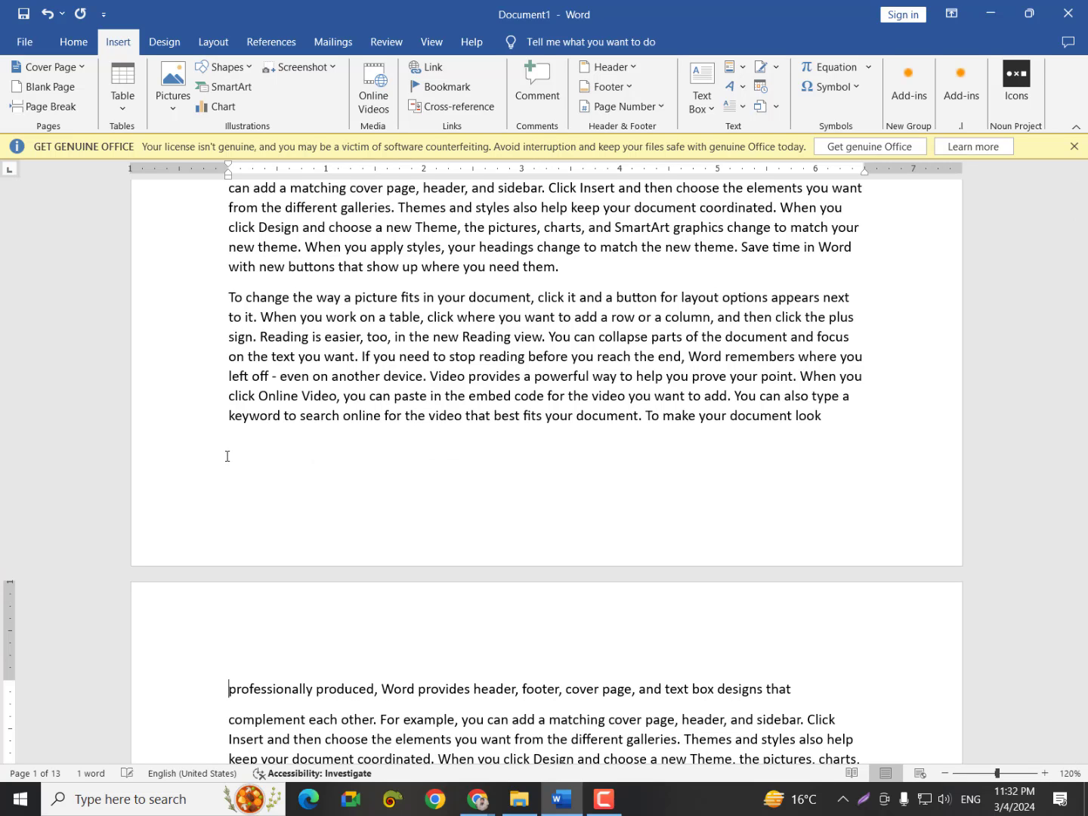
{"action": "type", "text": "Pah"}
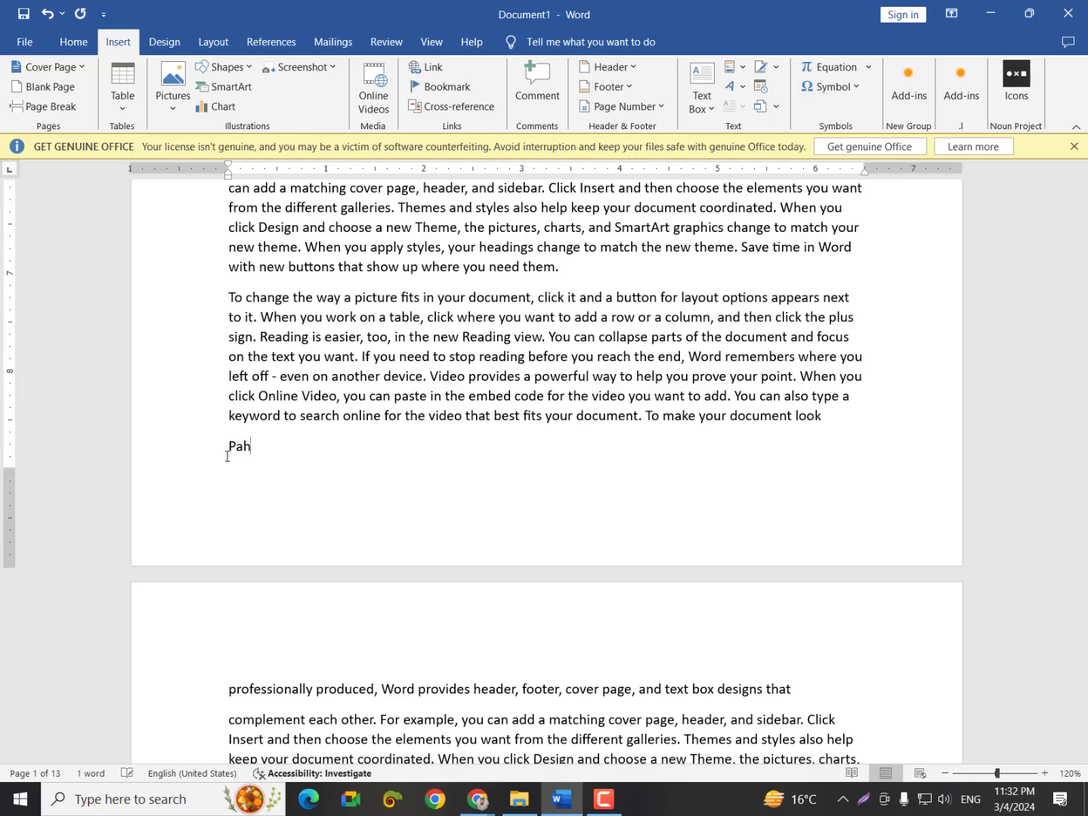
{"action": "key", "text": "BackSpace"}
{"action": "type", "text": "ge 1"}
Break the text near the end of the second page and enter "Page 2" as its last line
{"action": "scroll", "coordinate": [302, 446], "scroll_direction": "down", "scroll_amount": 5}
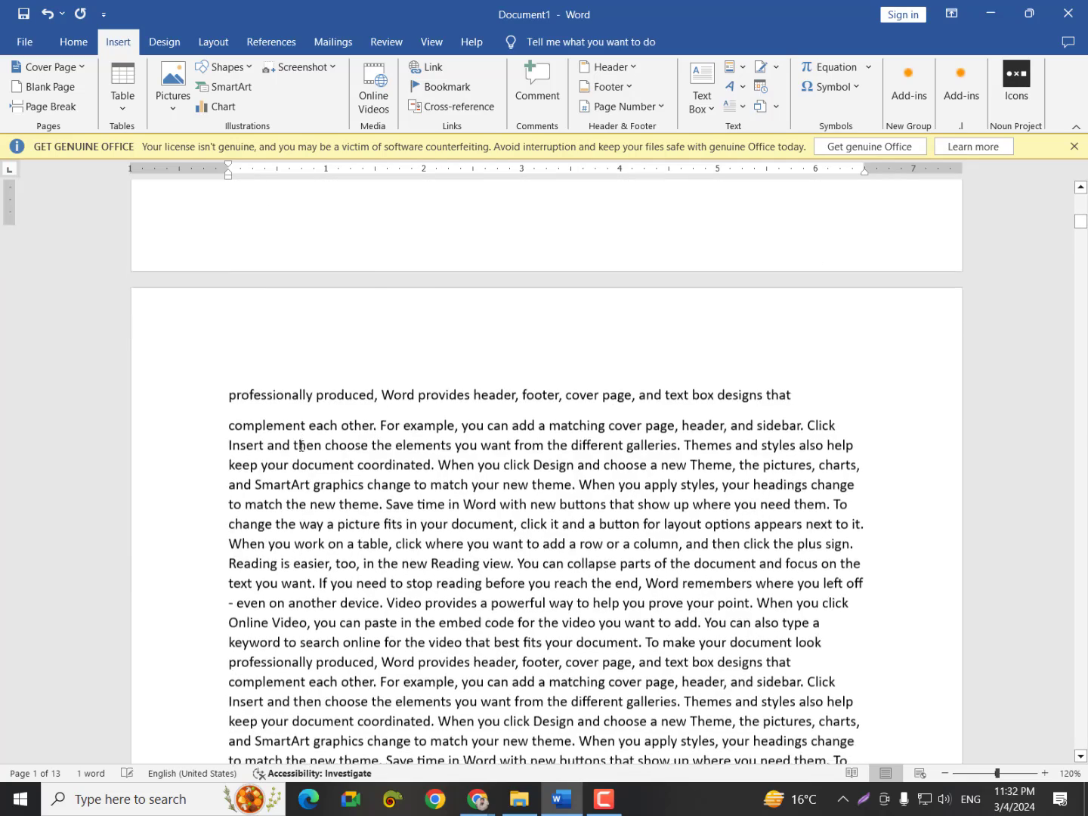
{"action": "scroll", "coordinate": [301, 446], "scroll_direction": "down", "scroll_amount": 13}
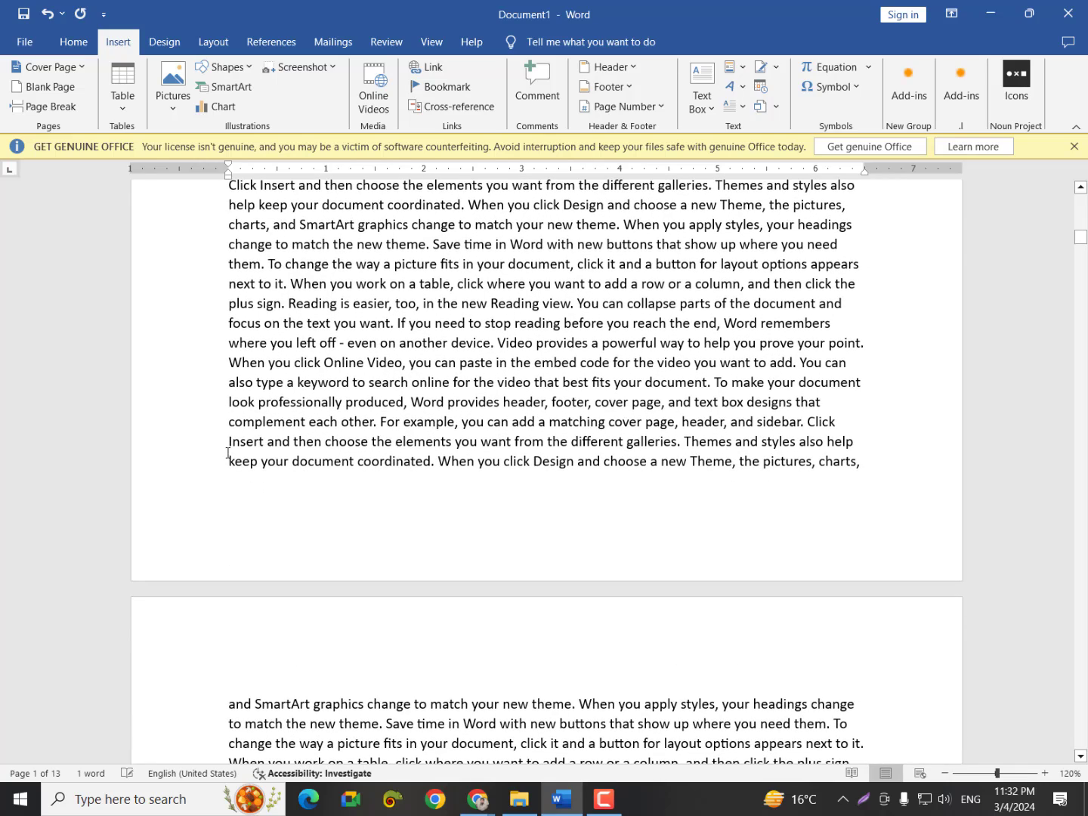
{"action": "left_click", "coordinate": [229, 456]}
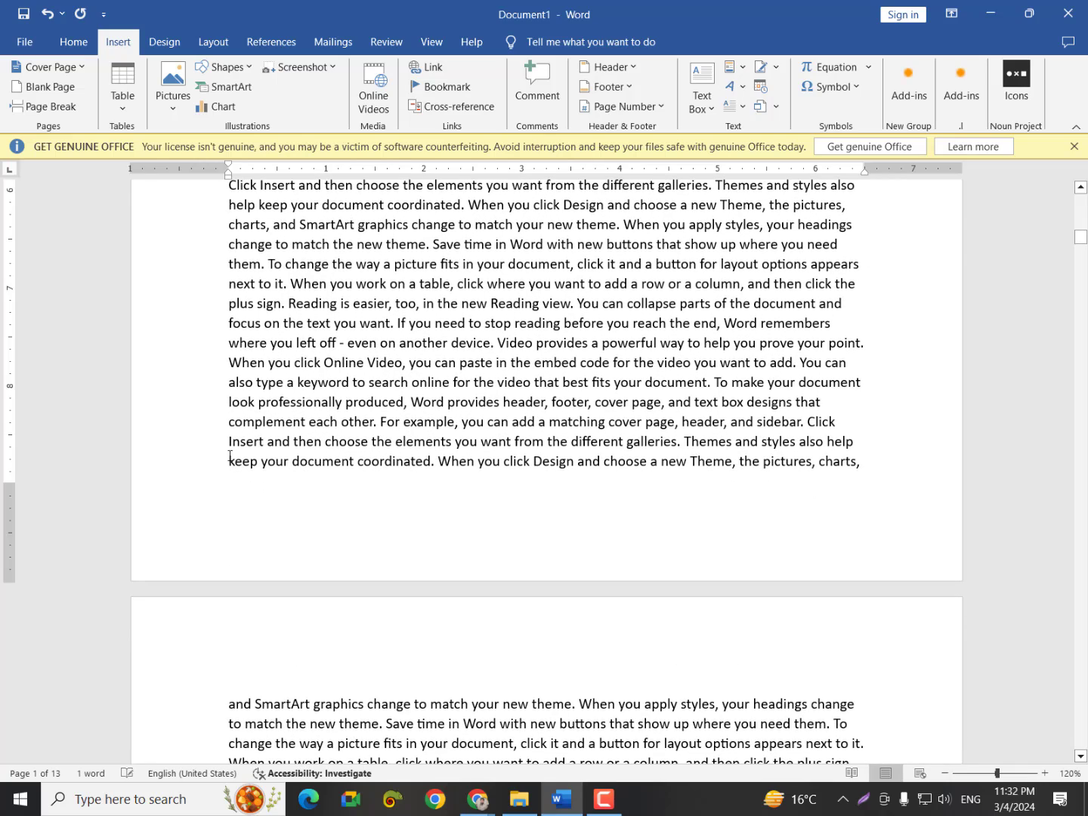
{"action": "key", "text": "Return"}
{"action": "left_click", "coordinate": [230, 456]}
{"action": "key", "text": "Return"}
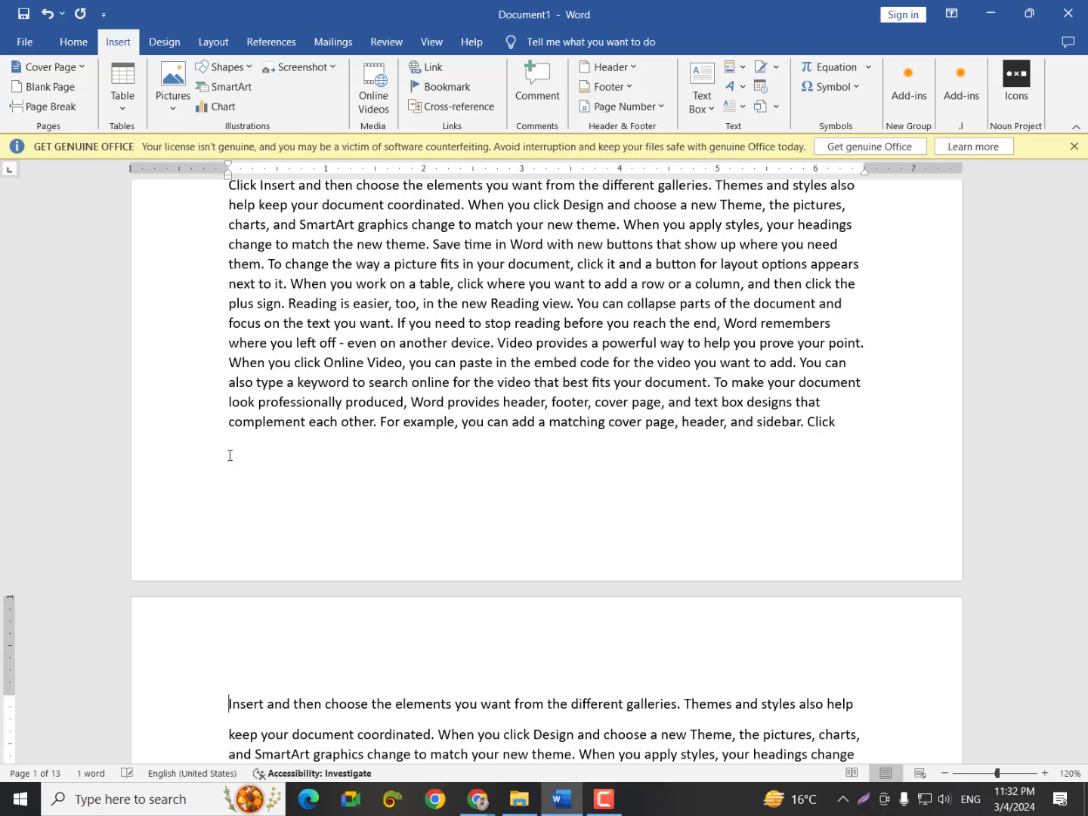
{"action": "left_click", "coordinate": [230, 455]}
{"action": "type", "text": "Page 2"}
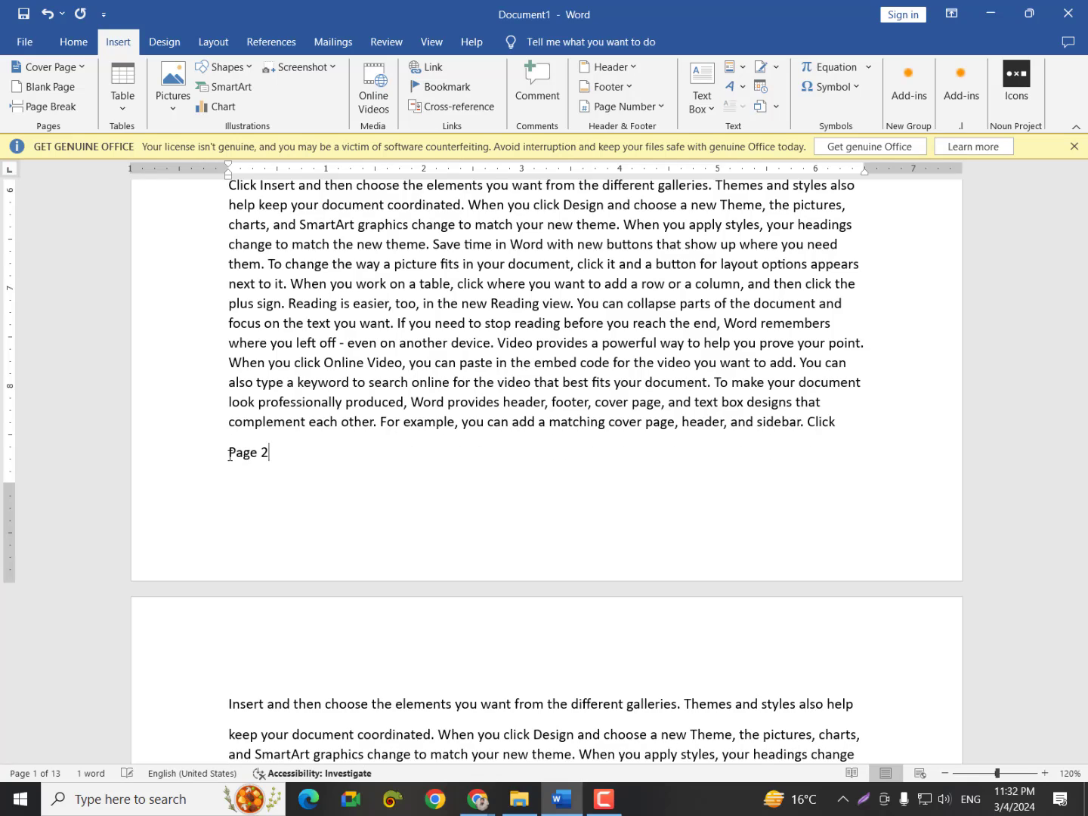
Break the text near the end of the third page and enter "Page 3" as its last line
{"action": "scroll", "coordinate": [230, 453], "scroll_direction": "down", "scroll_amount": 15}
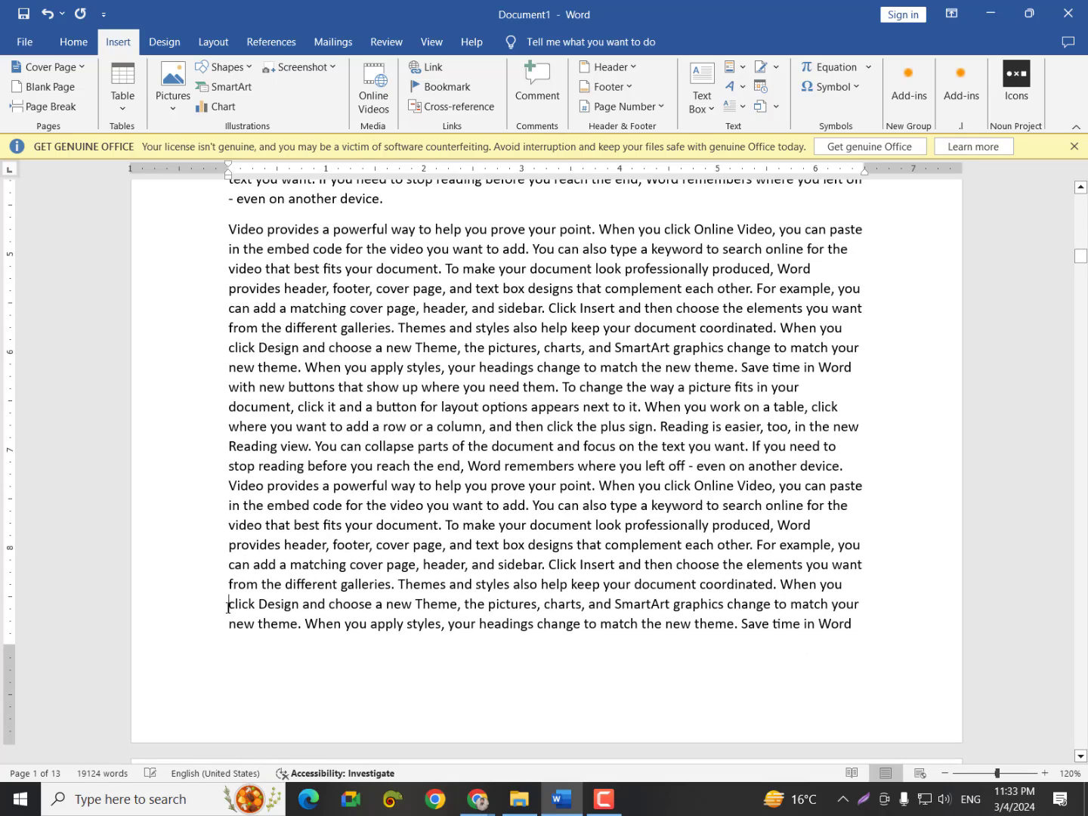
{"action": "key", "text": "Return"}
{"action": "key", "text": "Up"}
{"action": "key", "text": "Return"}
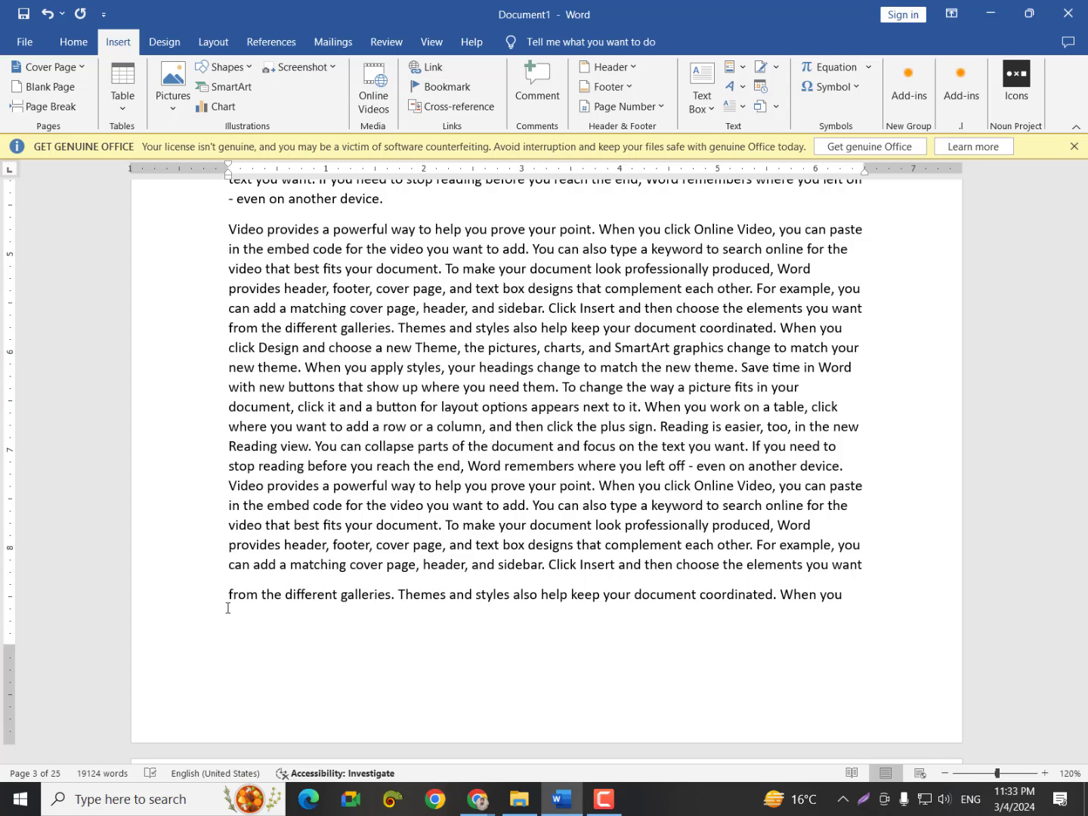
{"action": "scroll", "coordinate": [227, 608], "scroll_direction": "down", "scroll_amount": 2}
{"action": "key", "text": "Return"}
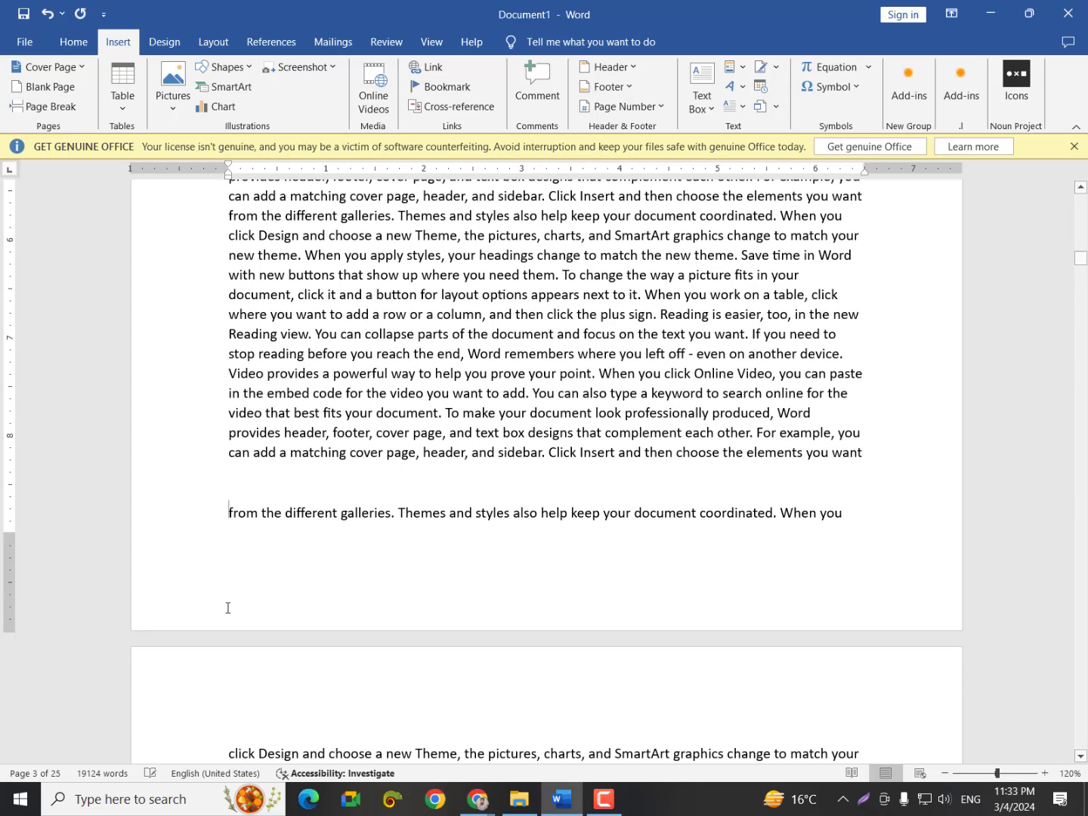
{"action": "key", "text": "Return"}
{"action": "key", "text": "Up"}
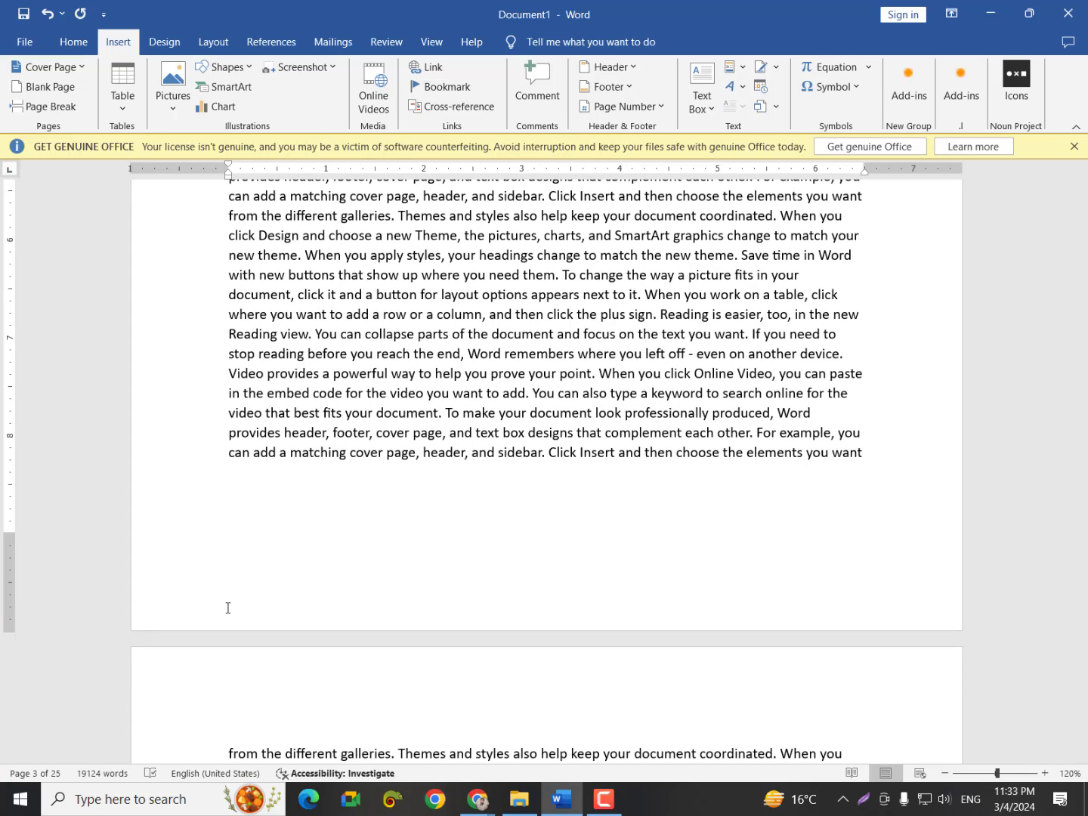
{"action": "type", "text": "Page 3"}
Check the manually entered page labels in the print preview and on the document pages
{"action": "key", "text": "ctrl+p"}
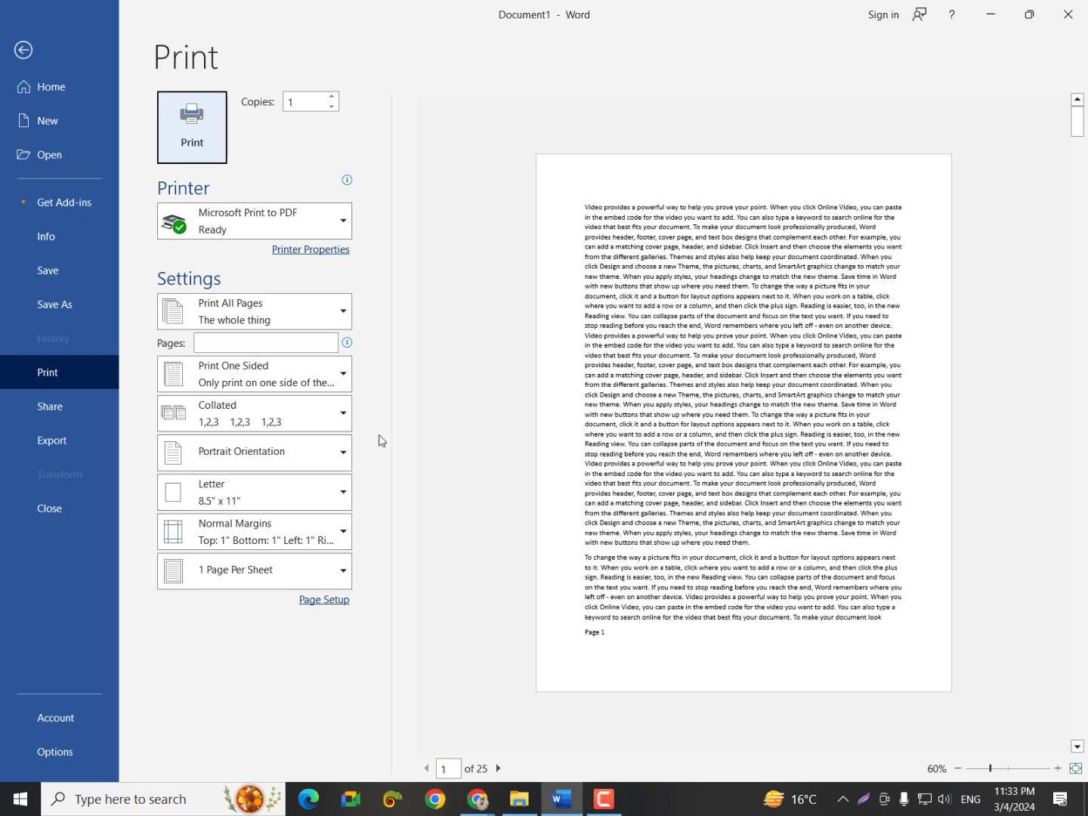
{"action": "left_click", "coordinate": [30, 53]}
{"action": "scroll", "coordinate": [507, 421], "scroll_direction": "up", "scroll_amount": 12}
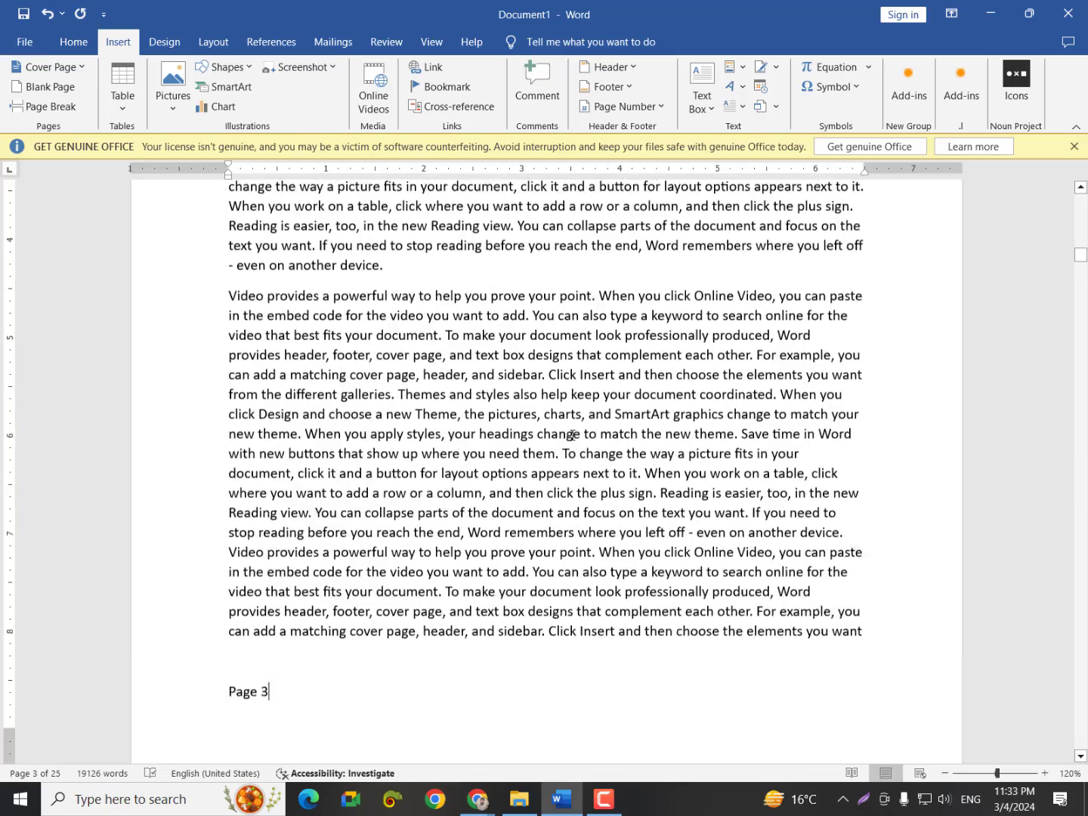
{"action": "scroll", "coordinate": [508, 421], "scroll_direction": "up", "scroll_amount": 4}
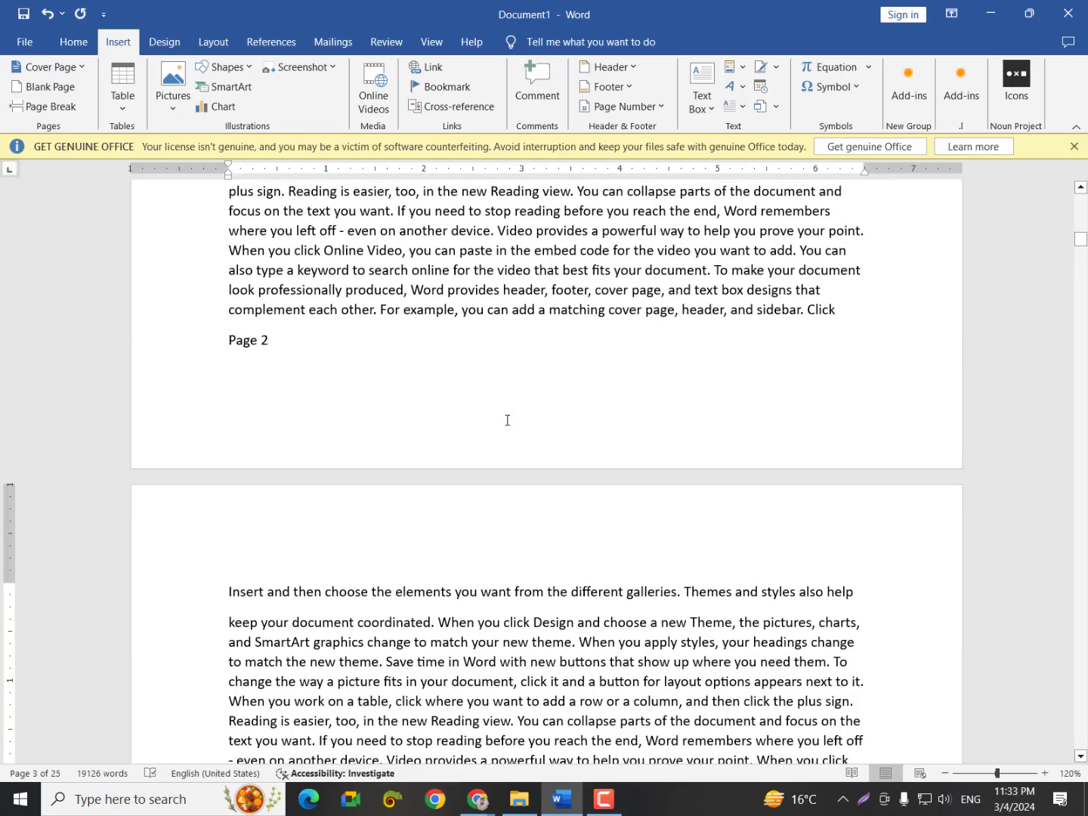
Delete a block of opening lines from the first page and check the manual page labels' positions in the print preview
{"action": "key", "text": "ctrl+Home"}
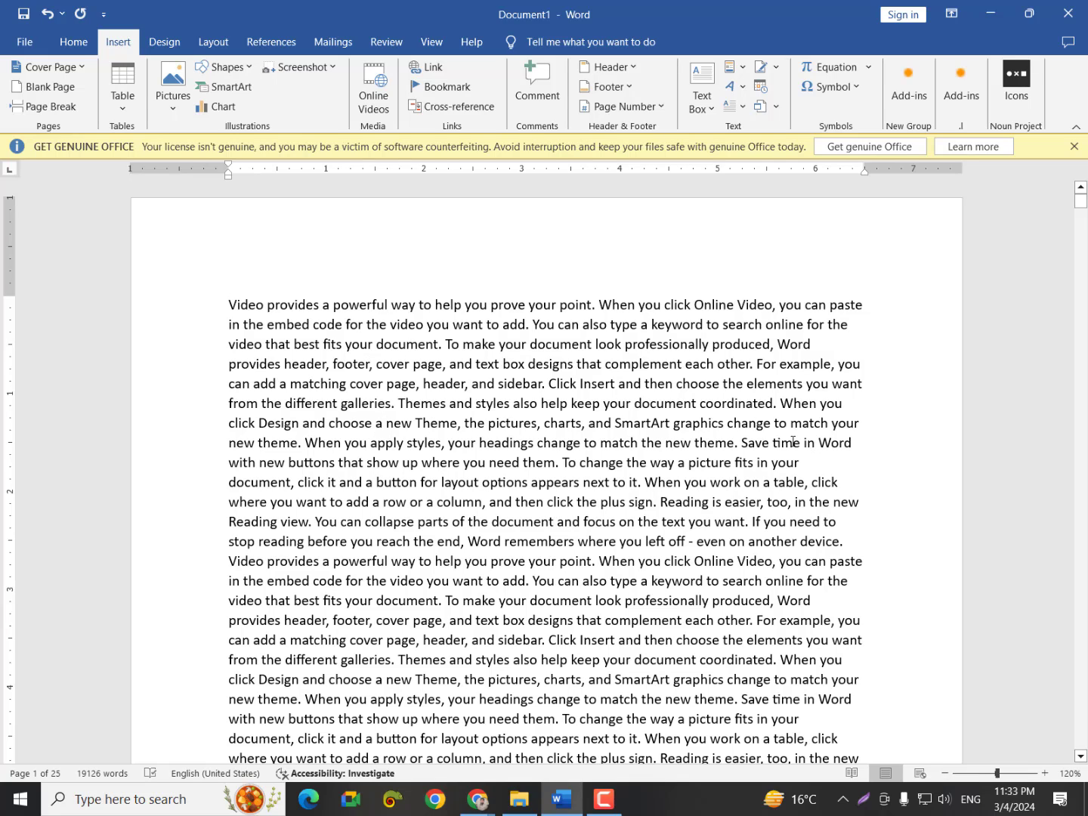
{"action": "left_click_drag", "start_coordinate": [741, 445], "coordinate": [345, 342]}
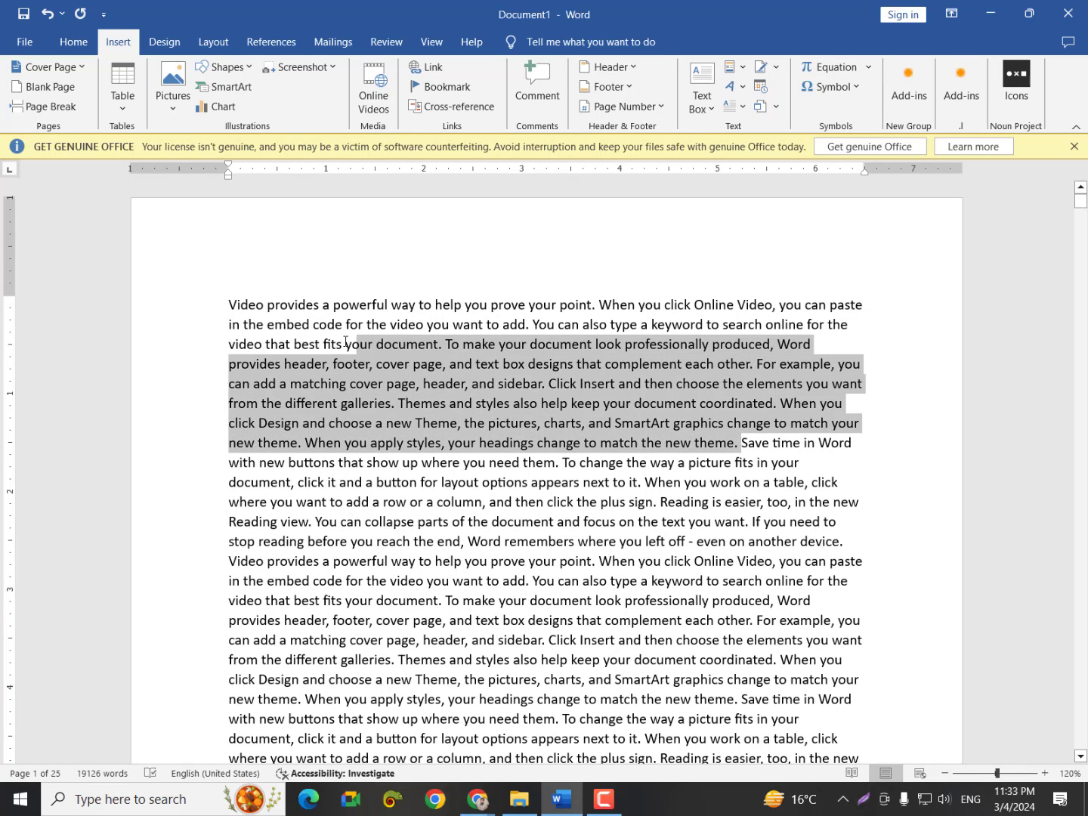
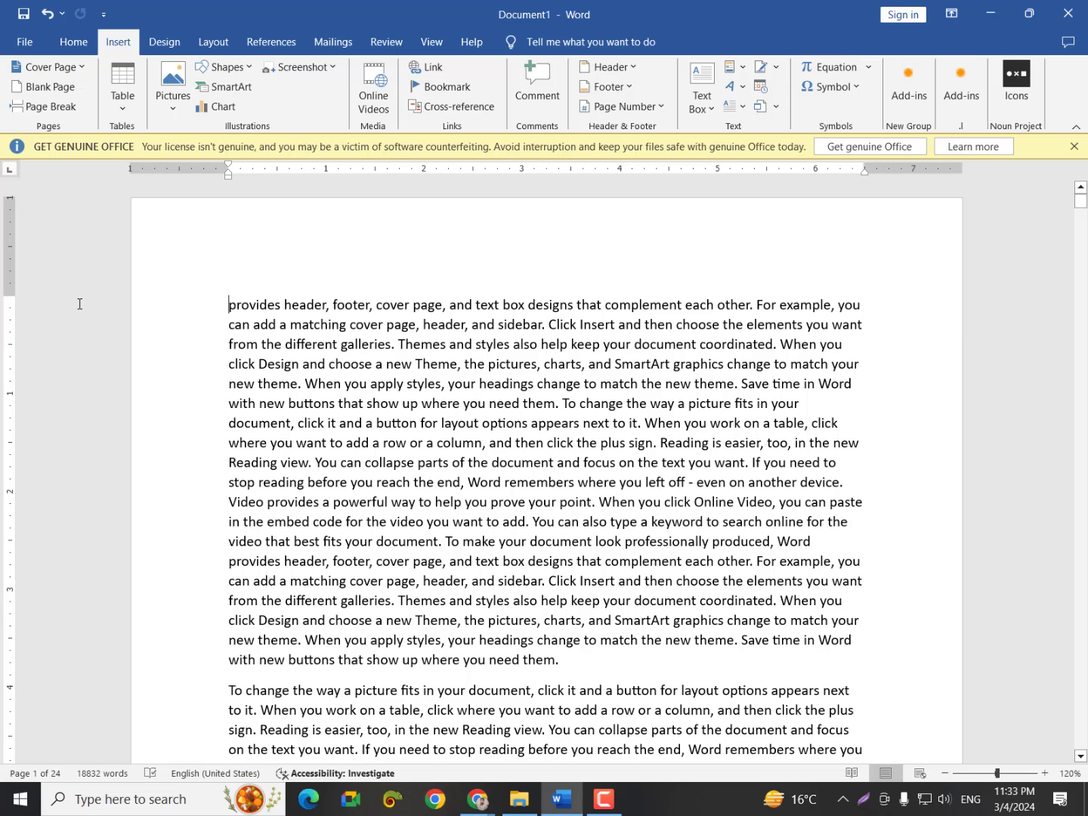
{"action": "key", "text": "ctrl+p"}
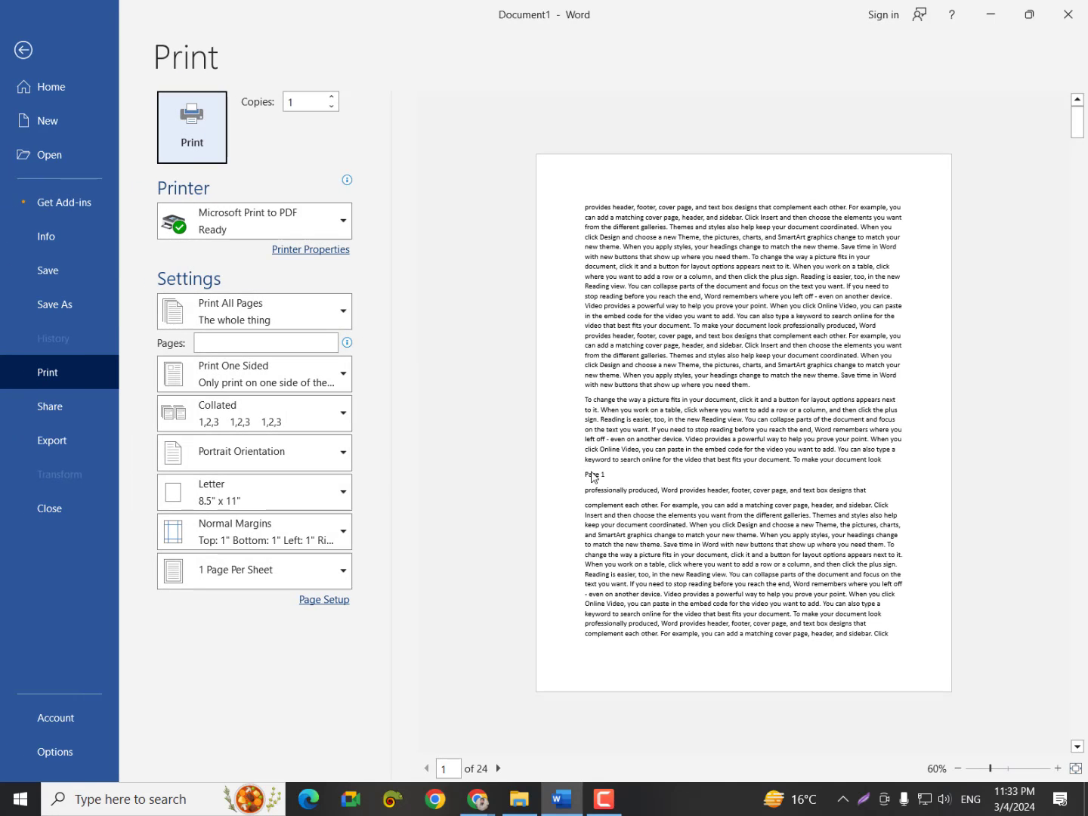
{"action": "scroll", "coordinate": [594, 477], "scroll_direction": "down", "scroll_amount": 2}
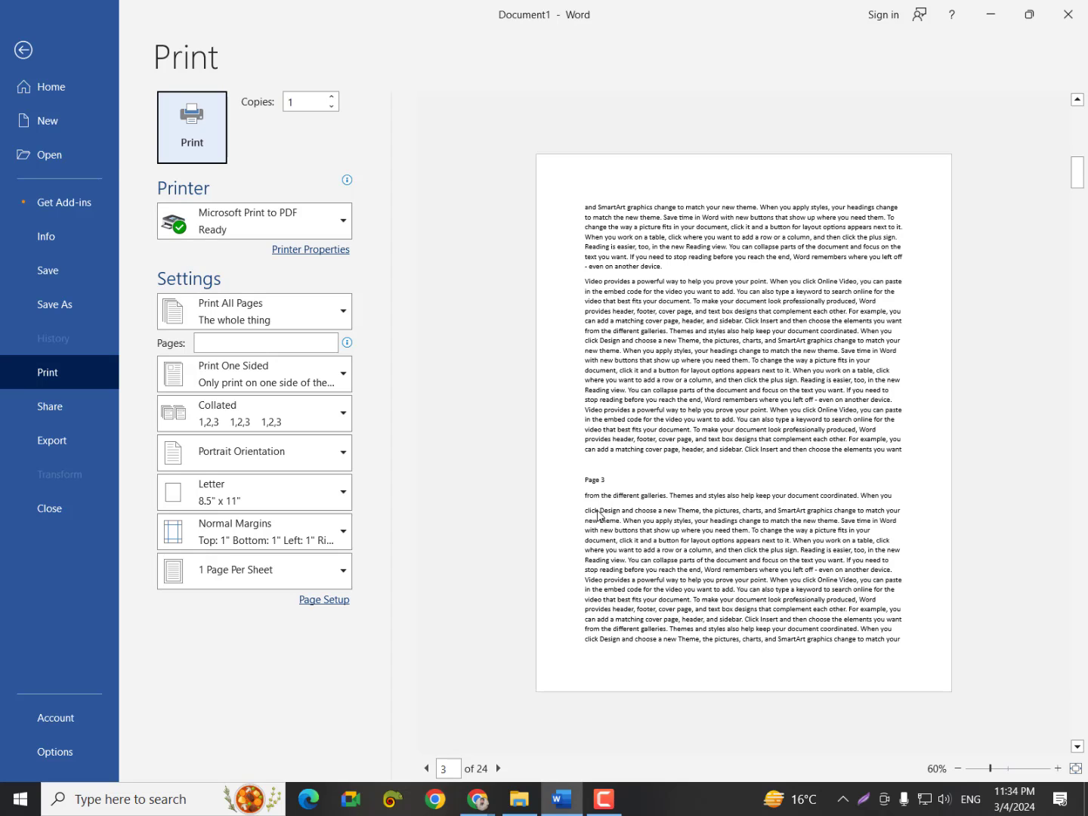
{"action": "key", "text": "Escape"}
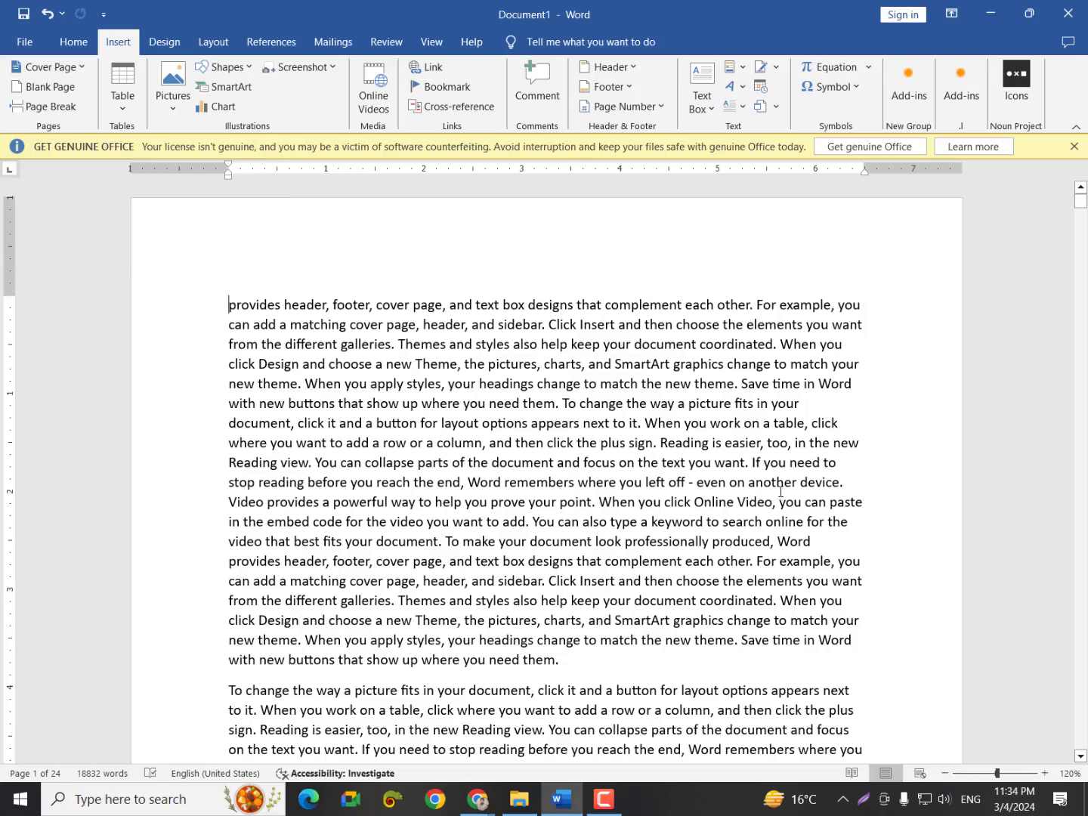
Show two whole pages side by side and mark out the first page as a screenshot area
{"action": "scroll", "coordinate": [779, 491], "scroll_direction": "down", "scroll_amount": 6}
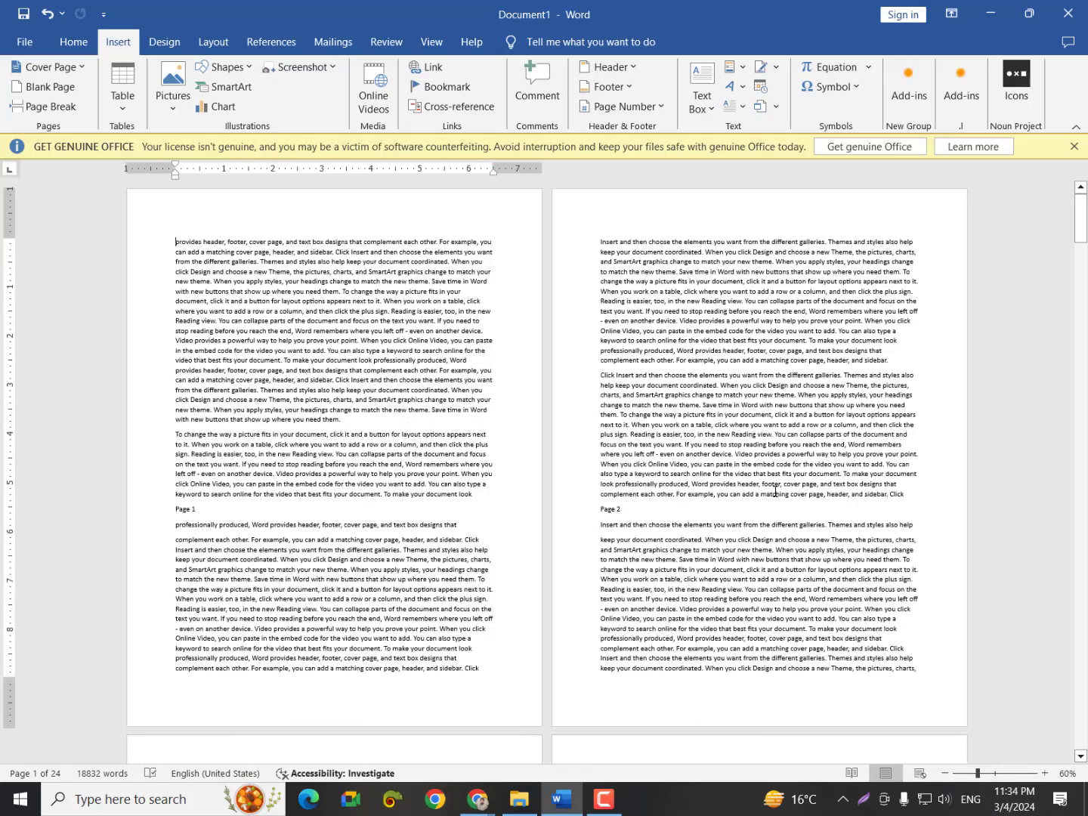
{"action": "scroll", "coordinate": [775, 491], "scroll_direction": "up", "scroll_amount": 2}
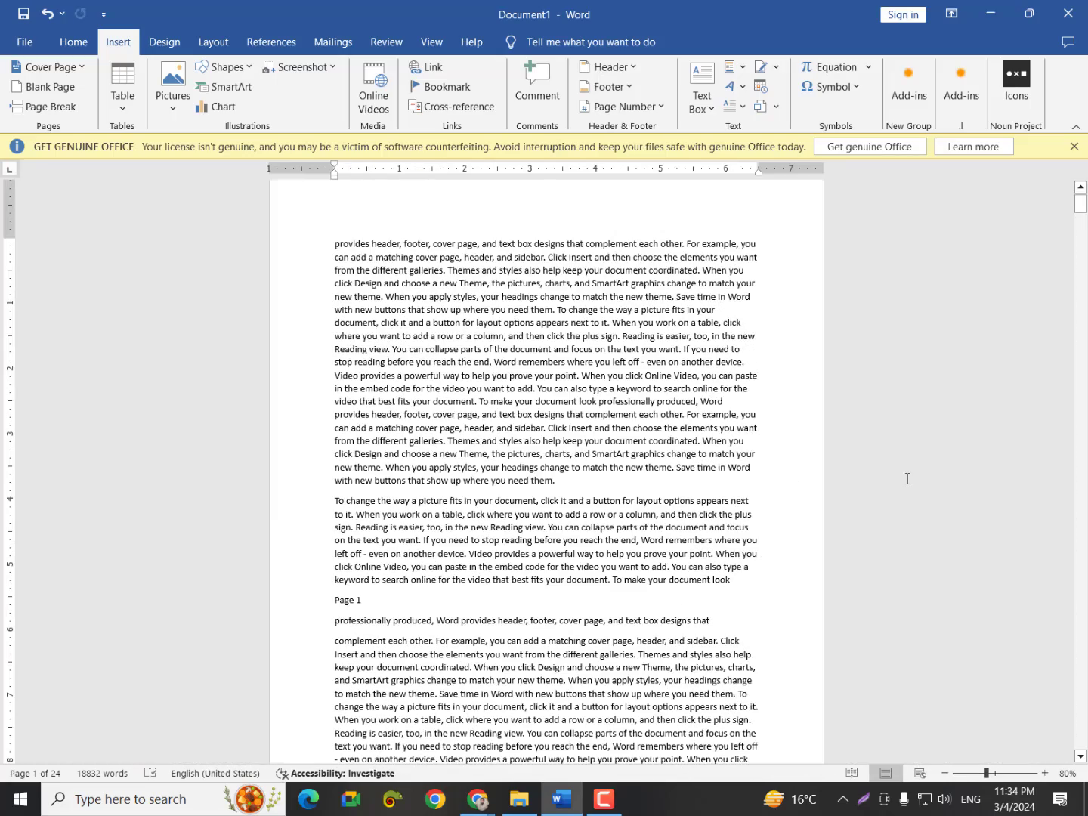
{"action": "scroll", "coordinate": [908, 478], "scroll_direction": "down", "scroll_amount": 3}
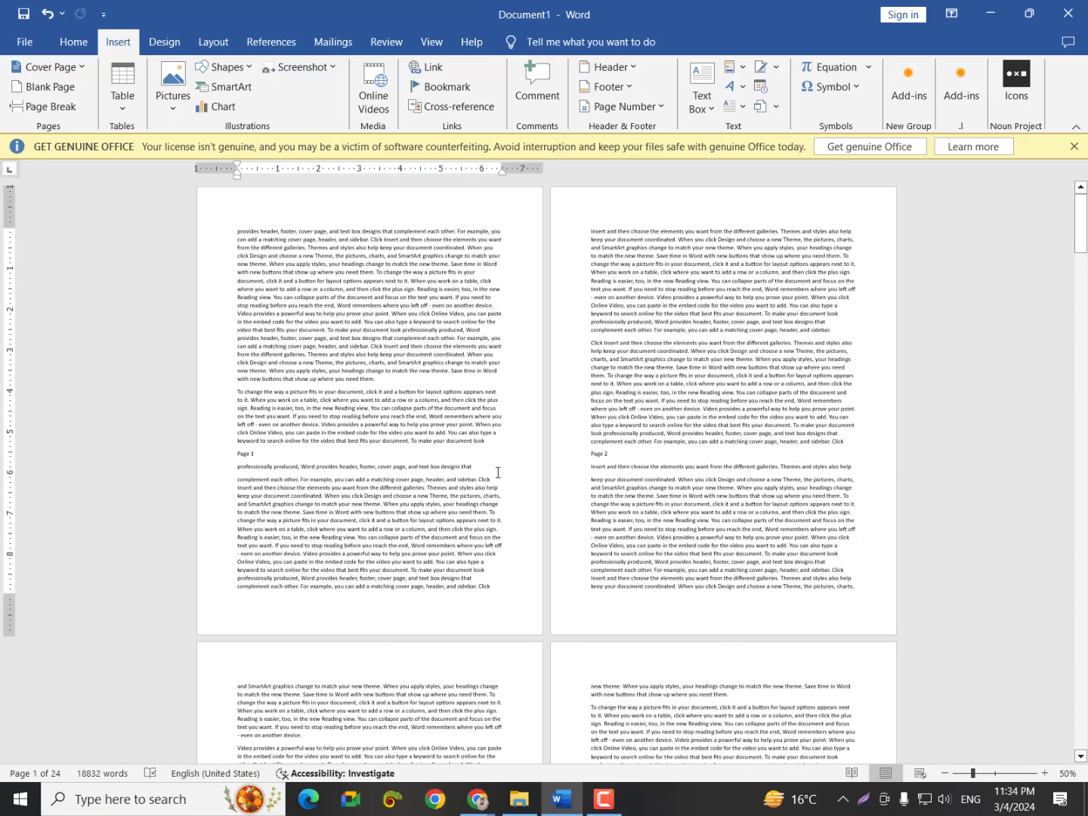
{"action": "key", "text": "Print"}
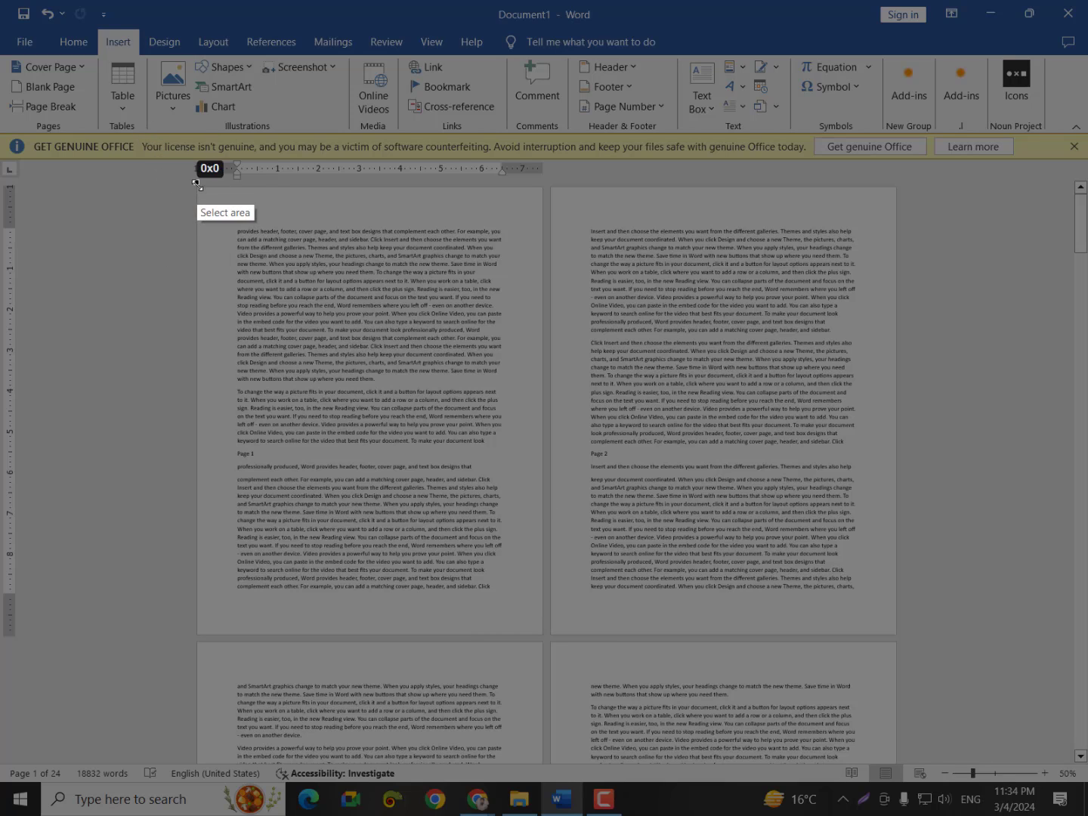
{"action": "left_click_drag", "start_coordinate": [197, 183], "coordinate": [544, 640]}
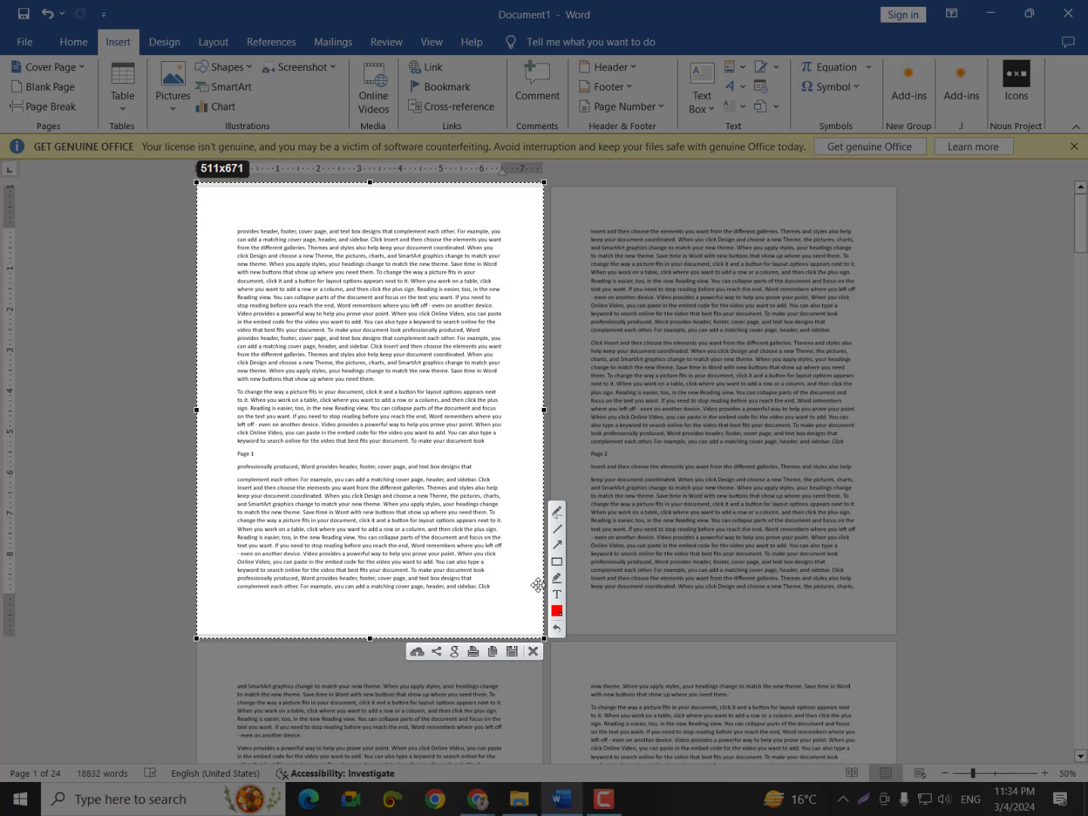
Draw red rectangles around the header, footer and body areas of the captured first page
{"action": "left_click", "coordinate": [557, 561]}
{"action": "left_click_drag", "start_coordinate": [197, 187], "coordinate": [544, 226]}
{"action": "left_click_drag", "start_coordinate": [198, 588], "coordinate": [538, 636]}
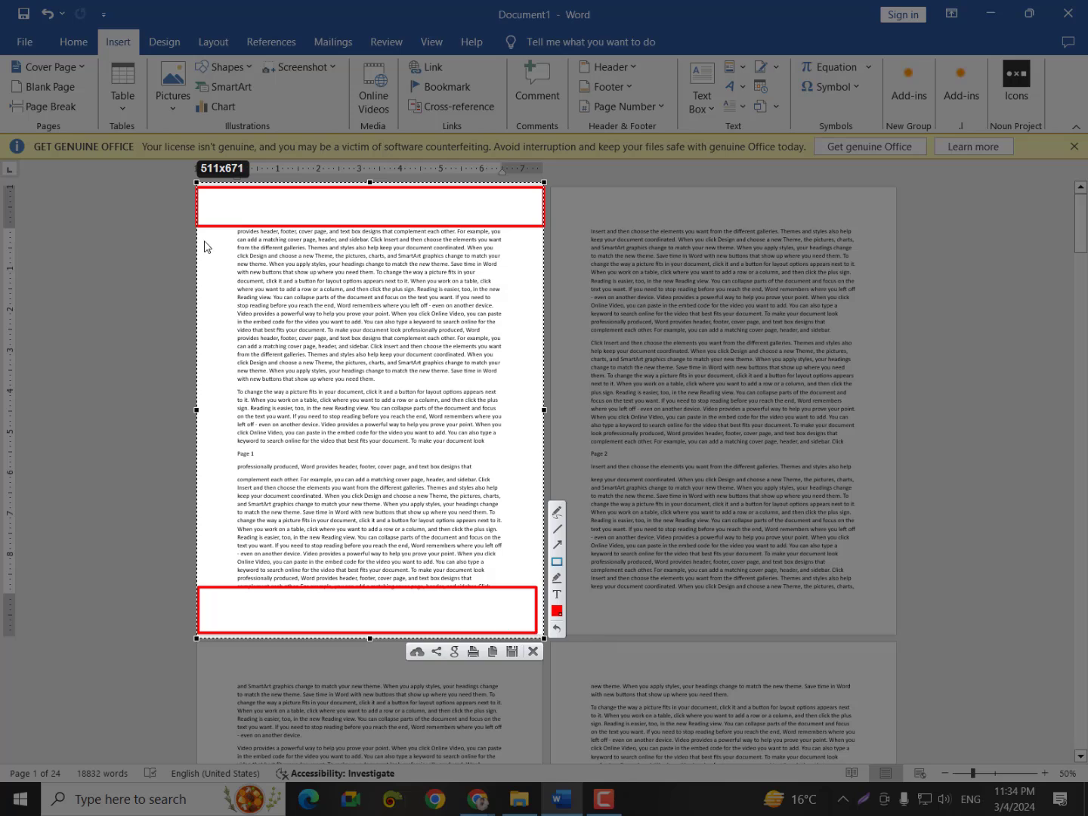
{"action": "left_click_drag", "start_coordinate": [199, 226], "coordinate": [539, 582]}
Handwrite H, F and B in the header, footer and body rectangles, and discard the screenshot markup
{"action": "left_click", "coordinate": [556, 514]}
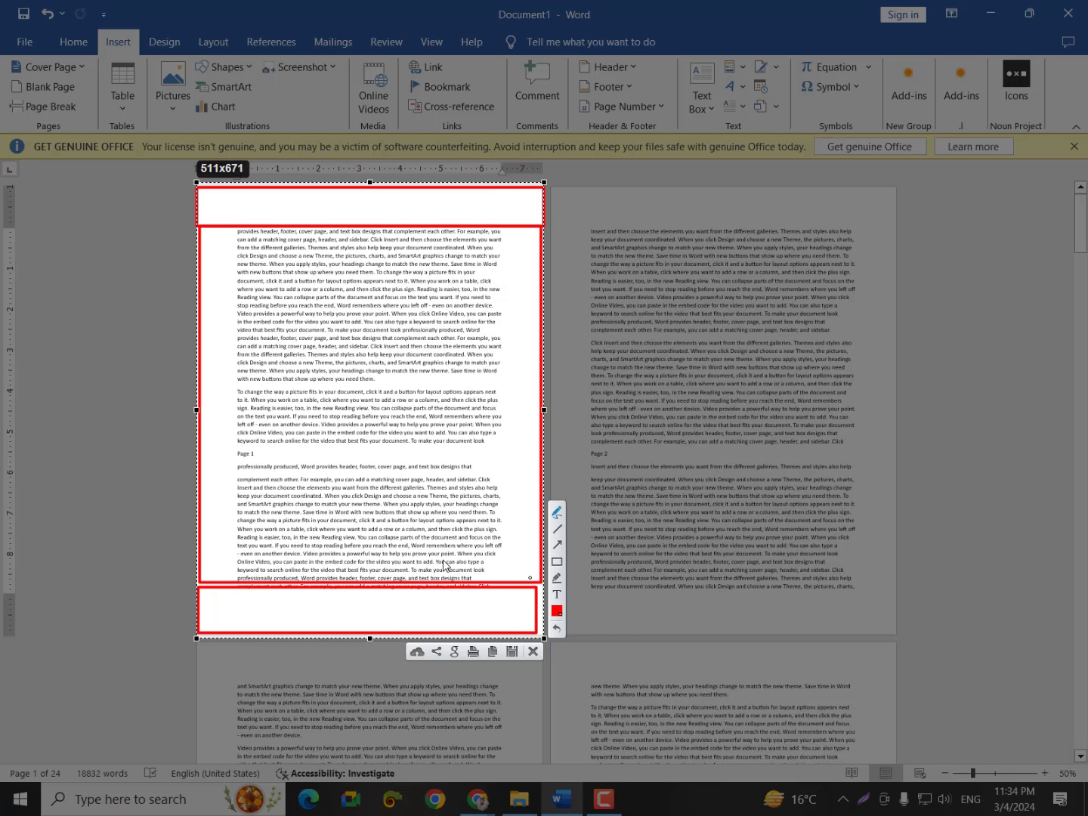
{"action": "mouse_move", "coordinate": [288, 217]}
{"action": "left_mouse_down"}
{"action": "mouse_move", "coordinate": [287, 197]}
{"action": "mouse_move", "coordinate": [303, 221]}
{"action": "left_mouse_up"}
{"action": "mouse_move", "coordinate": [270, 606]}
{"action": "left_mouse_down"}
{"action": "mouse_move", "coordinate": [269, 619]}
{"action": "mouse_move", "coordinate": [281, 607]}
{"action": "left_mouse_up"}
{"action": "mouse_move", "coordinate": [297, 378]}
{"action": "left_mouse_down"}
{"action": "mouse_move", "coordinate": [301, 409]}
{"action": "mouse_move", "coordinate": [304, 396]}
{"action": "mouse_move", "coordinate": [319, 408]}
{"action": "mouse_move", "coordinate": [300, 416]}
{"action": "left_mouse_up"}
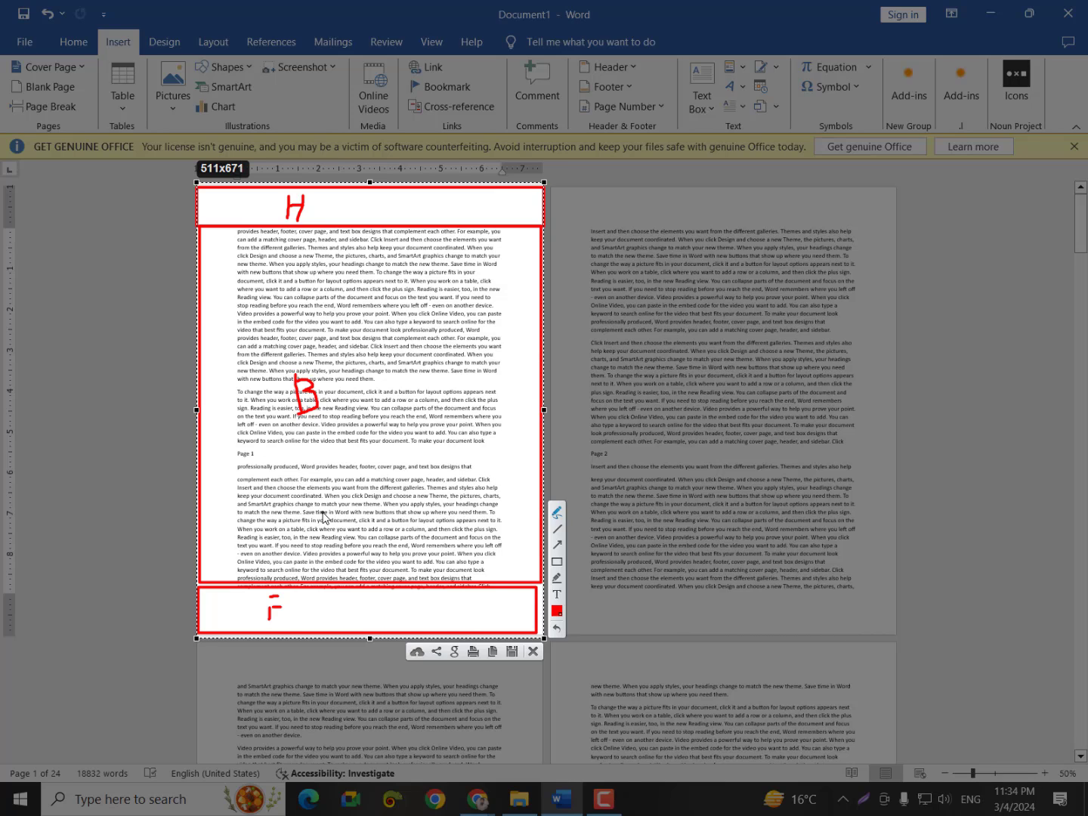
{"action": "left_click", "coordinate": [535, 666]}
{"action": "left_click", "coordinate": [534, 652]}
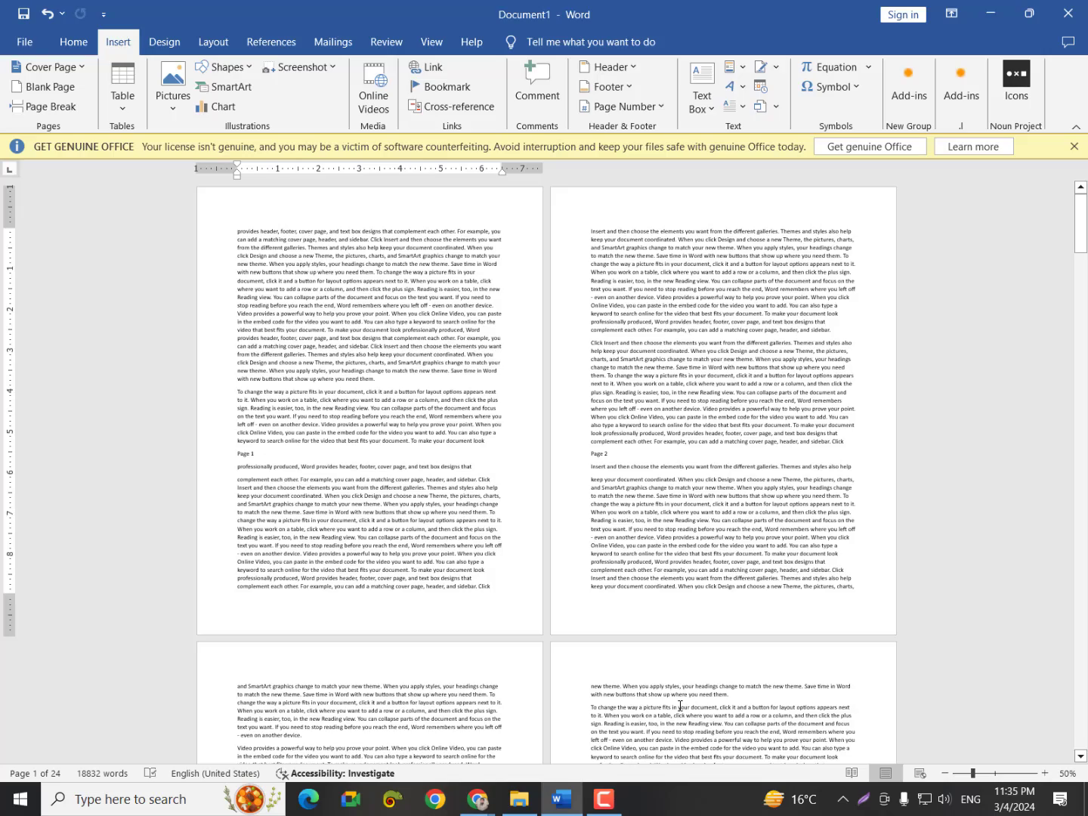
{"action": "key", "text": "alt"}
{"action": "scroll", "coordinate": [681, 705], "scroll_direction": "up", "scroll_amount": 5}
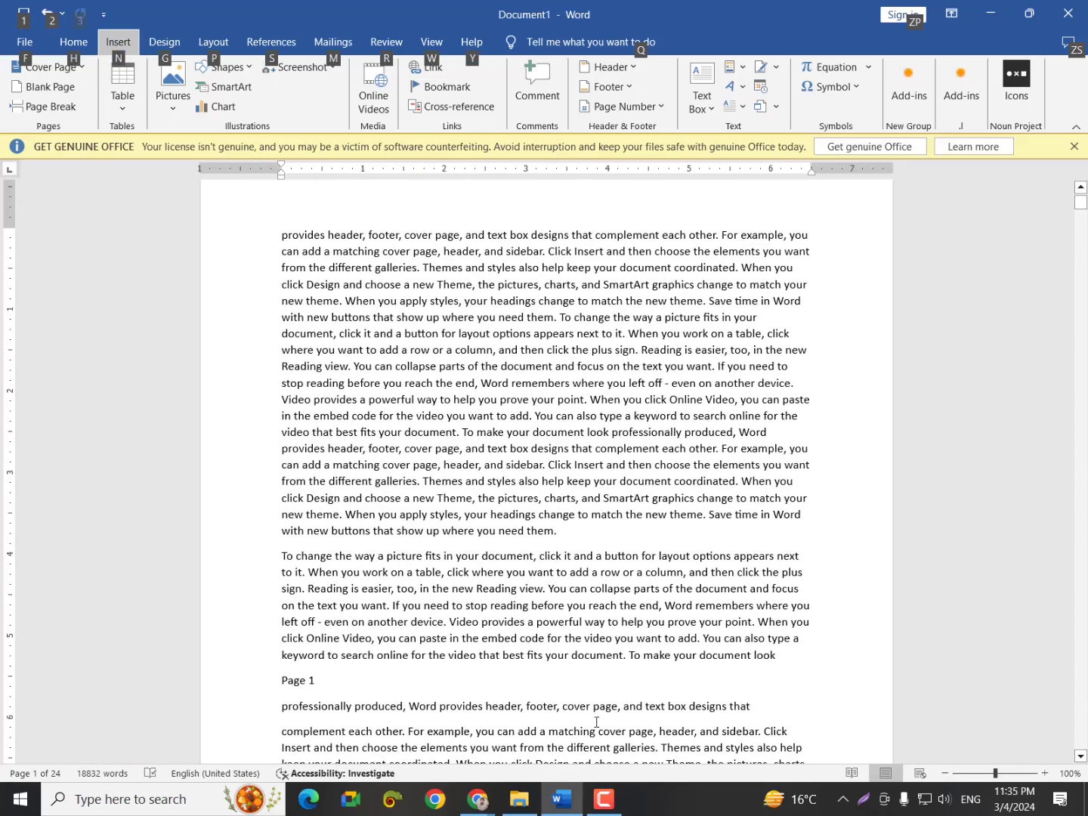
Insert a Blank header reading "Physics Assignment" and return to the document body
{"action": "left_click", "coordinate": [73, 42]}
{"action": "left_click", "coordinate": [110, 44]}
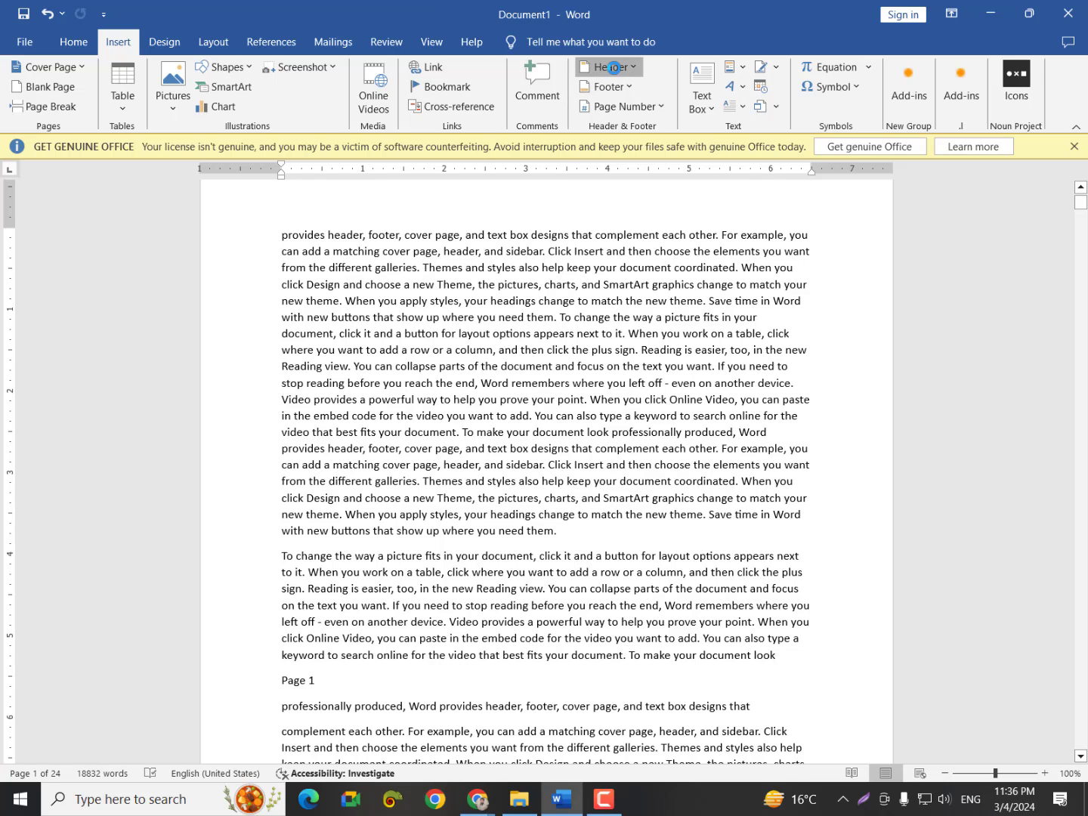
{"action": "left_click", "coordinate": [613, 68]}
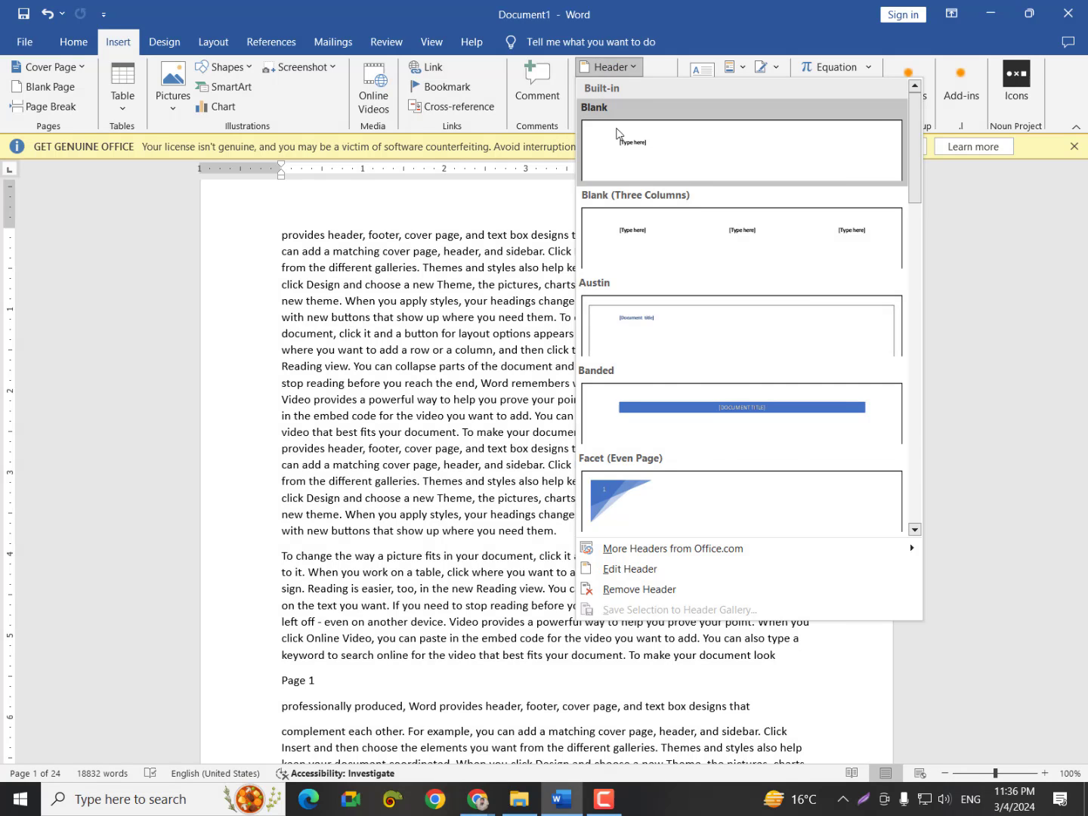
{"action": "left_click", "coordinate": [616, 134]}
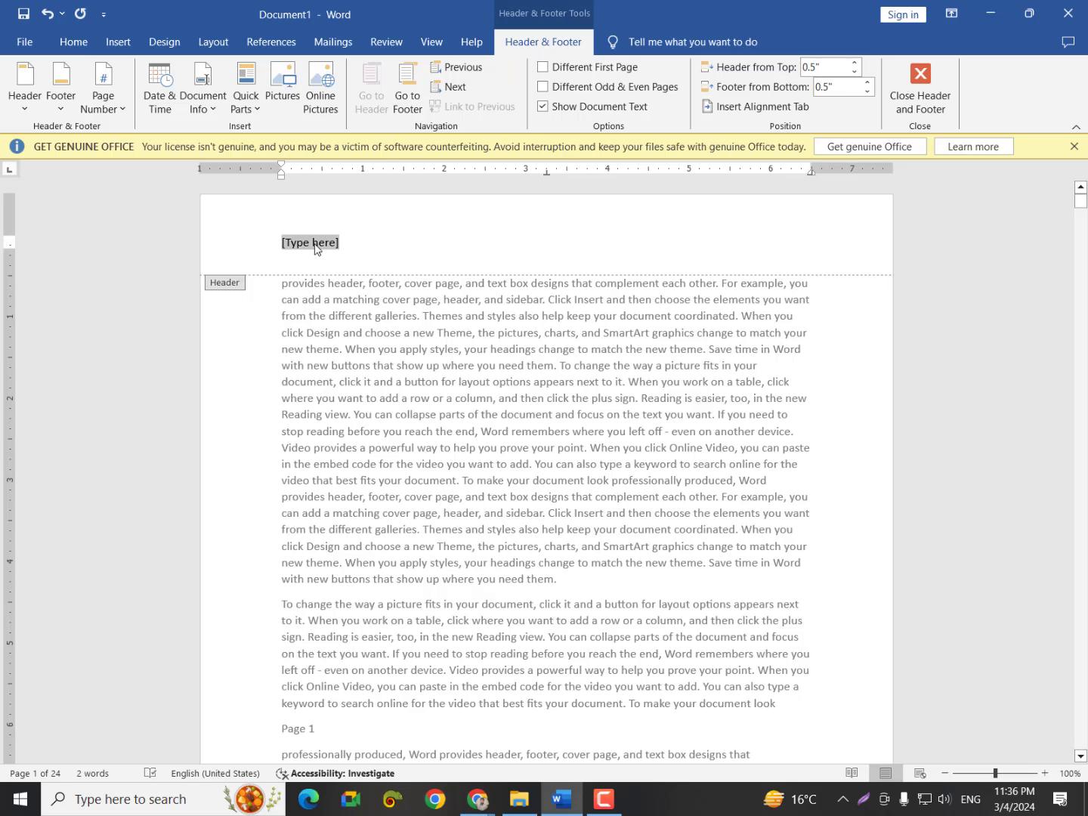
{"action": "type", "text": "Physics"}
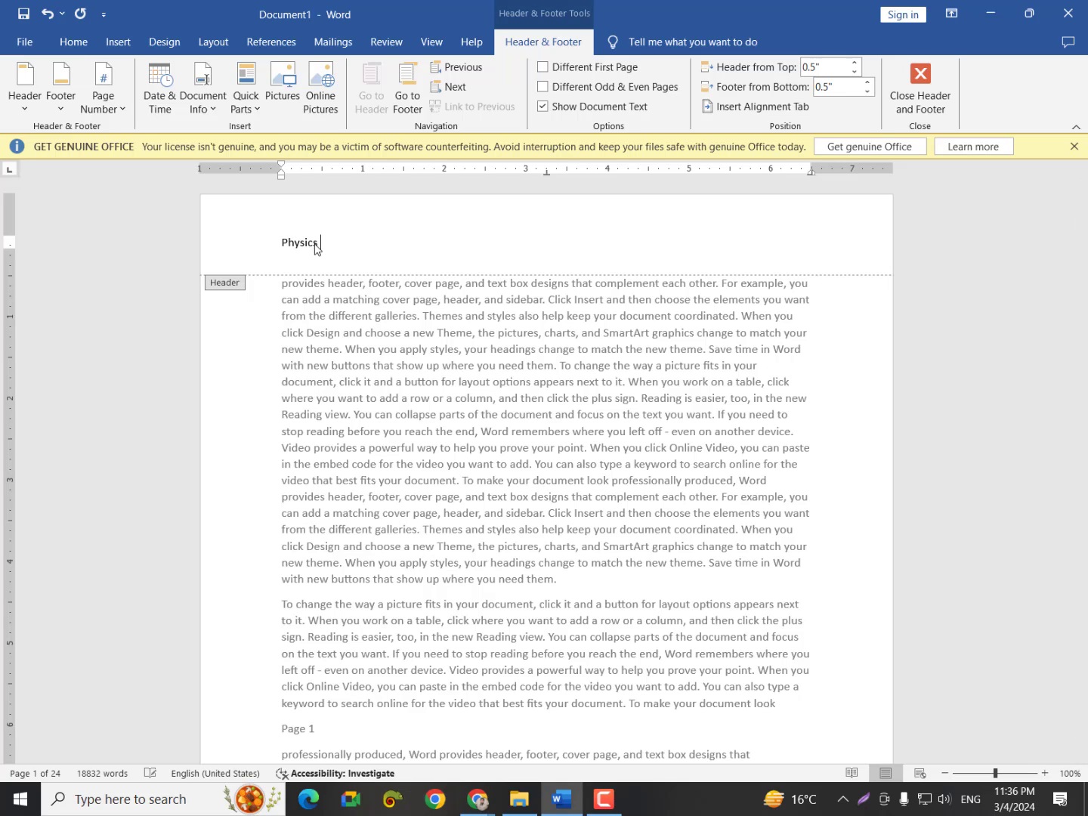
{"action": "type", "text": " Assignment"}
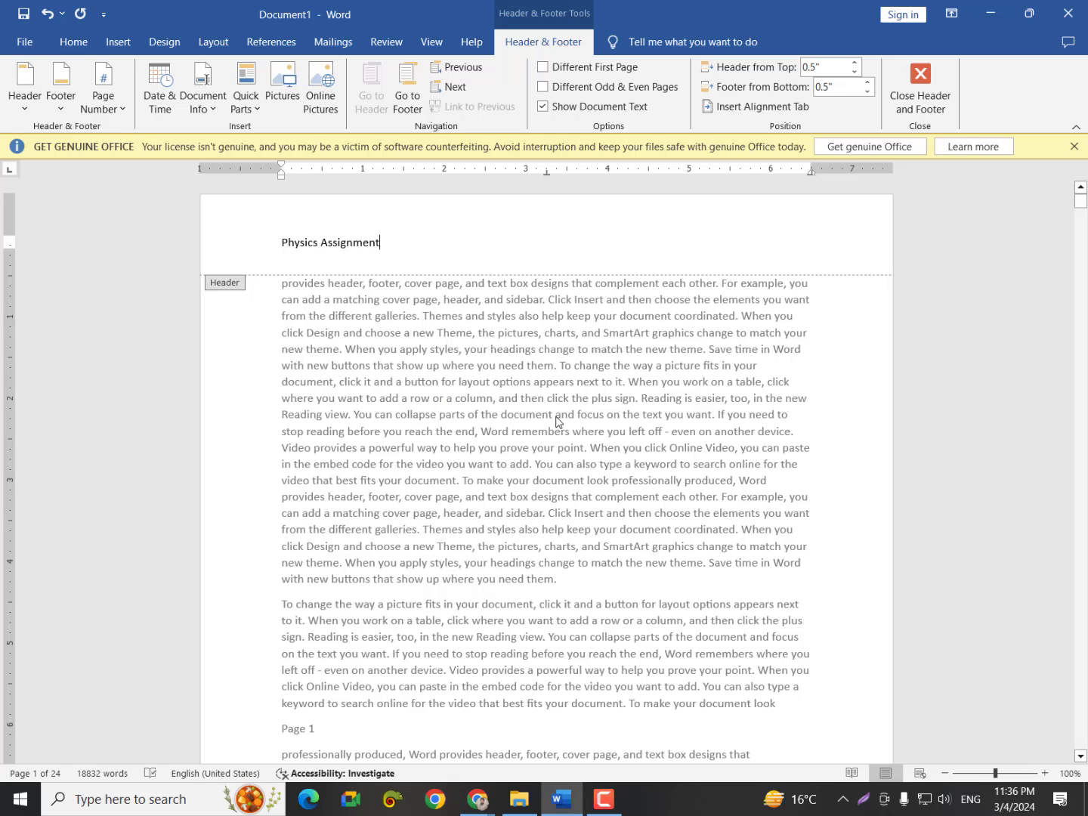
{"action": "key", "text": "Escape"}
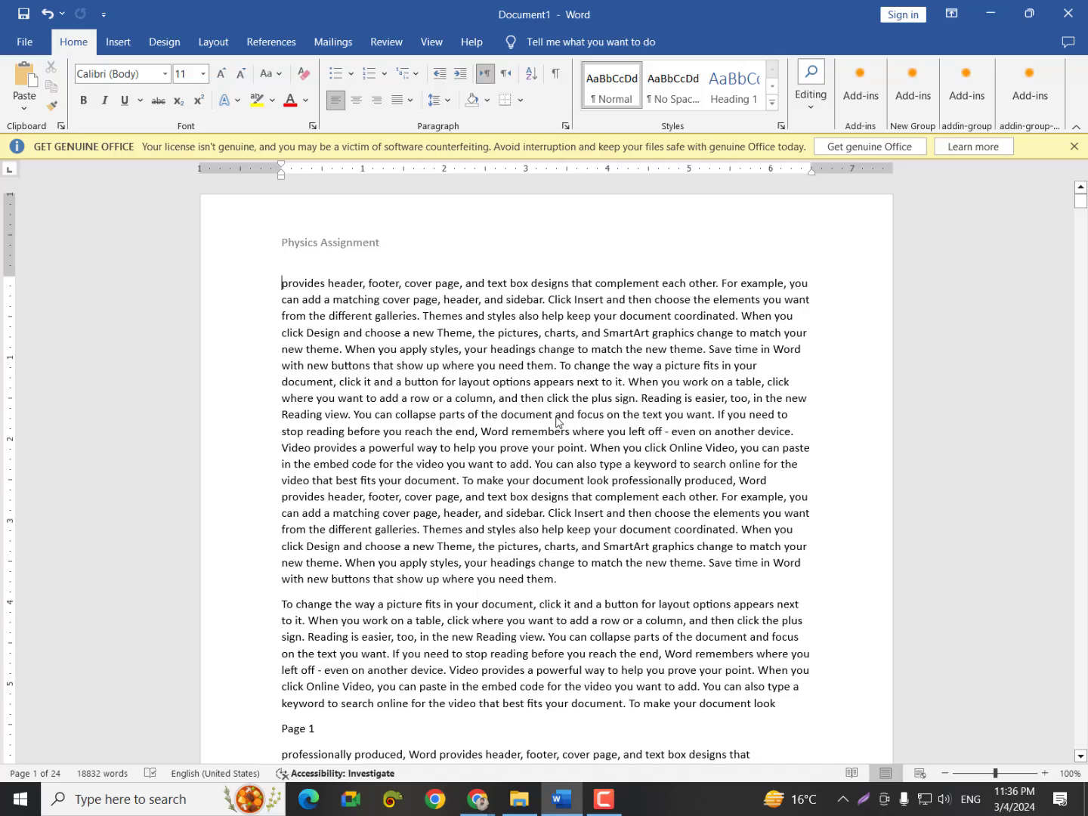
Check the "Physics Assignment" header on all pages through to the last one in the print preview
{"action": "key", "text": "ctrl+p"}
{"action": "scroll", "coordinate": [633, 213], "scroll_direction": "down", "scroll_amount": 9}
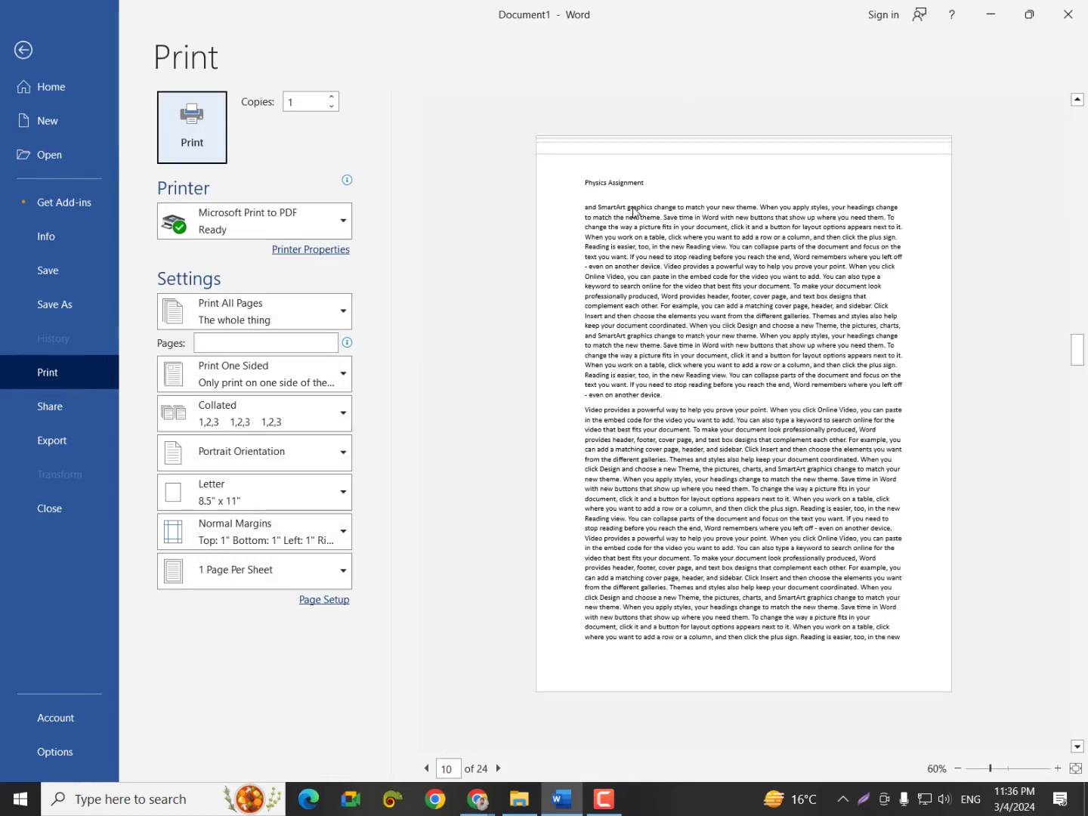
{"action": "scroll", "coordinate": [633, 213], "scroll_direction": "down", "scroll_amount": 14}
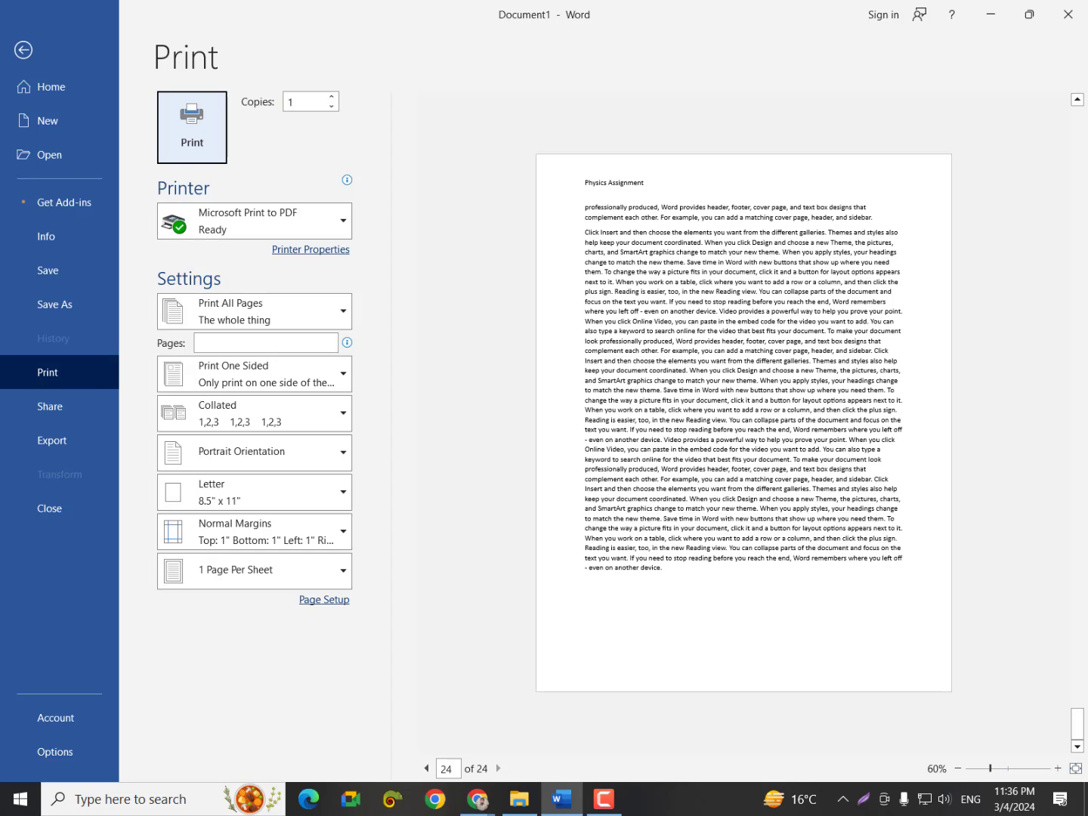
{"action": "left_click", "coordinate": [62, 35]}
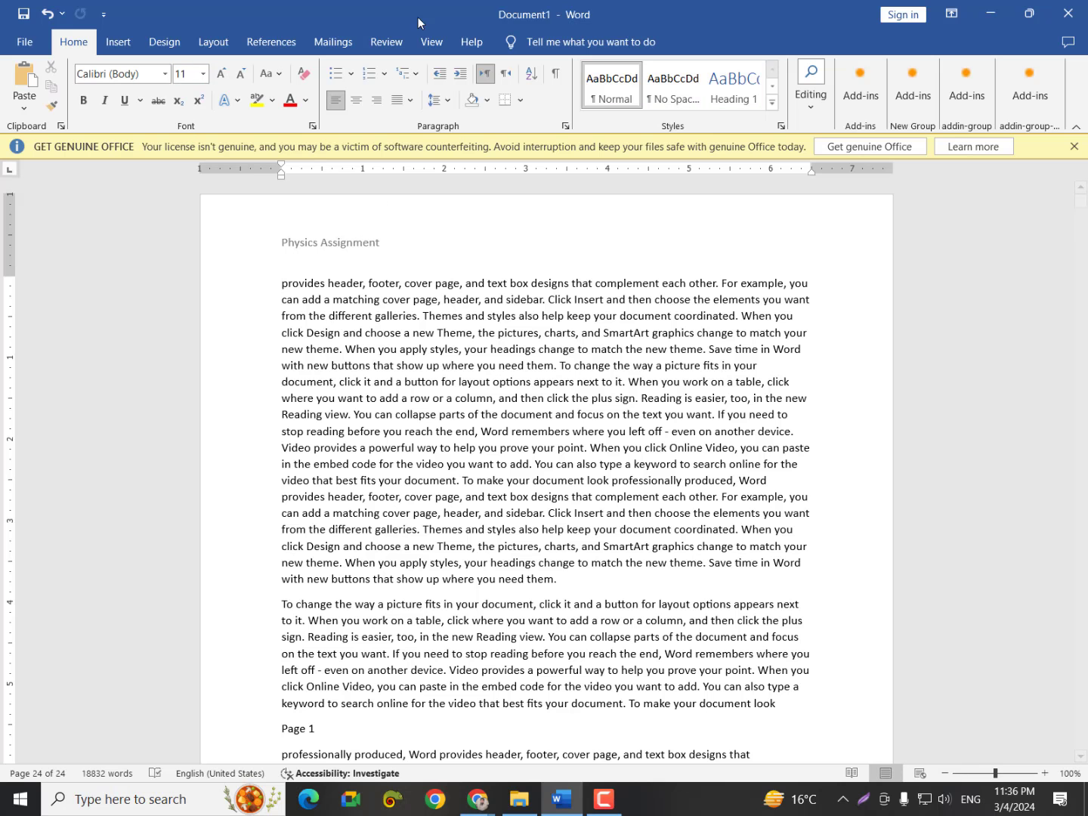
Add centred page numbers in the Plain Number 2 style at the bottom of every page
{"action": "left_click", "coordinate": [121, 43]}
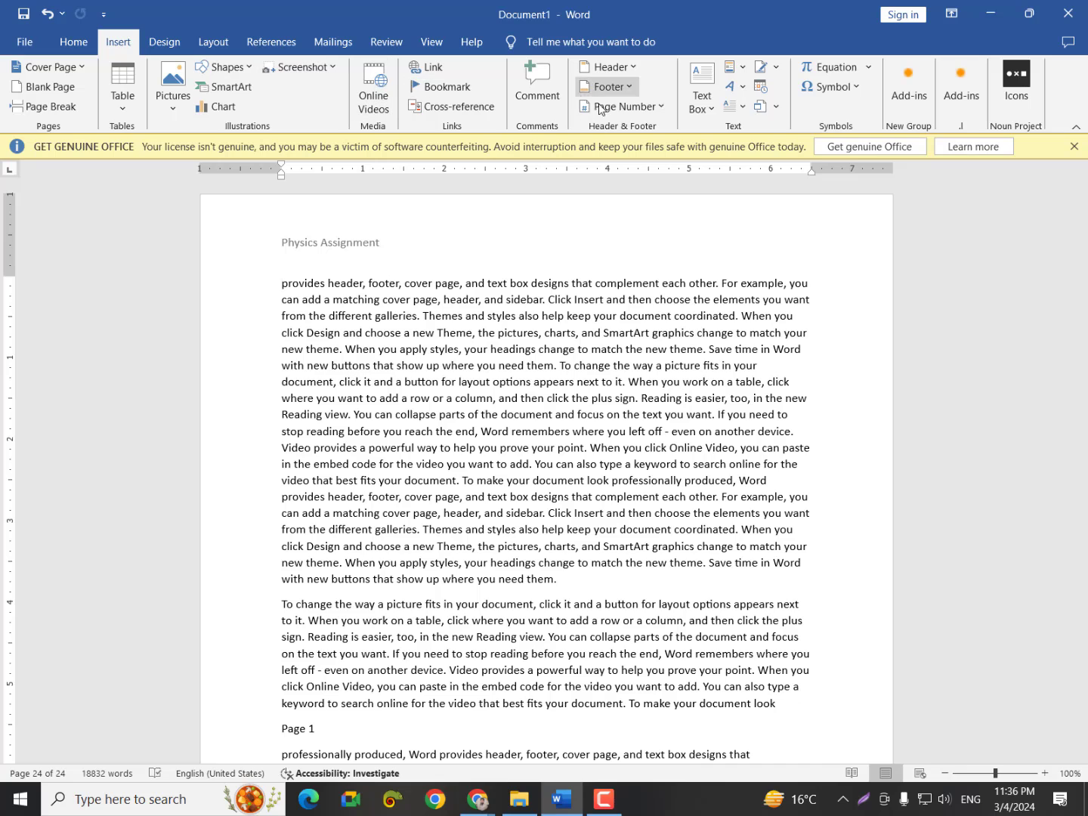
{"action": "left_click", "coordinate": [642, 111]}
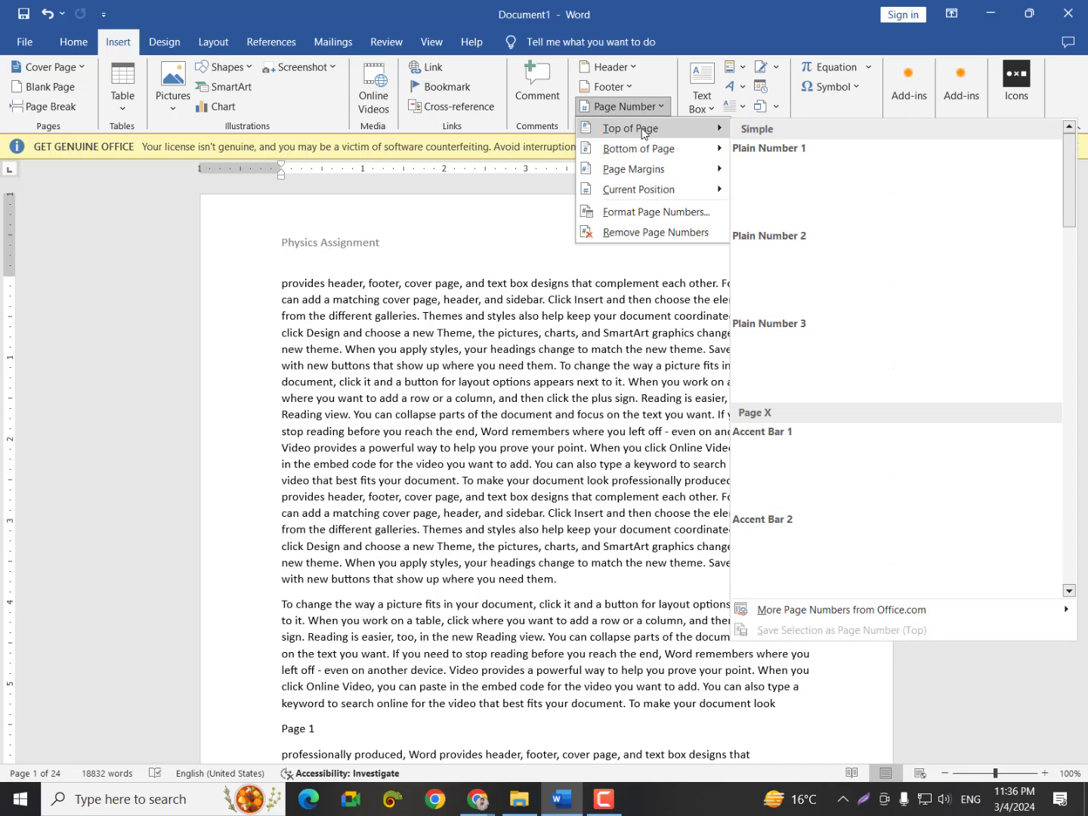
{"action": "mouse_move", "coordinate": [638, 154]}
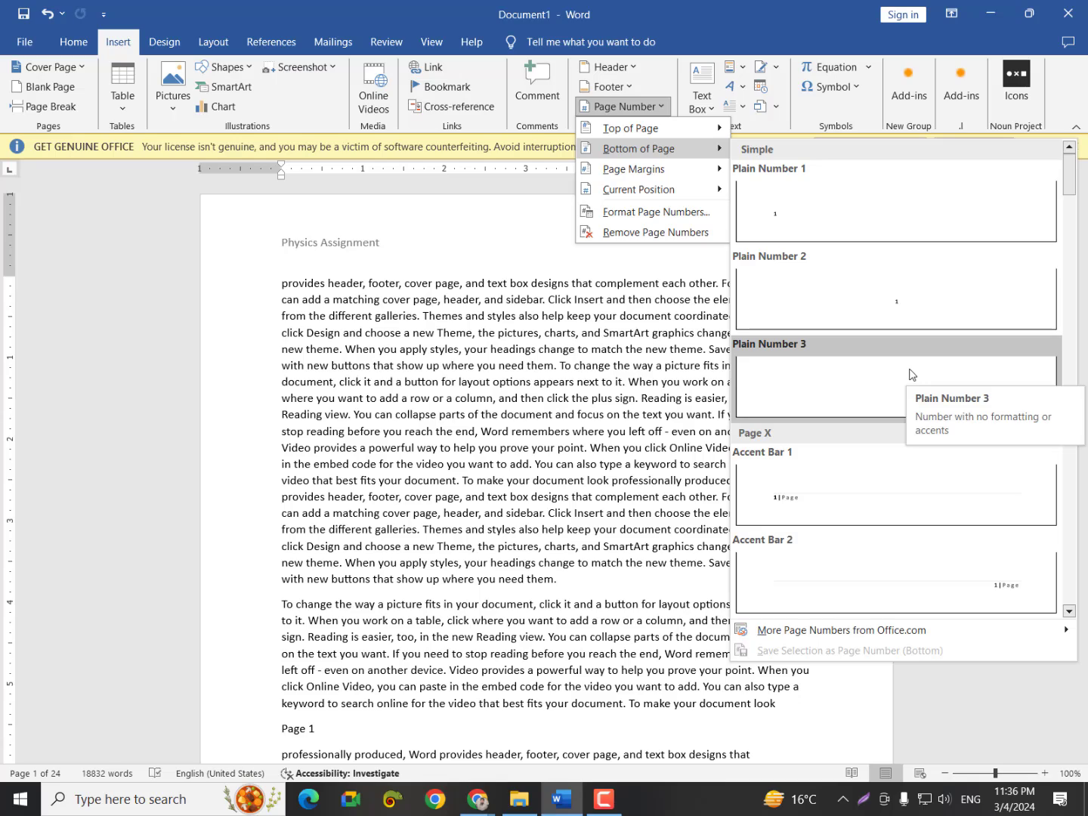
{"action": "left_click", "coordinate": [891, 315]}
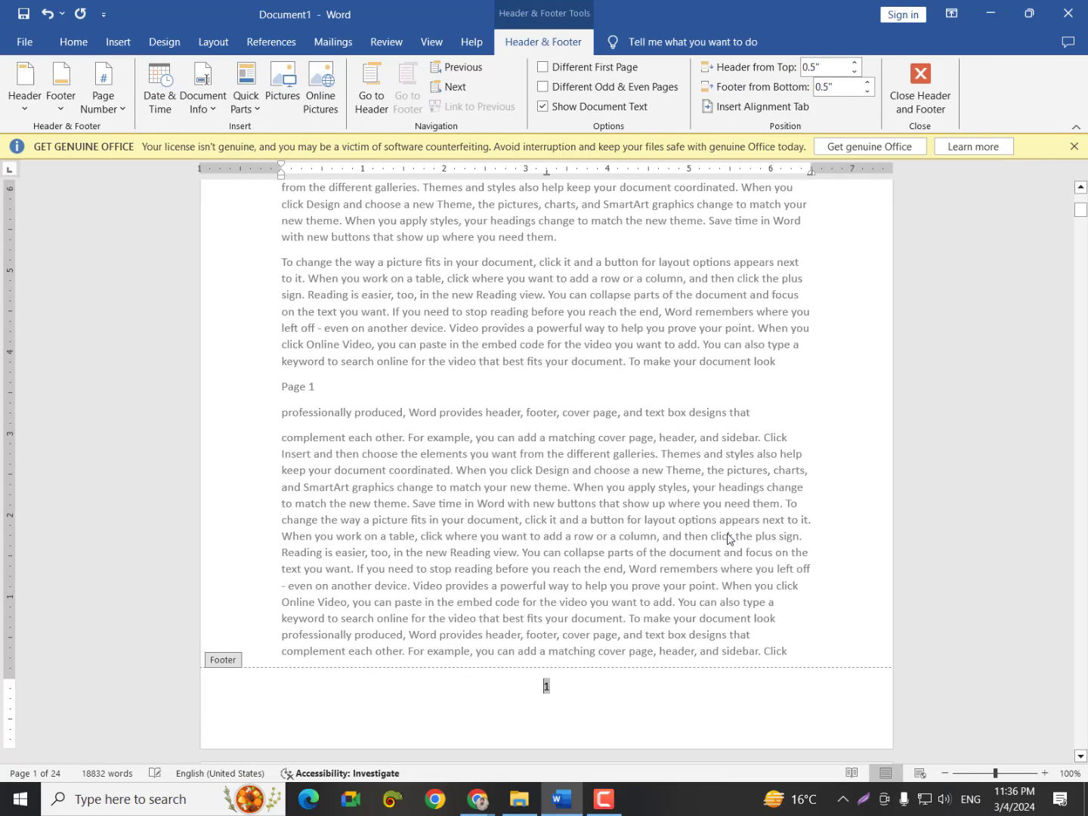
Check the header and the page numbers in the print preview, paging through to page 16
{"action": "key", "text": "ctrl+p"}
{"action": "scroll", "coordinate": [778, 581], "scroll_direction": "down", "scroll_amount": 2}
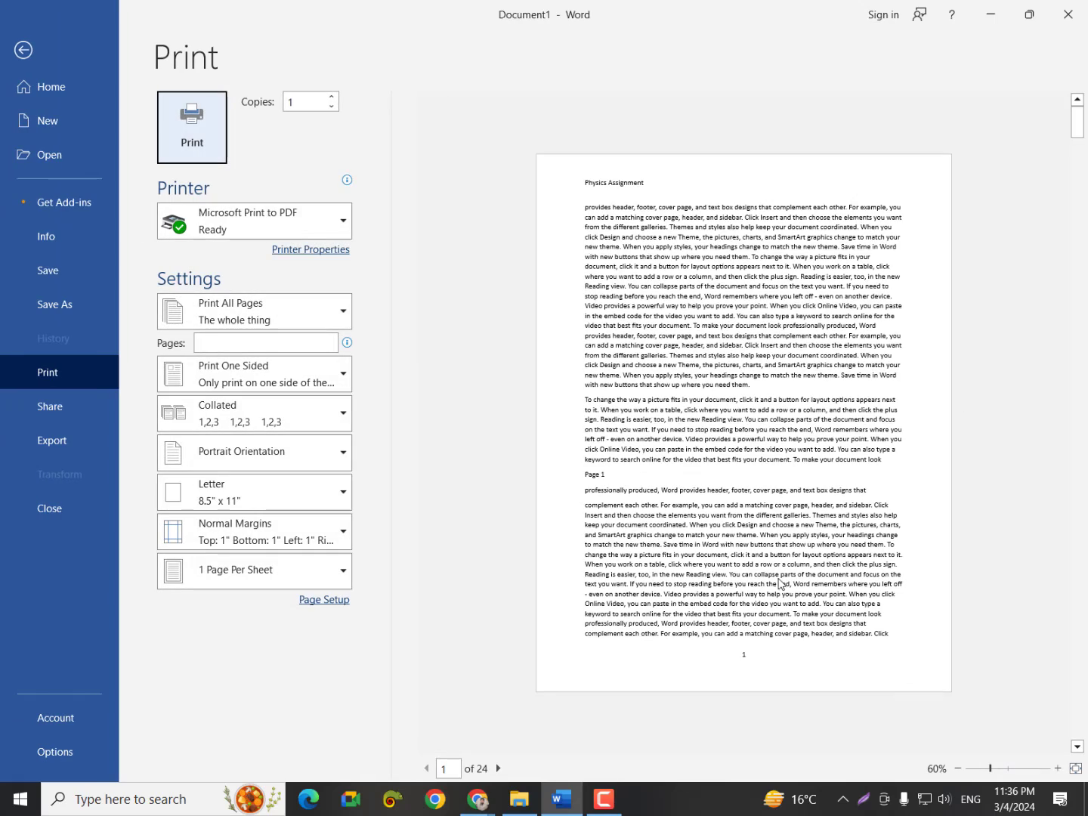
{"action": "scroll", "coordinate": [779, 582], "scroll_direction": "down", "scroll_amount": 13}
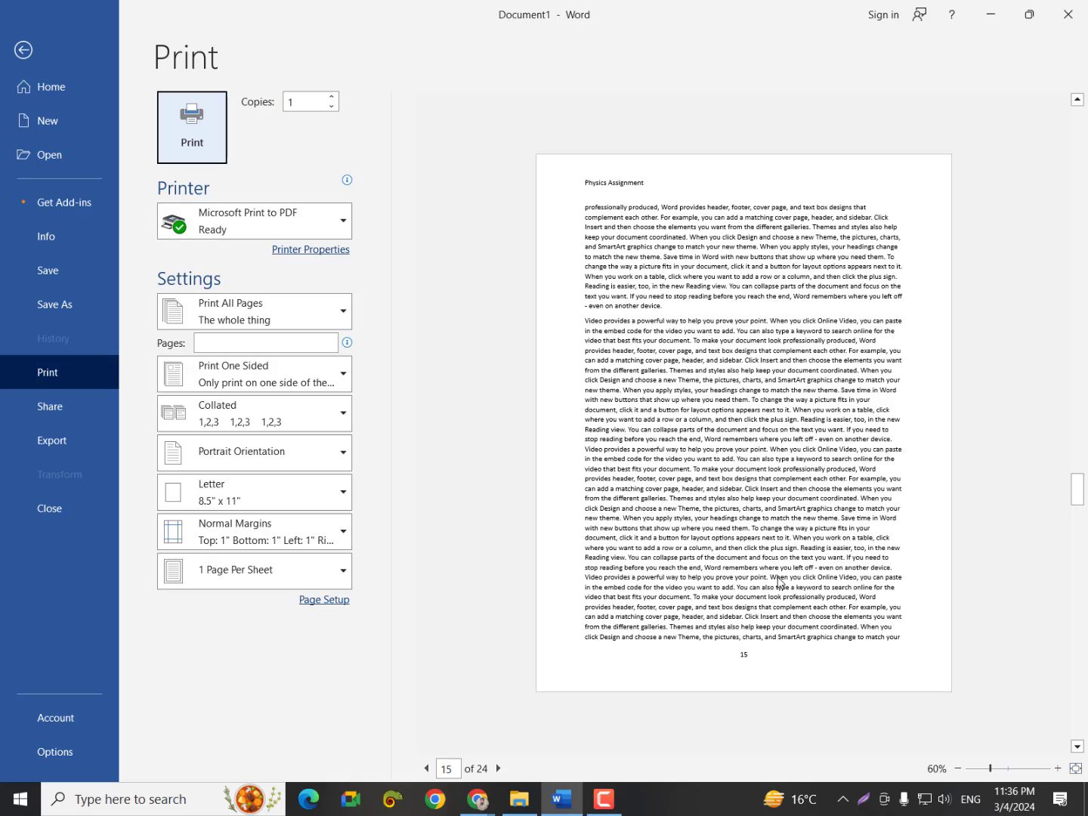
{"action": "scroll", "coordinate": [733, 650], "scroll_direction": "down", "scroll_amount": 1}
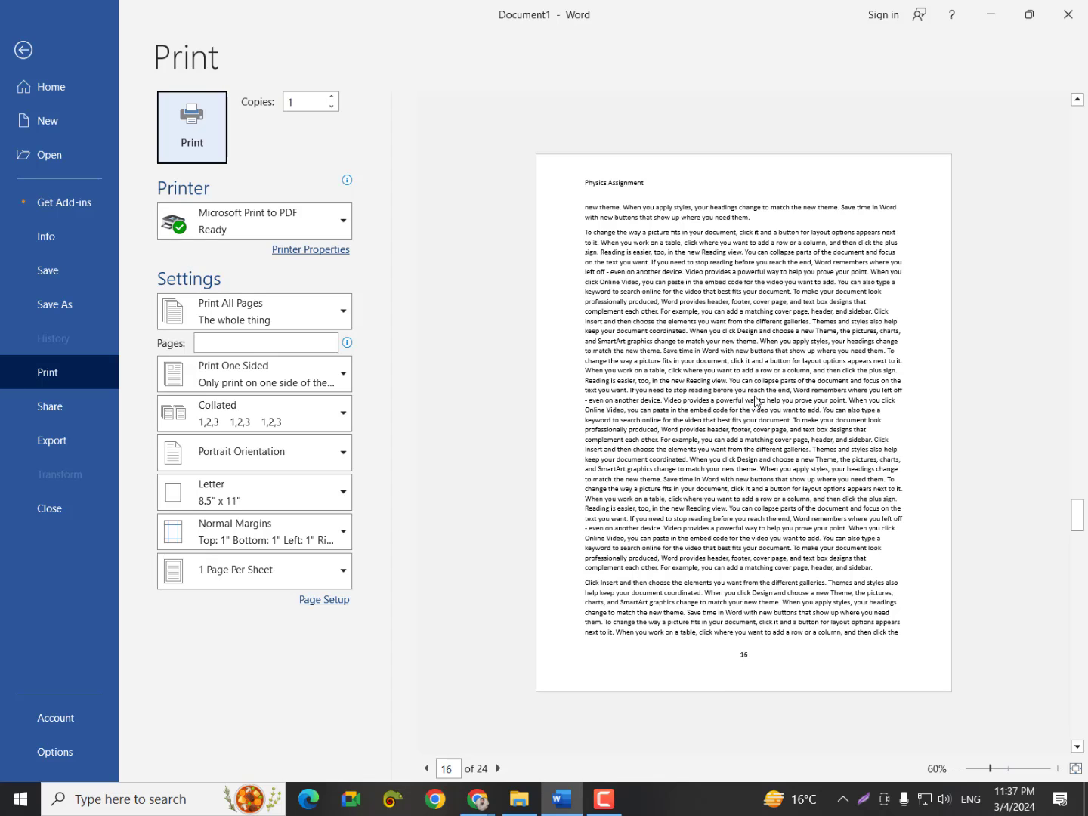
Capture the previewed page 16, draw red rectangles around its body, footer and header, then discard the markup and leave the preview
{"action": "key", "text": "Print"}
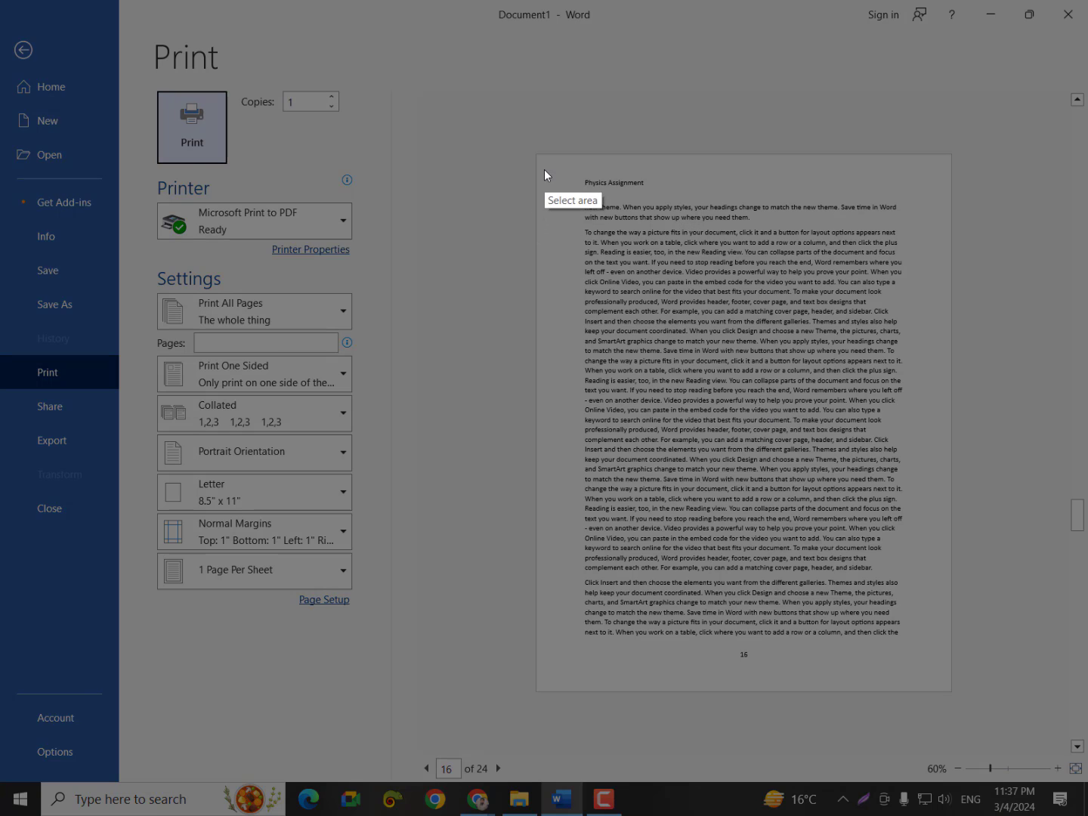
{"action": "left_click_drag", "start_coordinate": [562, 208], "coordinate": [953, 697]}
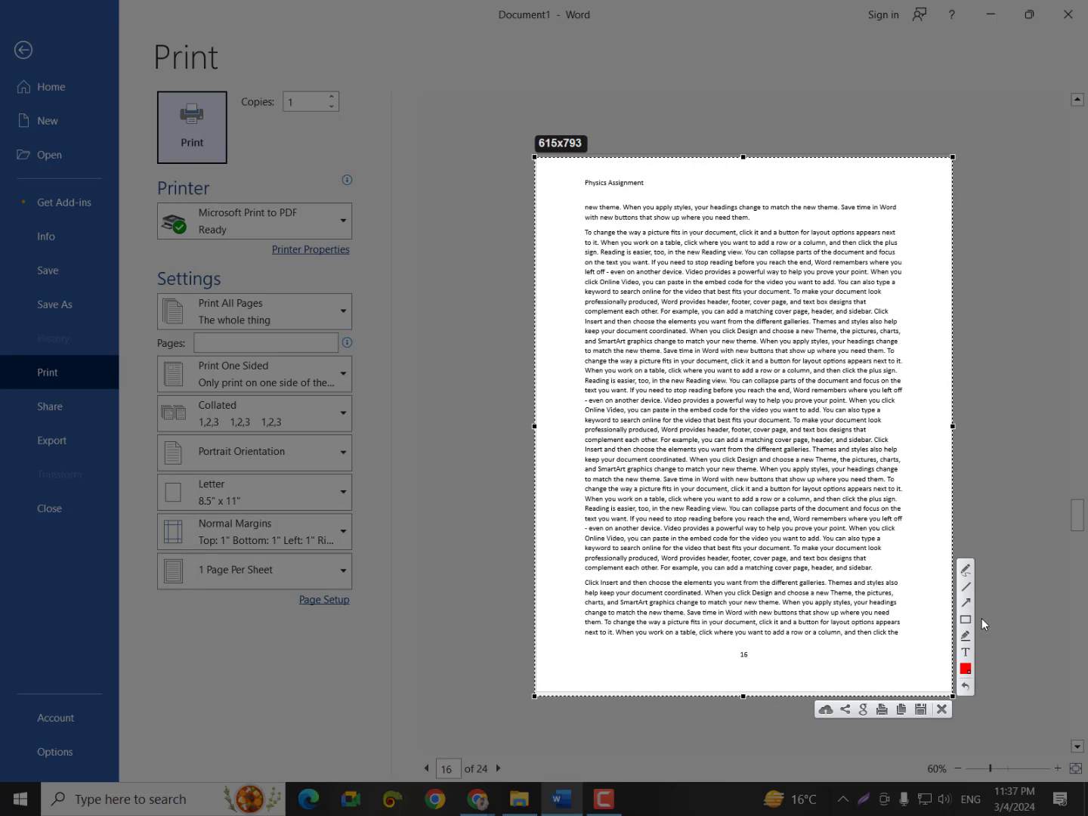
{"action": "left_click", "coordinate": [965, 621]}
{"action": "mouse_move", "coordinate": [579, 205]}
{"action": "left_mouse_down"}
{"action": "mouse_move", "coordinate": [922, 587]}
{"action": "mouse_move", "coordinate": [915, 635]}
{"action": "left_mouse_up"}
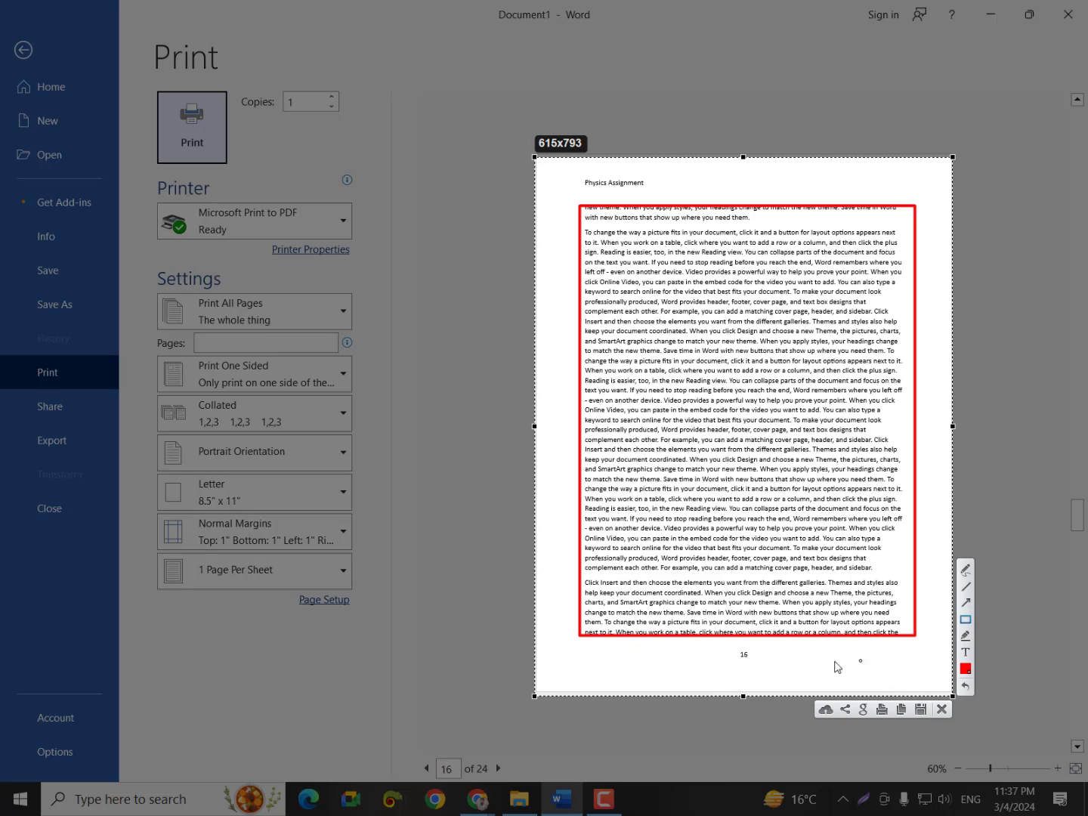
{"action": "left_click_drag", "start_coordinate": [580, 640], "coordinate": [916, 699]}
{"action": "left_click_drag", "start_coordinate": [573, 165], "coordinate": [915, 202]}
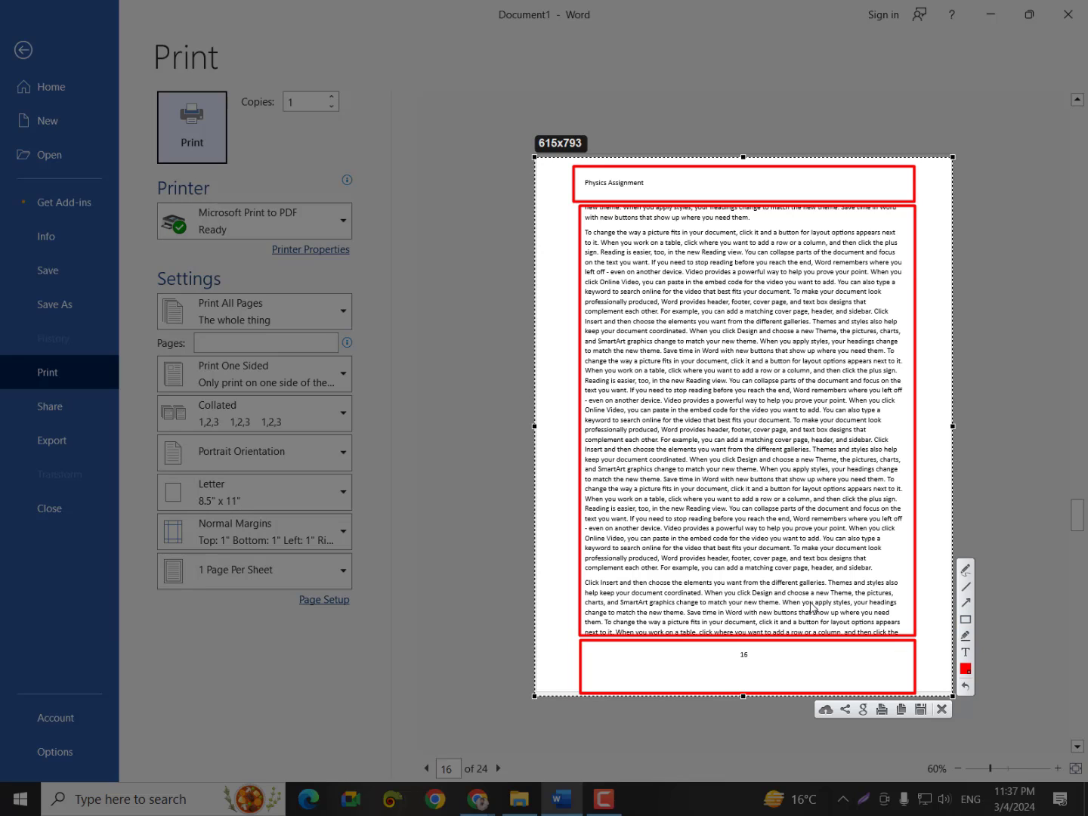
{"action": "key", "text": "Escape"}
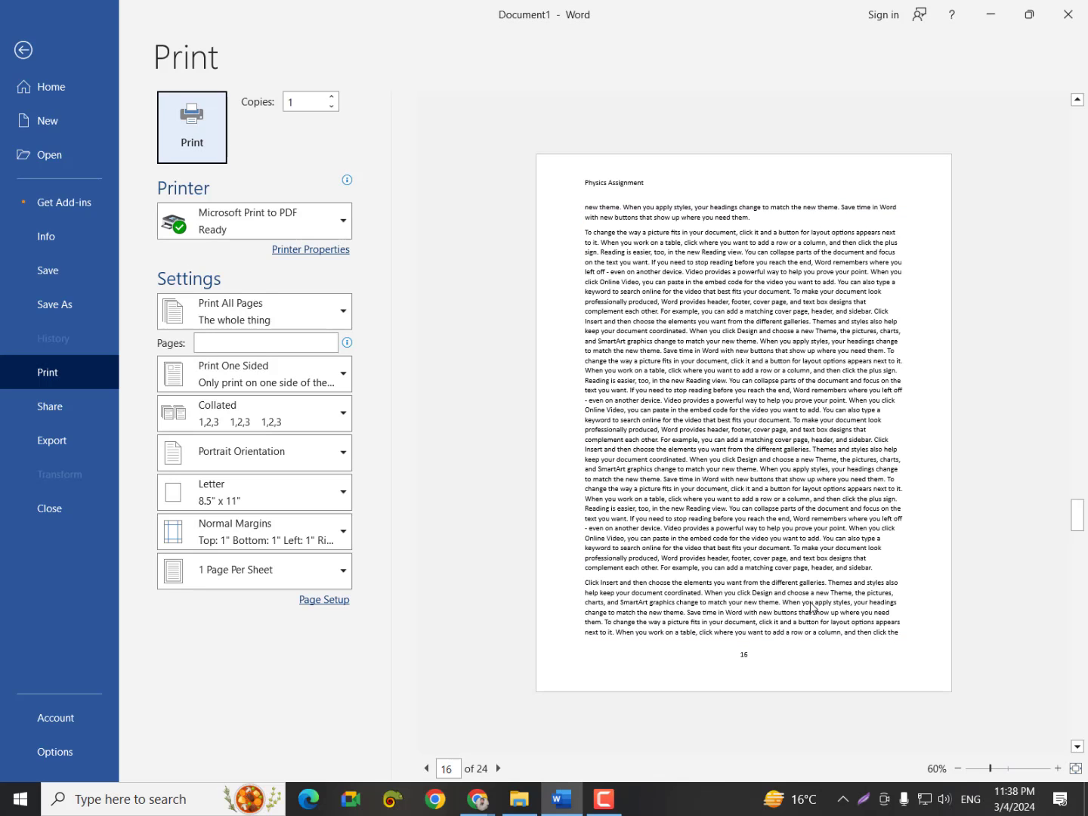
{"action": "left_click", "coordinate": [59, 45]}
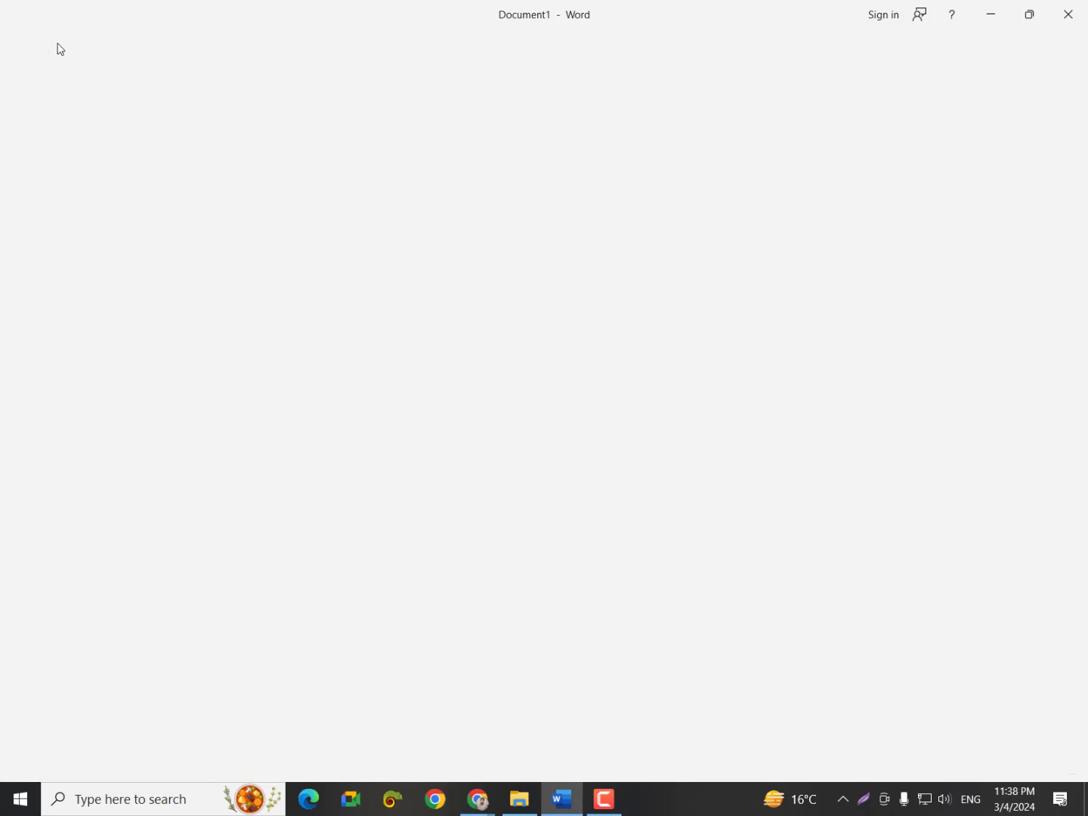
Replace the header with the Banded design and set its document title to "HELLO WORLD"
{"action": "scroll", "coordinate": [635, 390], "scroll_direction": "up", "scroll_amount": 2}
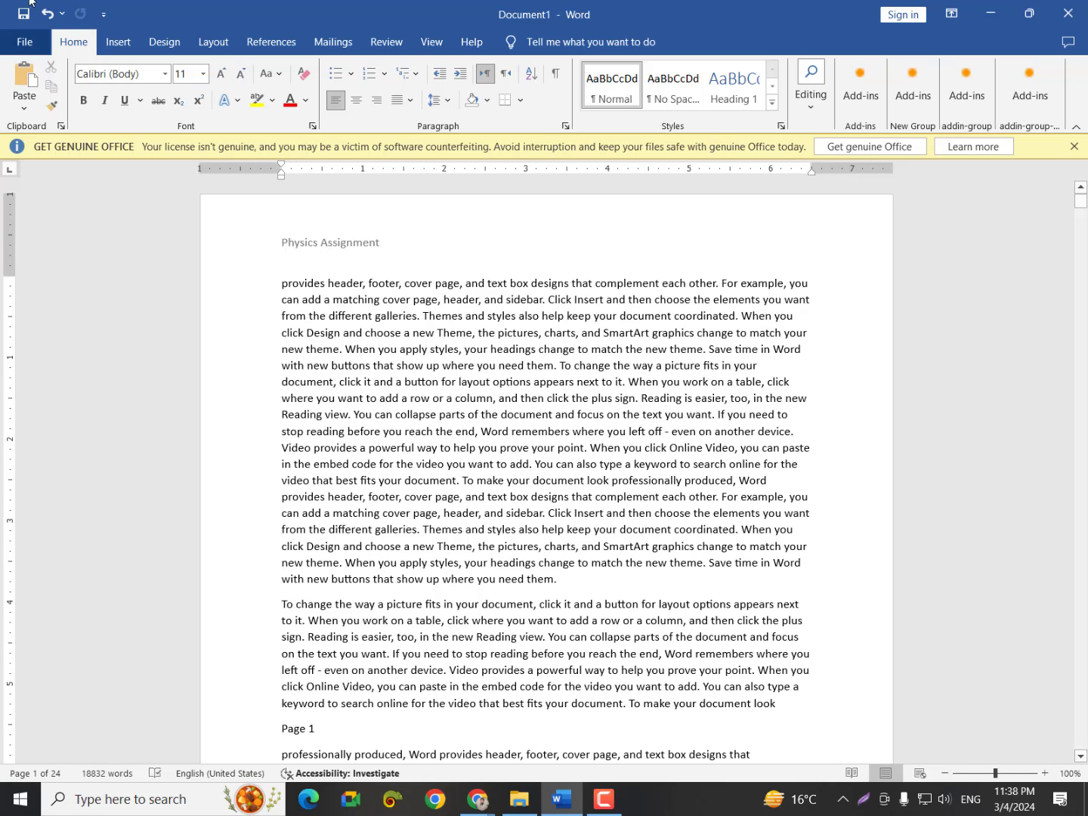
{"action": "left_click", "coordinate": [128, 43]}
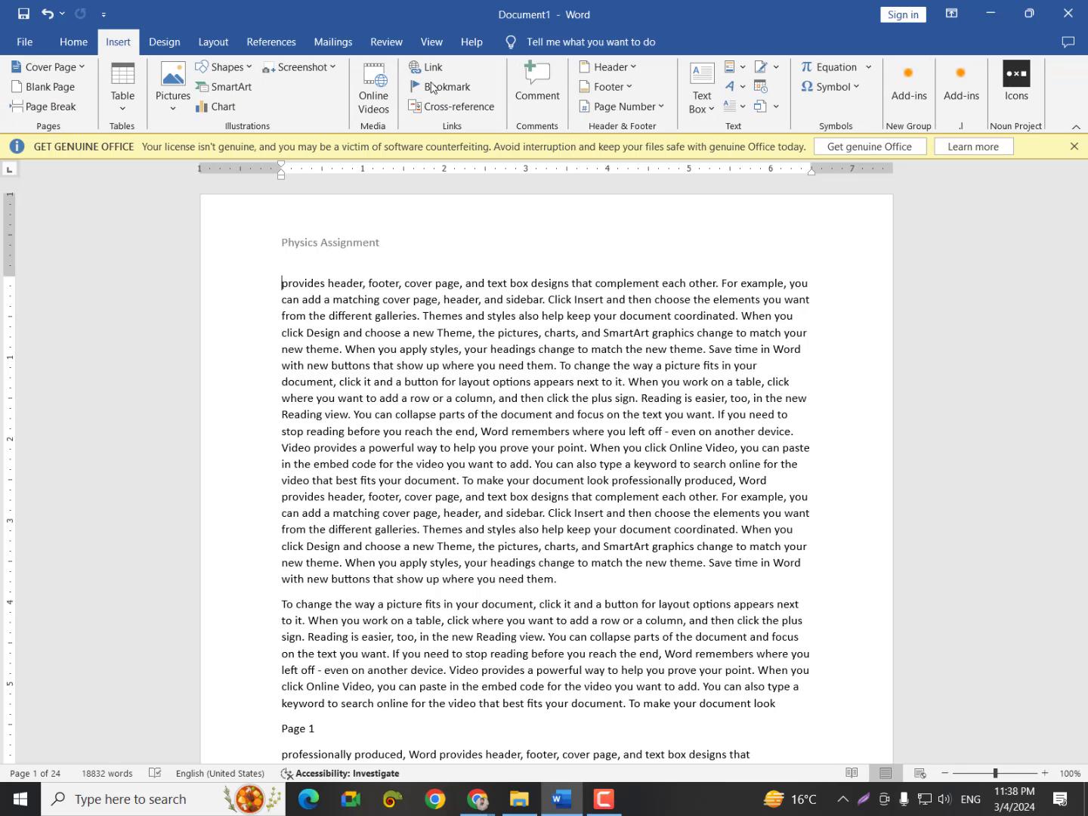
{"action": "left_click", "coordinate": [610, 67]}
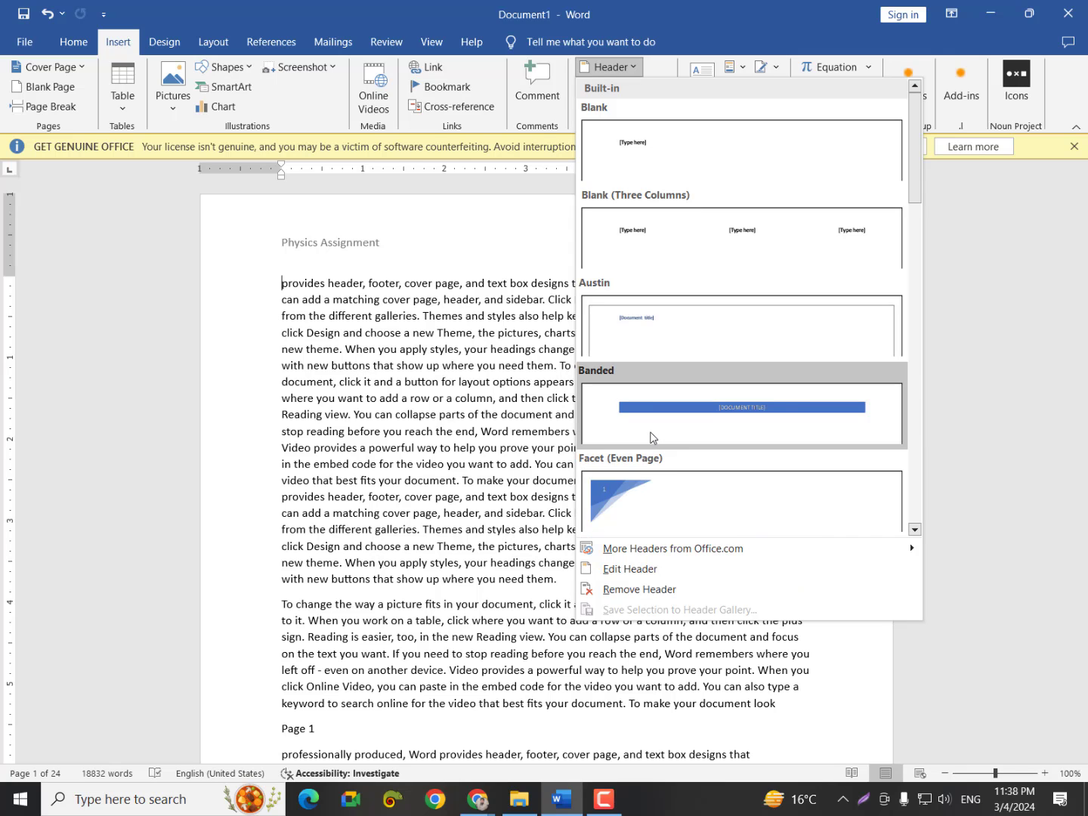
{"action": "left_click", "coordinate": [694, 417]}
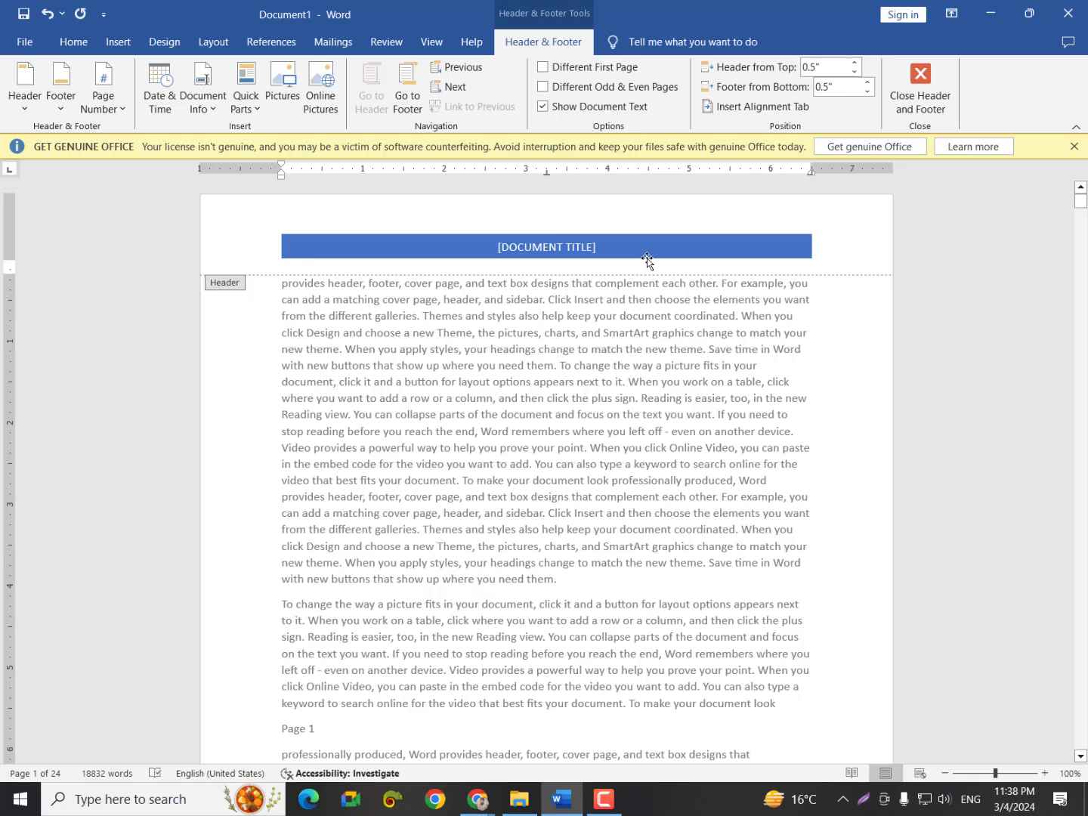
{"action": "left_click", "coordinate": [559, 250]}
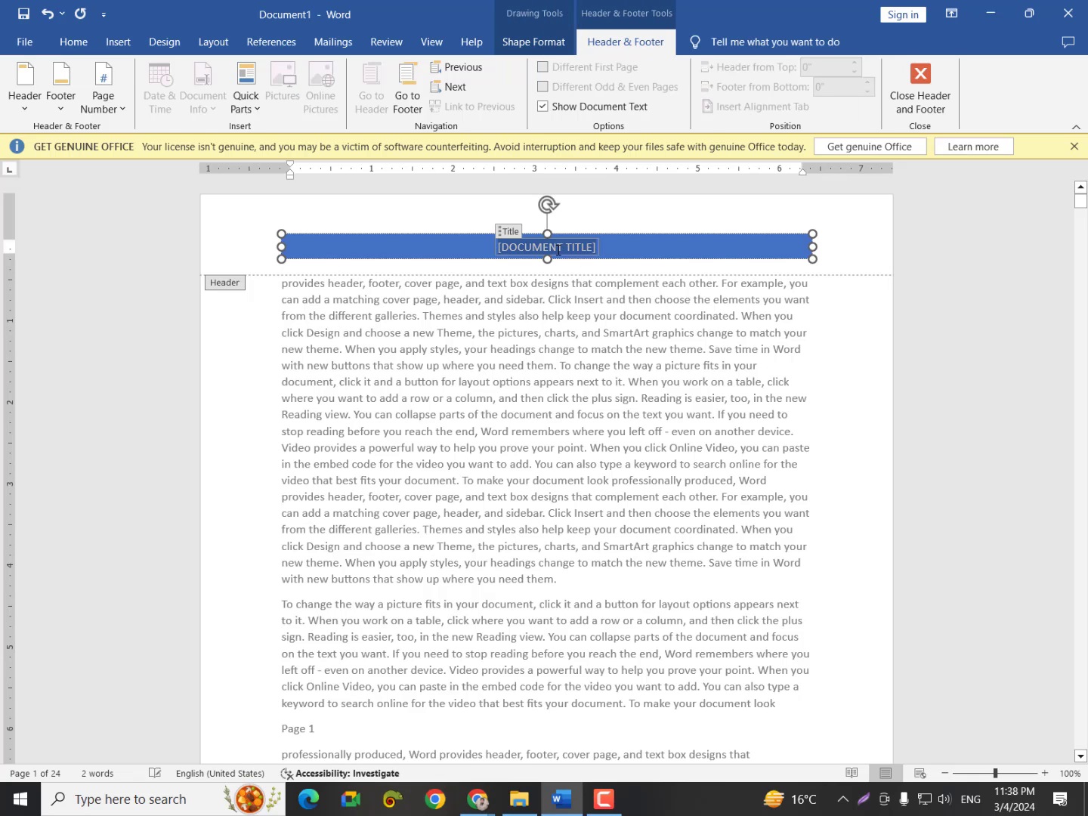
{"action": "type", "text": "HELLO"}
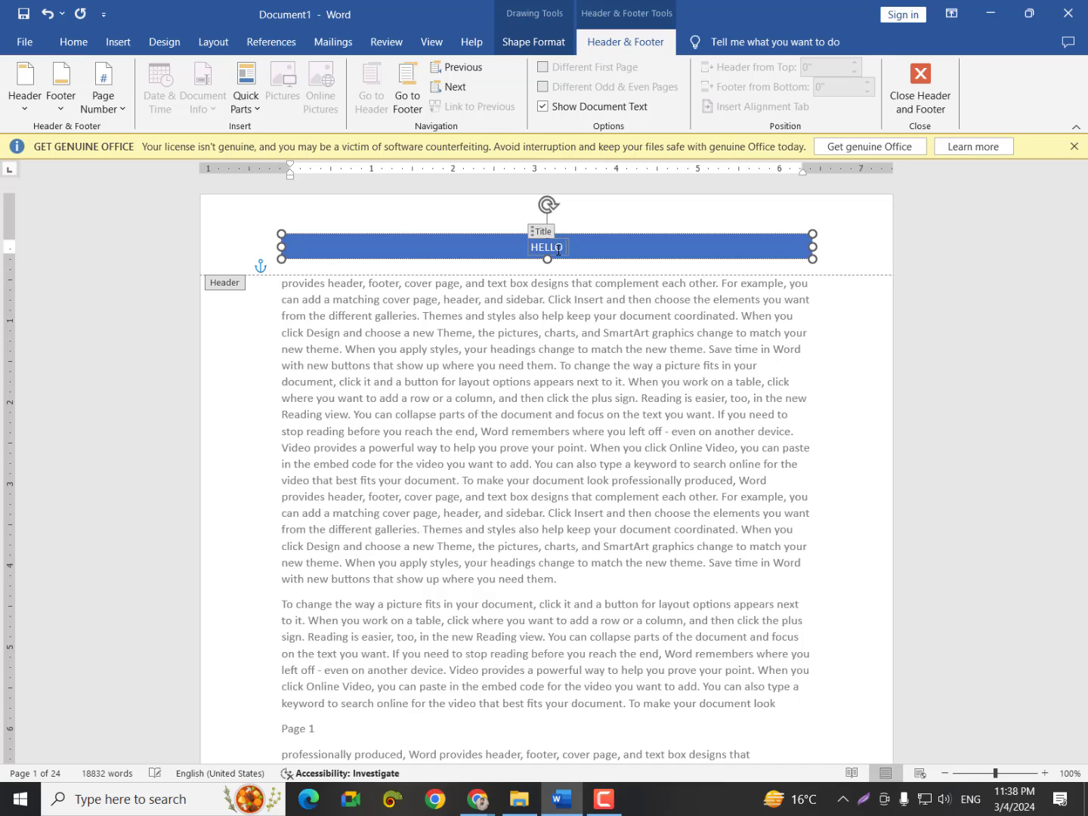
{"action": "type", "text": " WOR"}
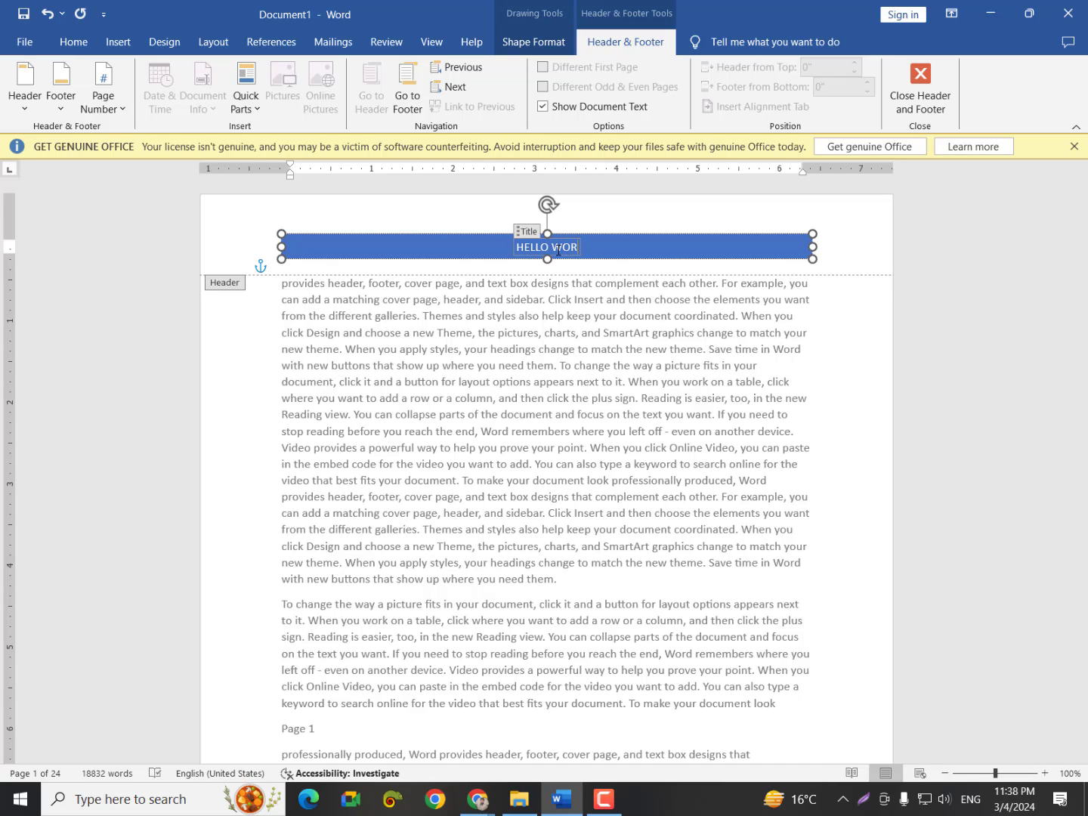
{"action": "type", "text": "LD"}
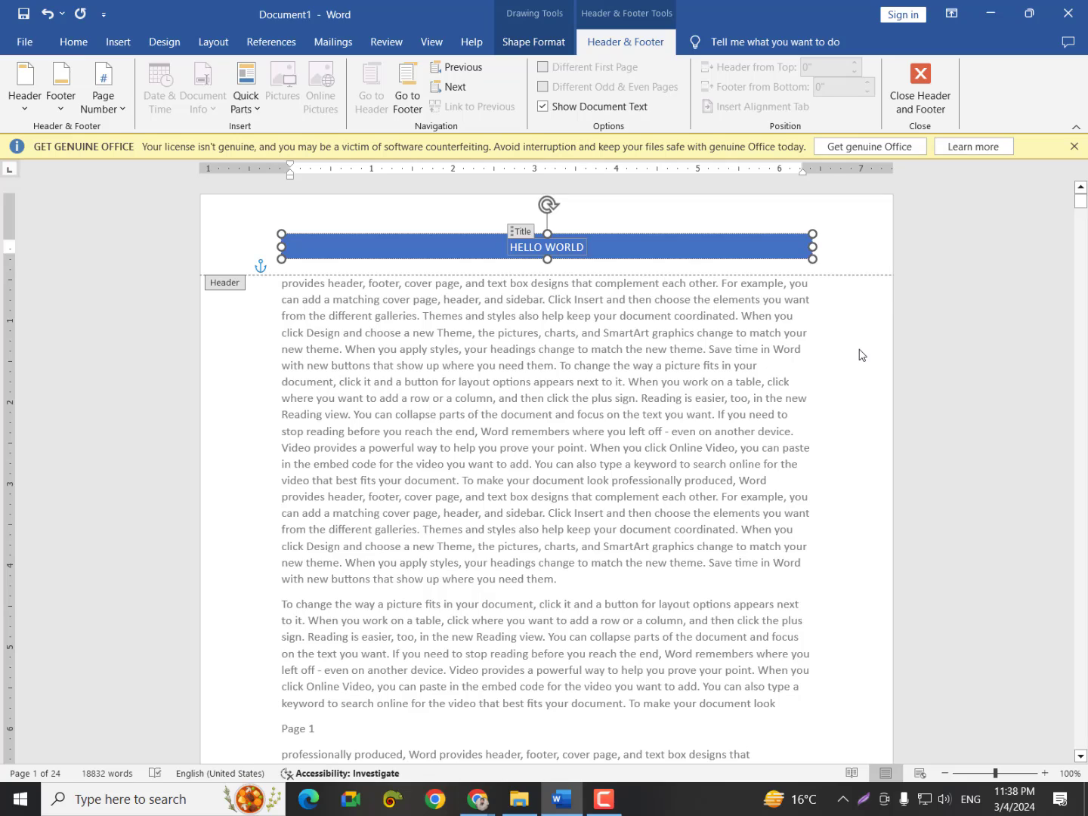
Check the banded "HELLO WORLD" header on all pages in the print preview and return to the document body
{"action": "key", "text": "ctrl+p"}
{"action": "scroll", "coordinate": [813, 290], "scroll_direction": "down", "scroll_amount": 12}
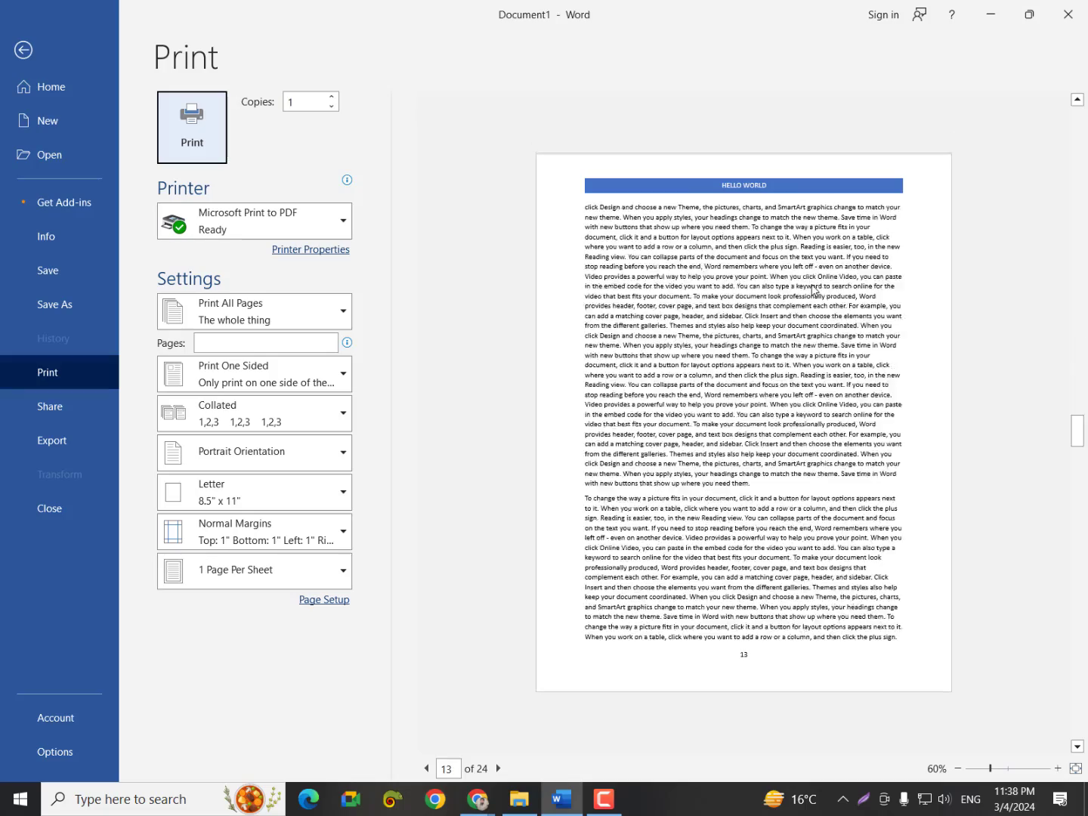
{"action": "scroll", "coordinate": [814, 290], "scroll_direction": "down", "scroll_amount": 11}
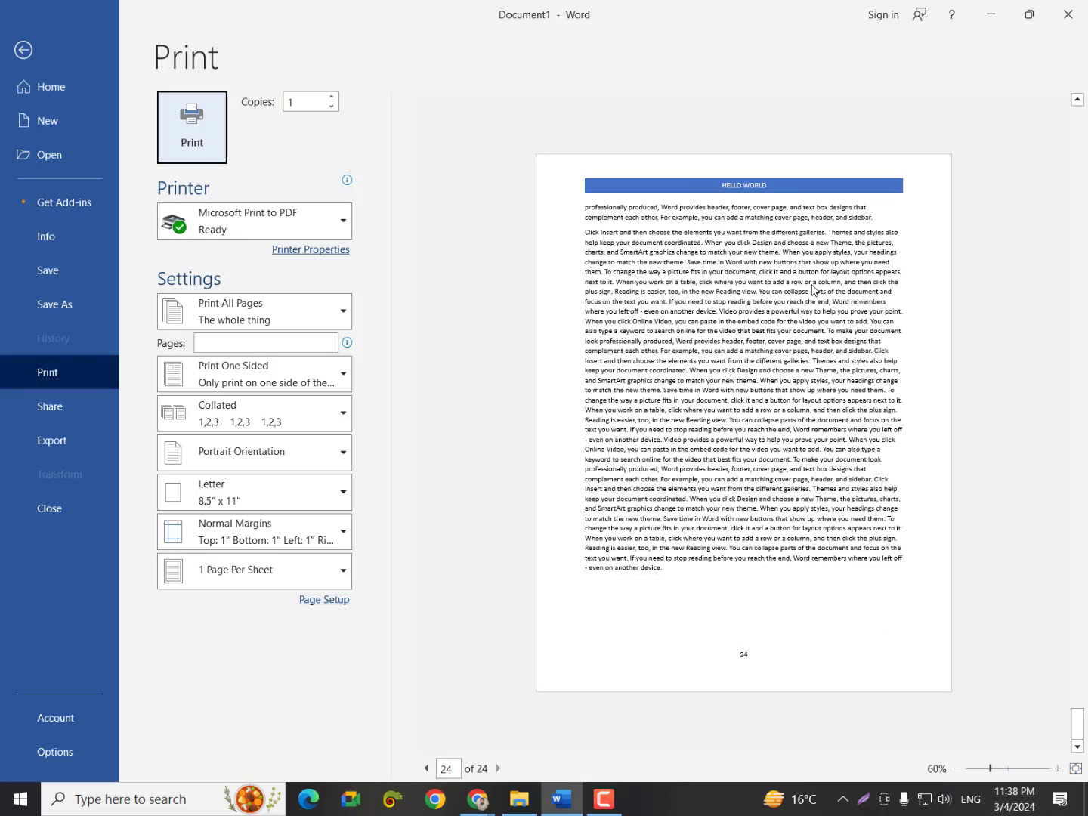
{"action": "left_click", "coordinate": [24, 50]}
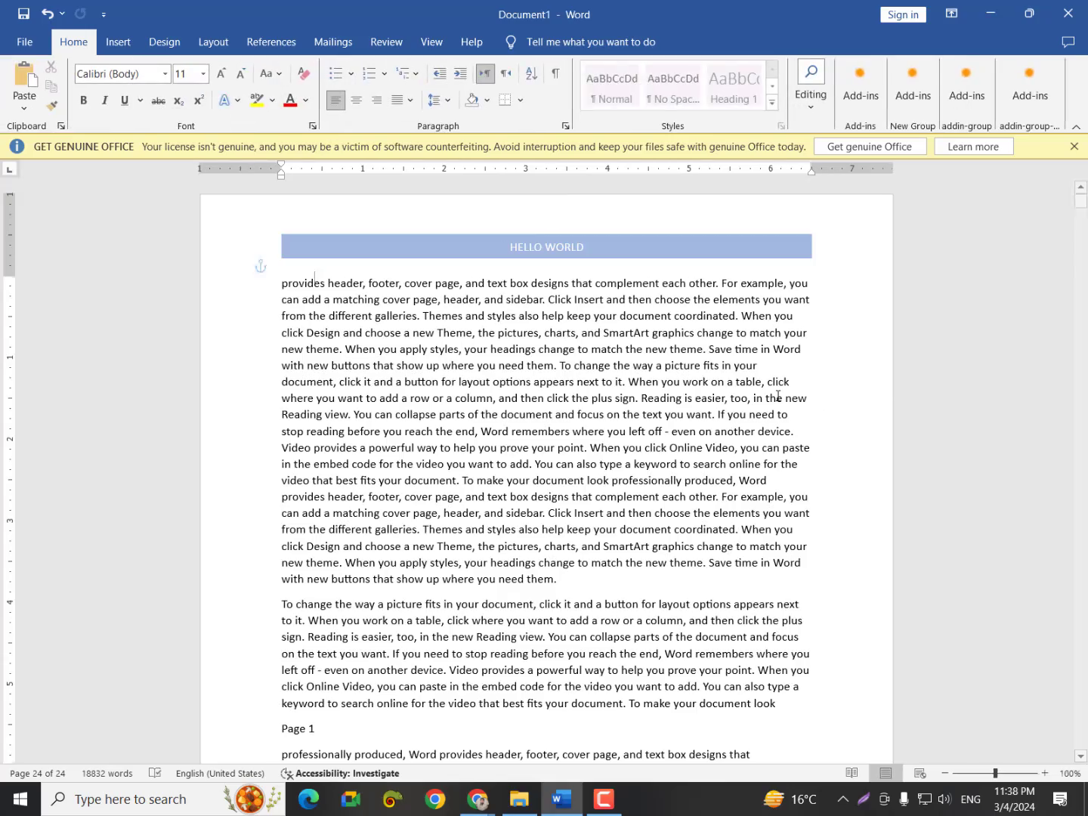
{"action": "left_click", "coordinate": [864, 385]}
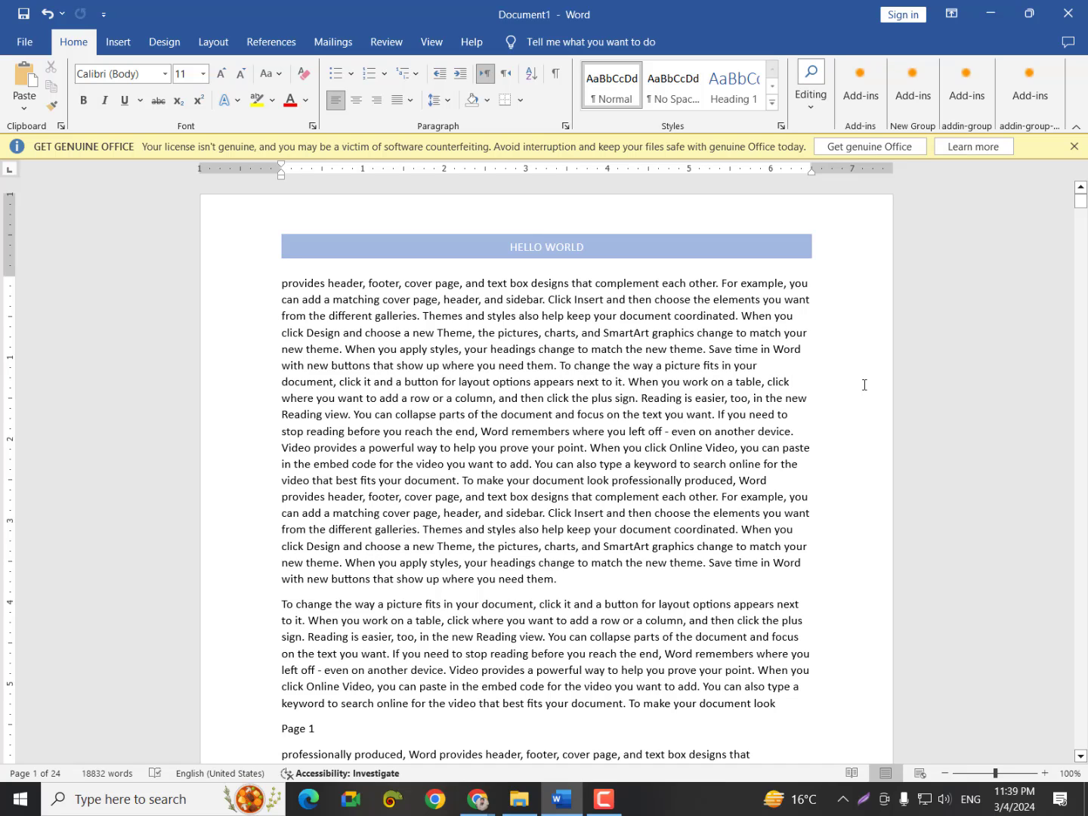
{"action": "scroll", "coordinate": [724, 376], "scroll_direction": "down", "scroll_amount": 2}
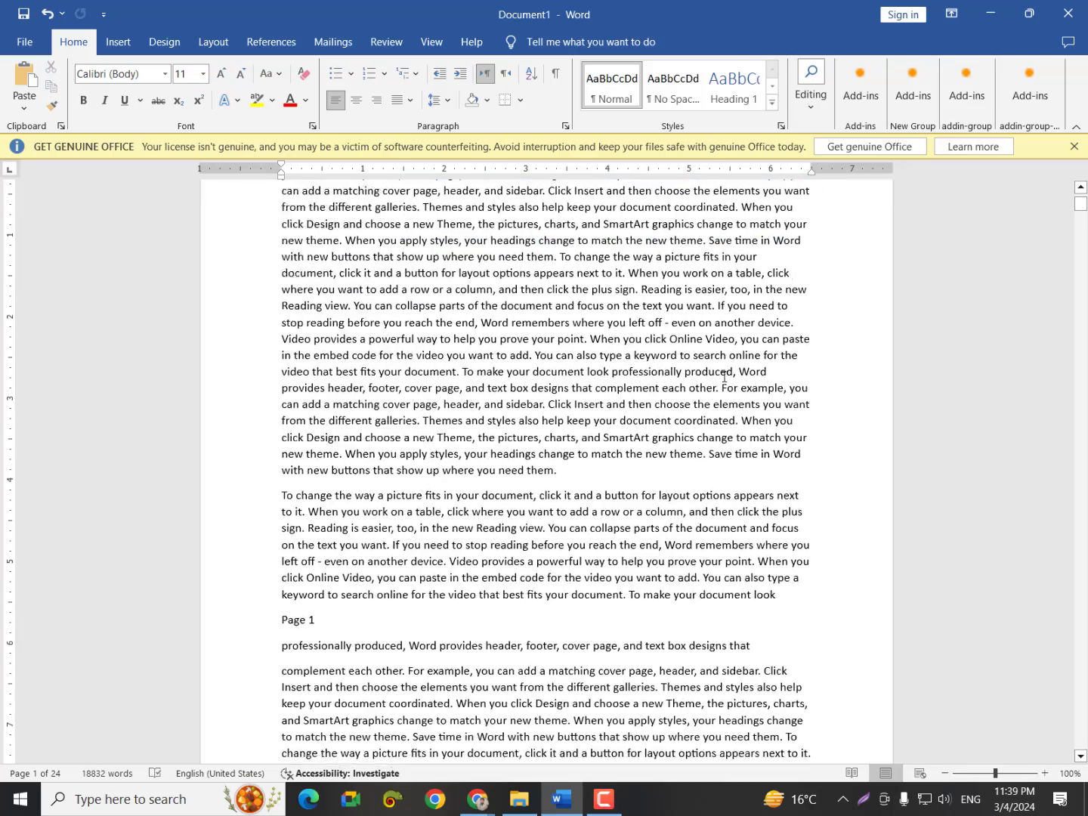
Add the comment "Add more material" to the word "them" at the end of page 1's first paragraph
{"action": "scroll", "coordinate": [724, 375], "scroll_direction": "up", "scroll_amount": 2}
{"action": "scroll", "coordinate": [686, 454], "scroll_direction": "down", "scroll_amount": 10}
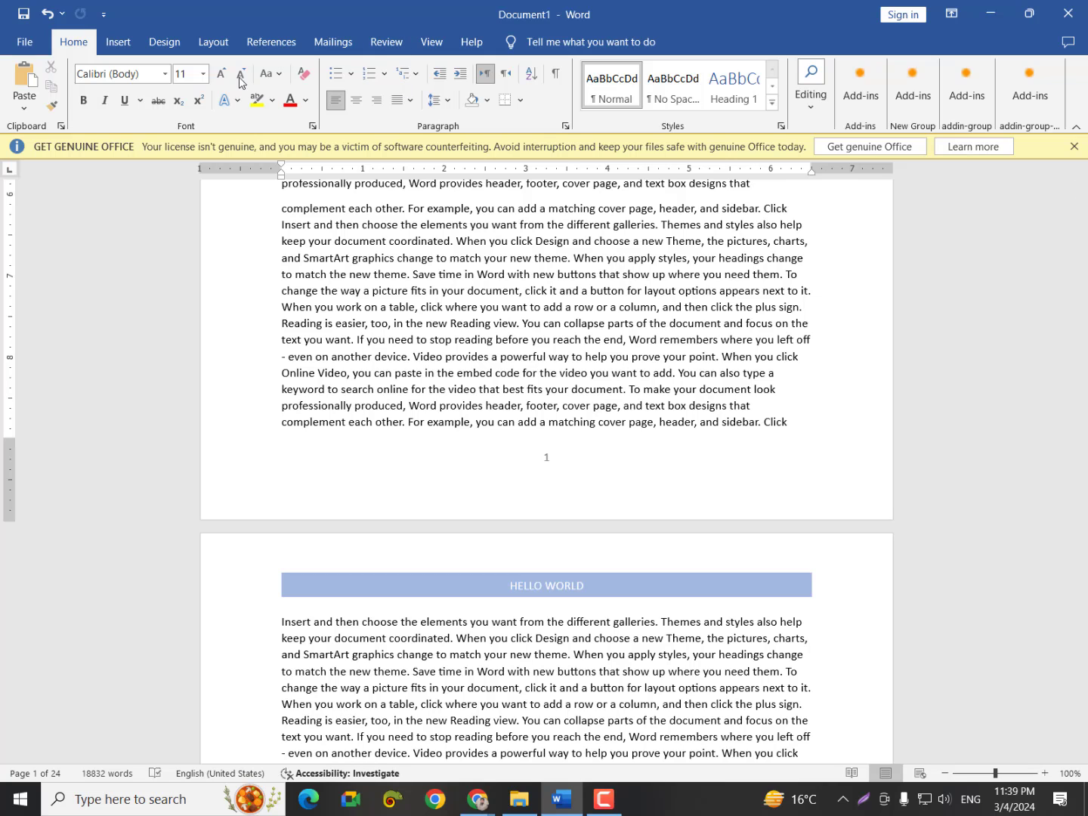
{"action": "left_click", "coordinate": [106, 47]}
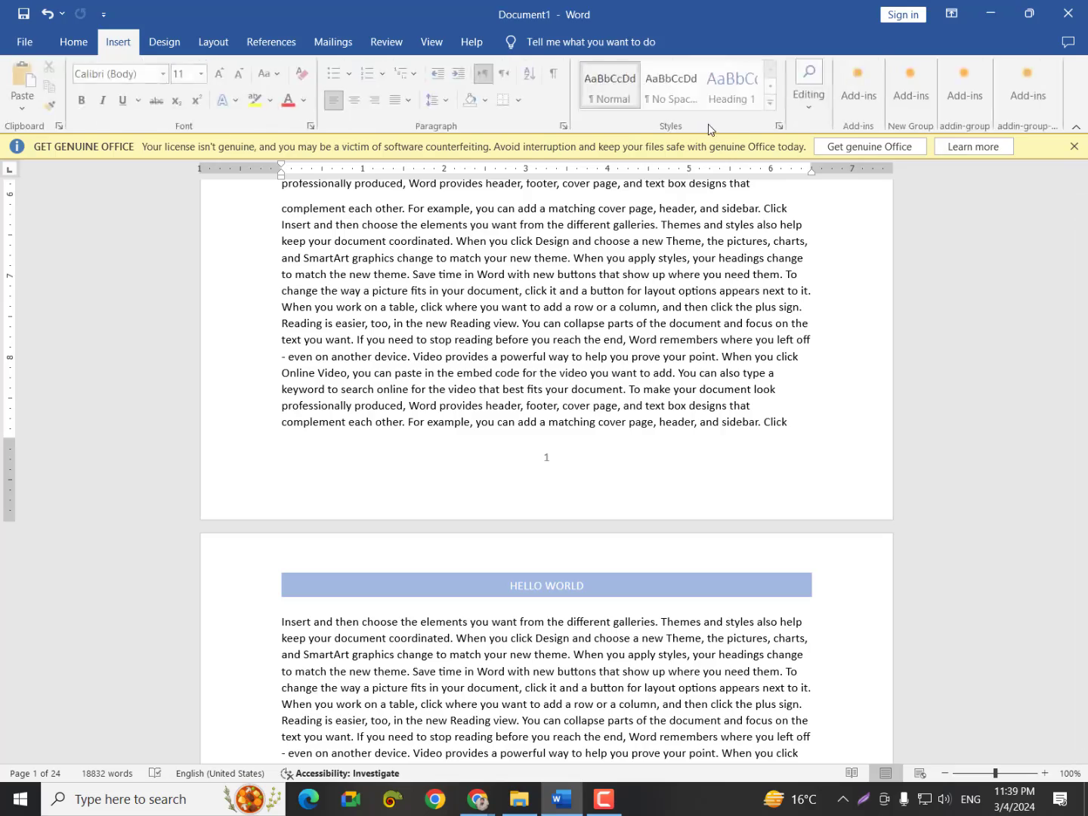
{"action": "scroll", "coordinate": [709, 294], "scroll_direction": "up", "scroll_amount": 5}
{"action": "scroll", "coordinate": [709, 294], "scroll_direction": "up", "scroll_amount": 5}
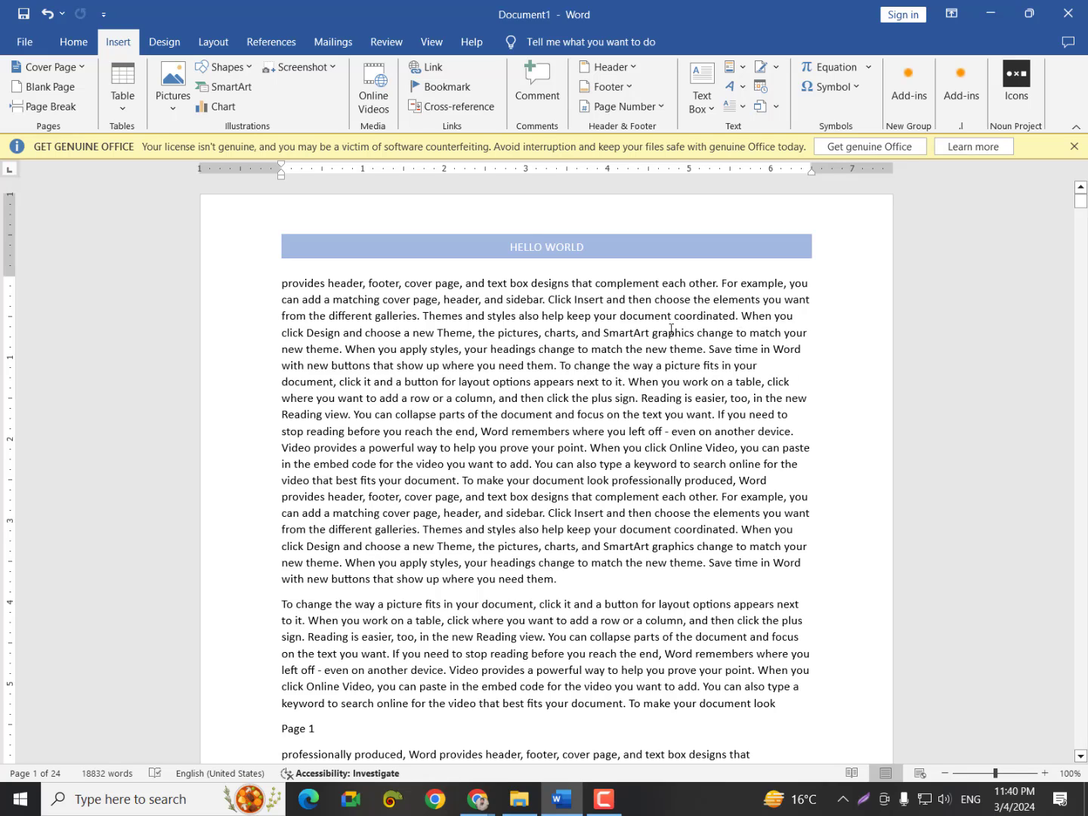
{"action": "left_click", "coordinate": [574, 578]}
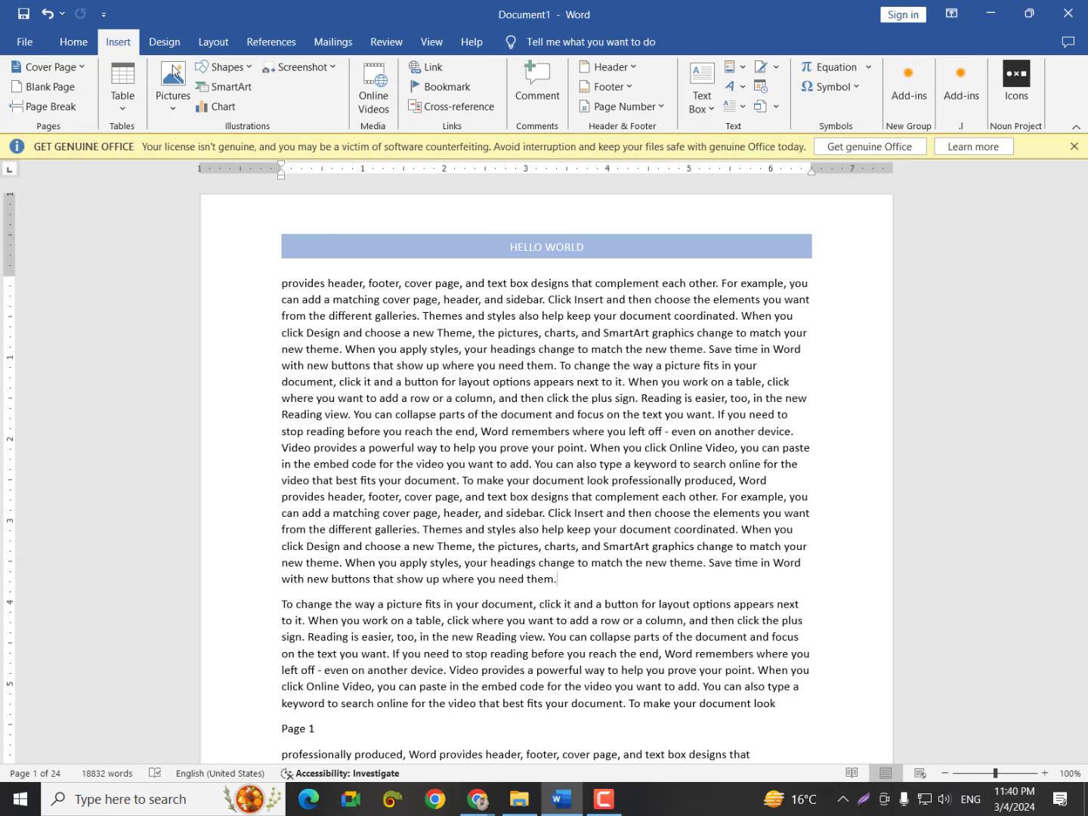
{"action": "left_click", "coordinate": [563, 92]}
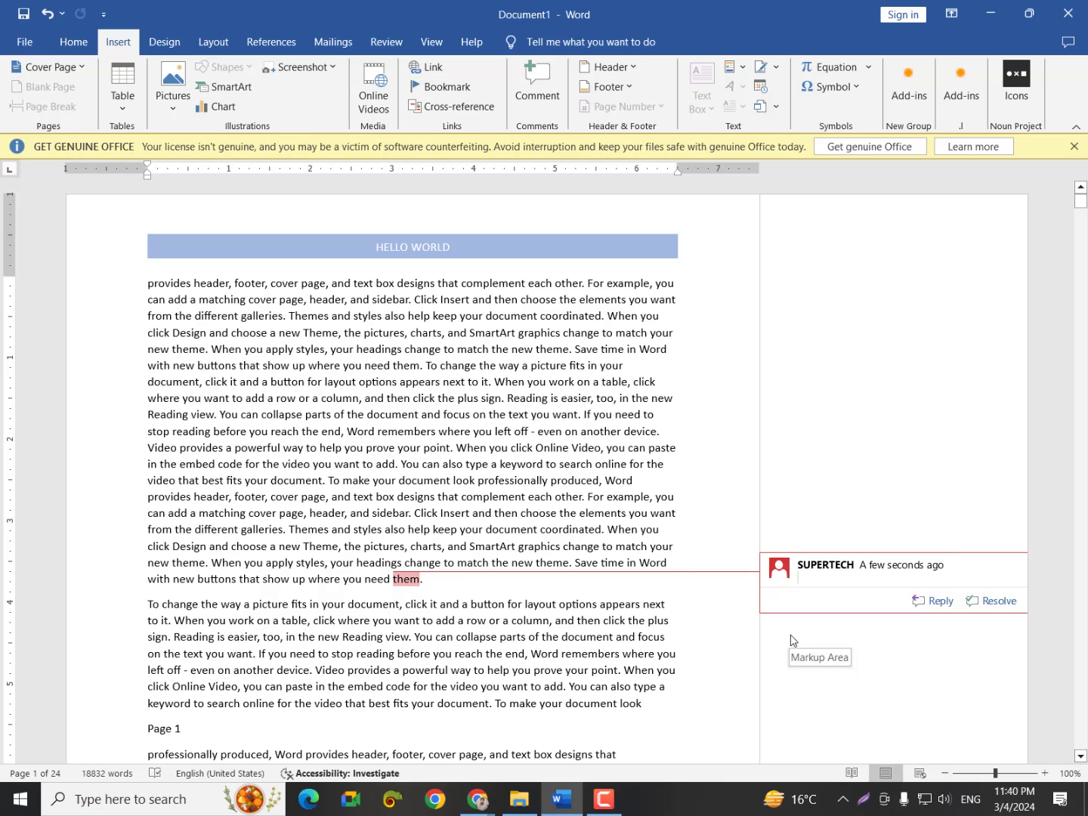
{"action": "type", "text": "Ad d "}
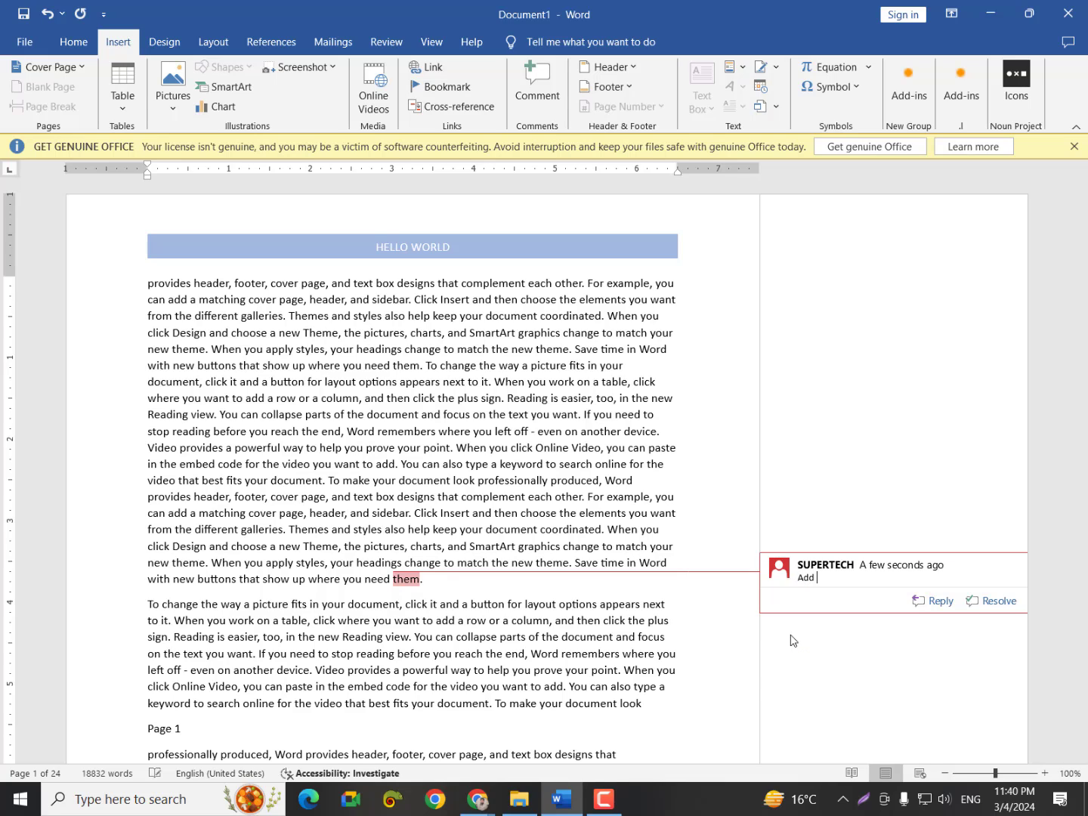
{"action": "type", "text": "more materia;"}
{"action": "key", "text": "BackSpace"}
{"action": "type", "text": "l"}
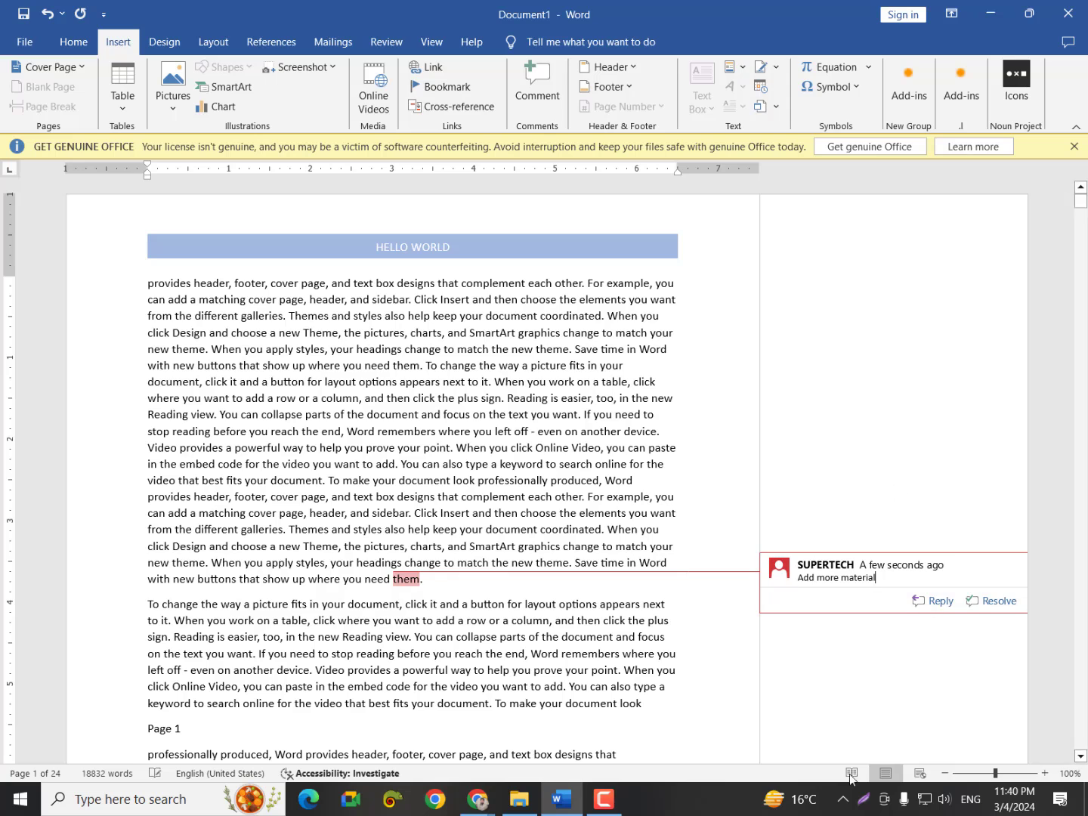
{"action": "left_click", "coordinate": [466, 671]}
Add the comment "abc" to the word "look" just above the "Page 1" label, with an empty reply beneath it
{"action": "scroll", "coordinate": [466, 672], "scroll_direction": "down", "scroll_amount": 3}
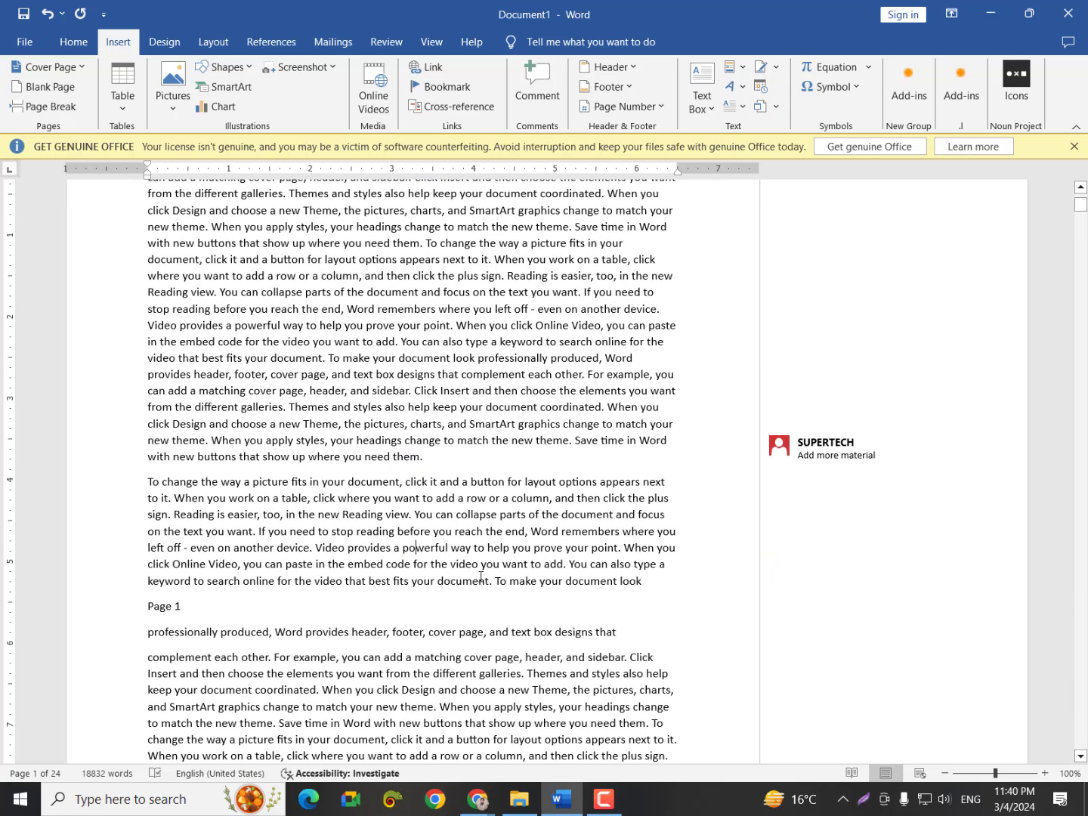
{"action": "left_click", "coordinate": [656, 584]}
{"action": "left_click", "coordinate": [537, 83]}
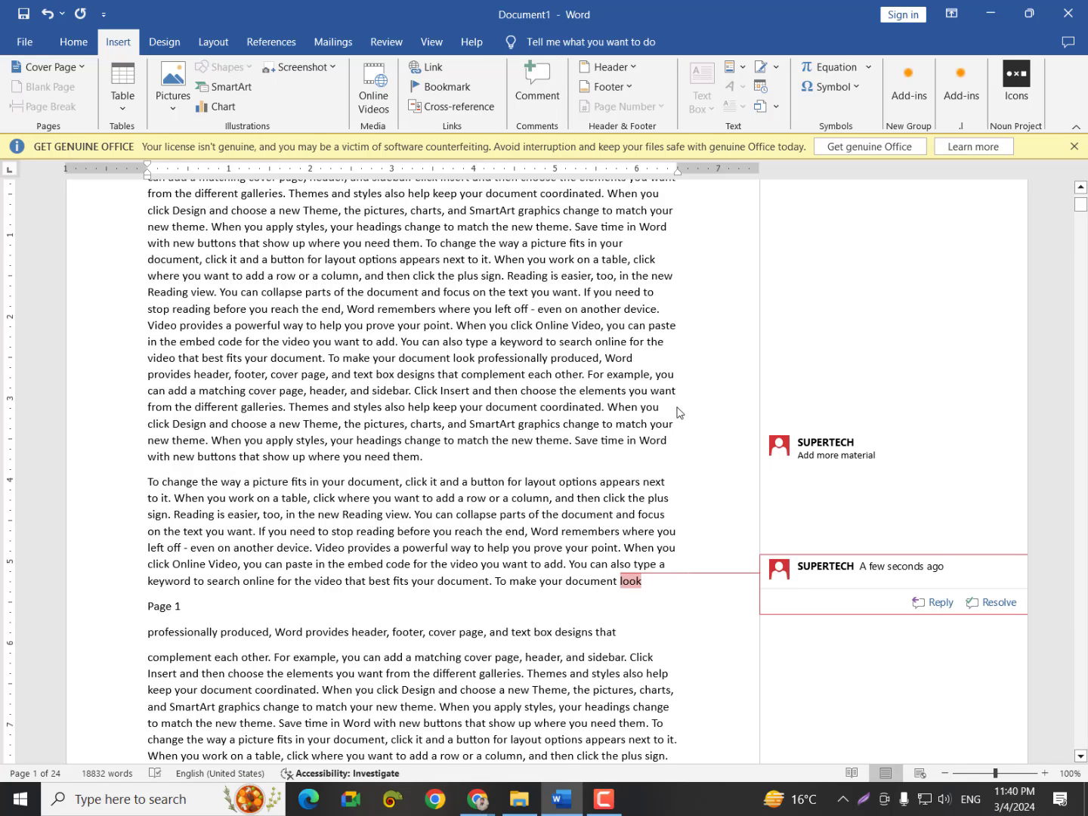
{"action": "type", "text": "abc"}
{"action": "scroll", "coordinate": [452, 384], "scroll_direction": "down", "scroll_amount": 15}
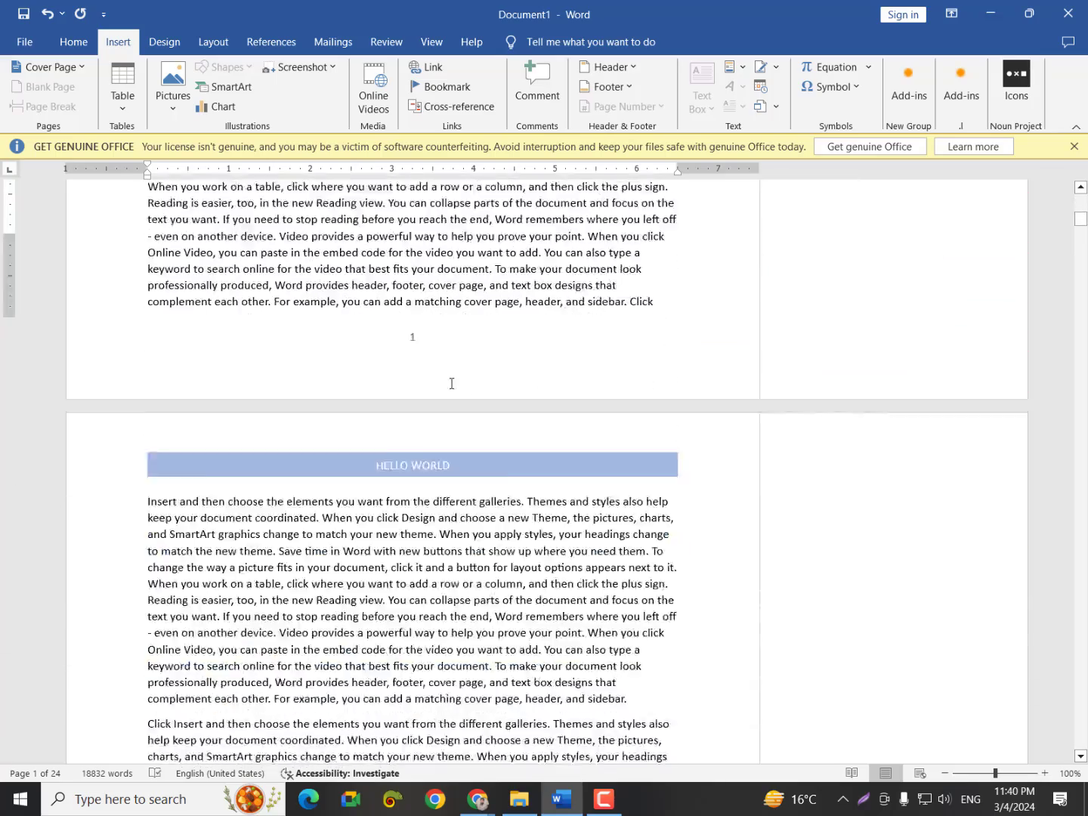
{"action": "scroll", "coordinate": [452, 384], "scroll_direction": "down", "scroll_amount": 3}
{"action": "scroll", "coordinate": [450, 382], "scroll_direction": "up", "scroll_amount": 14}
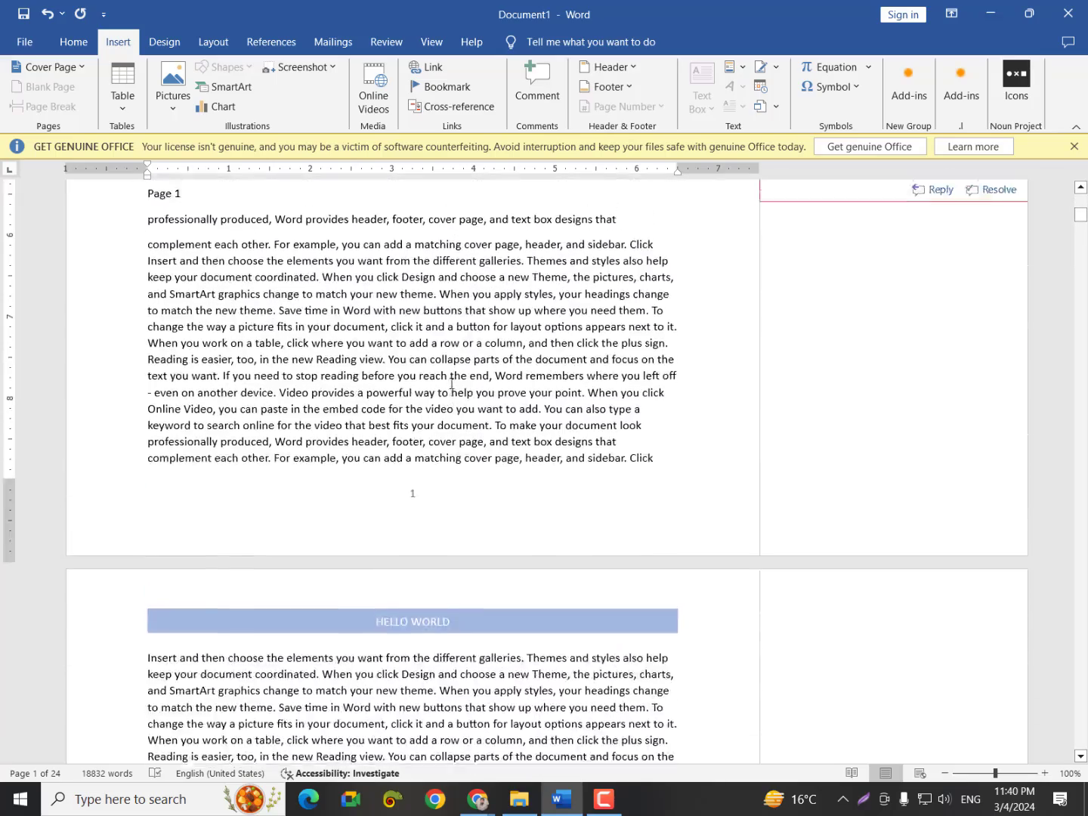
{"action": "left_click", "coordinate": [537, 82]}
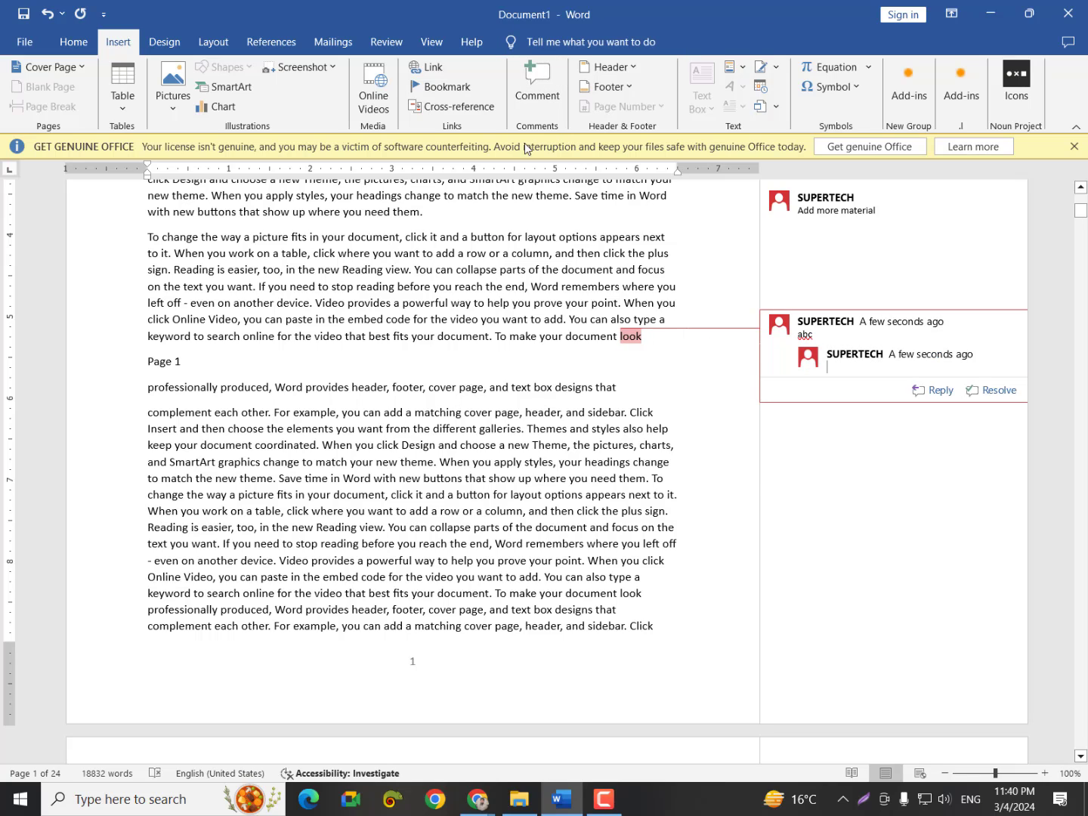
{"action": "left_click", "coordinate": [748, 477]}
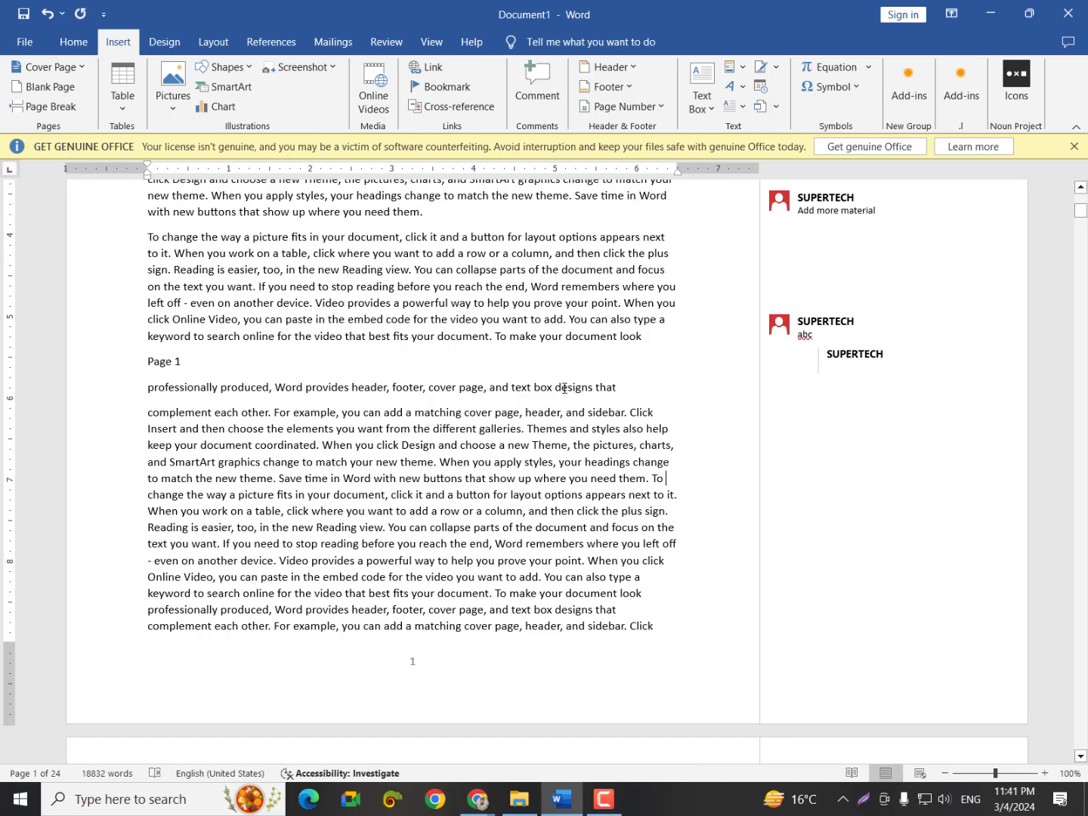
Underline the words "matching cover page, header" near the end of page 1's first paragraph
{"action": "scroll", "coordinate": [701, 414], "scroll_direction": "up", "scroll_amount": 3}
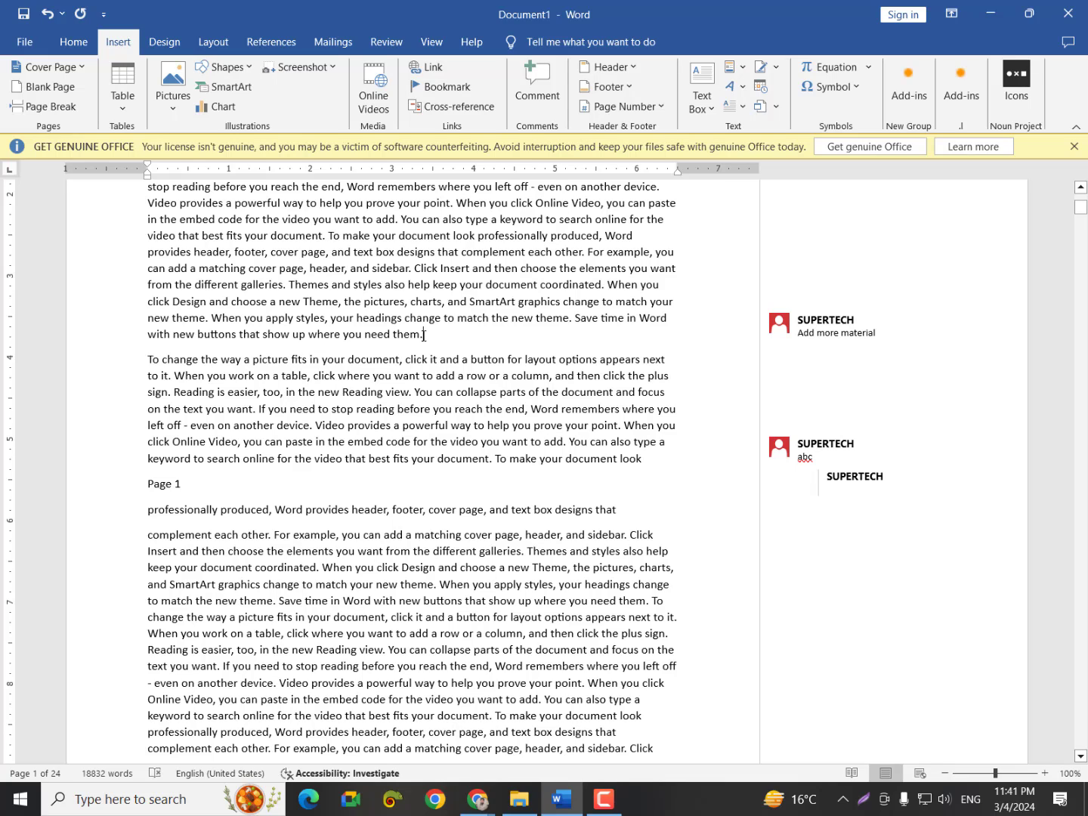
{"action": "left_click", "coordinate": [774, 331]}
{"action": "left_click_drag", "start_coordinate": [199, 268], "coordinate": [323, 270]}
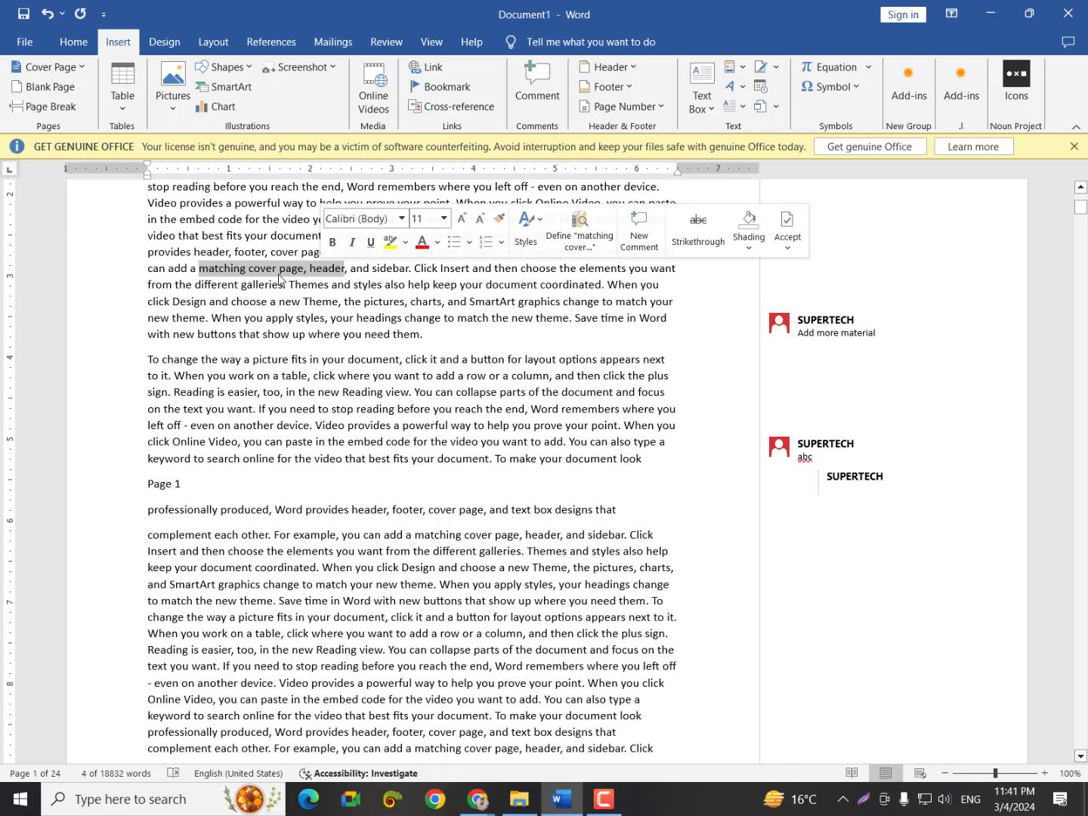
{"action": "left_click", "coordinate": [73, 43]}
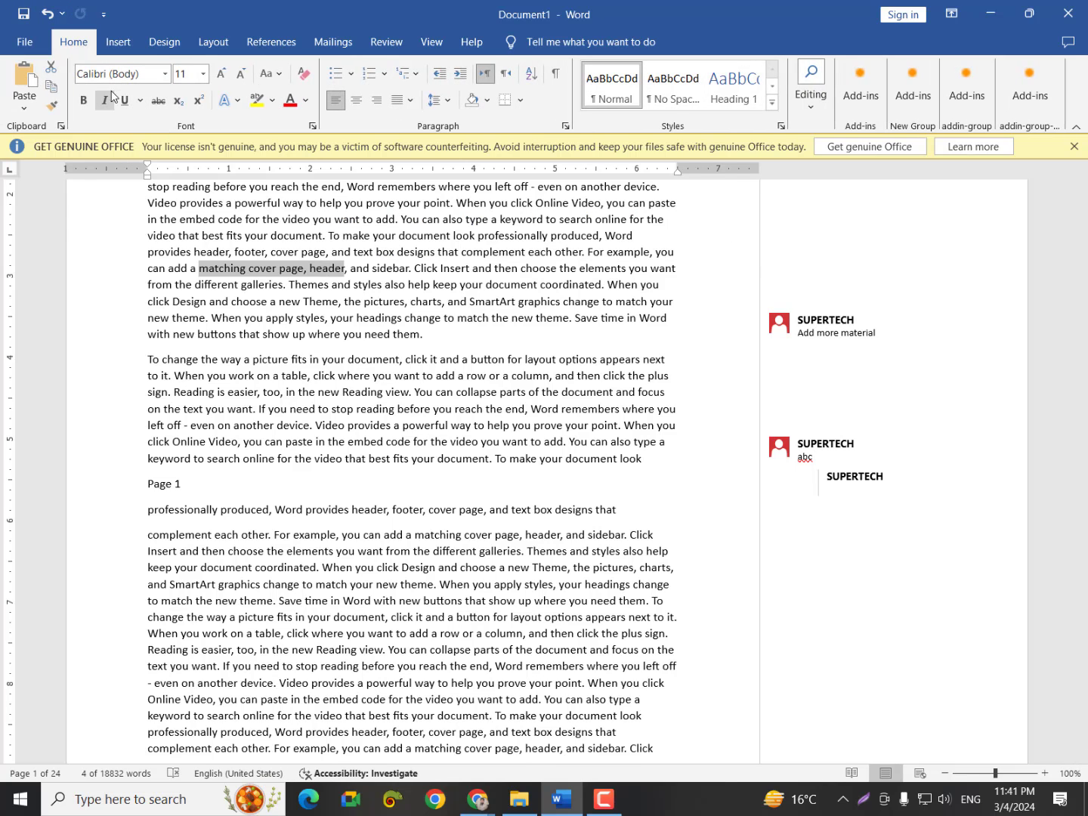
{"action": "left_click", "coordinate": [126, 106]}
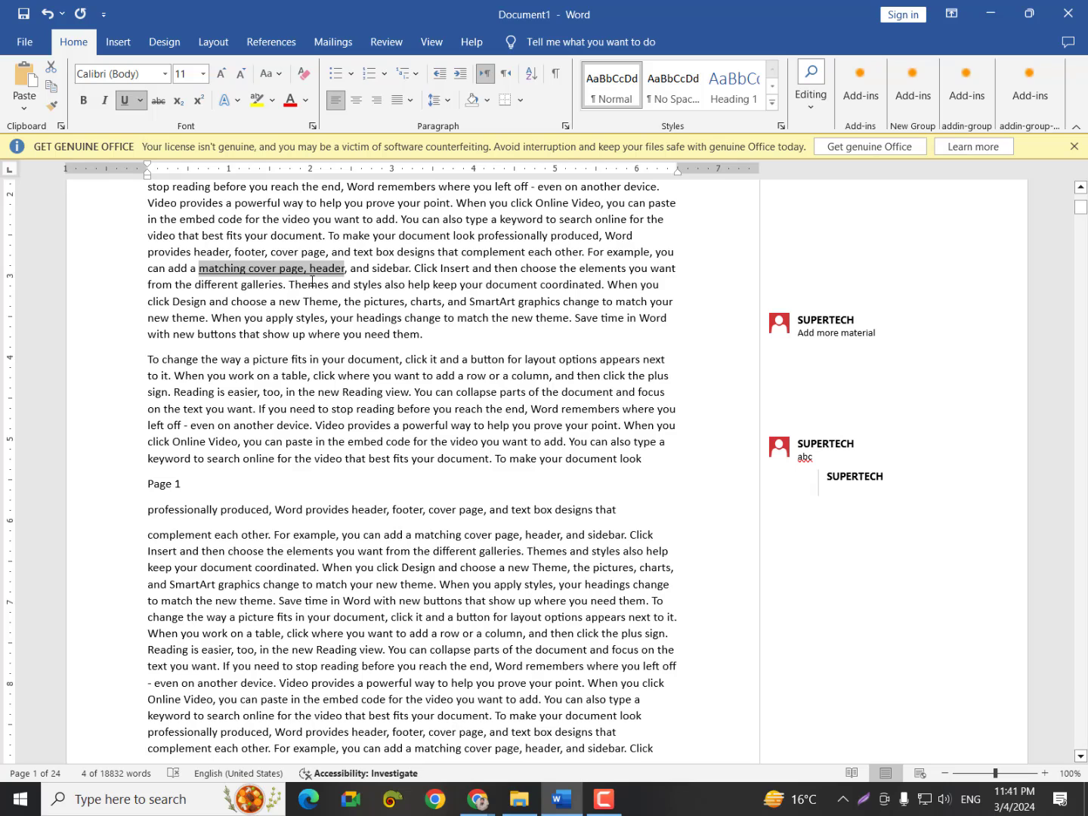
{"action": "left_click", "coordinate": [346, 269]}
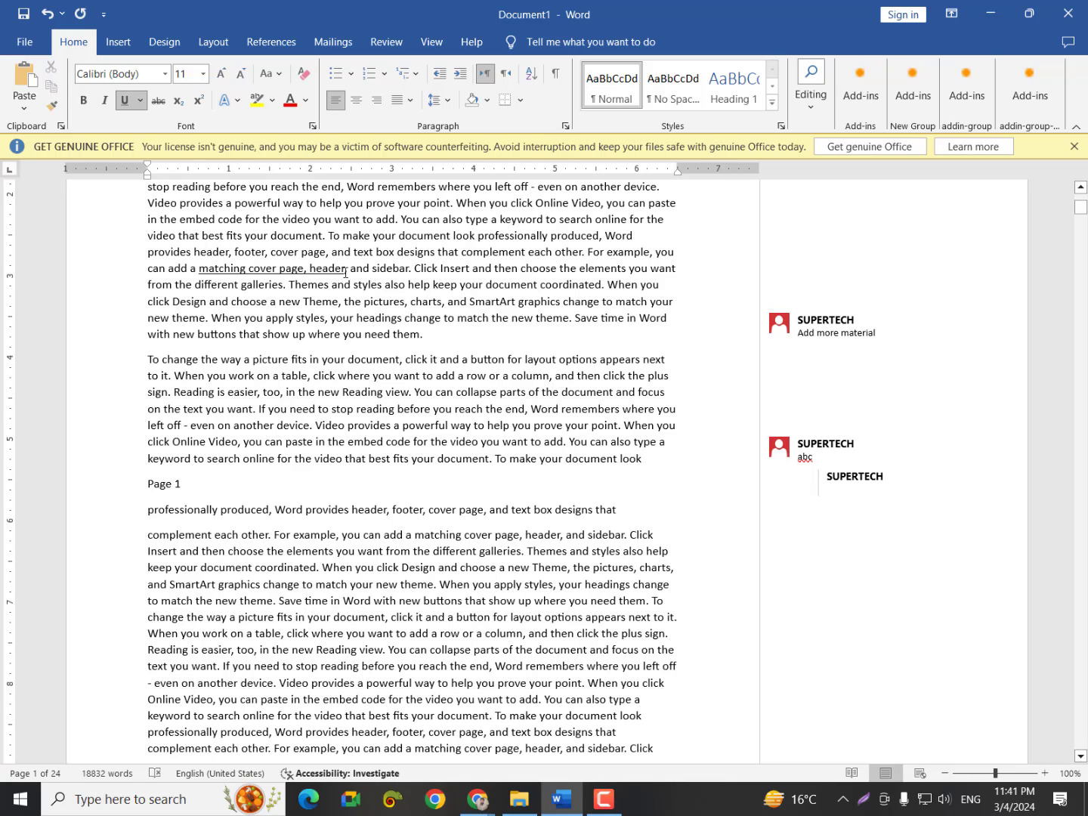
Attach an empty comment to the underlined word "header" and add an empty reply to it
{"action": "left_click", "coordinate": [118, 42]}
{"action": "left_click", "coordinate": [523, 82]}
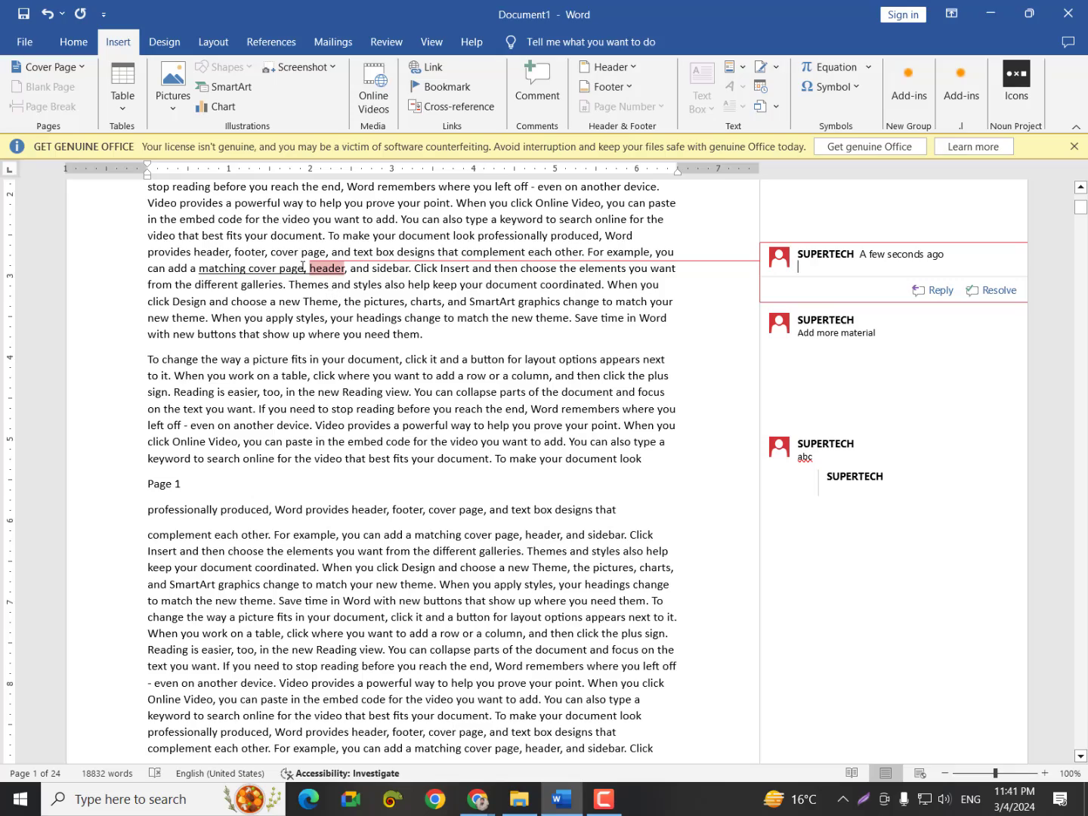
{"action": "scroll", "coordinate": [304, 274], "scroll_direction": "down", "scroll_amount": 4}
{"action": "scroll", "coordinate": [303, 274], "scroll_direction": "up", "scroll_amount": 2}
{"action": "scroll", "coordinate": [303, 273], "scroll_direction": "down", "scroll_amount": 2}
{"action": "scroll", "coordinate": [303, 273], "scroll_direction": "up", "scroll_amount": 8}
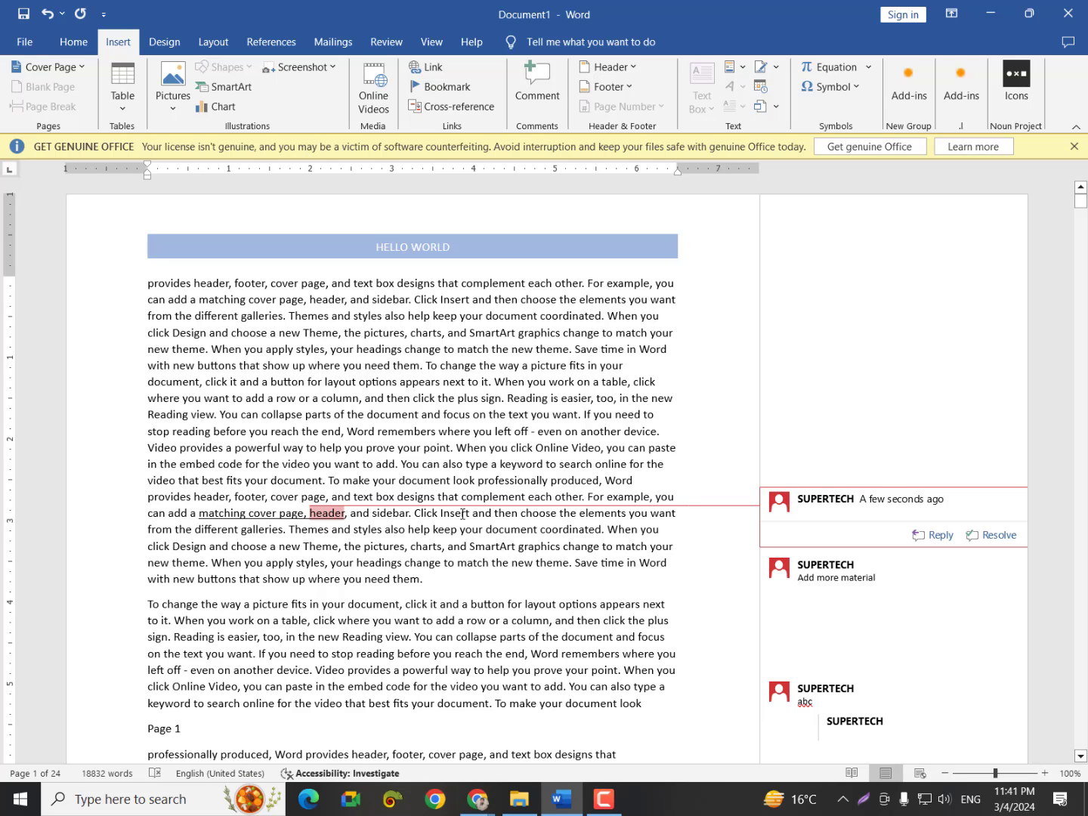
{"action": "left_click", "coordinate": [935, 535]}
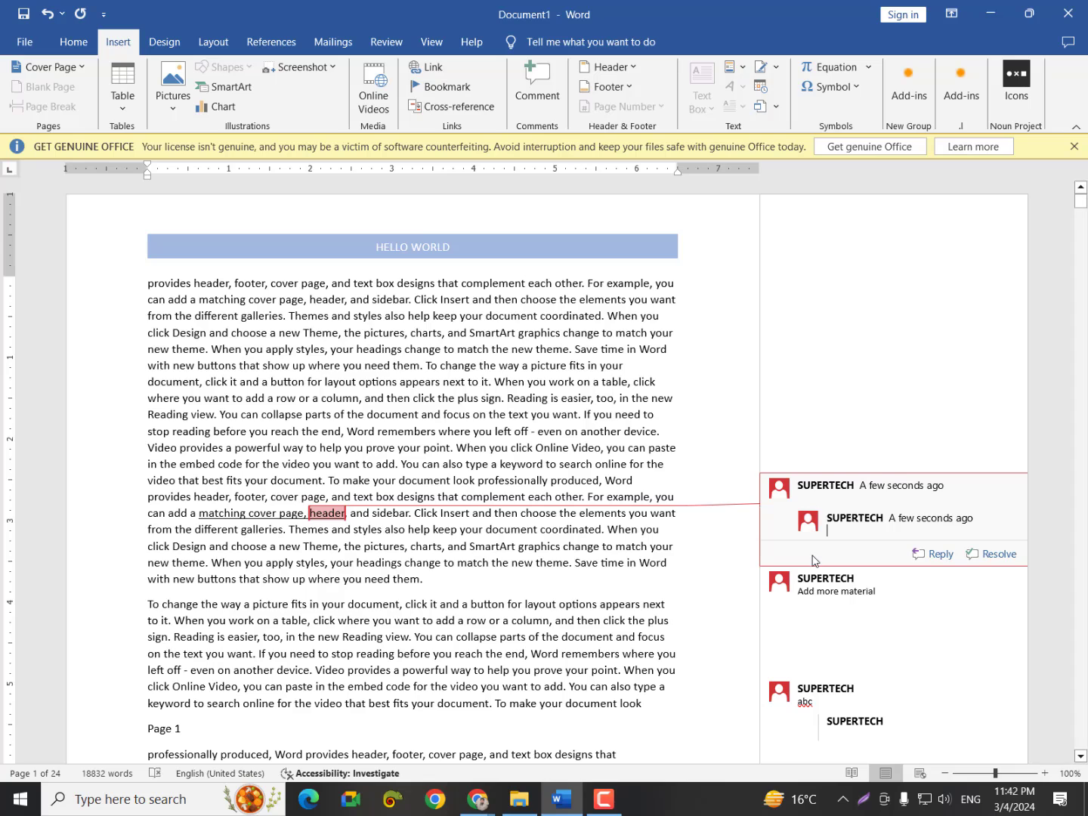
Resolve and reopen the comment thread on "header" several times, ending with it open
{"action": "left_click", "coordinate": [999, 554]}
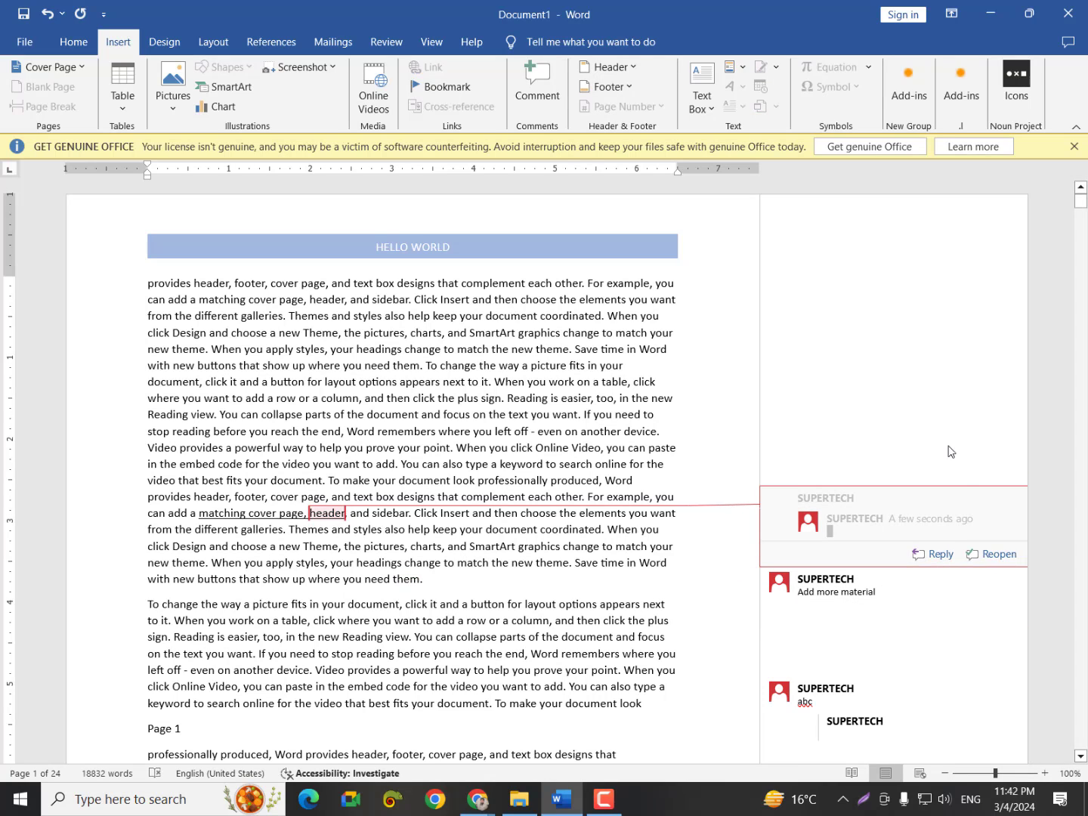
{"action": "mouse_move", "coordinate": [1013, 610]}
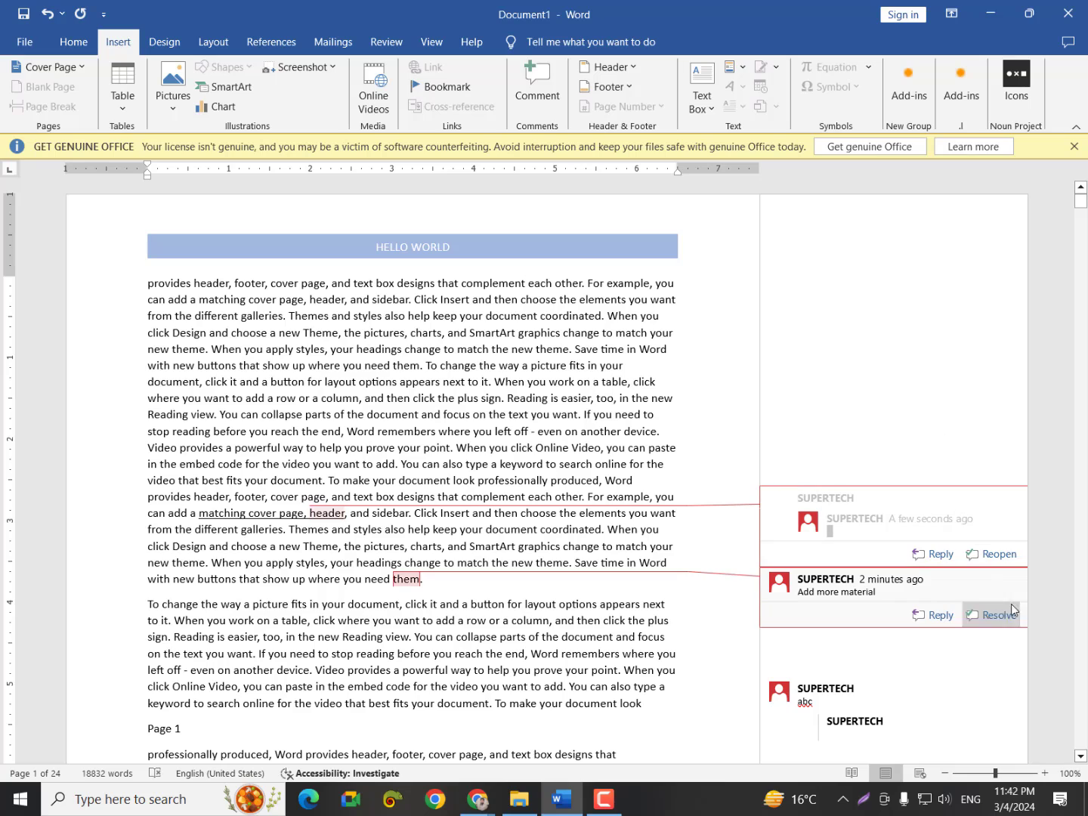
{"action": "left_click", "coordinate": [999, 554]}
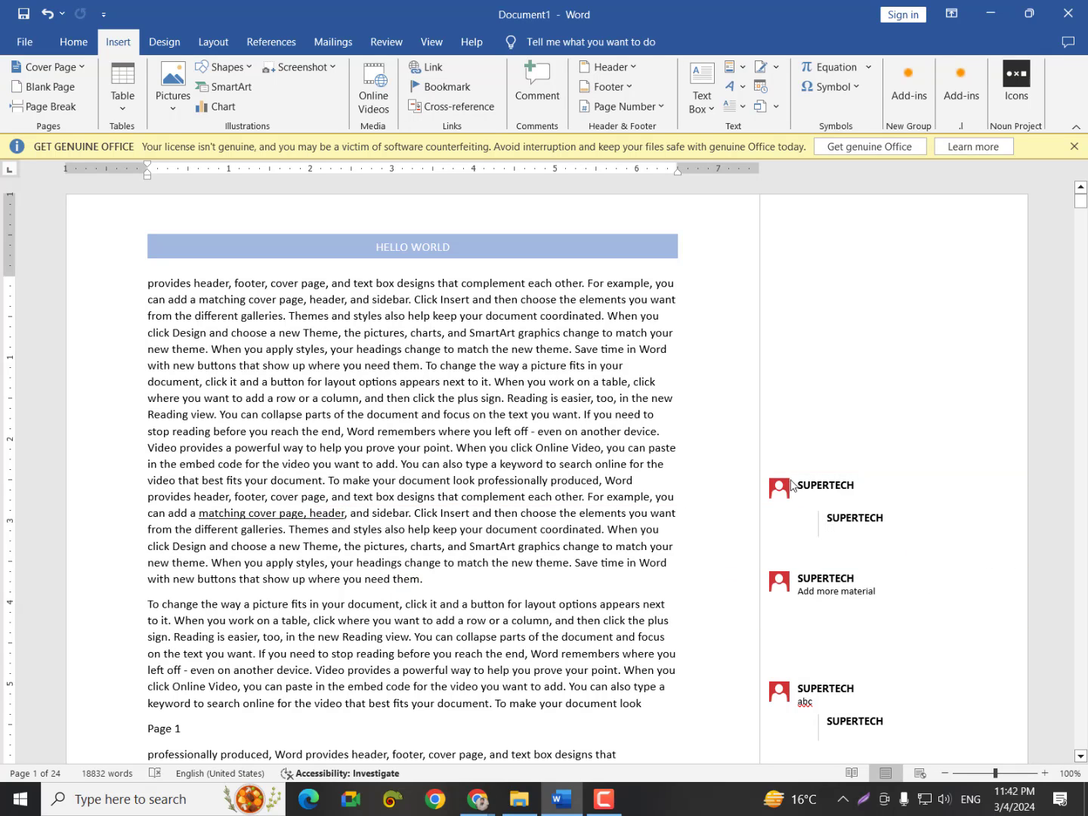
{"action": "left_click", "coordinate": [992, 555]}
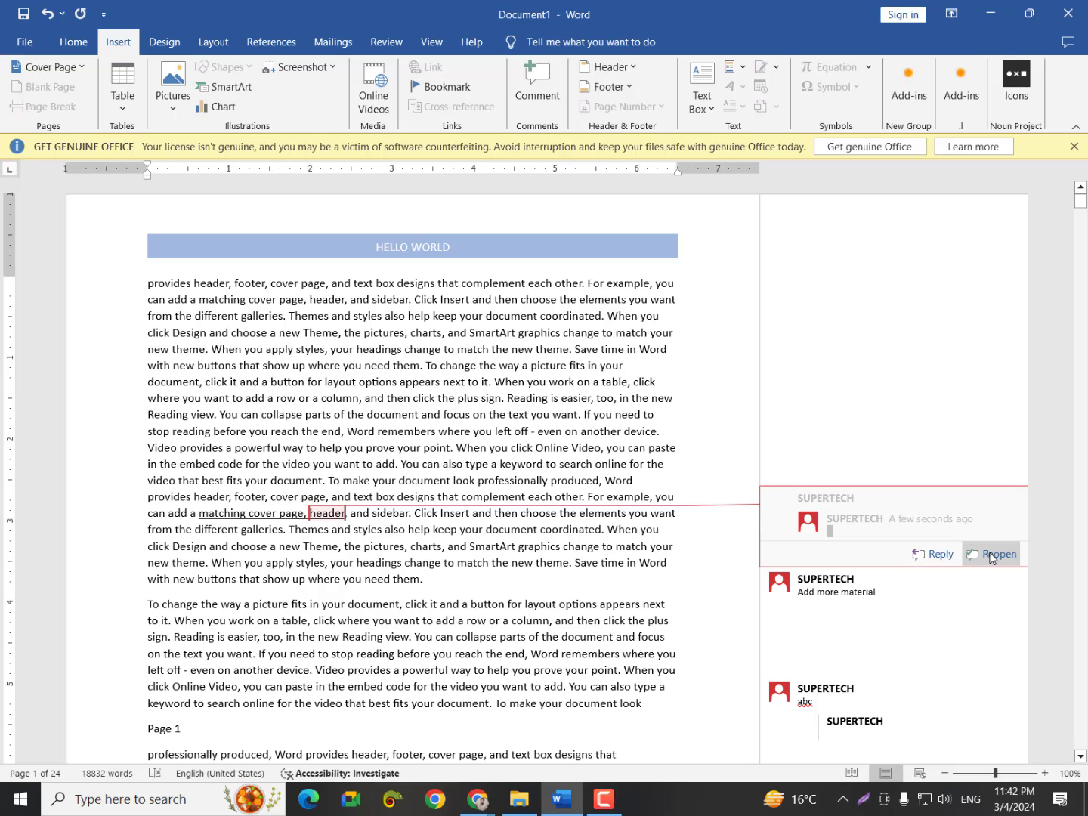
{"action": "left_click", "coordinate": [993, 555]}
{"action": "left_click", "coordinate": [992, 555]}
{"action": "left_click", "coordinate": [992, 556]}
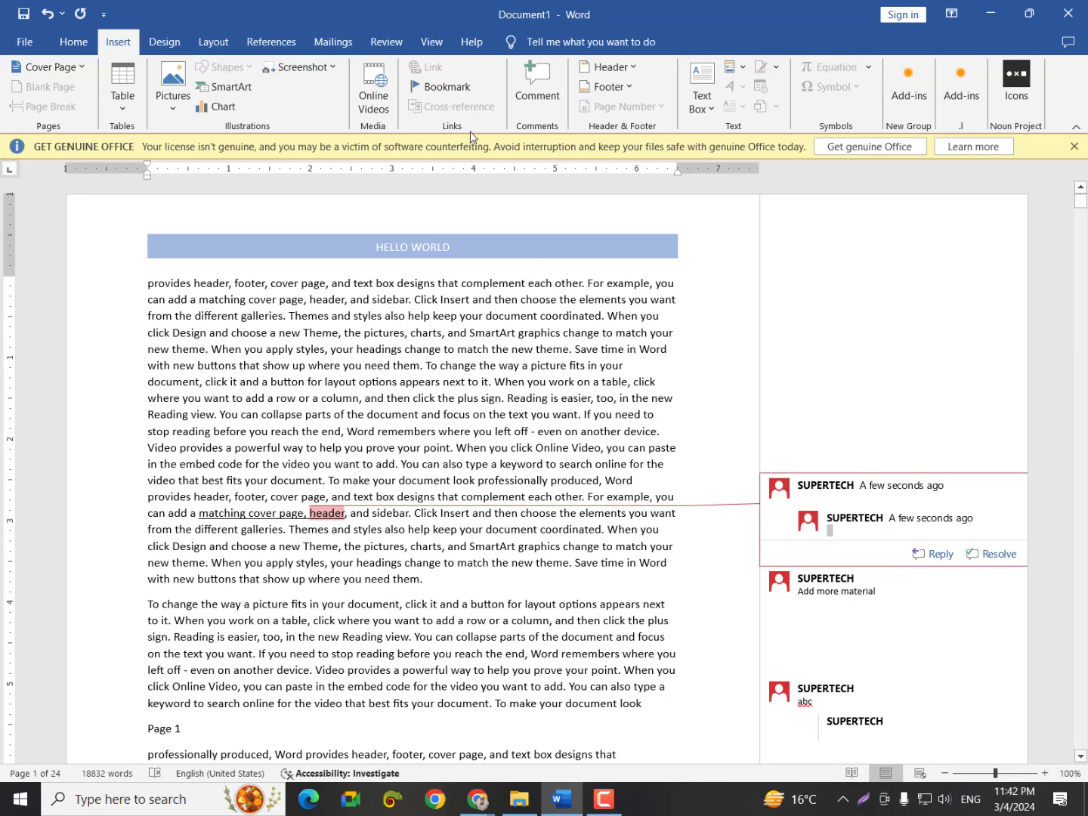
Add two more empty replies to the "header" comment thread and an empty comment on the word "coordinated" in the third line
{"action": "left_click", "coordinate": [529, 74]}
{"action": "left_click", "coordinate": [529, 75]}
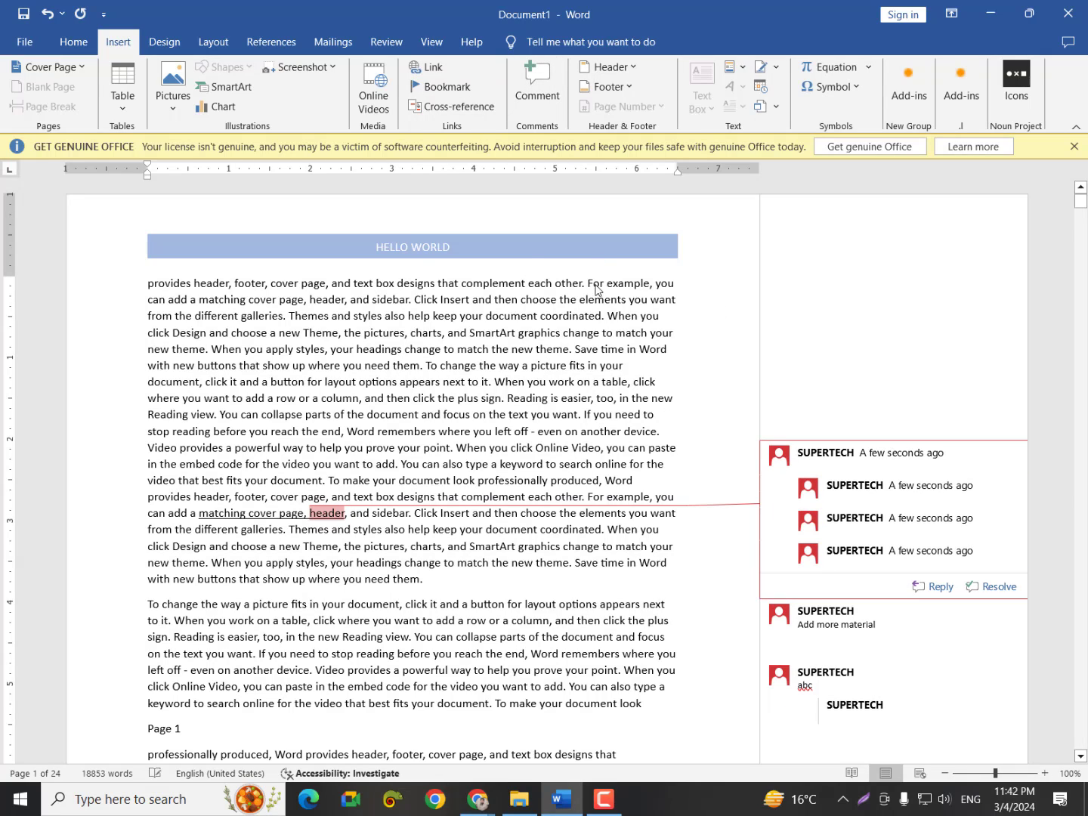
{"action": "left_click", "coordinate": [597, 313]}
{"action": "left_click", "coordinate": [537, 75]}
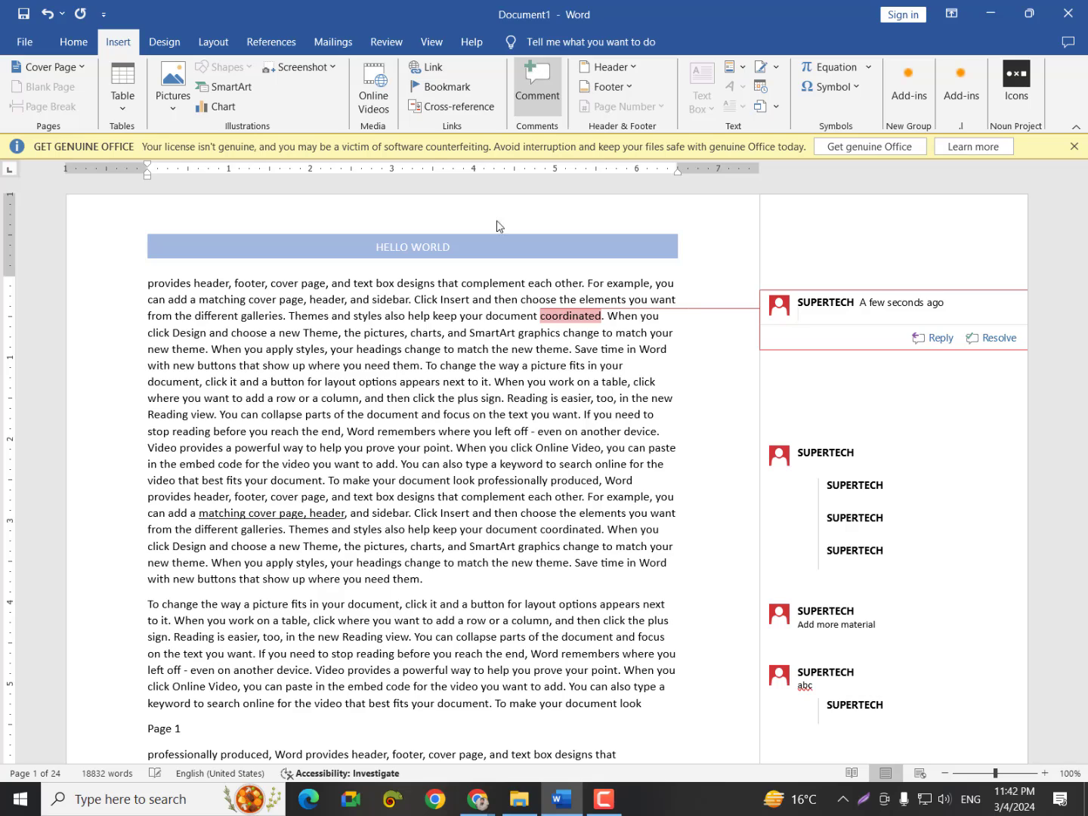
{"action": "left_click", "coordinate": [459, 332]}
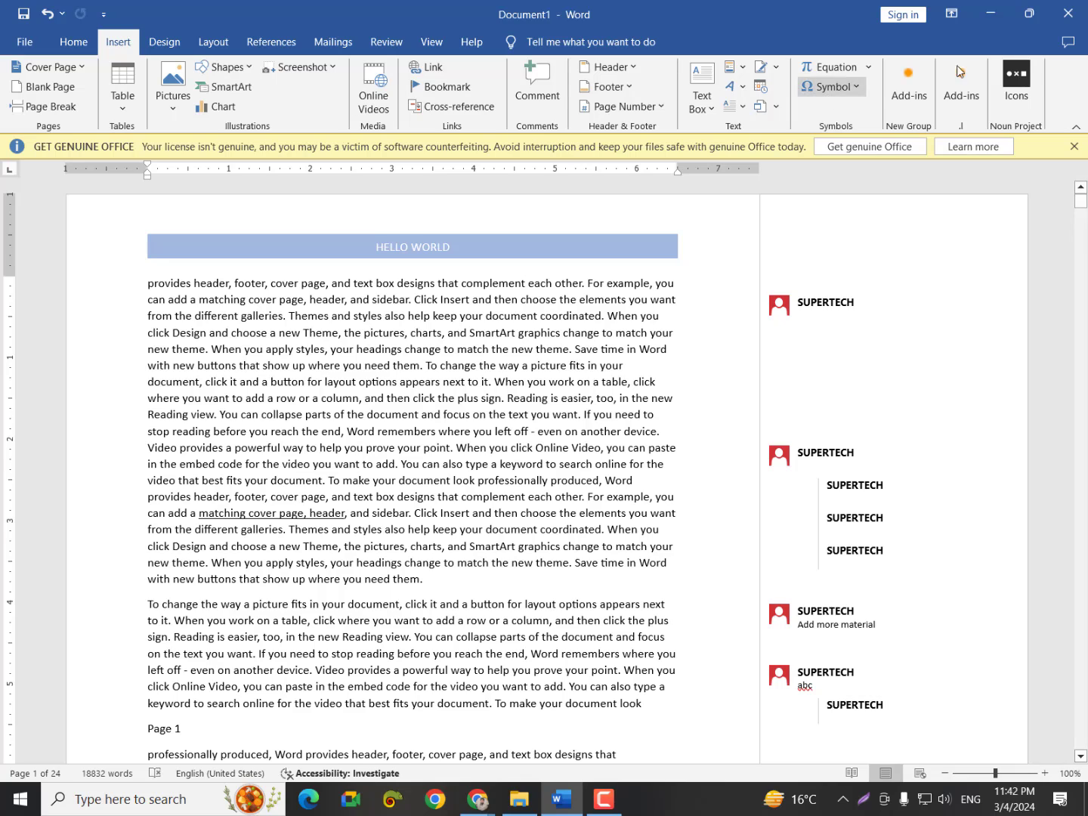
Look at the installed and popular add-ins on offer, then close the list without adding any
{"action": "left_click", "coordinate": [919, 75]}
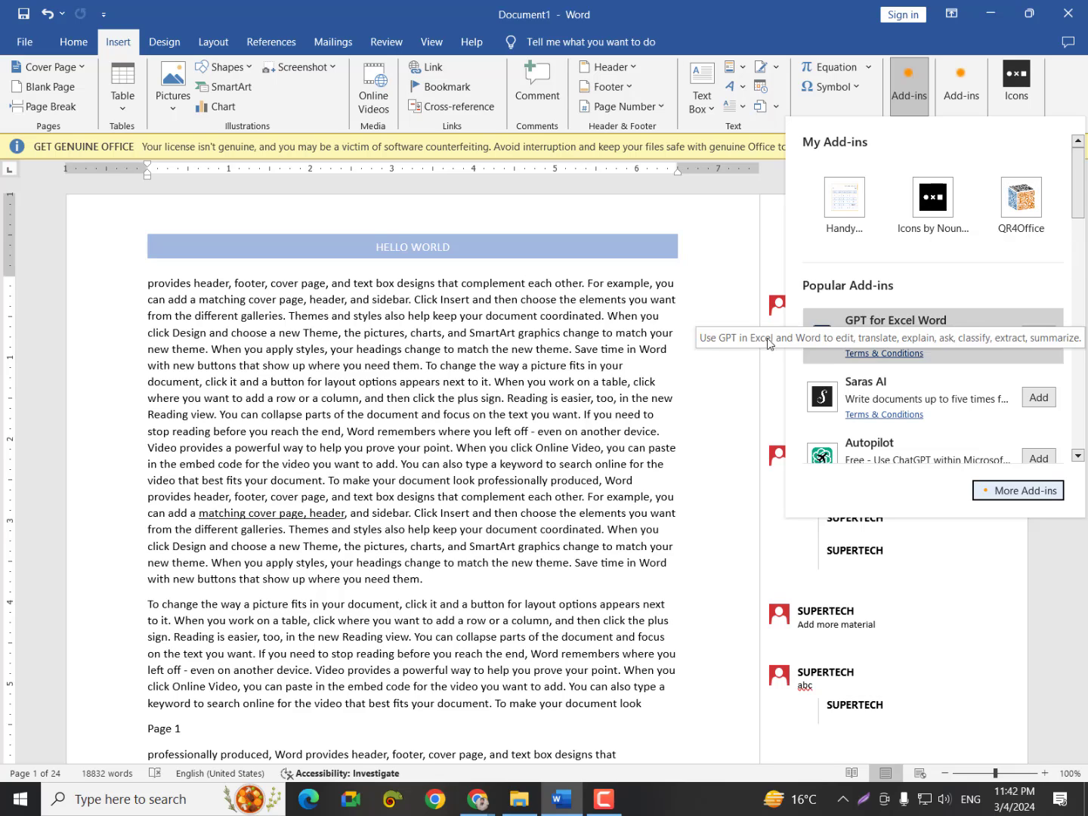
{"action": "left_click", "coordinate": [728, 248]}
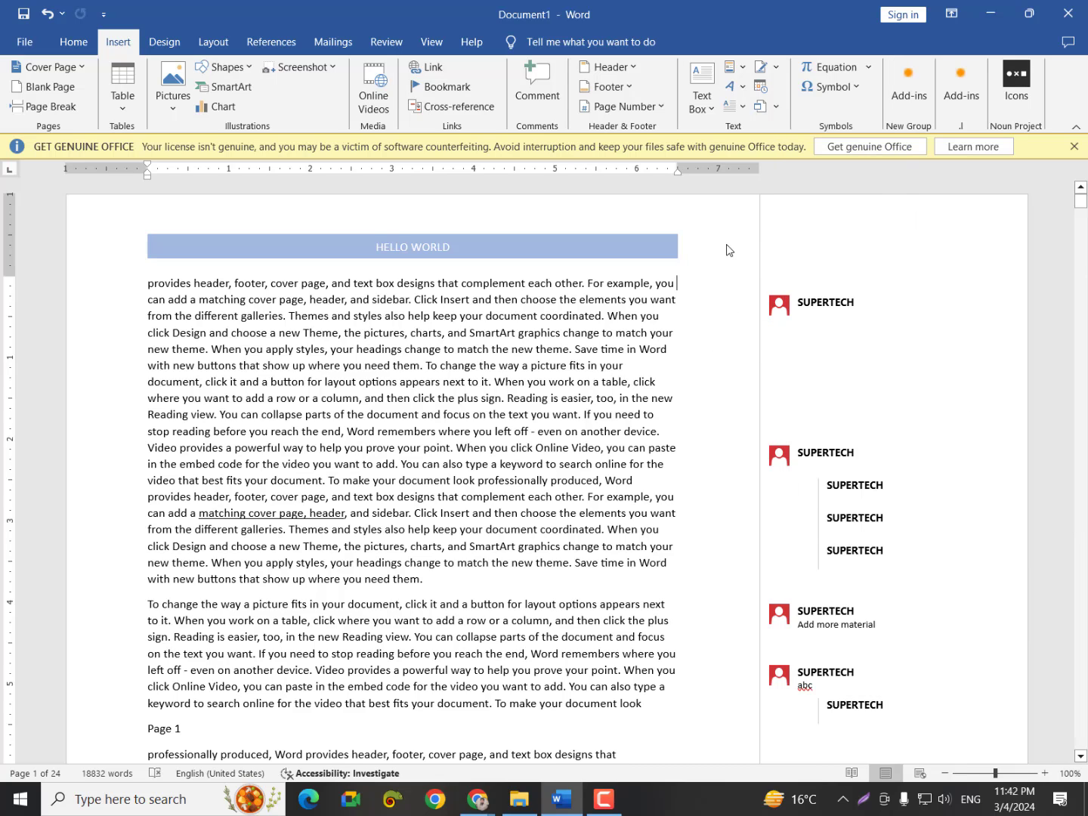